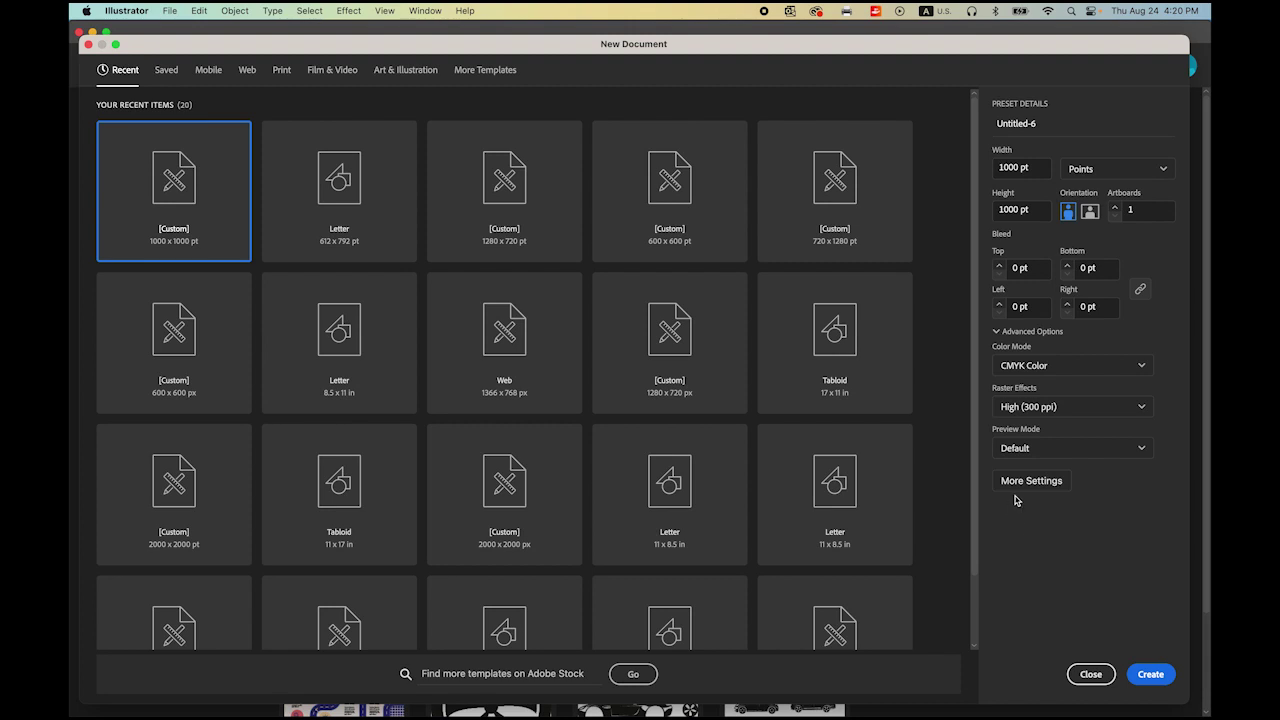
Create a new CMYK document 1000 pt wide and 1000 pt high
{"action": "left_click_drag", "start_coordinate": [1036, 170], "coordinate": [970, 163]}
{"action": "left_click_drag", "start_coordinate": [1040, 212], "coordinate": [970, 207]}
{"action": "left_click", "coordinate": [1152, 677]}
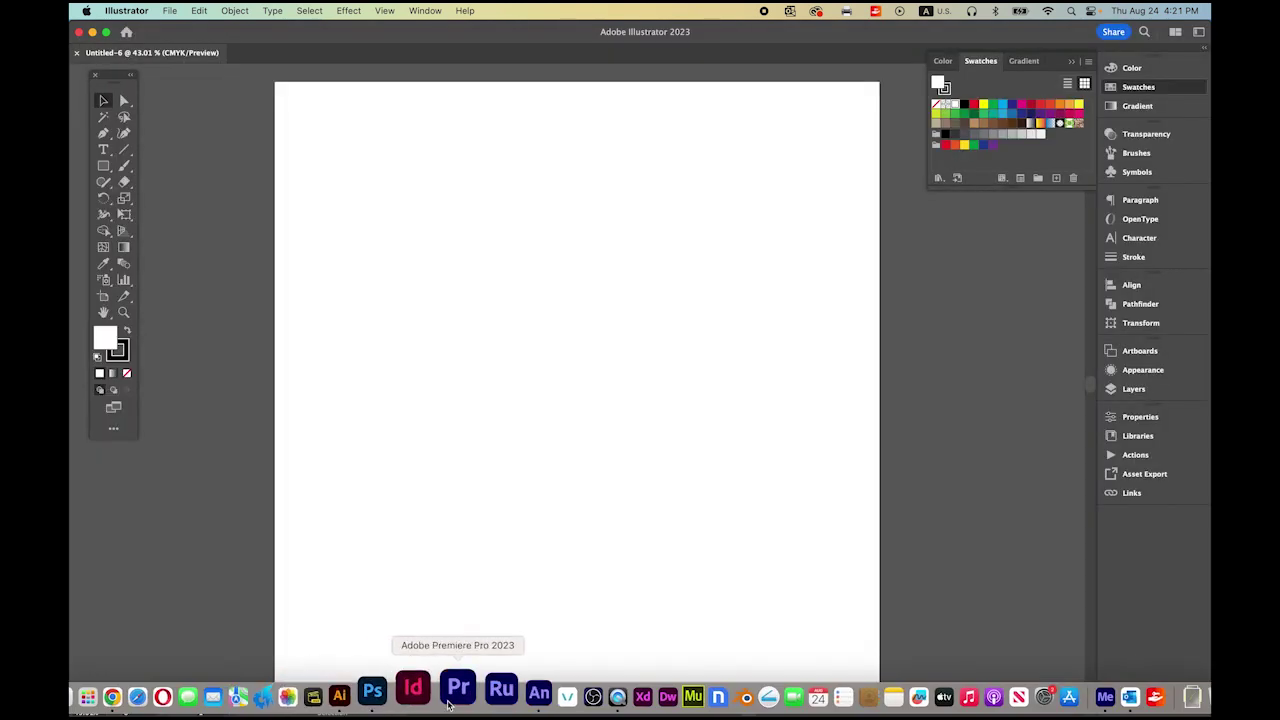
Switch to Photoshop and copy the entire yellow_style.jpg image
{"action": "left_click", "coordinate": [400, 705]}
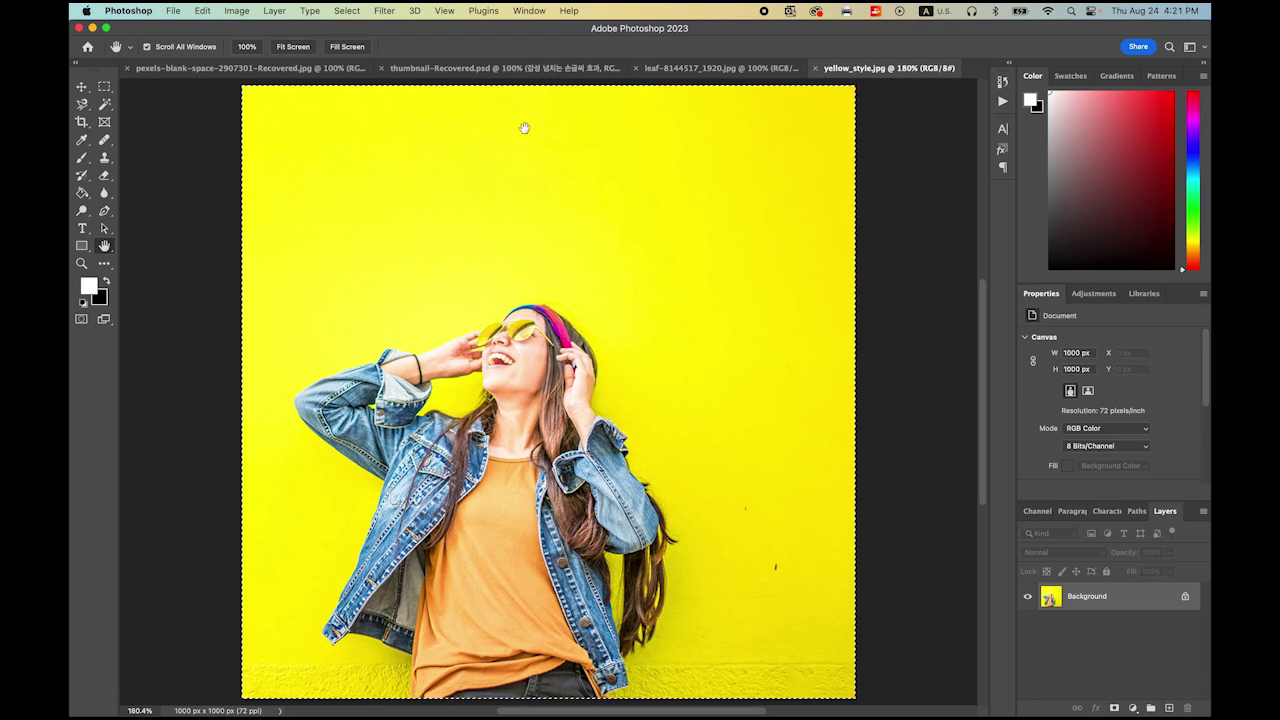
{"action": "left_click", "coordinate": [357, 8]}
{"action": "left_click", "coordinate": [372, 144]}
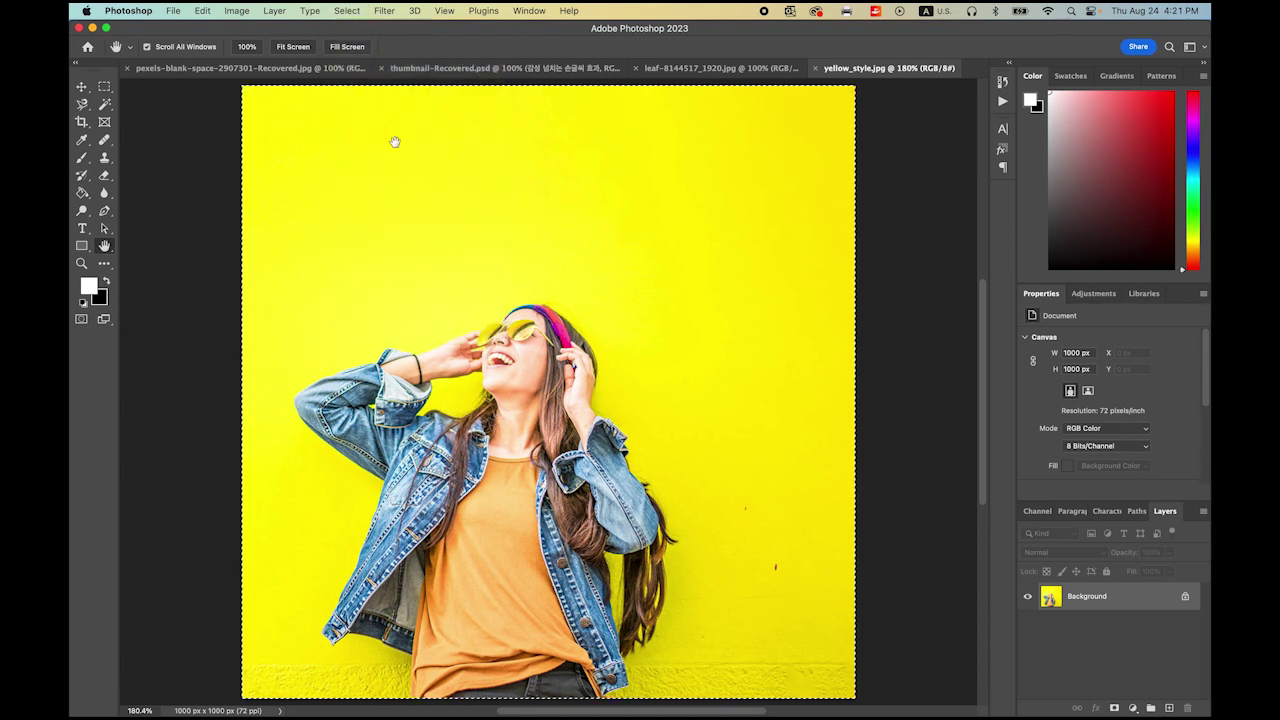
{"action": "left_click", "coordinate": [202, 8]}
{"action": "left_click", "coordinate": [210, 104]}
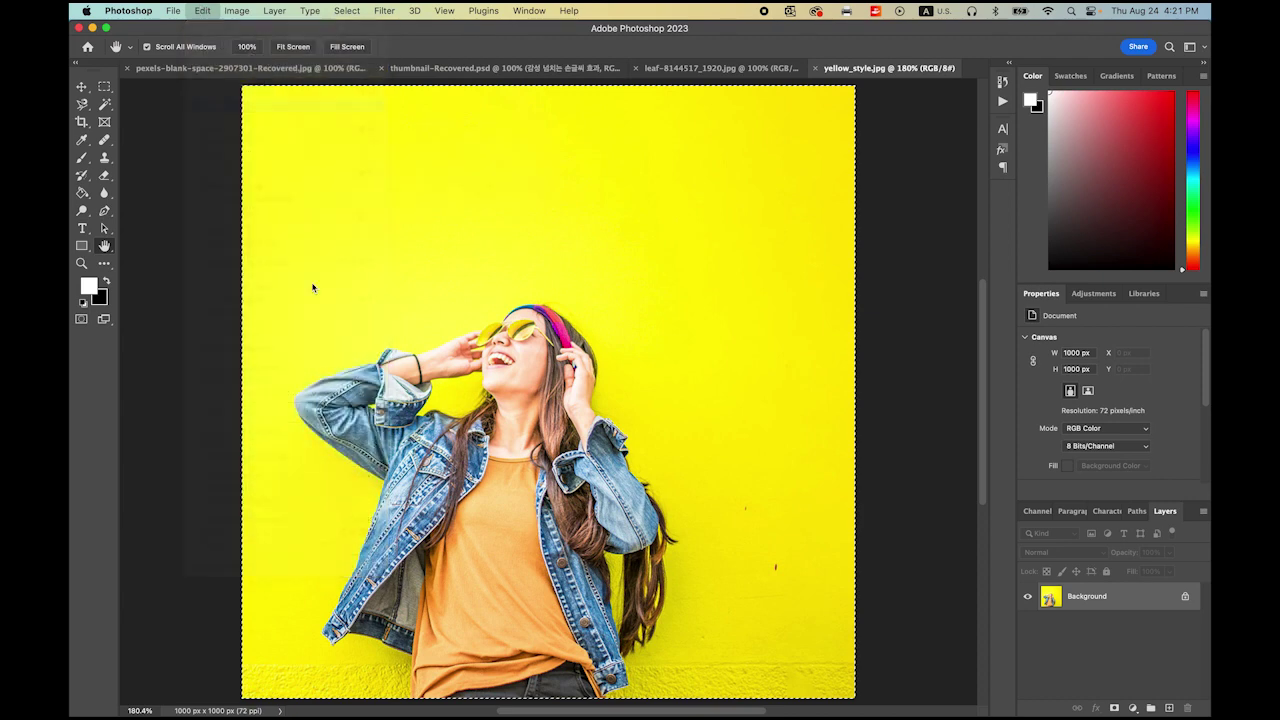
Return to Illustrator, paste the copied photo onto the artboard and deselect it
{"action": "mouse_move", "coordinate": [350, 690]}
{"action": "left_click", "coordinate": [395, 688]}
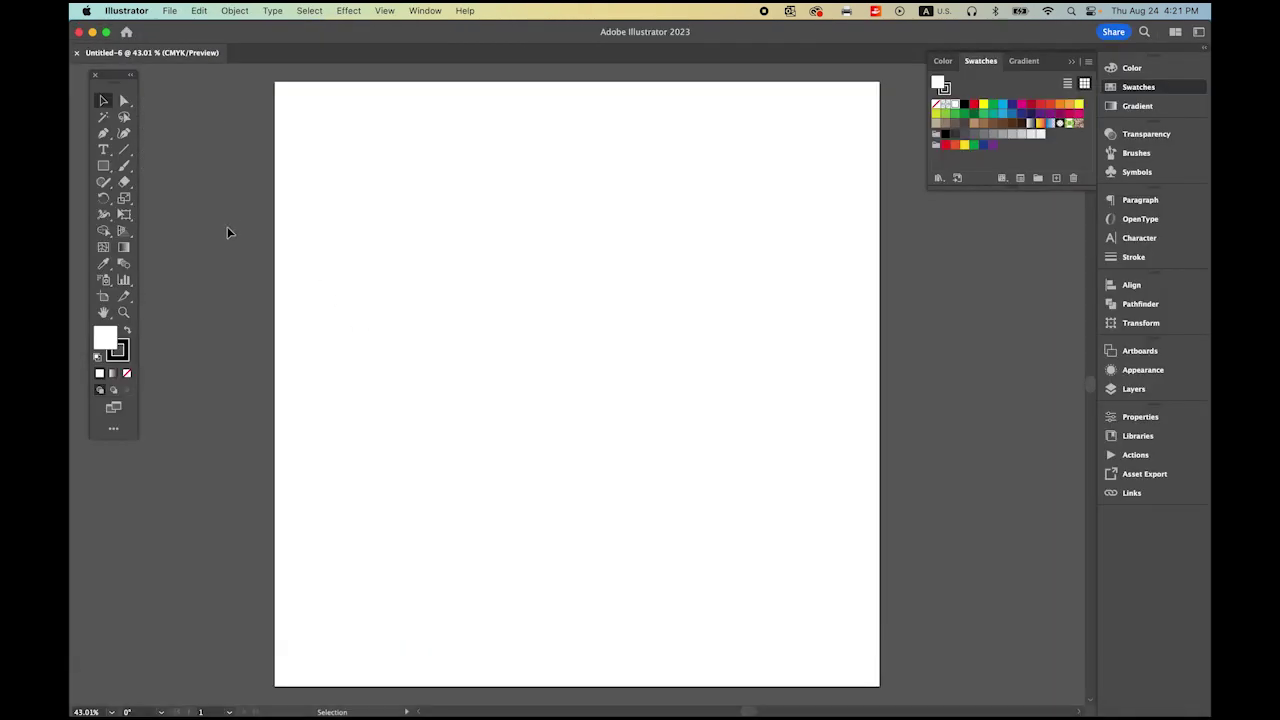
{"action": "left_click", "coordinate": [201, 10]}
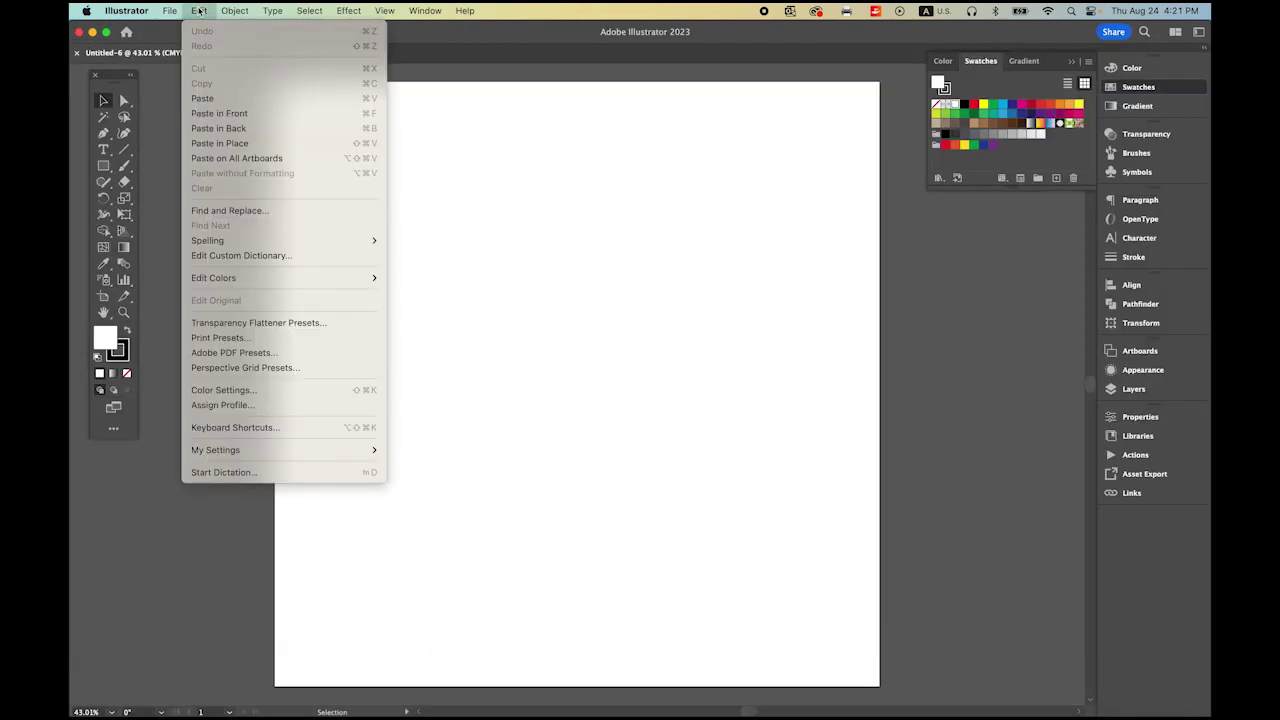
{"action": "left_click", "coordinate": [232, 96]}
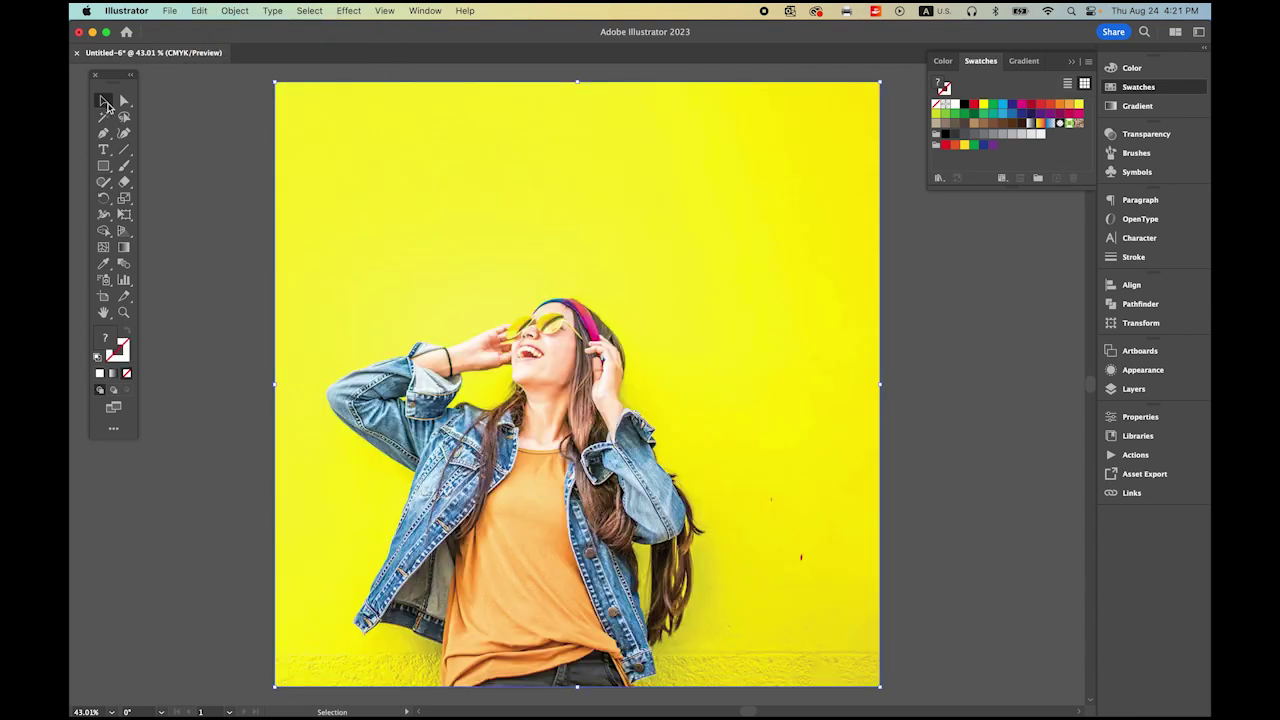
{"action": "left_click", "coordinate": [981, 364]}
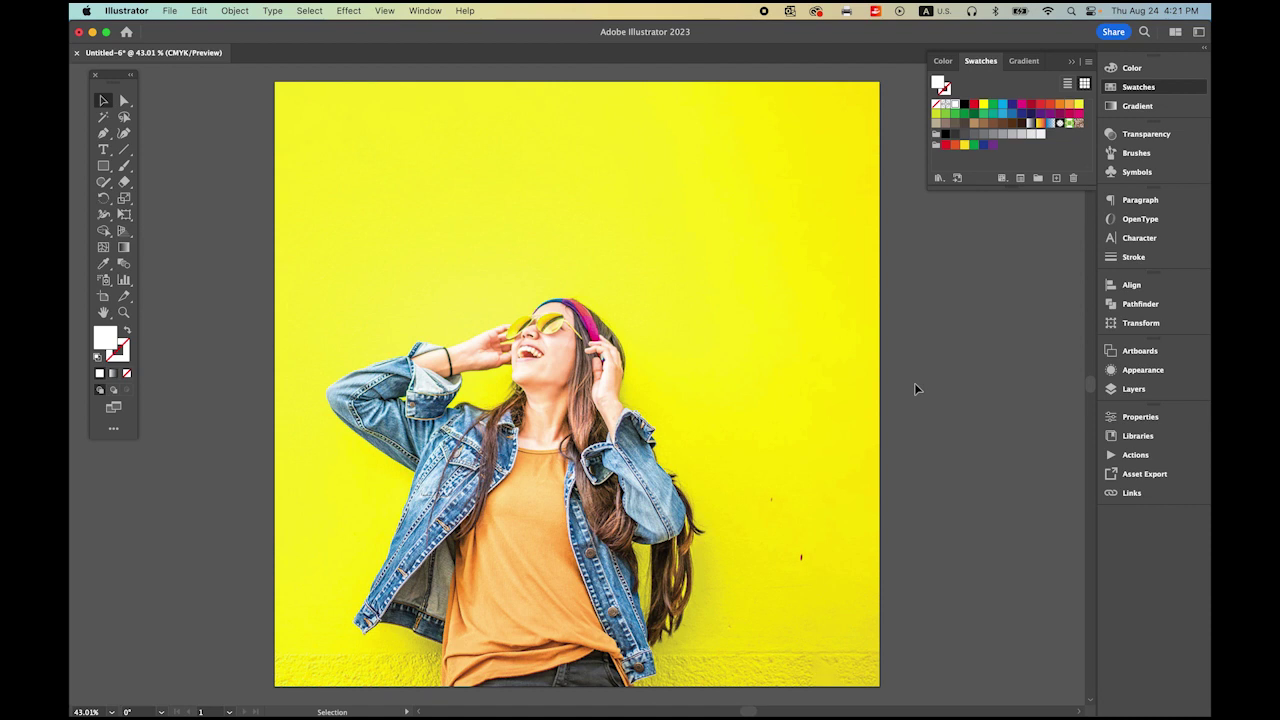
Duplicate Layer 1, and duplicate Layer 1 copy as well, to stack three layers of the photo
{"action": "left_click", "coordinate": [1131, 390]}
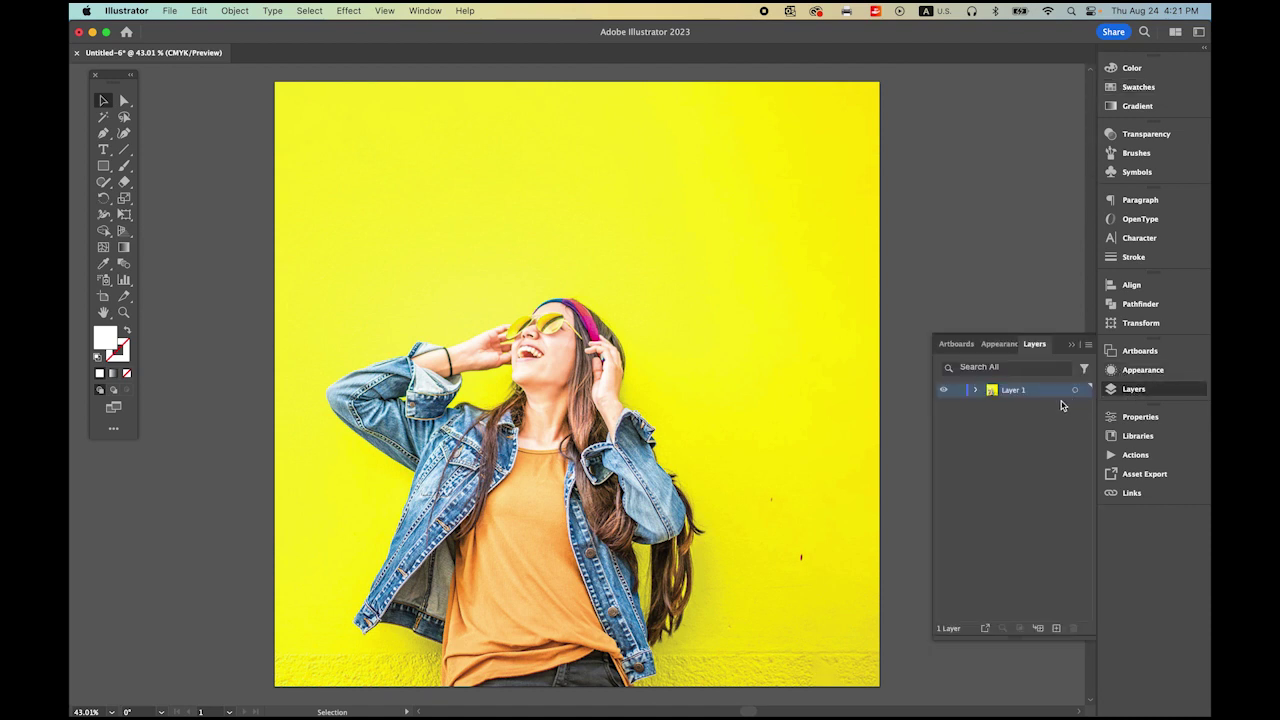
{"action": "left_click", "coordinate": [1089, 345]}
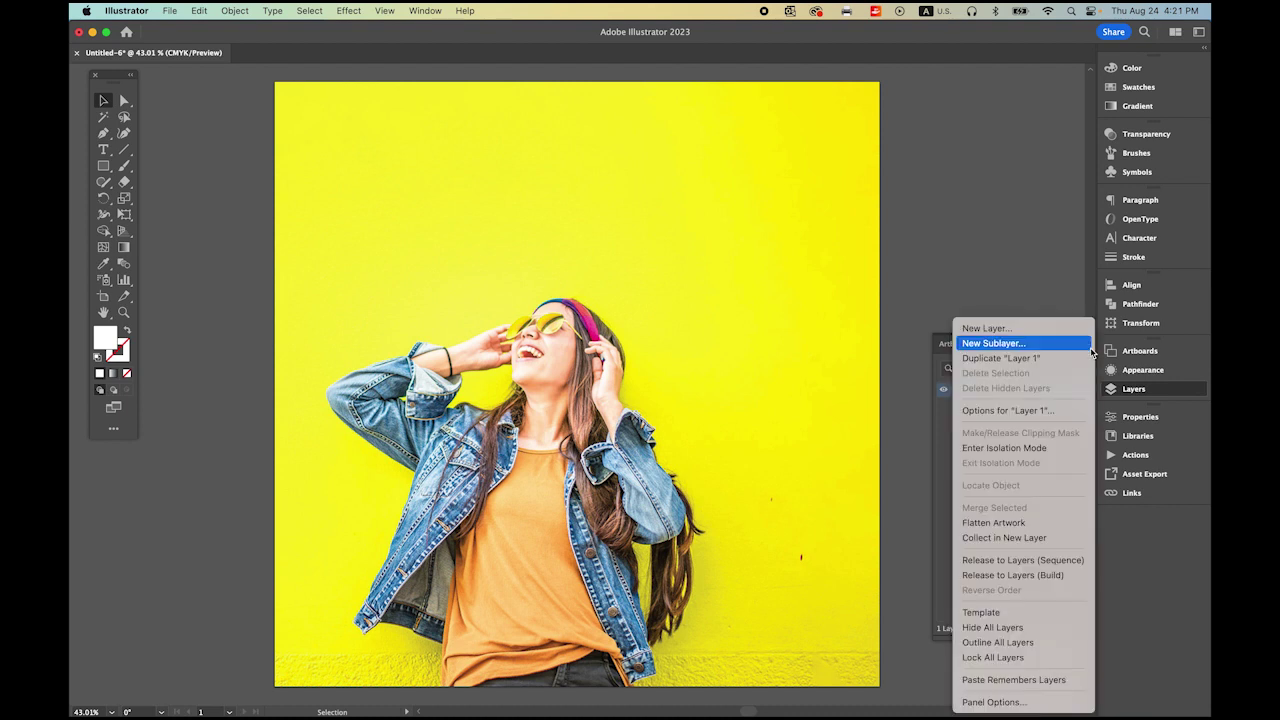
{"action": "left_click", "coordinate": [1036, 359]}
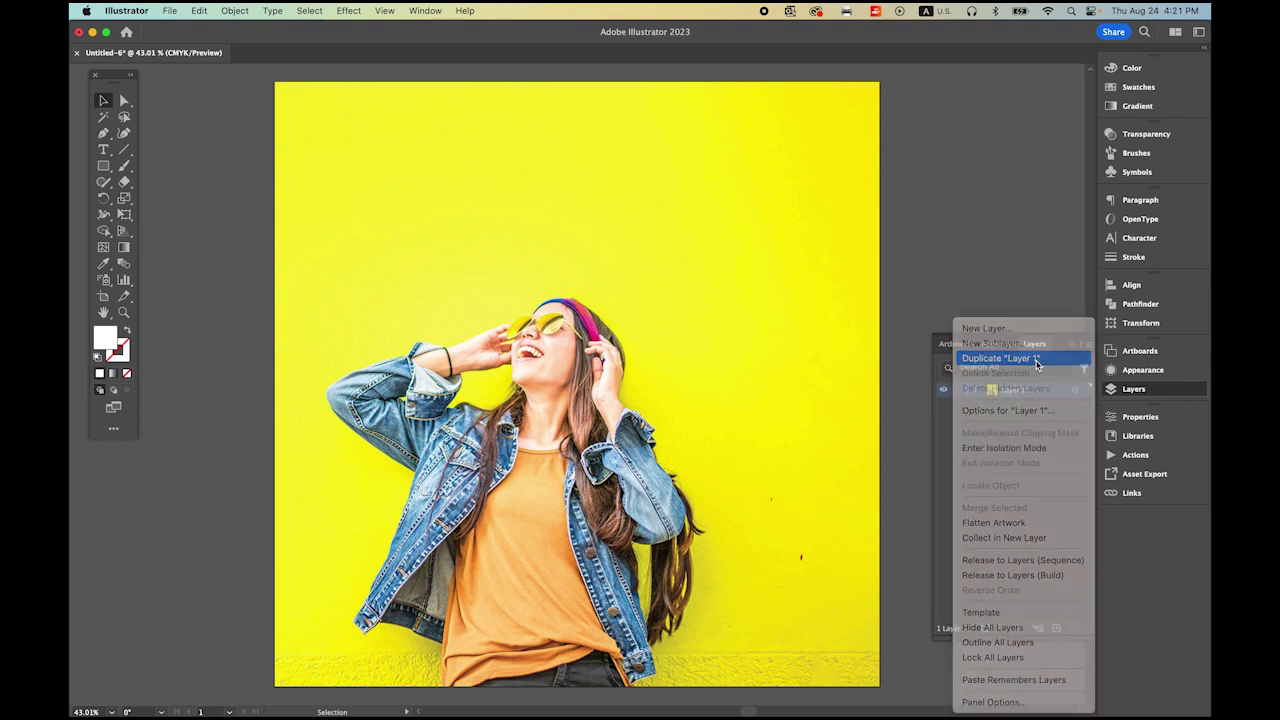
{"action": "left_click", "coordinate": [1087, 346]}
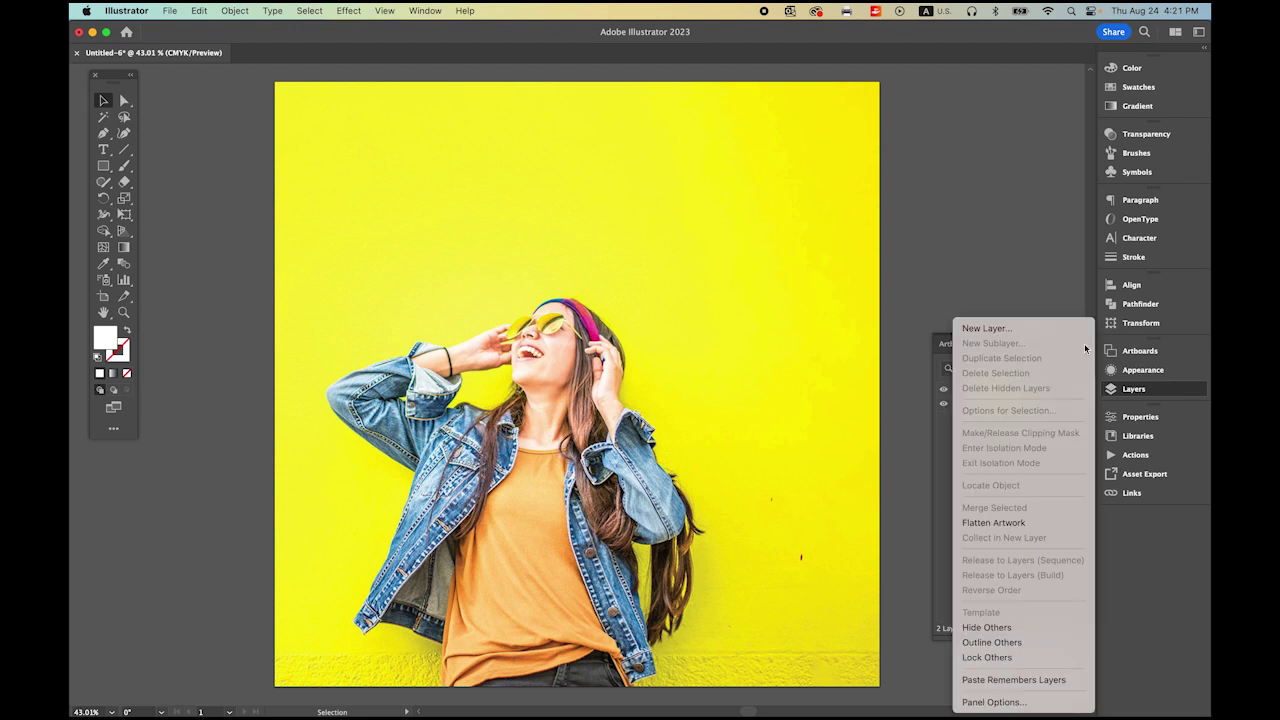
{"action": "left_click", "coordinate": [1033, 274]}
{"action": "left_click", "coordinate": [1020, 390]}
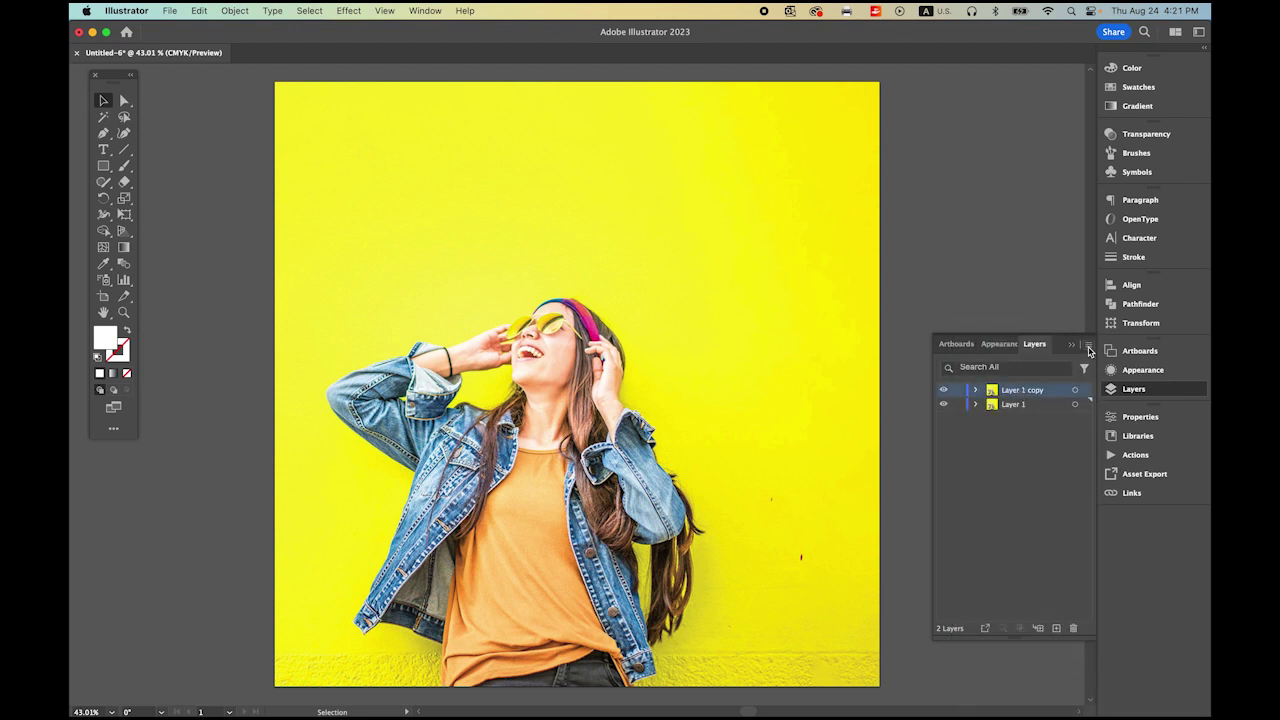
{"action": "left_click", "coordinate": [1089, 351]}
{"action": "left_click", "coordinate": [1033, 358]}
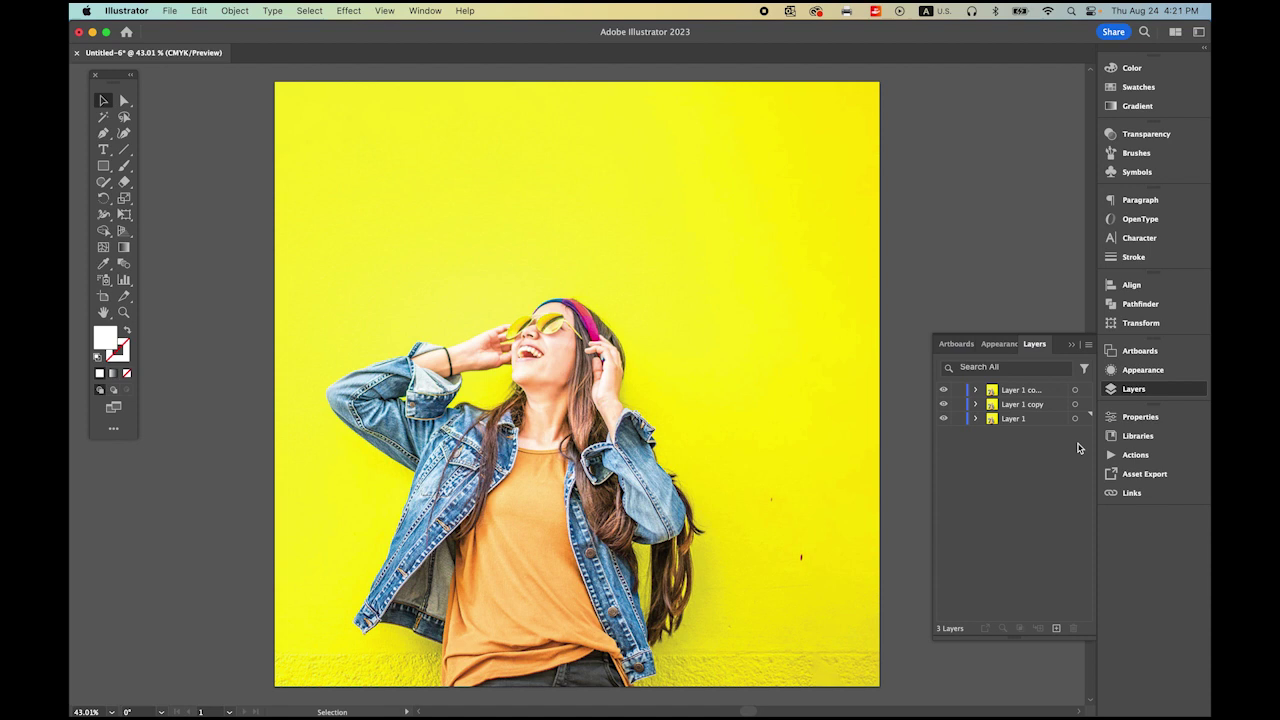
Draw a wide rectangle with no fill and a black stroke across the middle of the photo, extending past both artboard sides
{"action": "left_click", "coordinate": [1024, 392]}
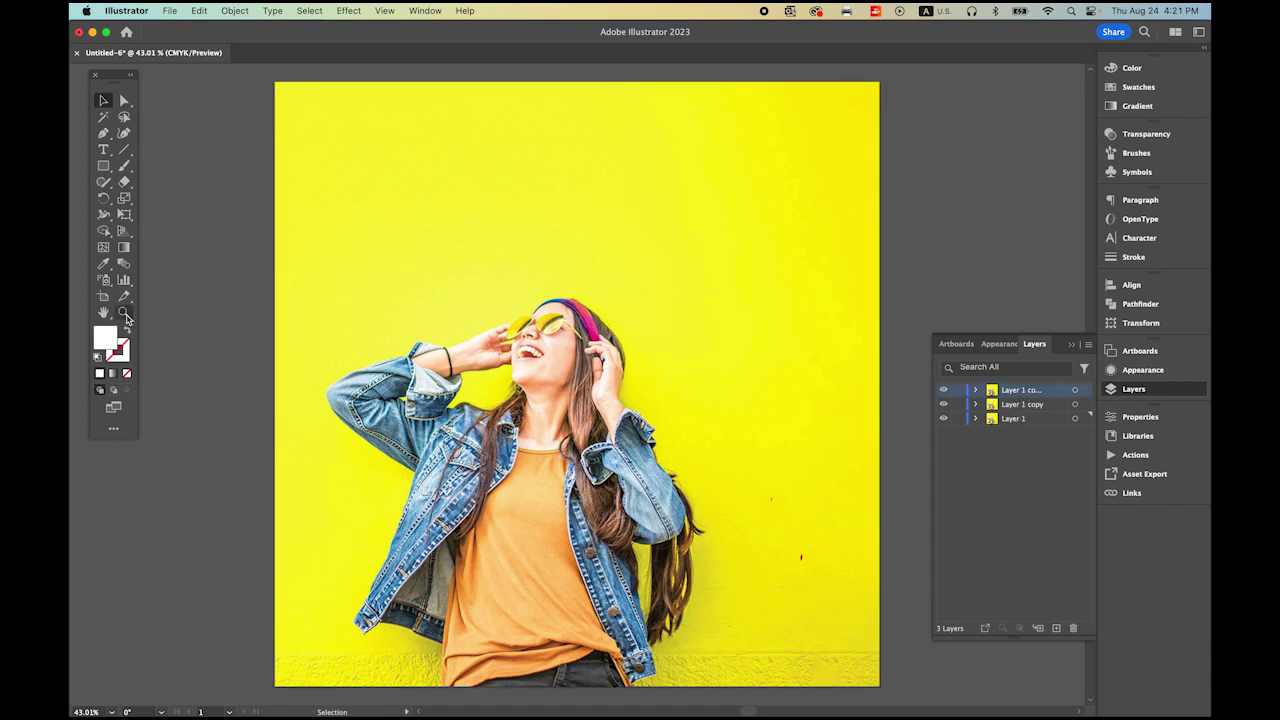
{"action": "left_click", "coordinate": [103, 166]}
{"action": "left_click", "coordinate": [97, 357]}
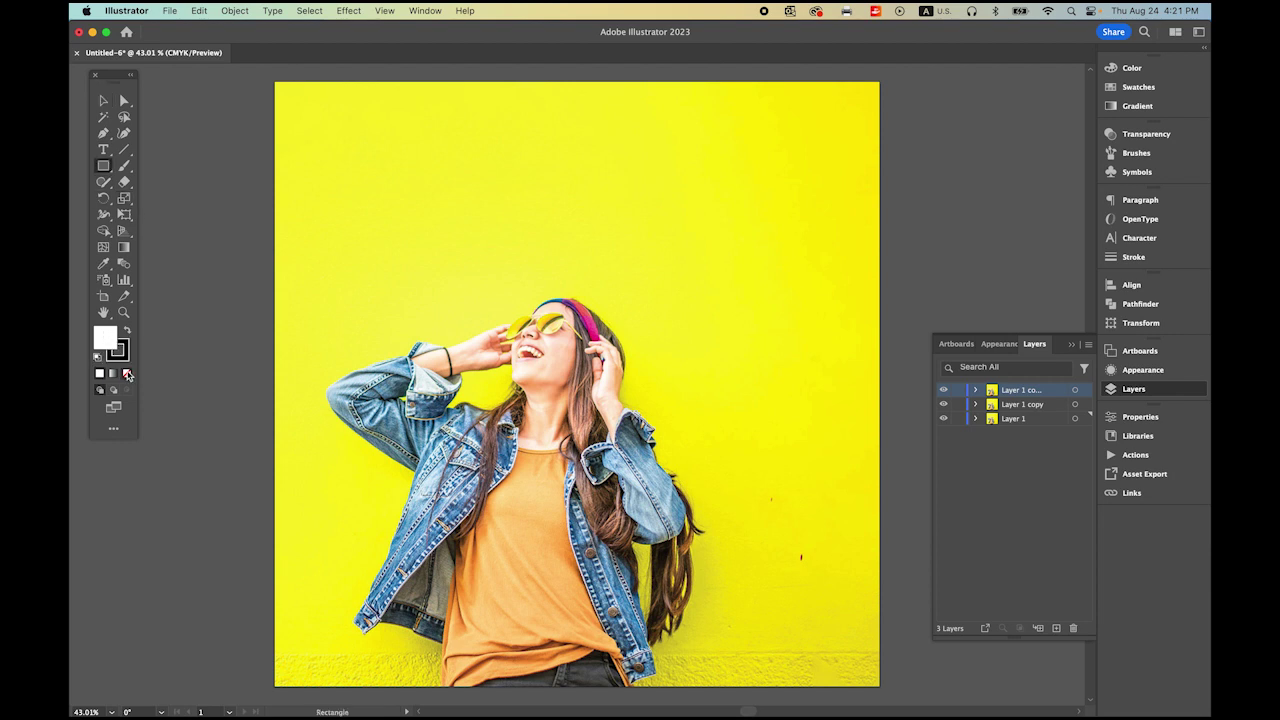
{"action": "left_click", "coordinate": [127, 374]}
{"action": "left_click", "coordinate": [123, 357]}
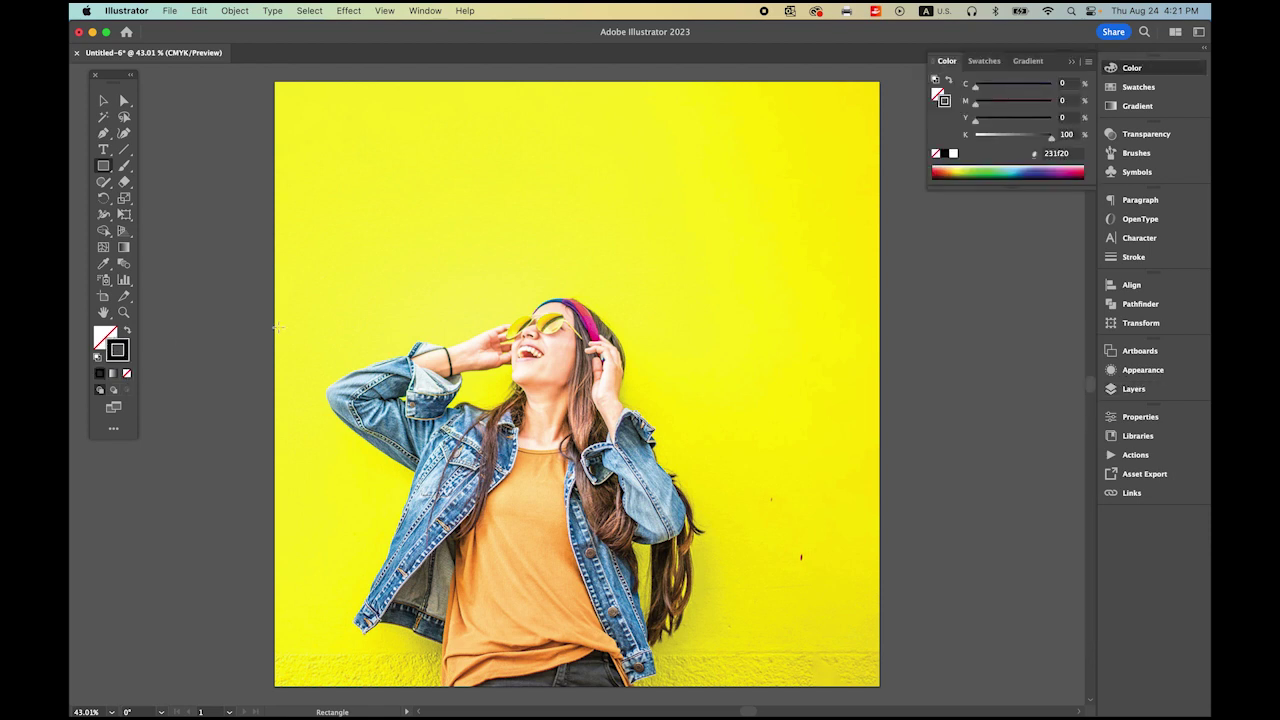
{"action": "left_click_drag", "start_coordinate": [185, 267], "coordinate": [930, 432]}
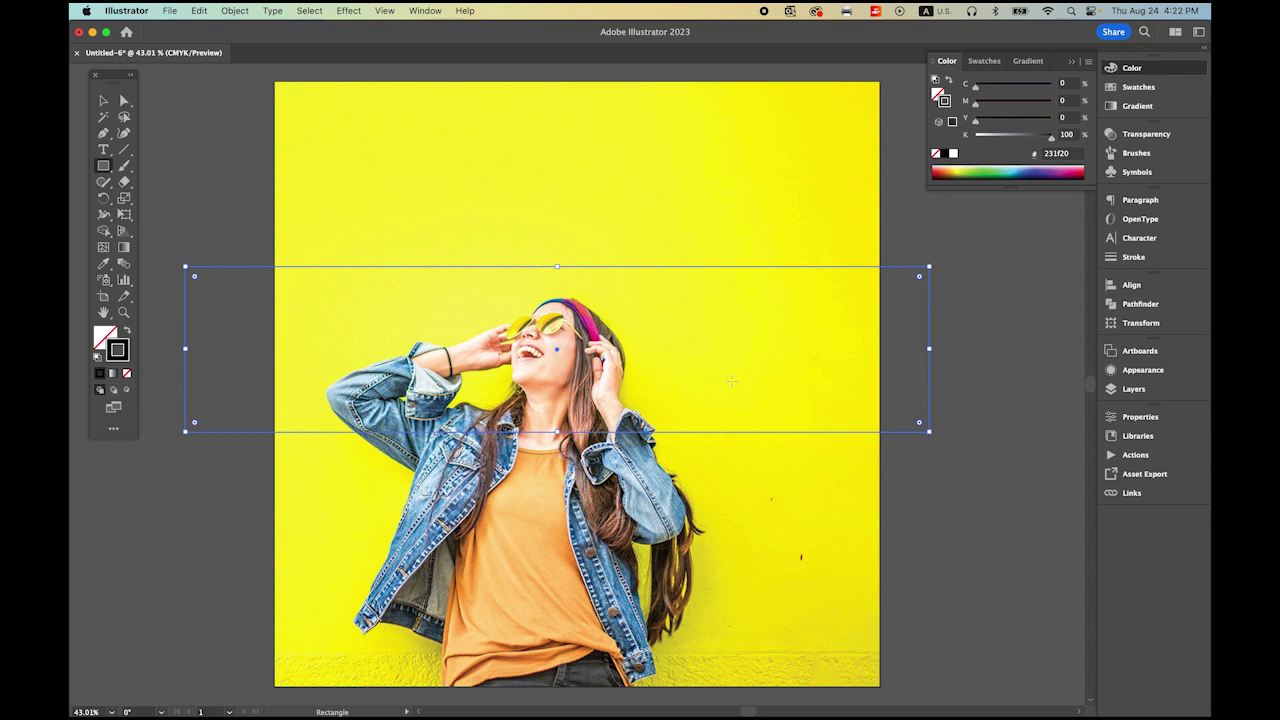
Round the rectangle's corners fully so it becomes a capsule shape
{"action": "left_click", "coordinate": [124, 101]}
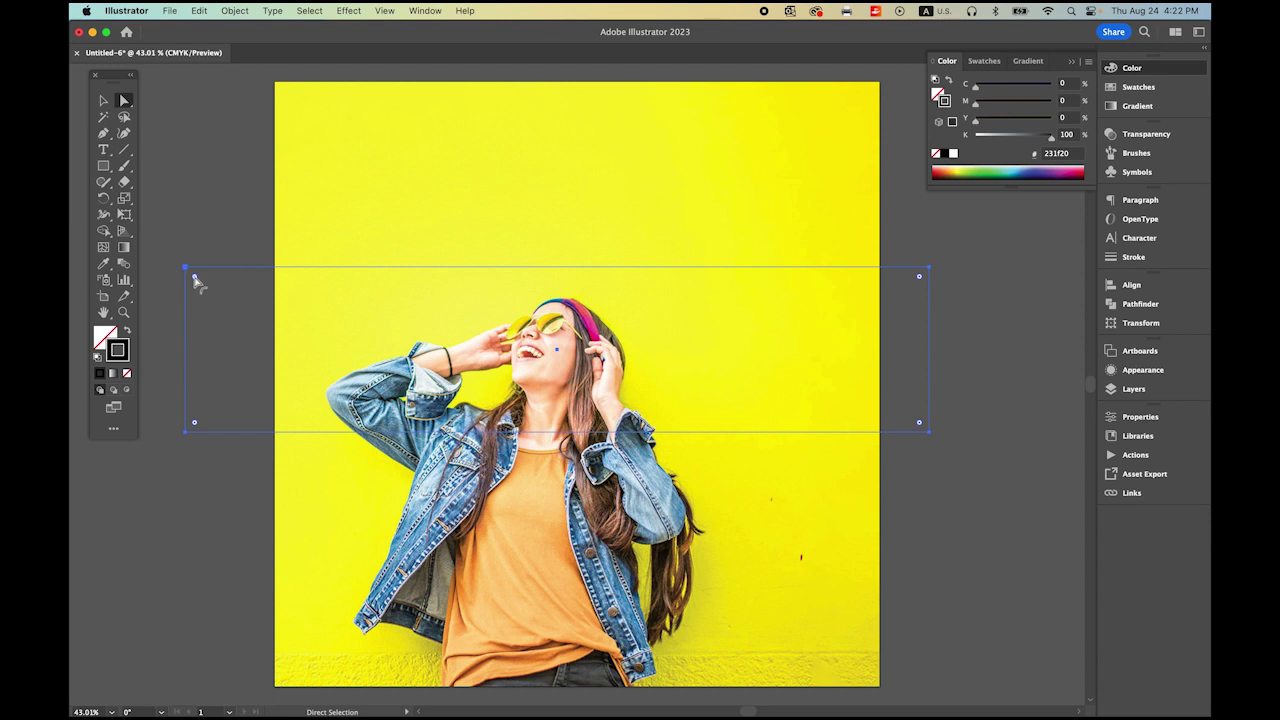
{"action": "left_click_drag", "start_coordinate": [196, 281], "coordinate": [264, 340]}
{"action": "key", "text": "v"}
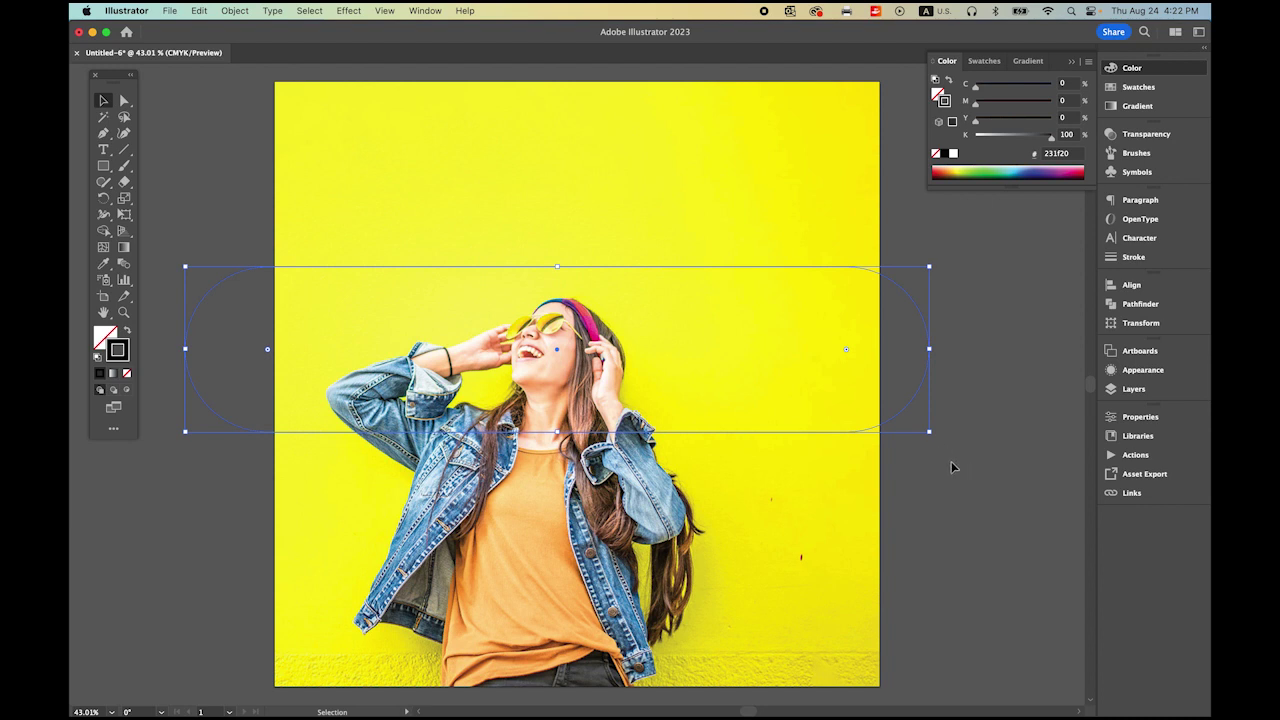
Rotate the capsule 45° counterclockwise and move it over the photo's lower-right area
{"action": "key", "text": "shift"}
{"action": "left_click_drag", "start_coordinate": [935, 440], "coordinate": [851, 223]}
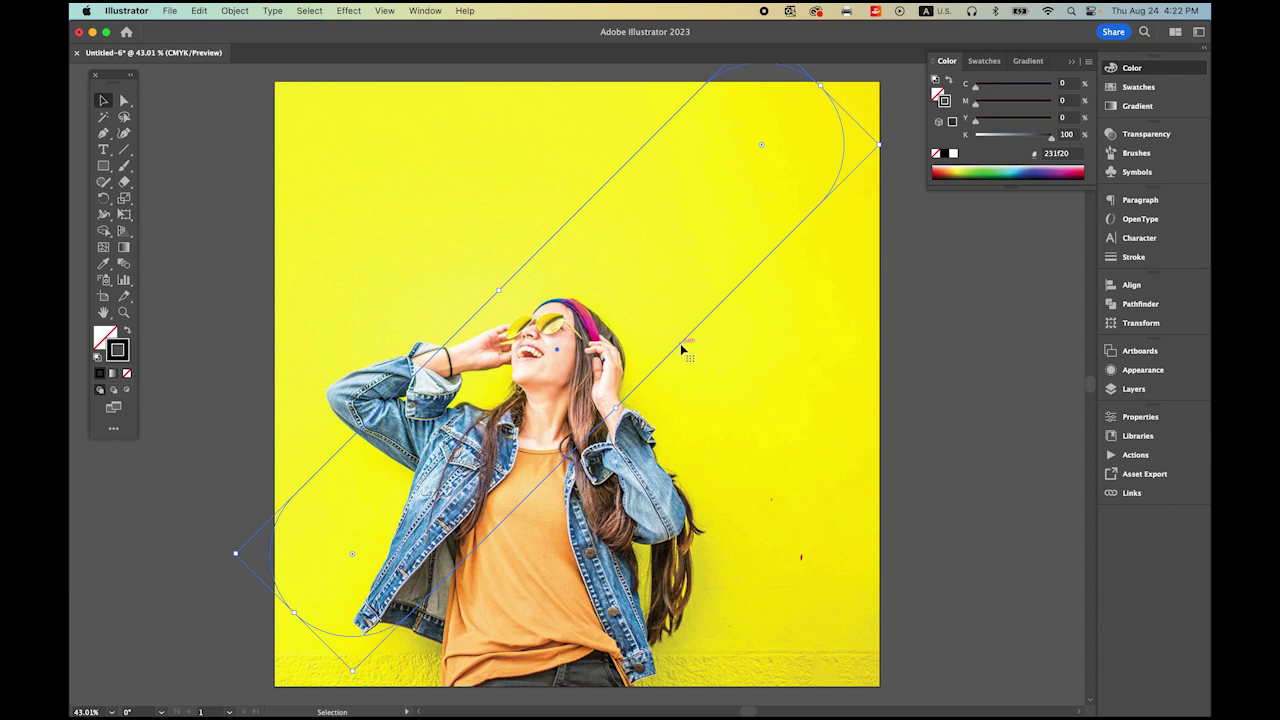
{"action": "mouse_move", "coordinate": [681, 349]}
{"action": "left_mouse_down"}
{"action": "mouse_move", "coordinate": [760, 349]}
{"action": "mouse_move", "coordinate": [929, 437]}
{"action": "mouse_move", "coordinate": [923, 404]}
{"action": "left_mouse_up"}
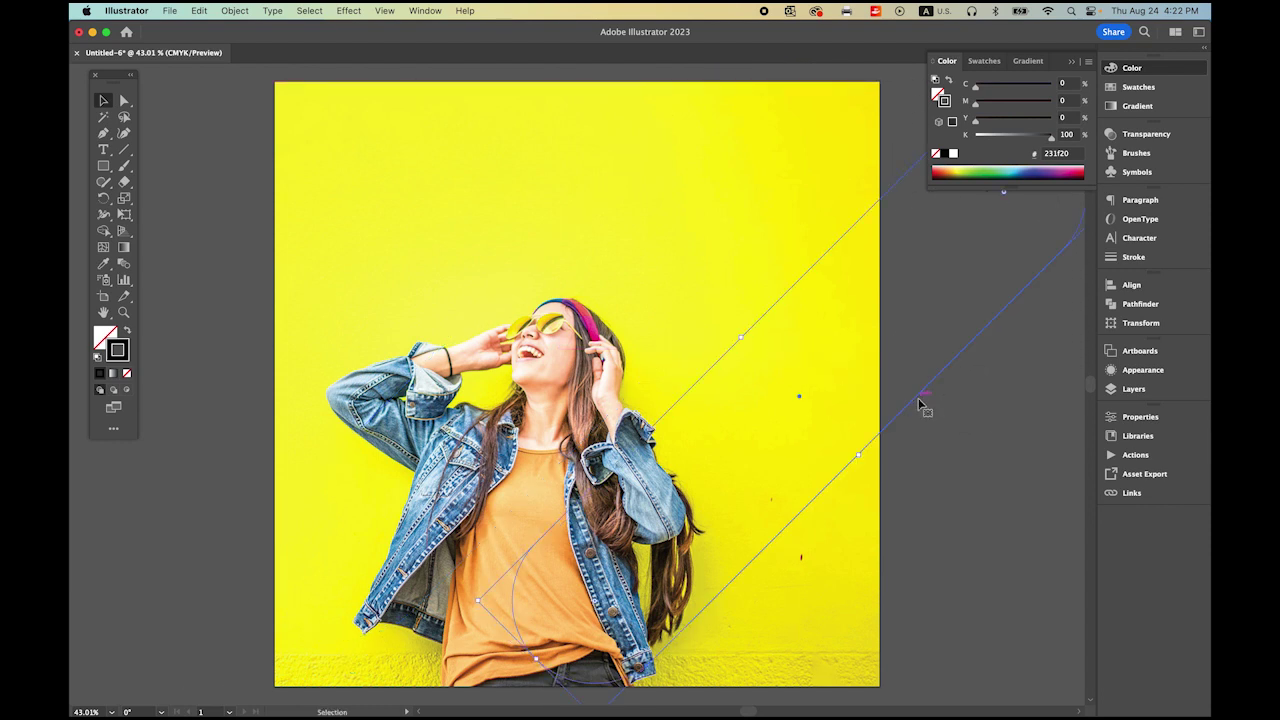
Transfer the capsule from Layer 1 to the topmost layer copy and nudge it slightly down and to the right
{"action": "left_click", "coordinate": [1133, 389]}
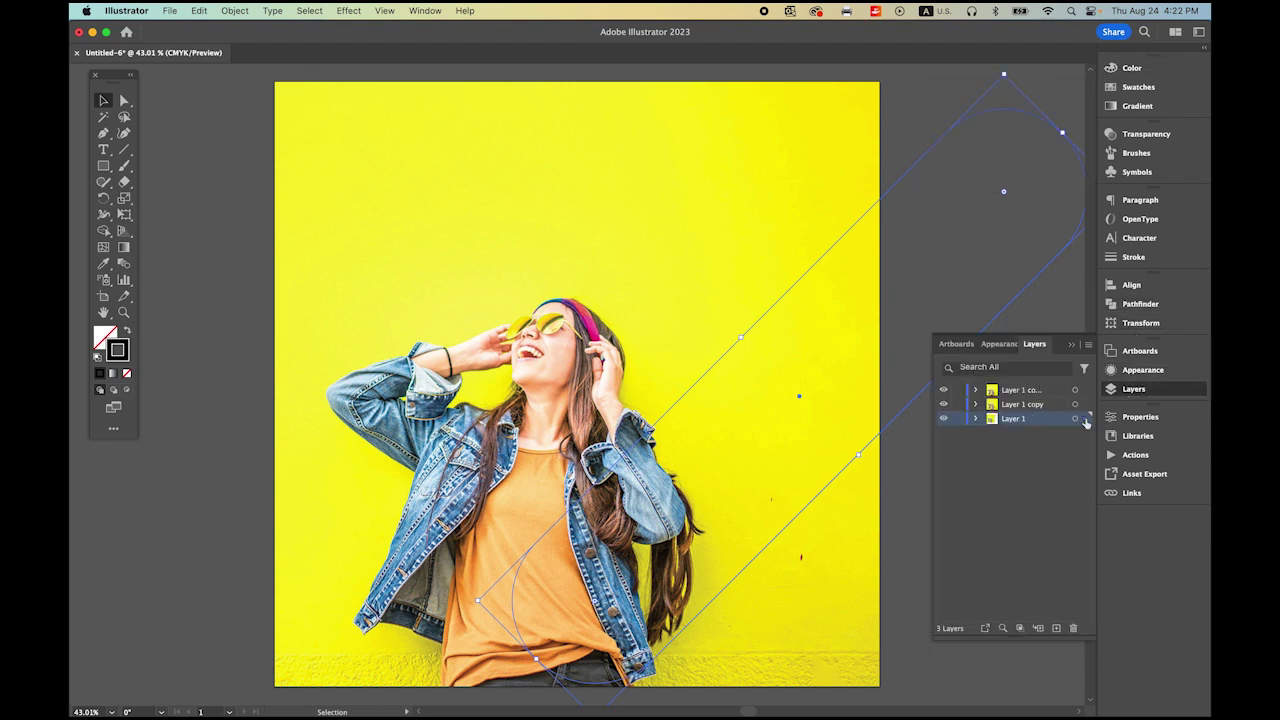
{"action": "left_click_drag", "start_coordinate": [1087, 421], "coordinate": [1086, 391]}
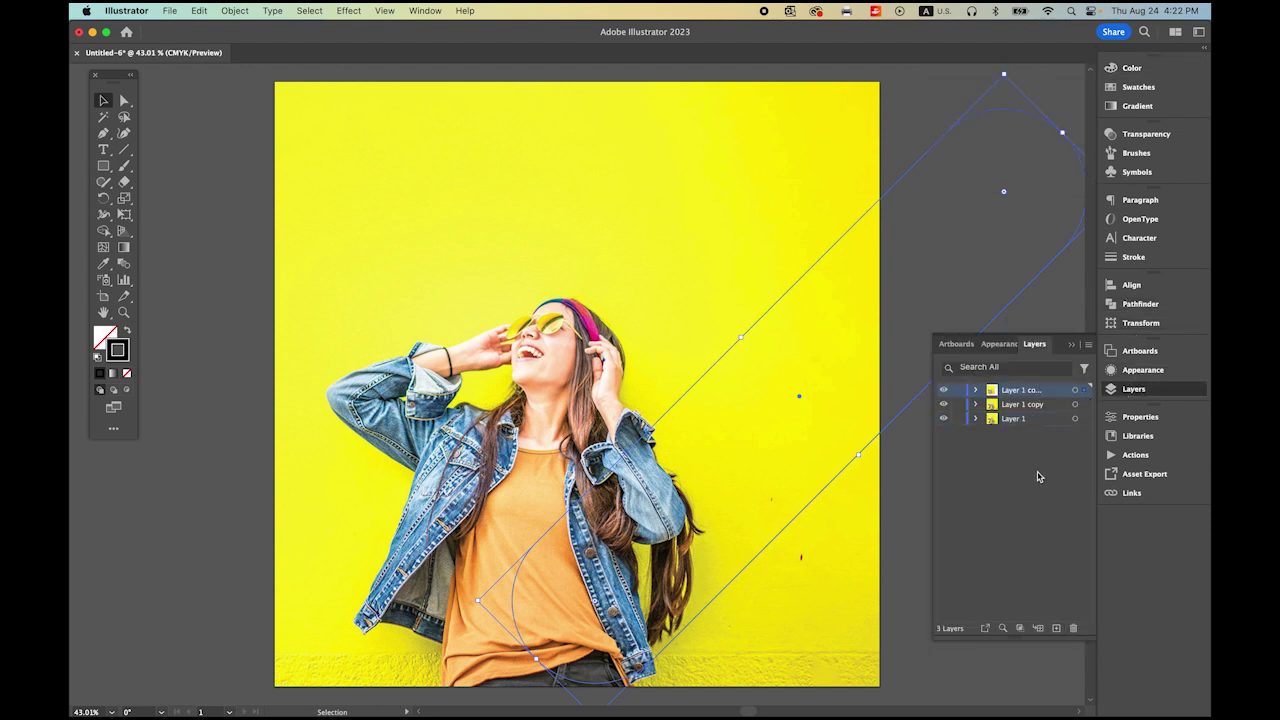
{"action": "left_click", "coordinate": [1072, 346]}
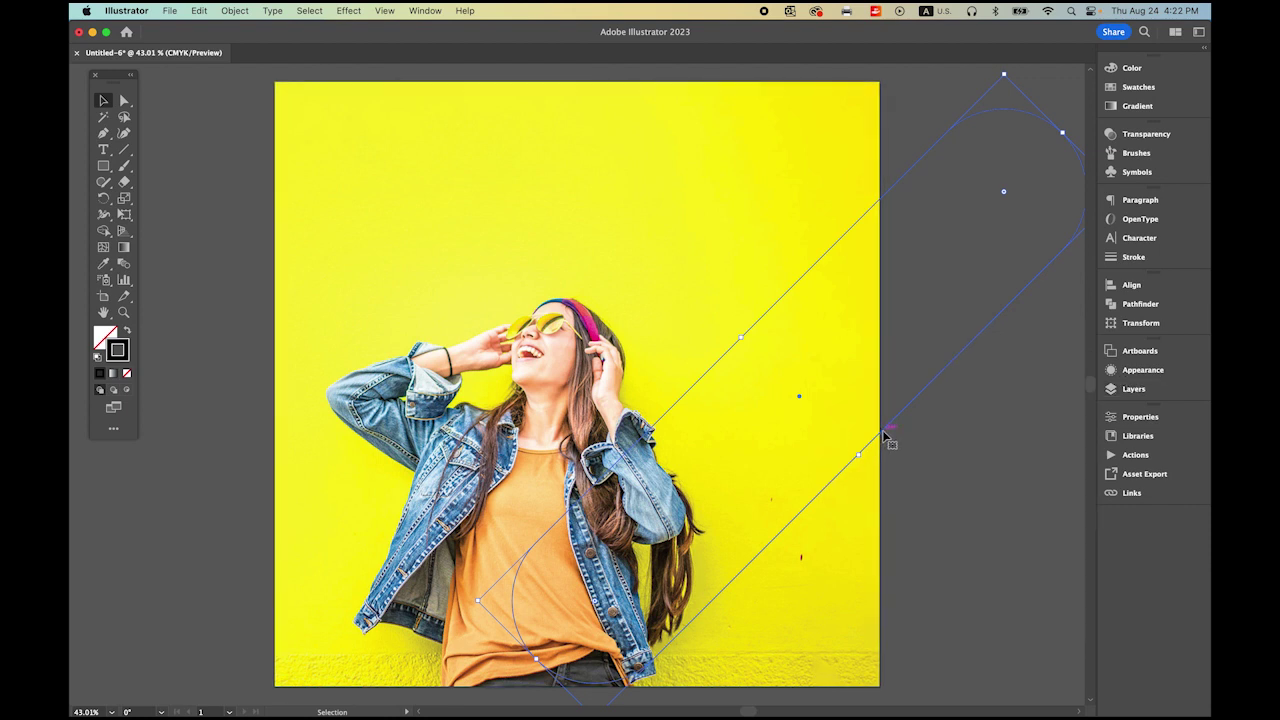
{"action": "left_click_drag", "start_coordinate": [884, 435], "coordinate": [900, 449]}
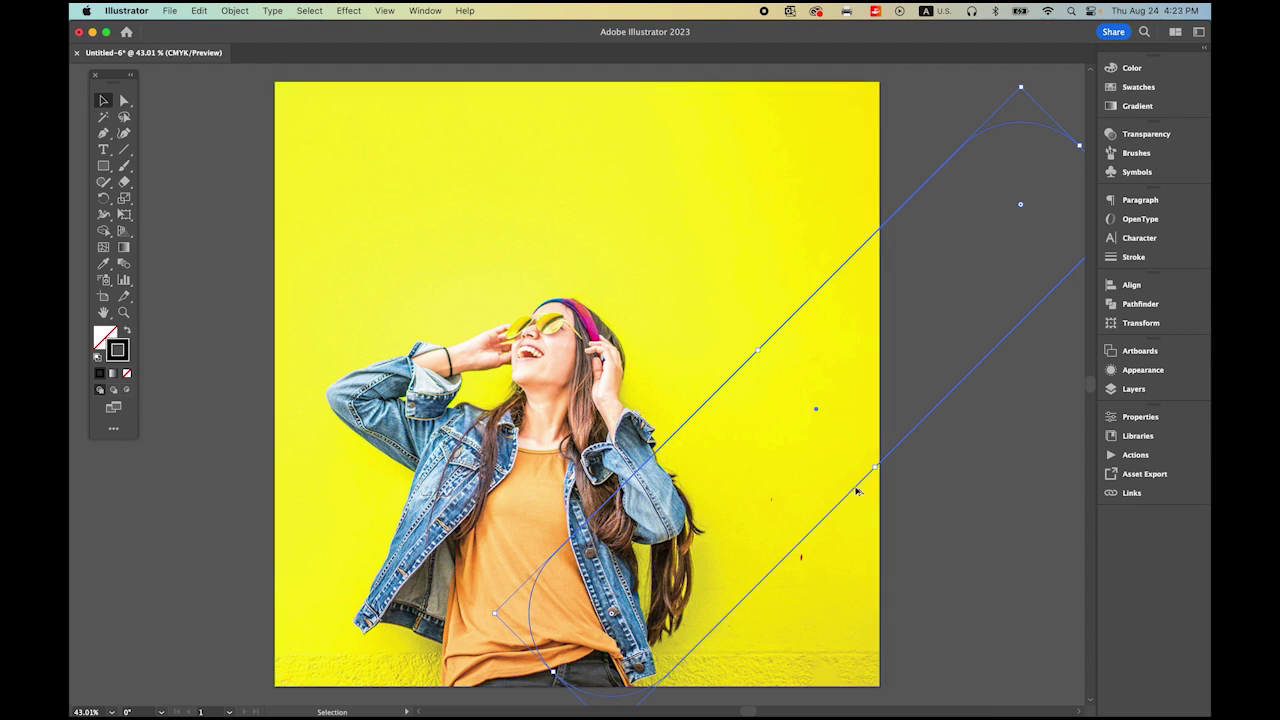
Duplicate the capsule toward the lower left and enlarge the copy so its rounded end surrounds the woman's head
{"action": "left_click_drag", "start_coordinate": [856, 491], "coordinate": [481, 580]}
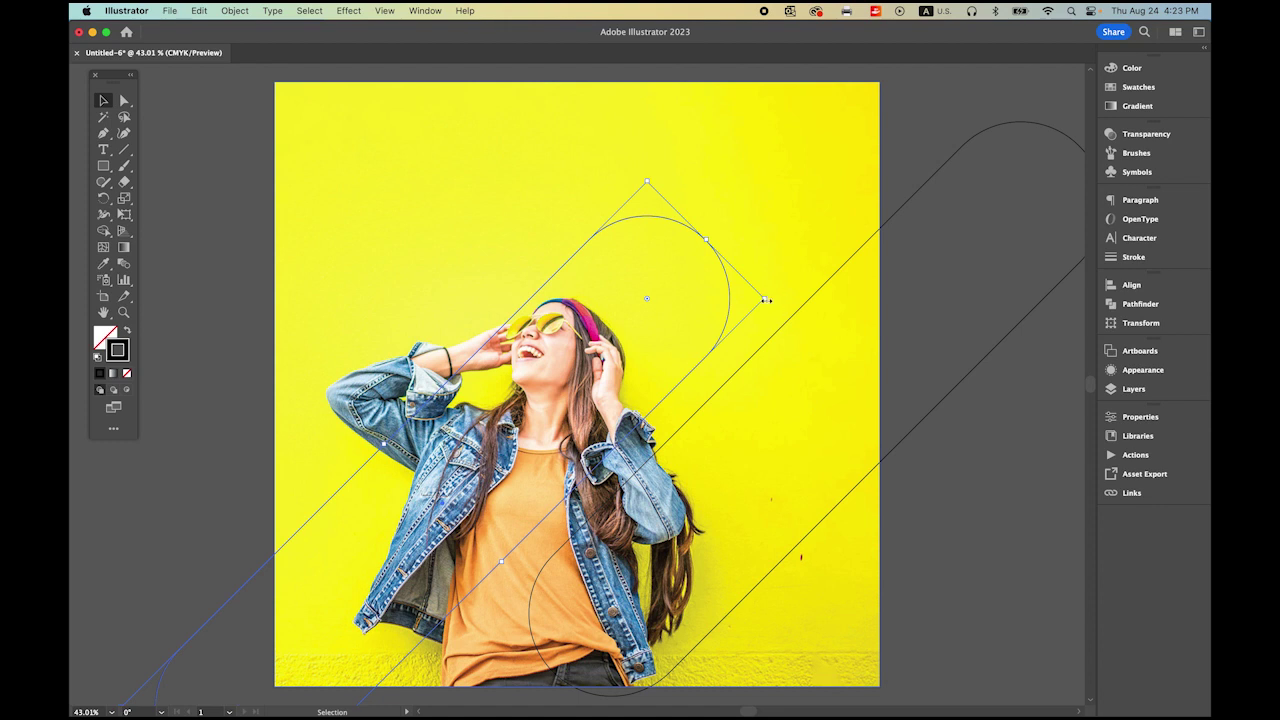
{"action": "left_click_drag", "start_coordinate": [765, 300], "coordinate": [718, 342]}
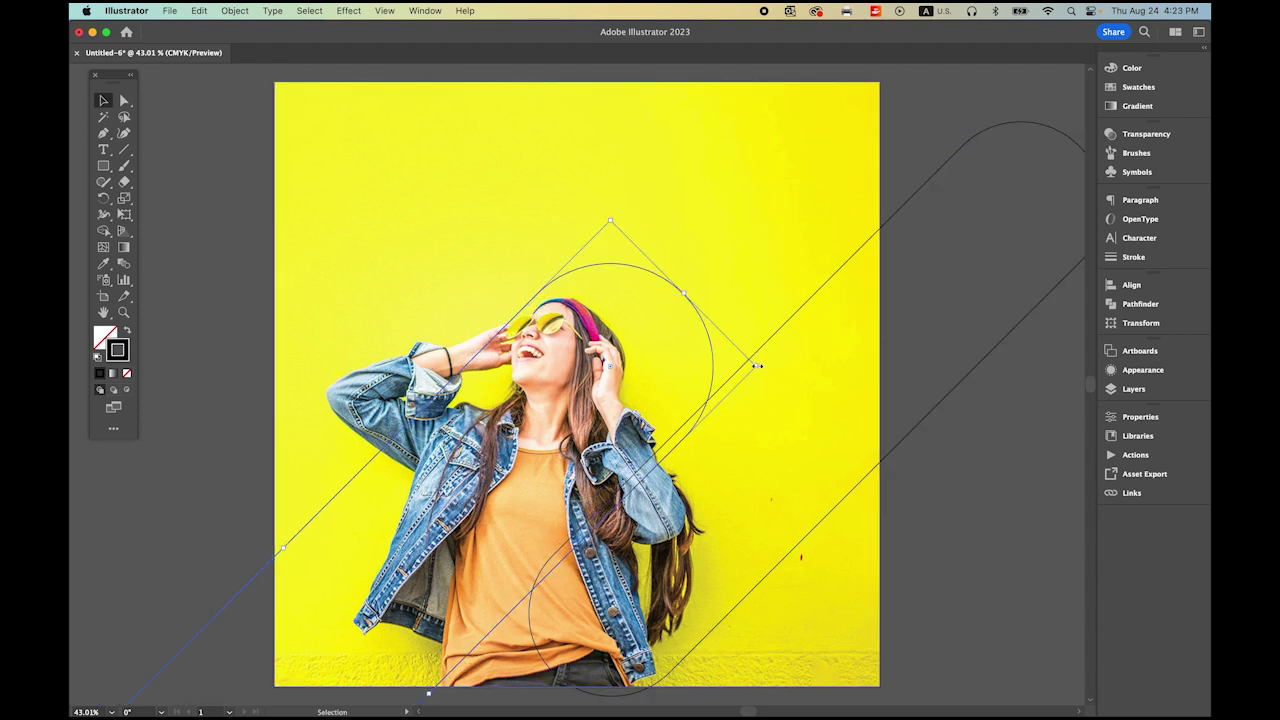
{"action": "left_click_drag", "start_coordinate": [758, 366], "coordinate": [785, 347]}
{"action": "left_click_drag", "start_coordinate": [728, 297], "coordinate": [700, 317]}
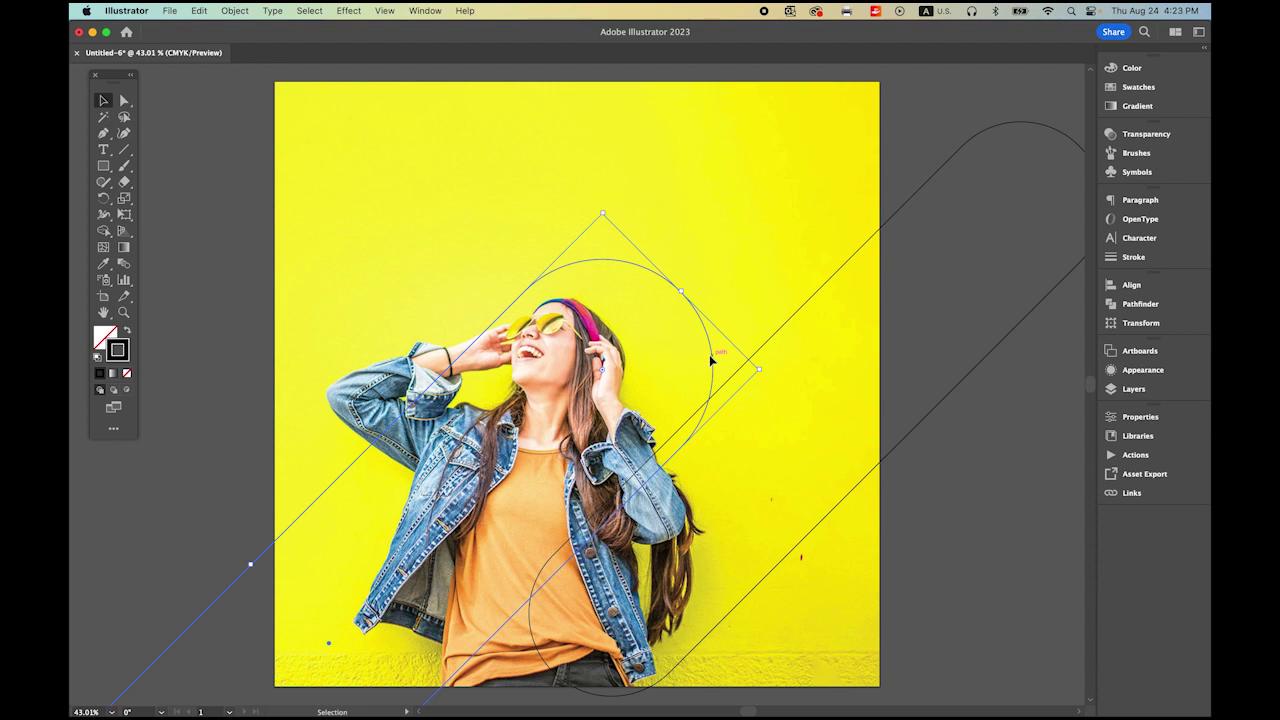
Duplicate the enlarged capsule, shrink the copy and place it diagonally across the photo's upper left, ending with nothing selected
{"action": "left_click_drag", "start_coordinate": [712, 360], "coordinate": [591, 166]}
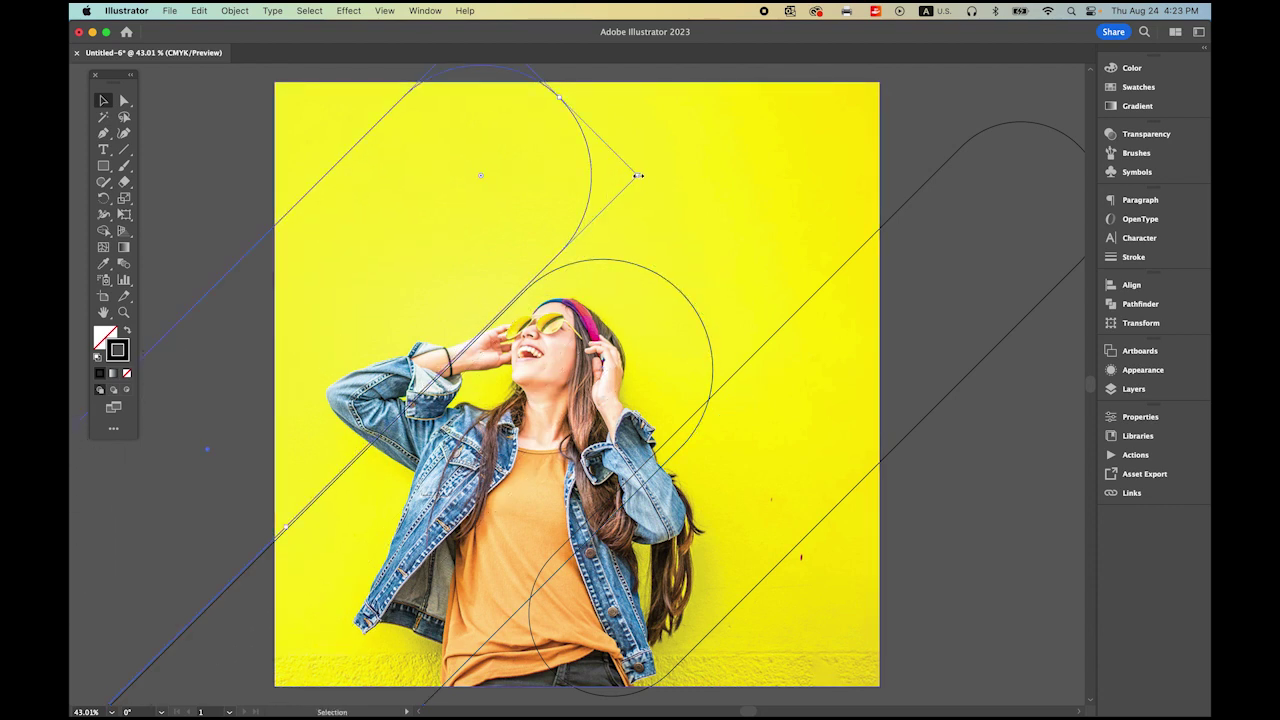
{"action": "left_click_drag", "start_coordinate": [638, 176], "coordinate": [562, 199]}
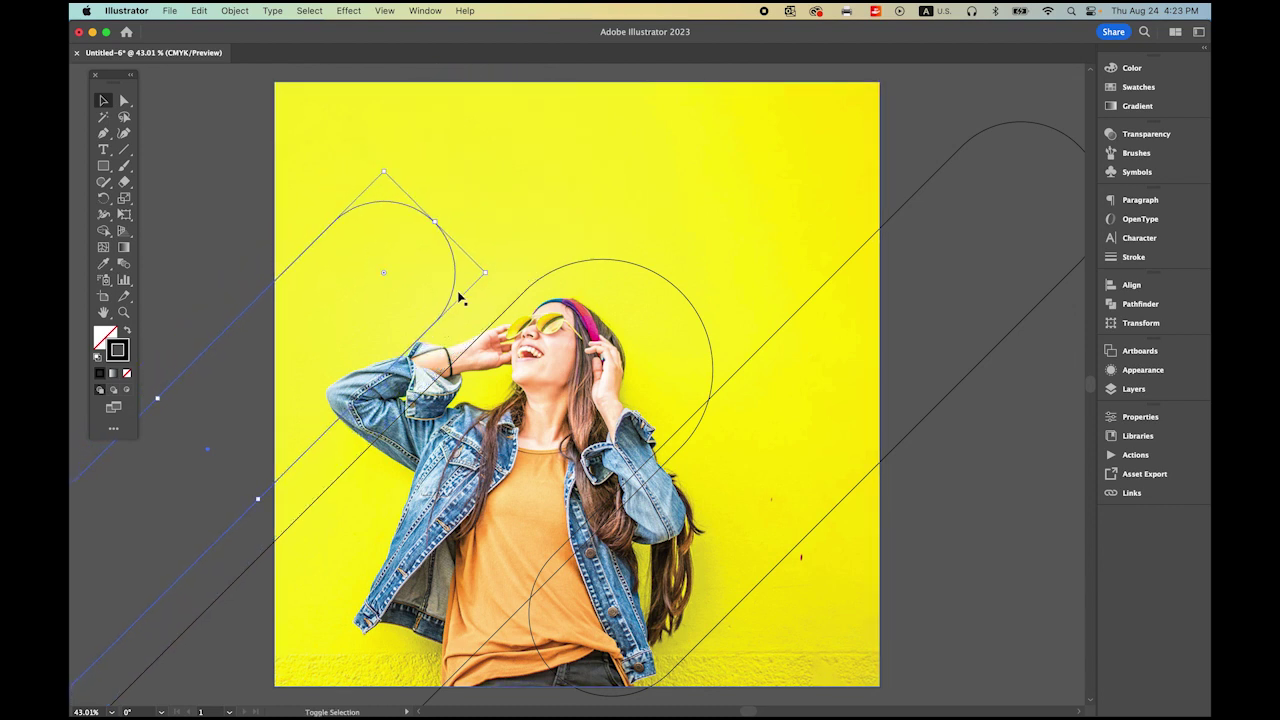
{"action": "left_click_drag", "start_coordinate": [237, 329], "coordinate": [449, 244]}
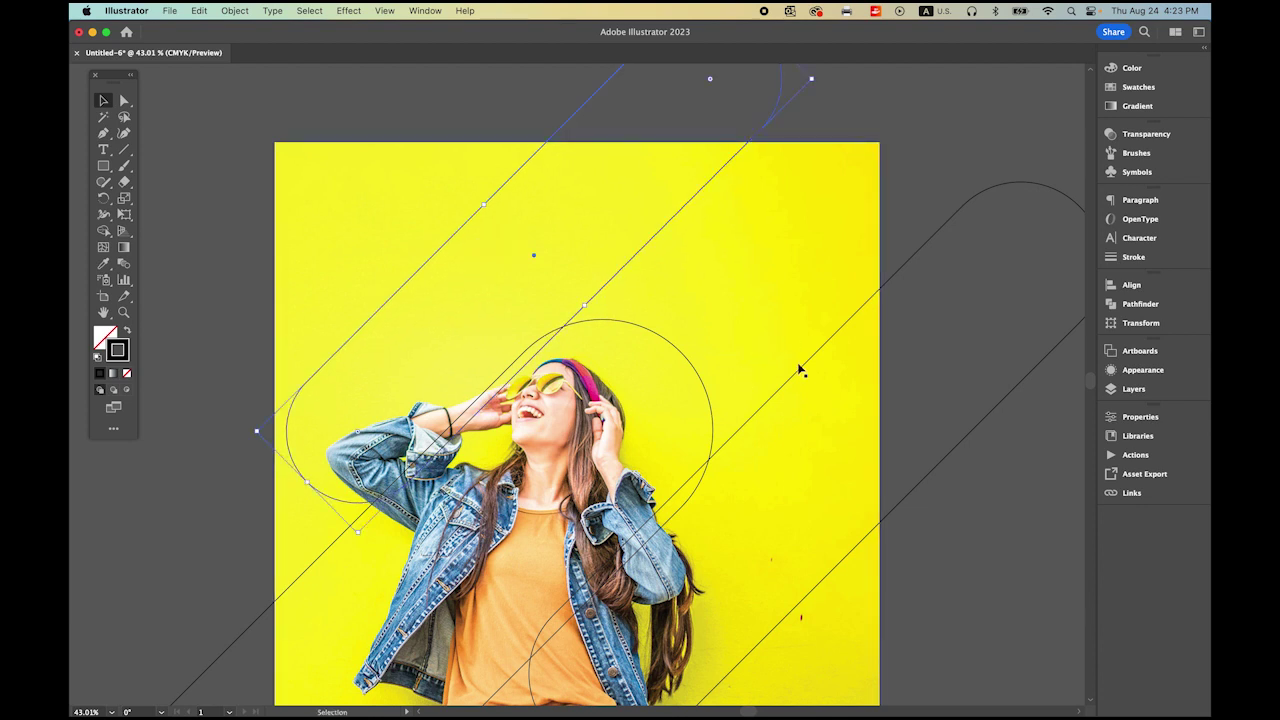
{"action": "double_click", "coordinate": [106, 312]}
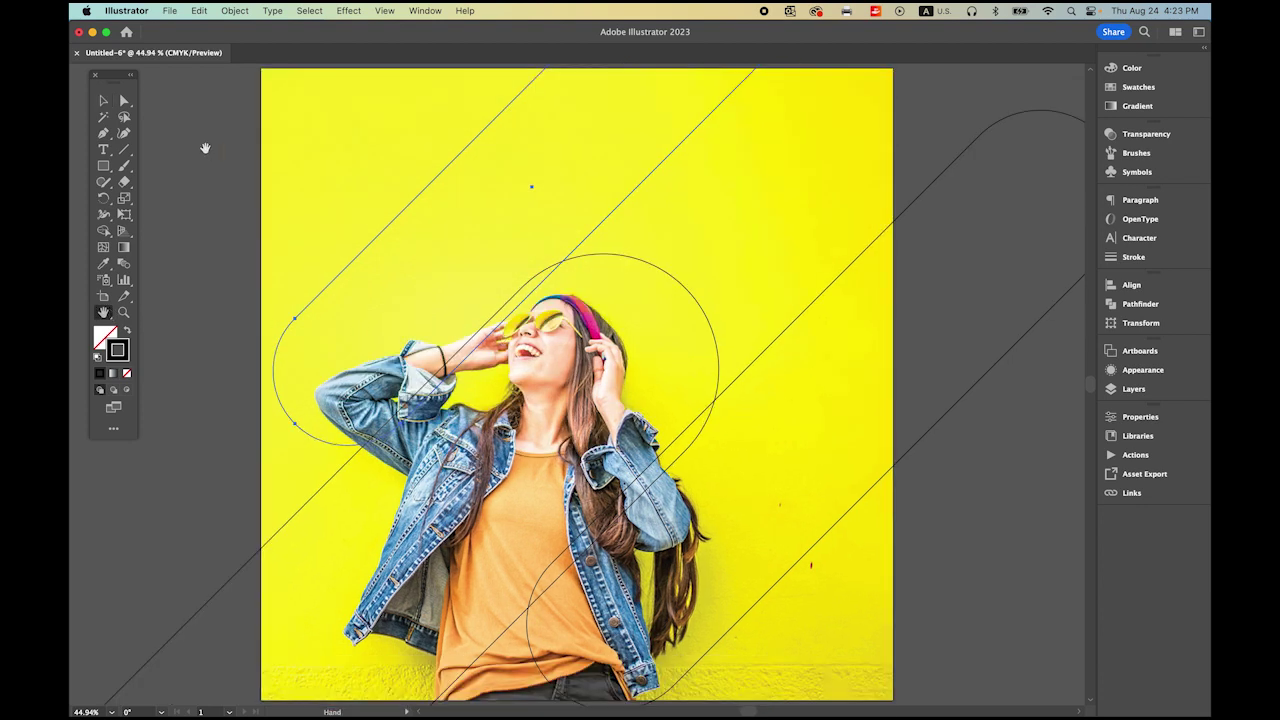
{"action": "left_click", "coordinate": [103, 100]}
{"action": "left_click", "coordinate": [167, 132]}
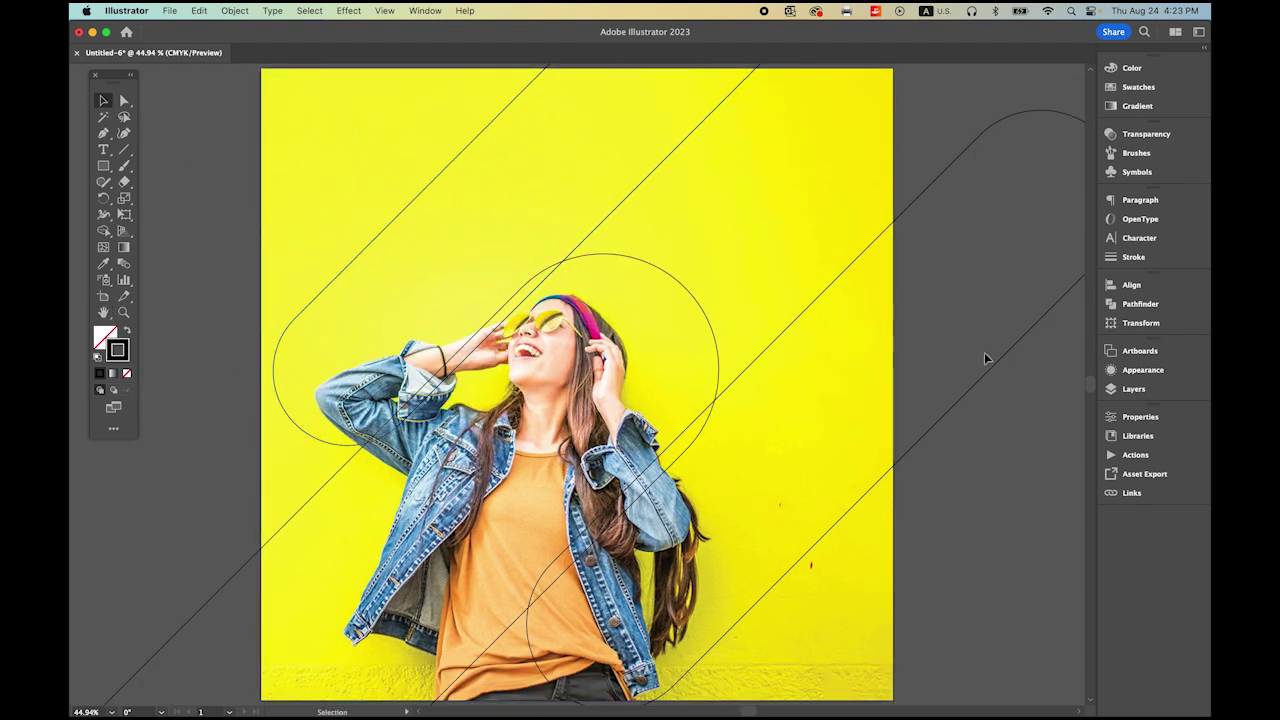
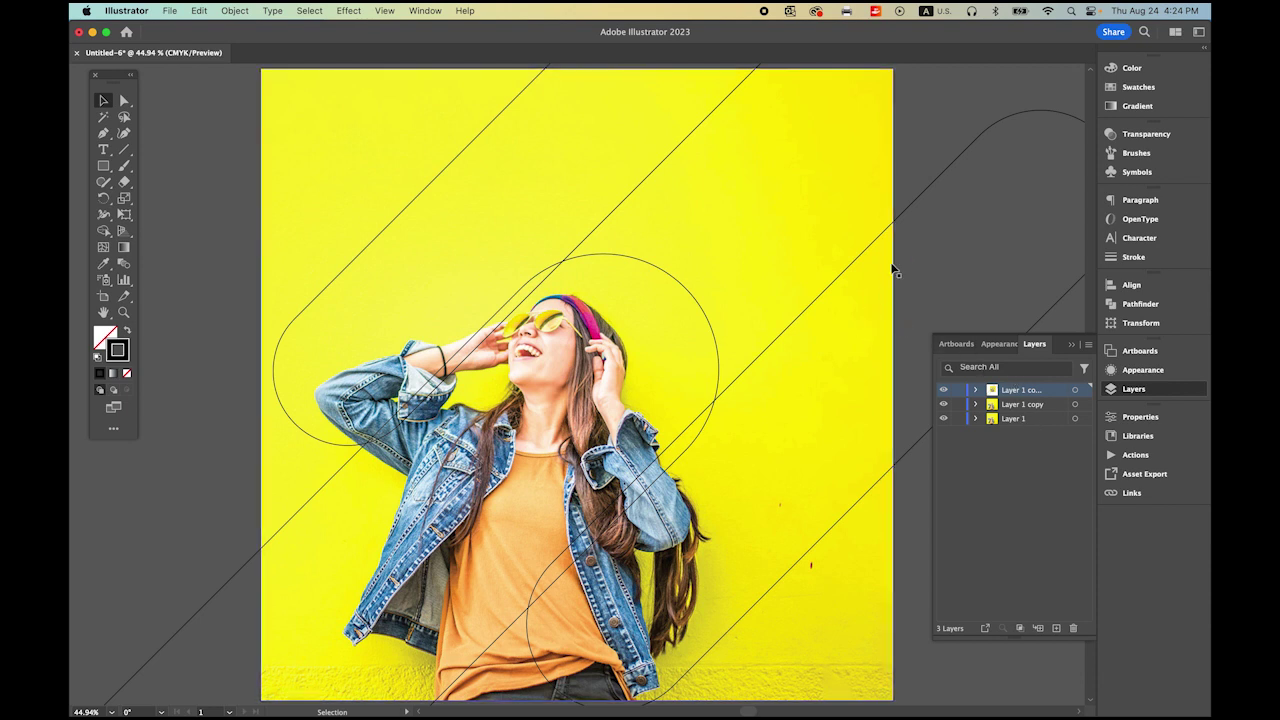
Transfer the lower-right capsule from the topmost layer copy to Layer 1
{"action": "left_click", "coordinate": [893, 228]}
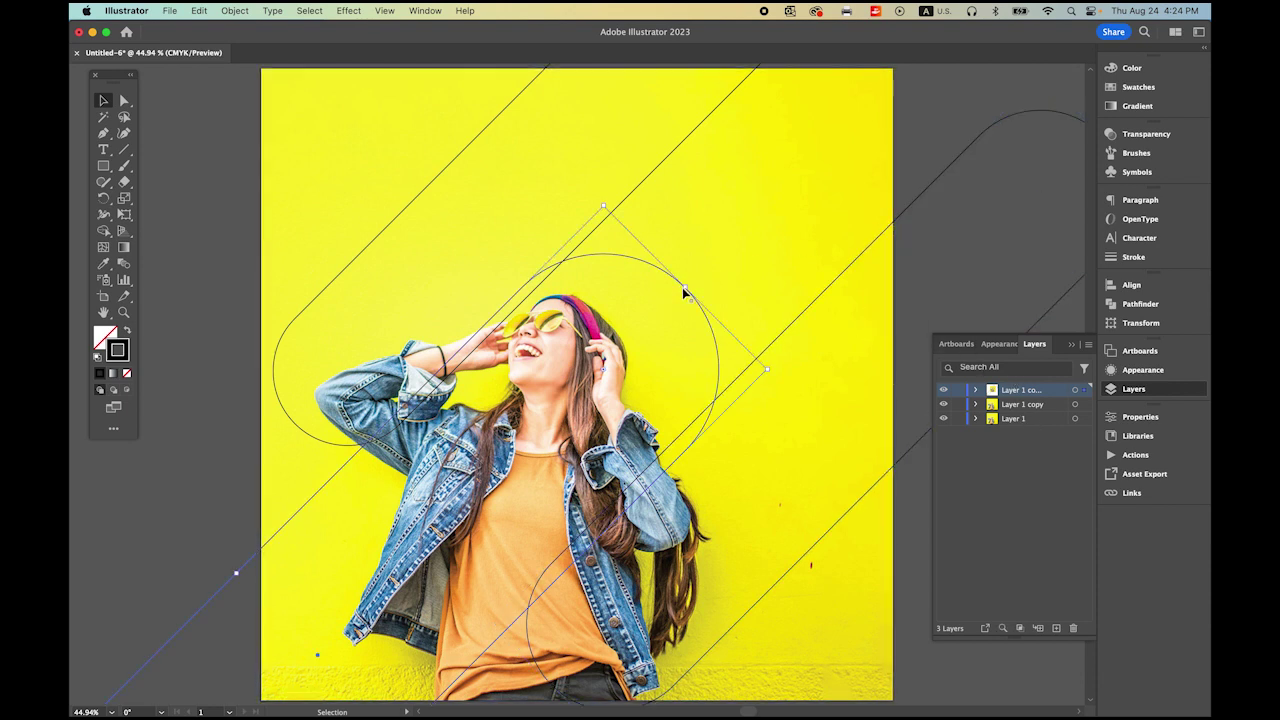
{"action": "left_click", "coordinate": [650, 176]}
{"action": "left_click", "coordinate": [955, 163]}
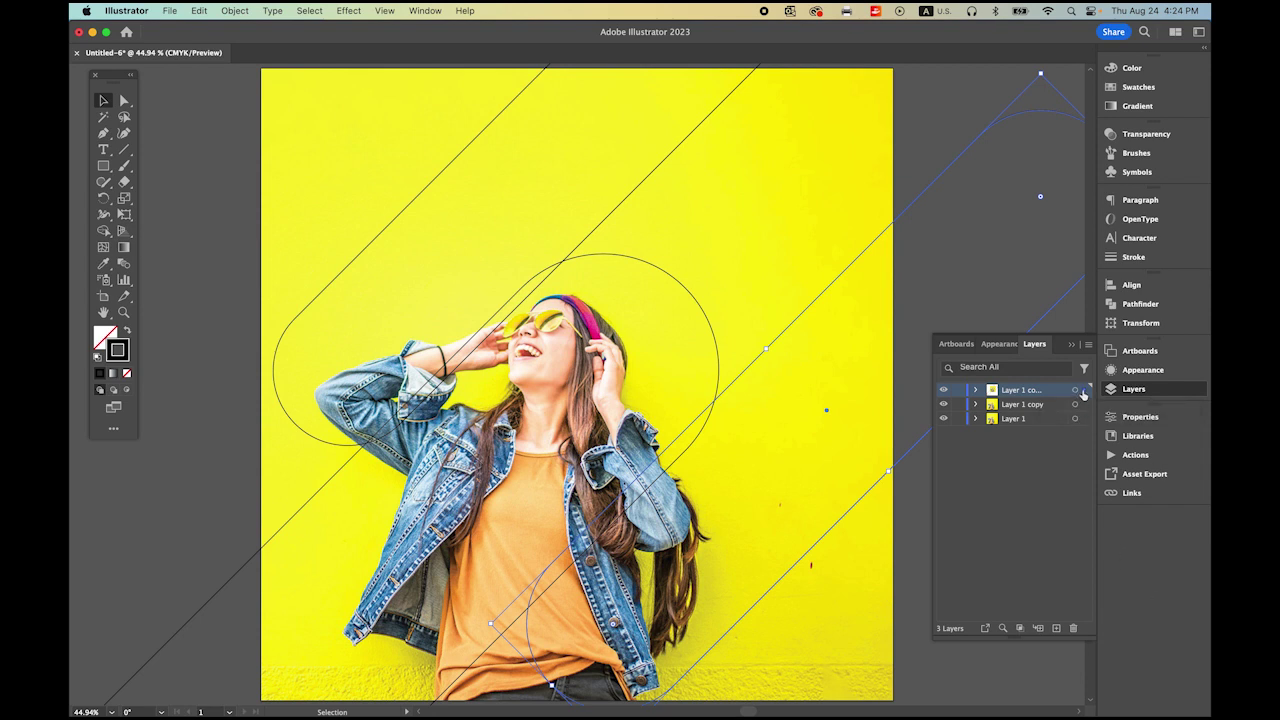
{"action": "left_click", "coordinate": [1083, 420]}
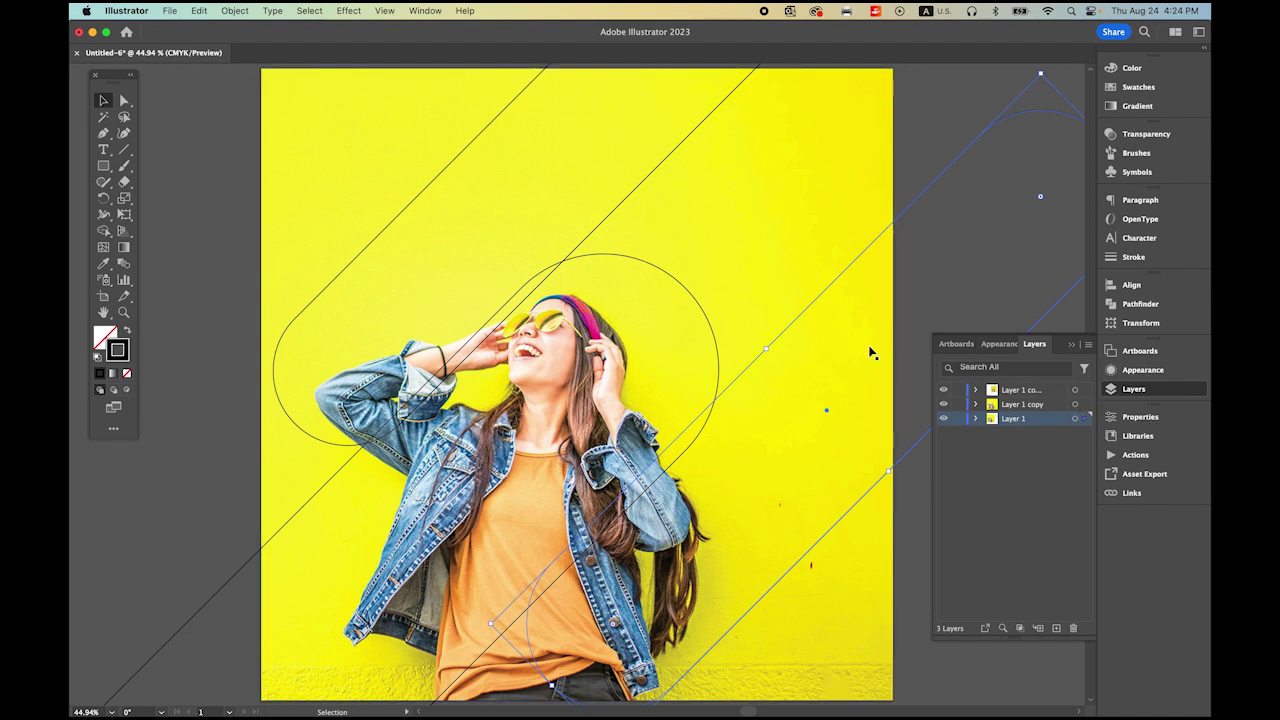
Transfer the large capsule around the woman's head to Layer 1 copy, keeping the upper-left capsule on the topmost layer
{"action": "left_click", "coordinate": [707, 320]}
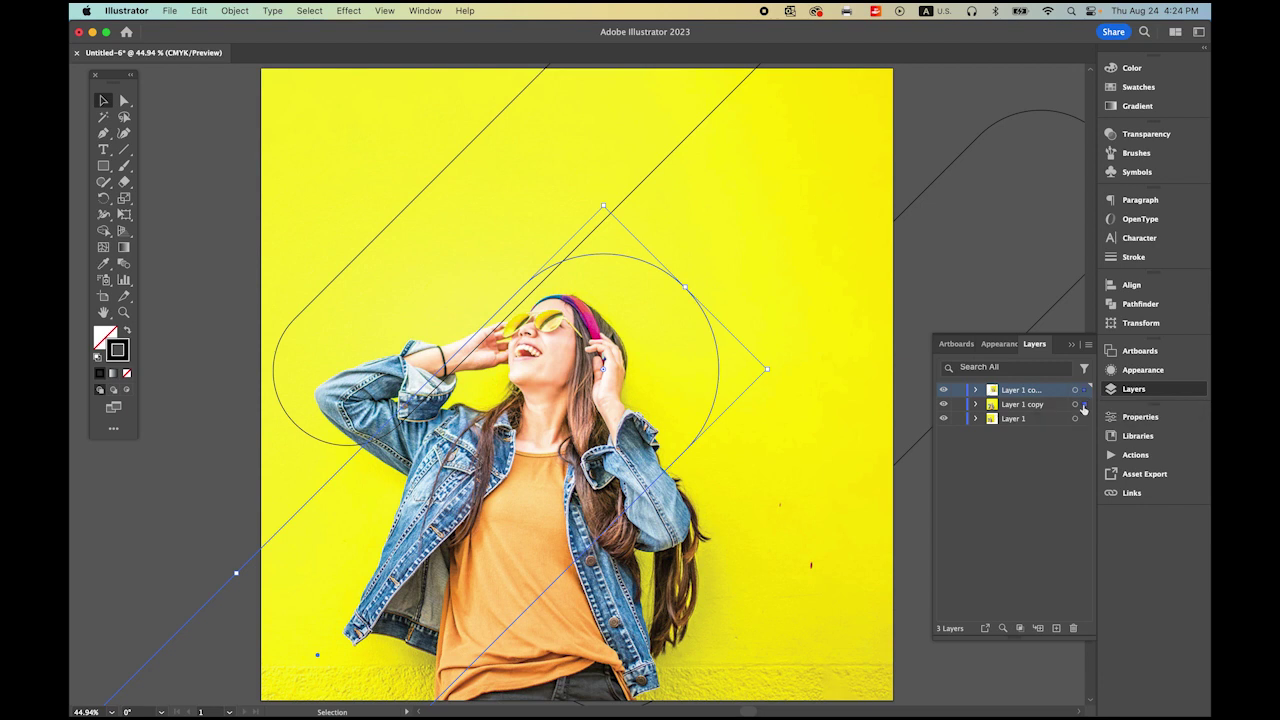
{"action": "left_click_drag", "start_coordinate": [1083, 410], "coordinate": [1084, 404]}
{"action": "left_click", "coordinate": [646, 183]}
{"action": "left_click", "coordinate": [785, 310], "text": "shift"}
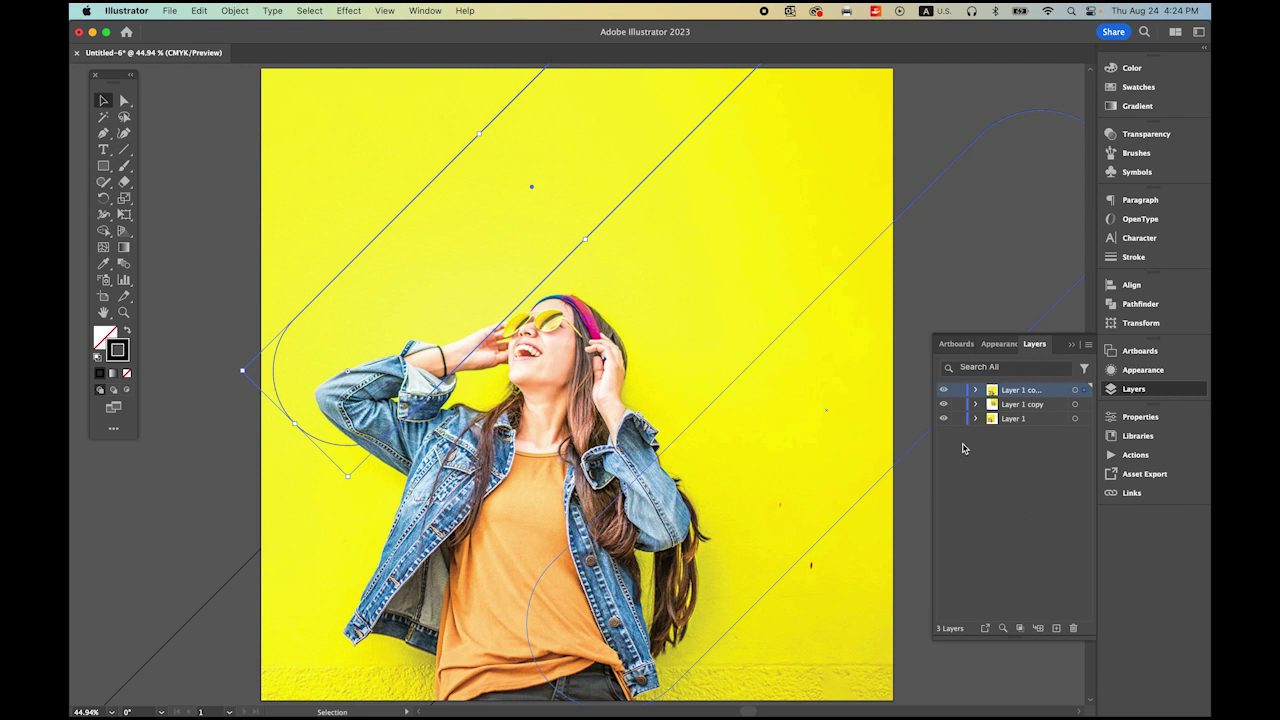
Show only Layer 1 and make a clipping mask of its photo with the lower-right capsule
{"action": "left_click", "coordinate": [944, 416], "text": "alt"}
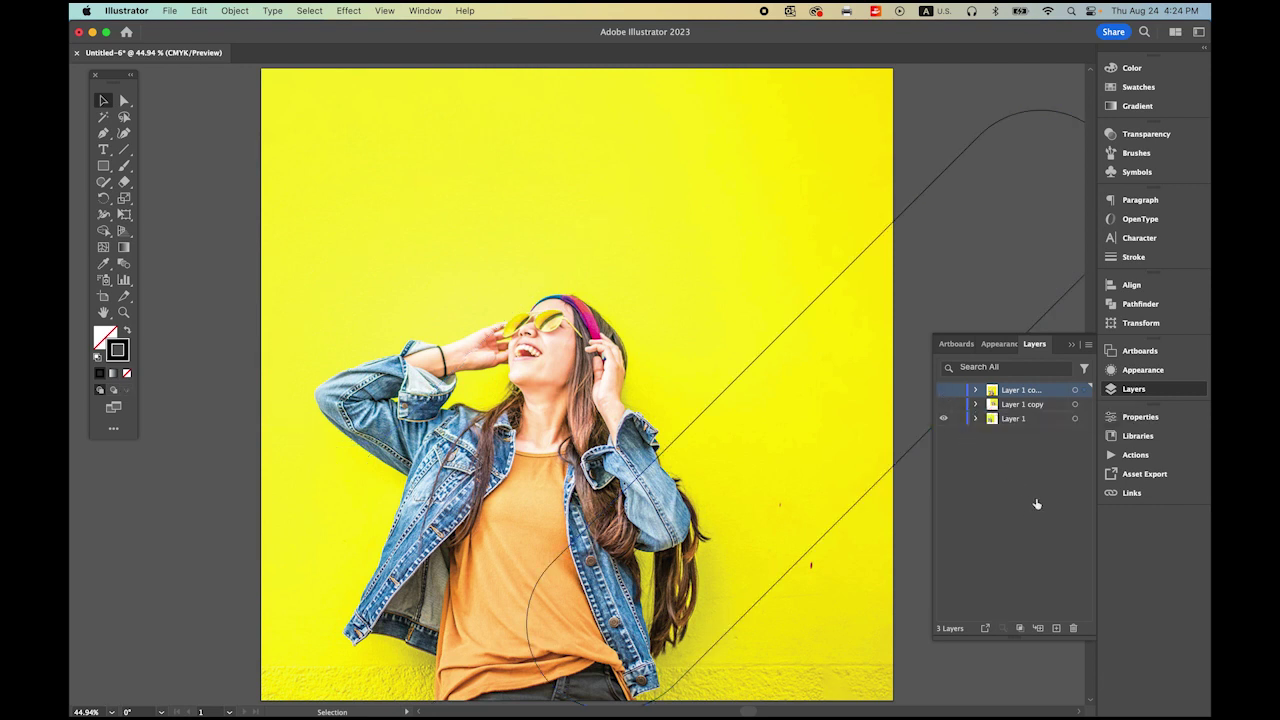
{"action": "left_click", "coordinate": [1018, 419]}
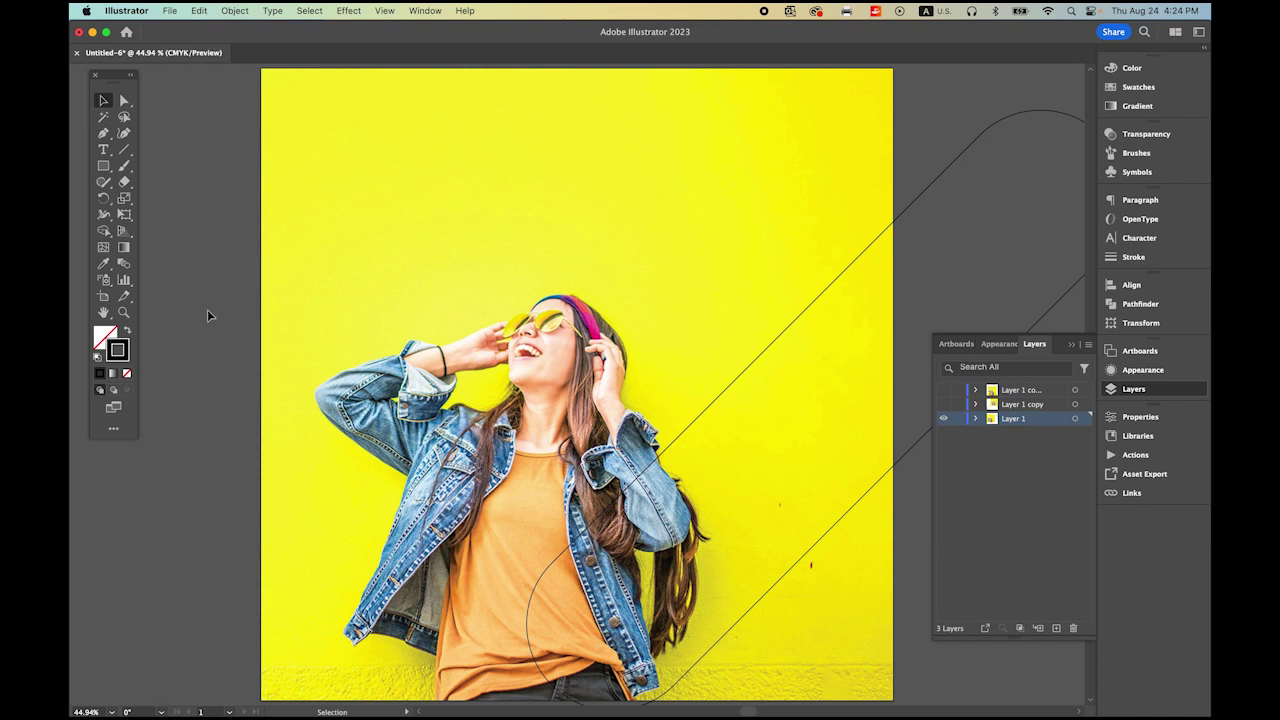
{"action": "left_click", "coordinate": [822, 575]}
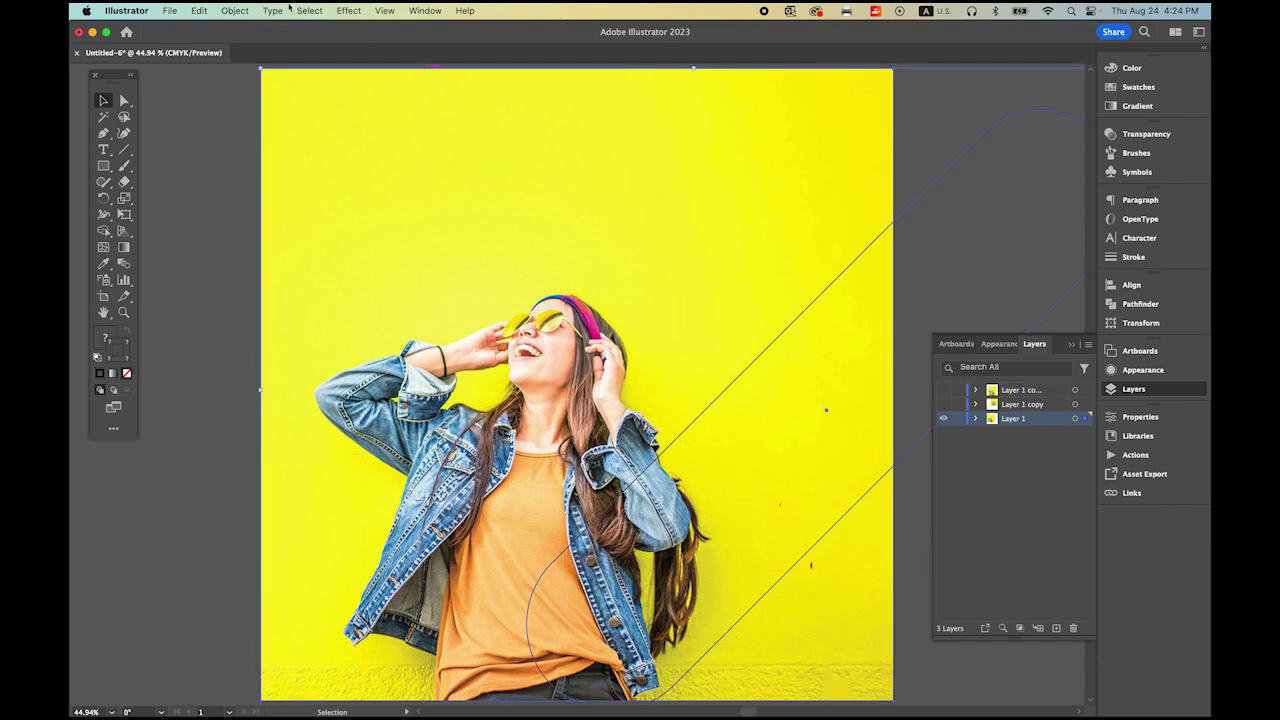
{"action": "left_click", "coordinate": [232, 10]}
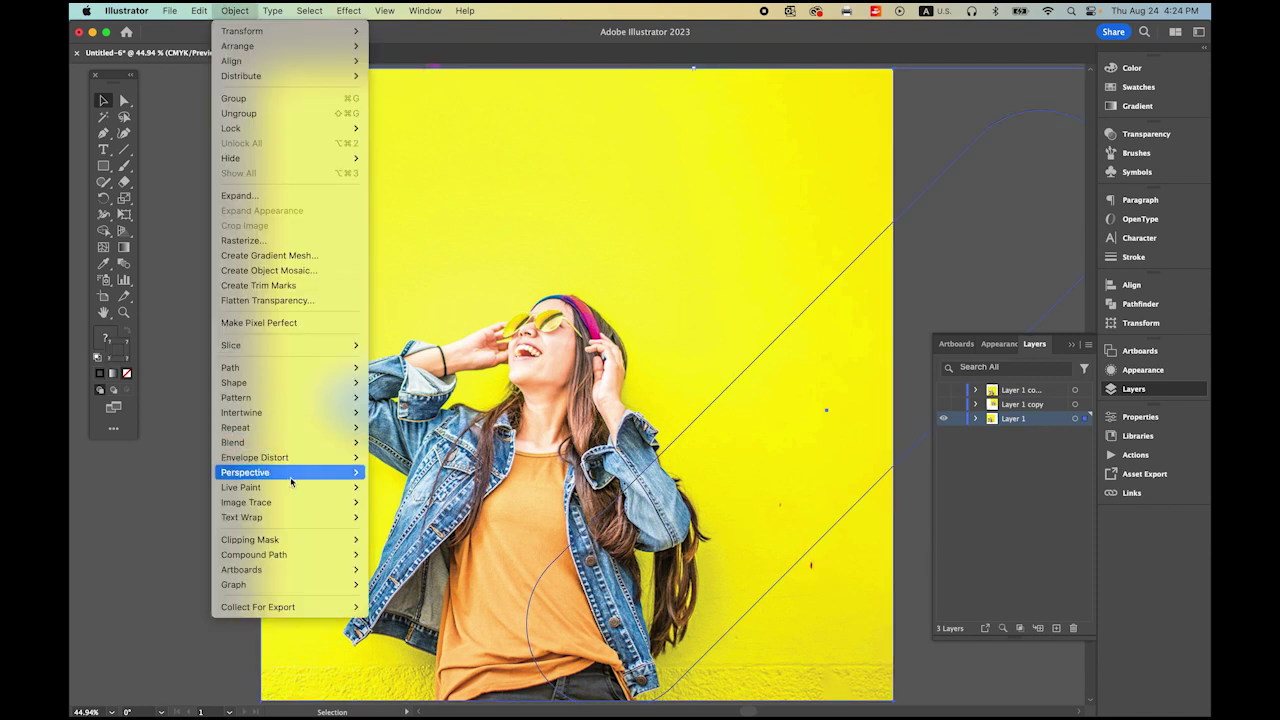
{"action": "mouse_move", "coordinate": [320, 541]}
{"action": "left_click", "coordinate": [410, 542]}
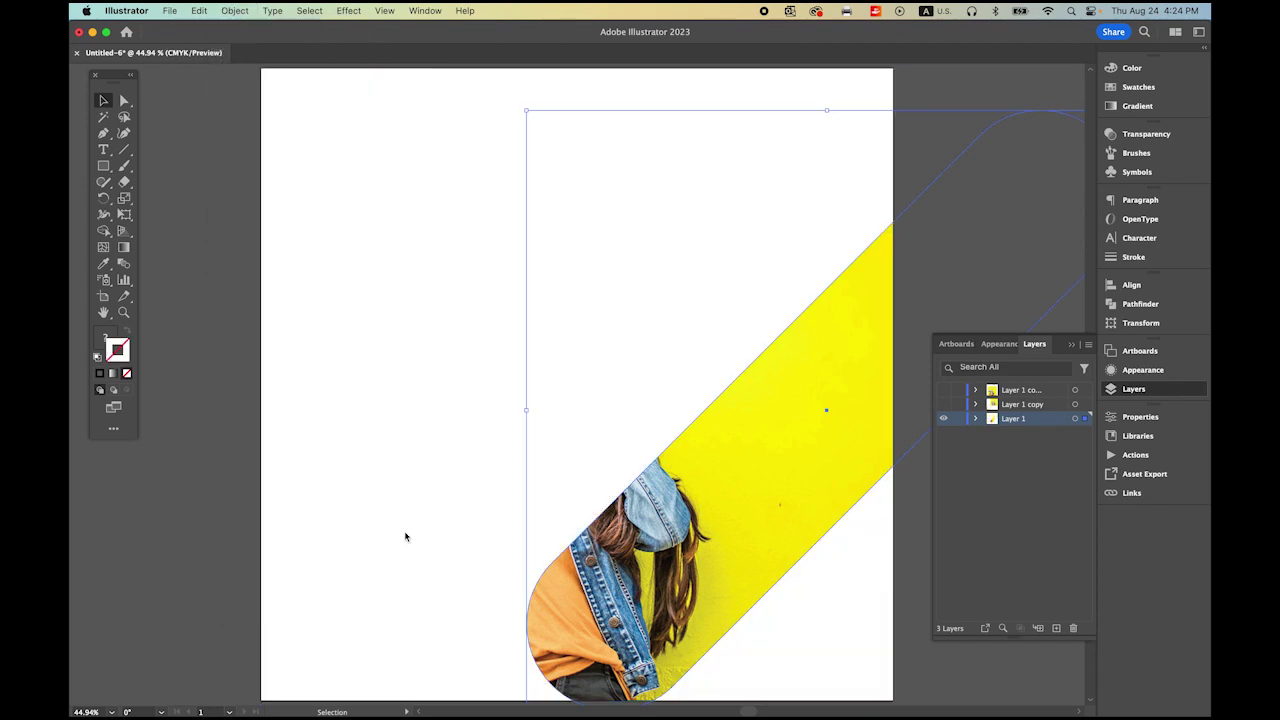
{"action": "left_click", "coordinate": [783, 433]}
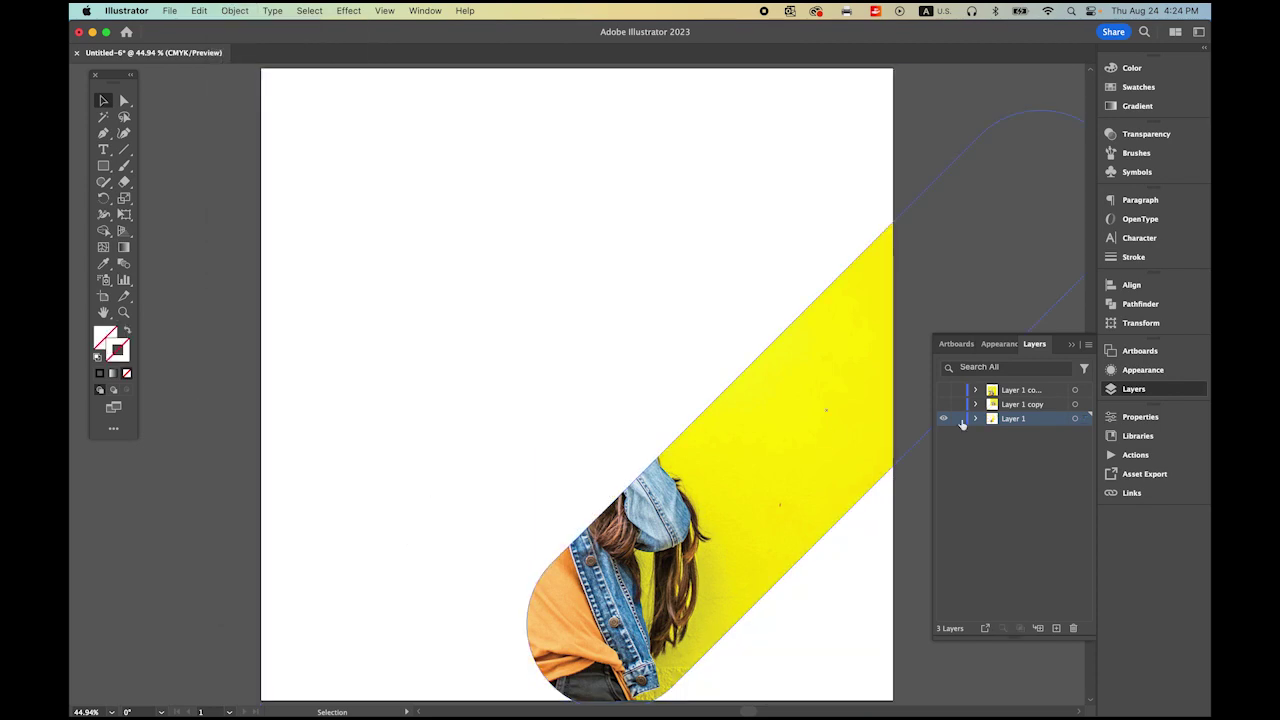
Show only Layer 1 copy and make a clipping mask of its photo with the capsule around the woman's head
{"action": "left_click", "coordinate": [944, 419]}
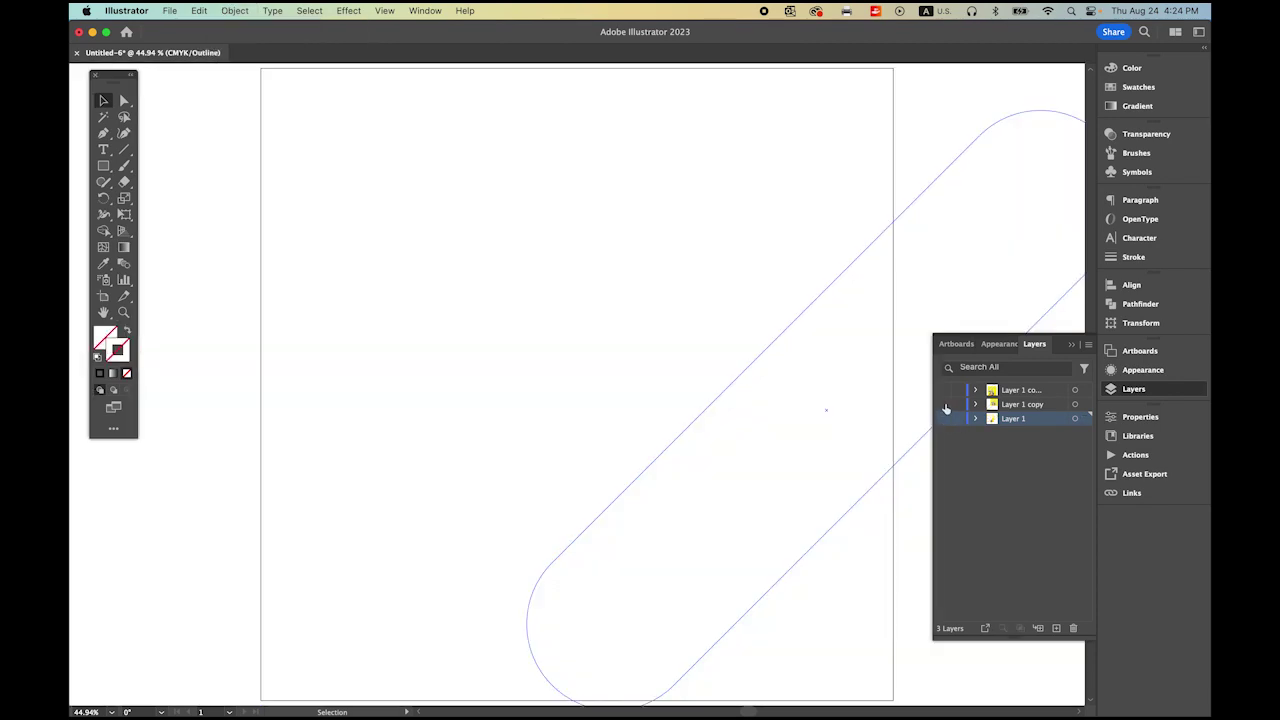
{"action": "left_click", "coordinate": [945, 409], "text": "super"}
{"action": "left_click", "coordinate": [1015, 408]}
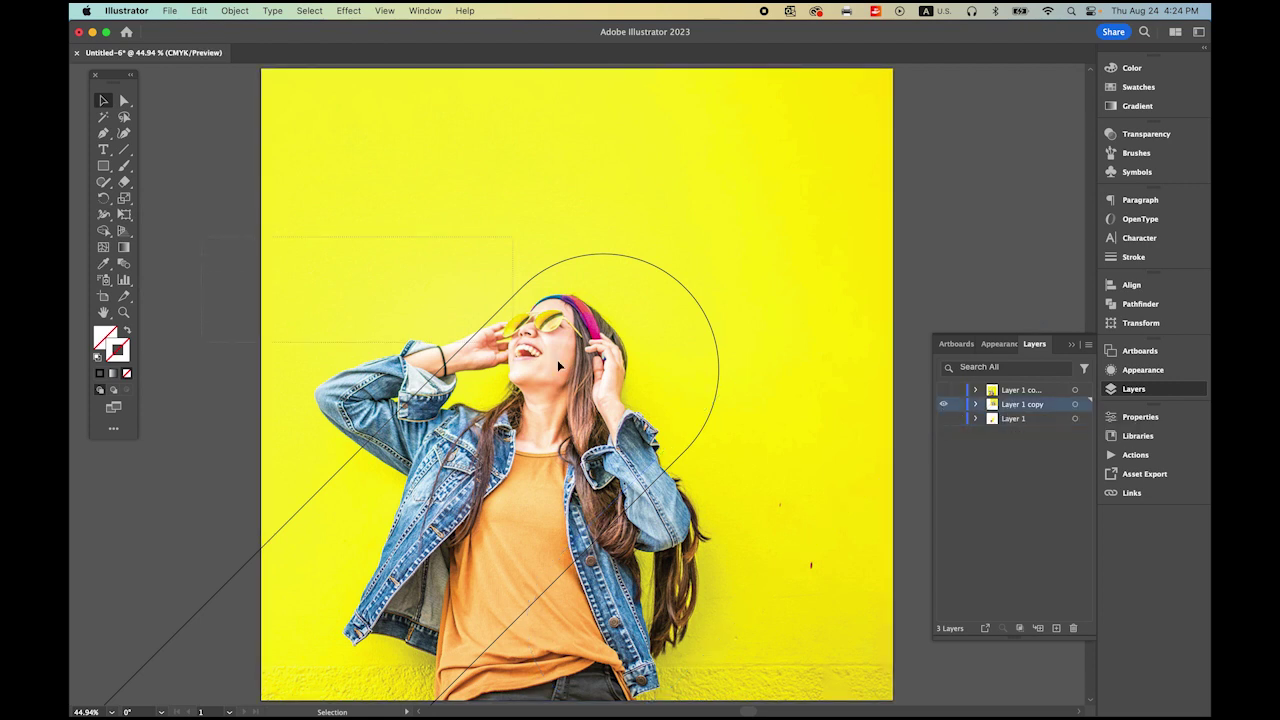
{"action": "left_click", "coordinate": [515, 347]}
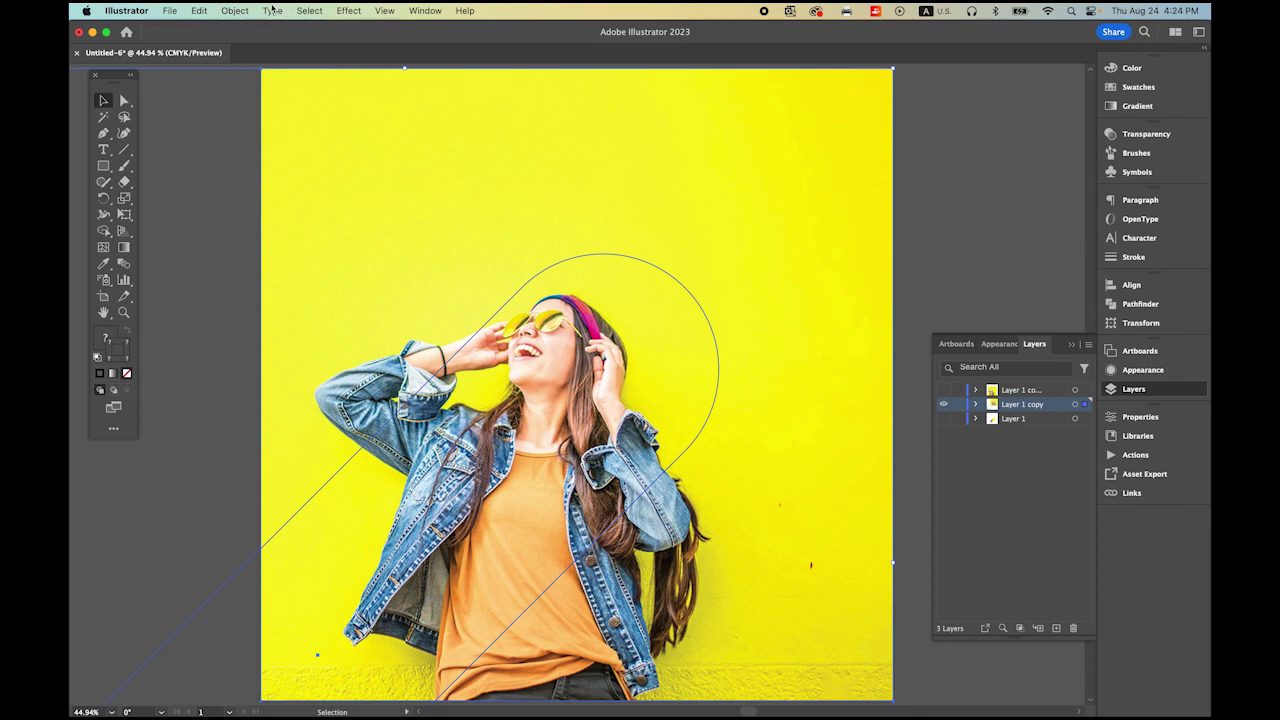
{"action": "left_click", "coordinate": [235, 10]}
{"action": "mouse_move", "coordinate": [270, 539]}
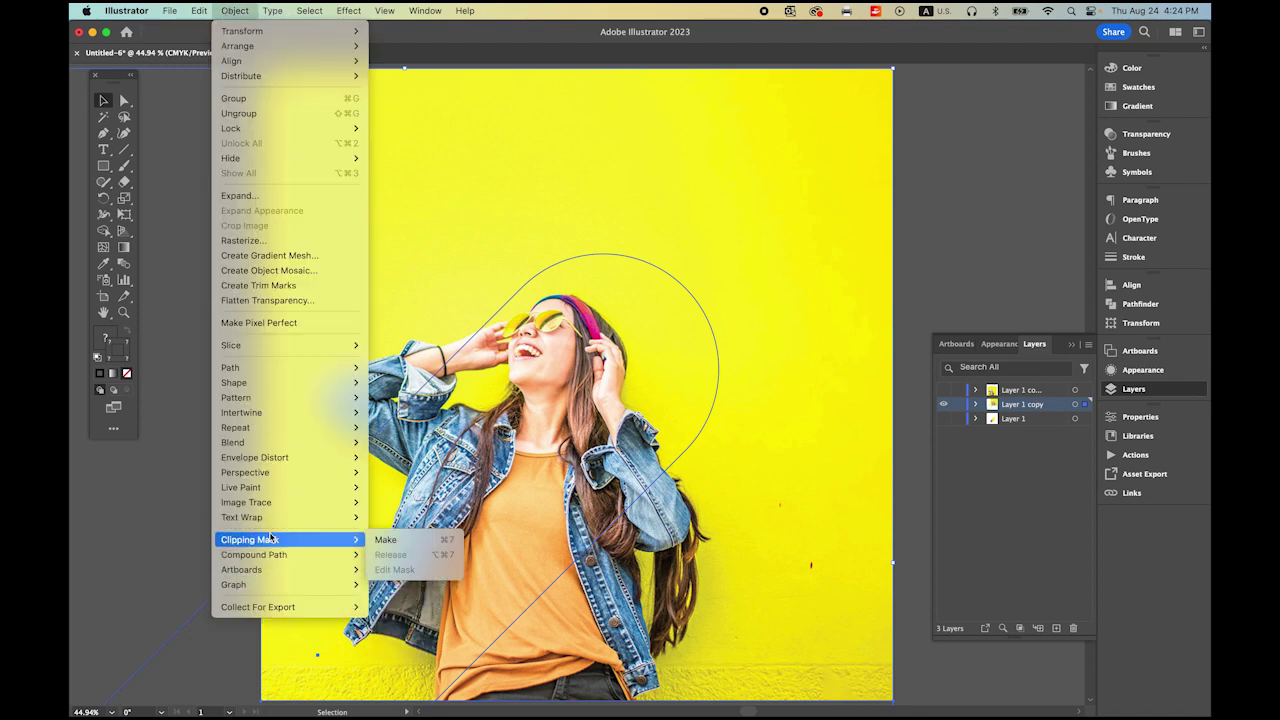
{"action": "left_click", "coordinate": [386, 539]}
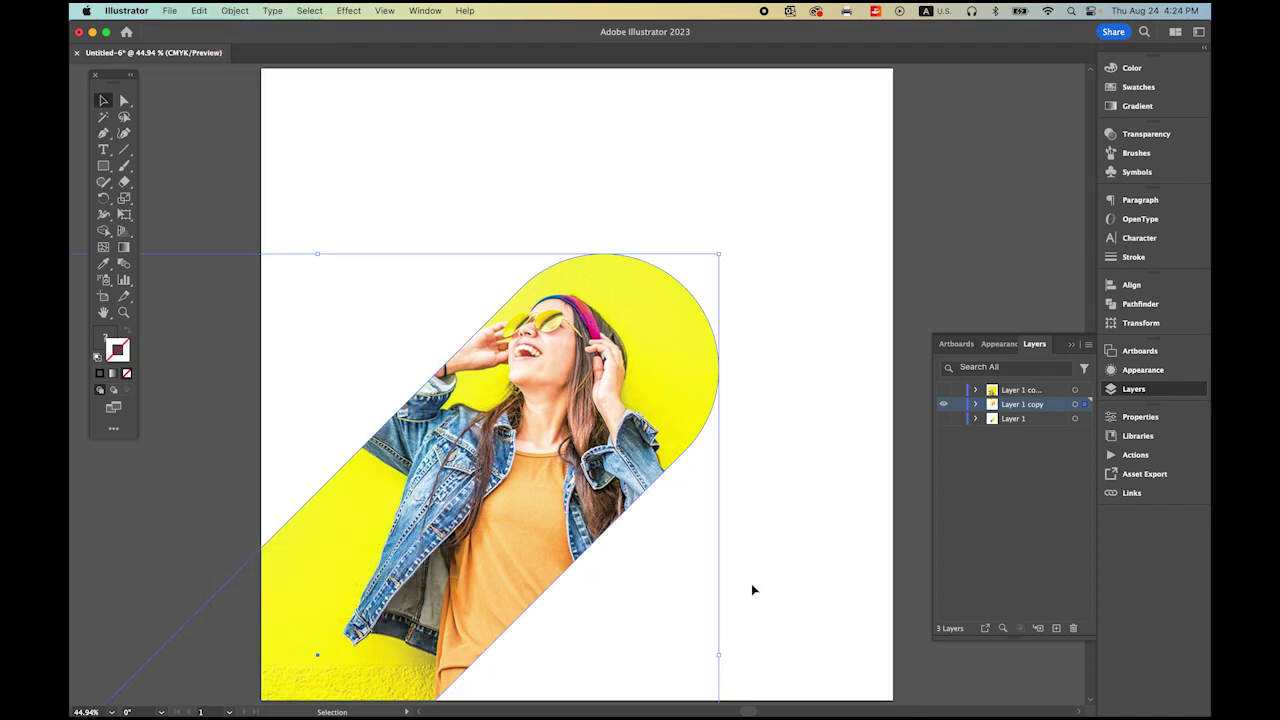
Make a clipping mask of the topmost layer's photo with the upper-left capsule while it is shown alone, and show all three layers again
{"action": "left_click", "coordinate": [943, 404]}
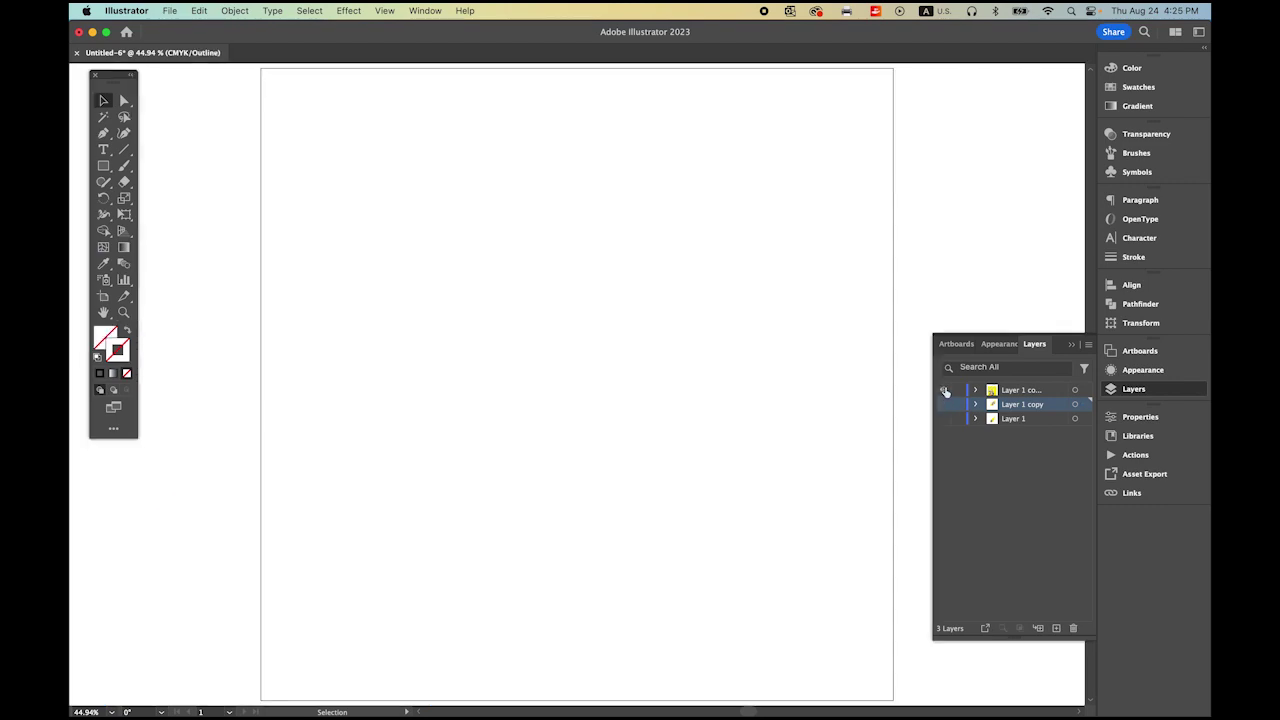
{"action": "left_click", "coordinate": [945, 391]}
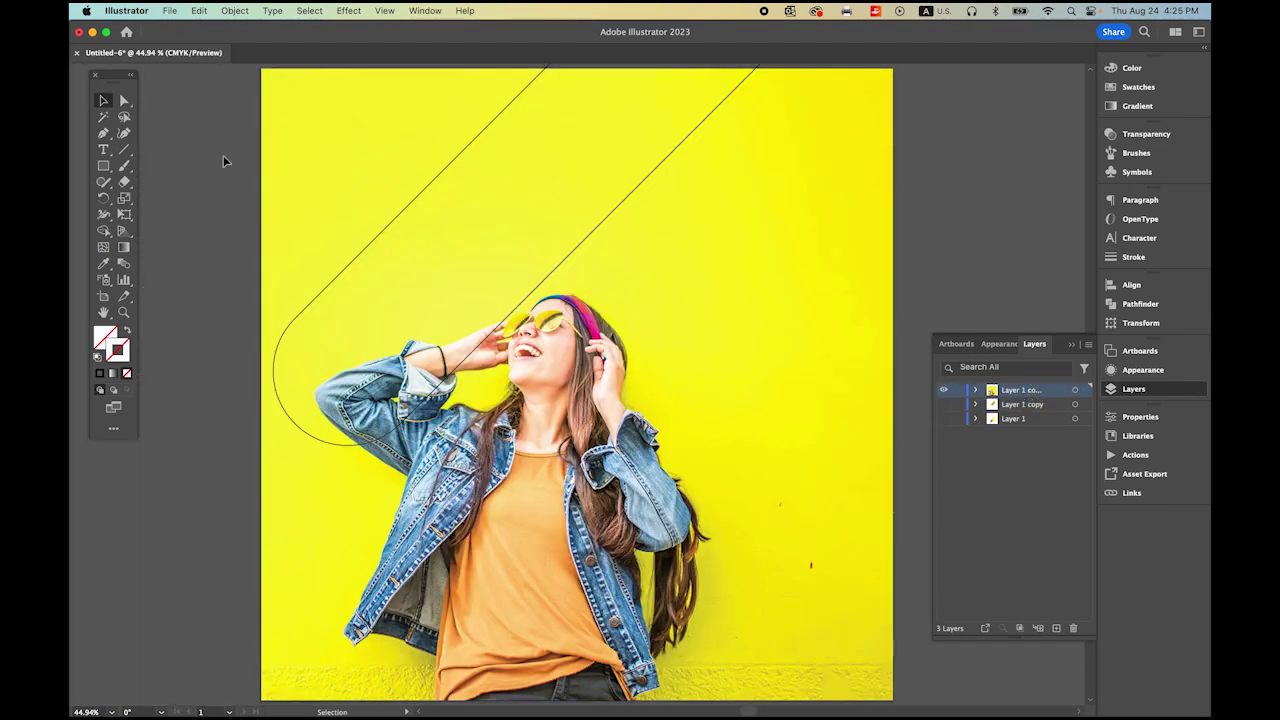
{"action": "left_click", "coordinate": [527, 319]}
{"action": "left_click", "coordinate": [238, 11]}
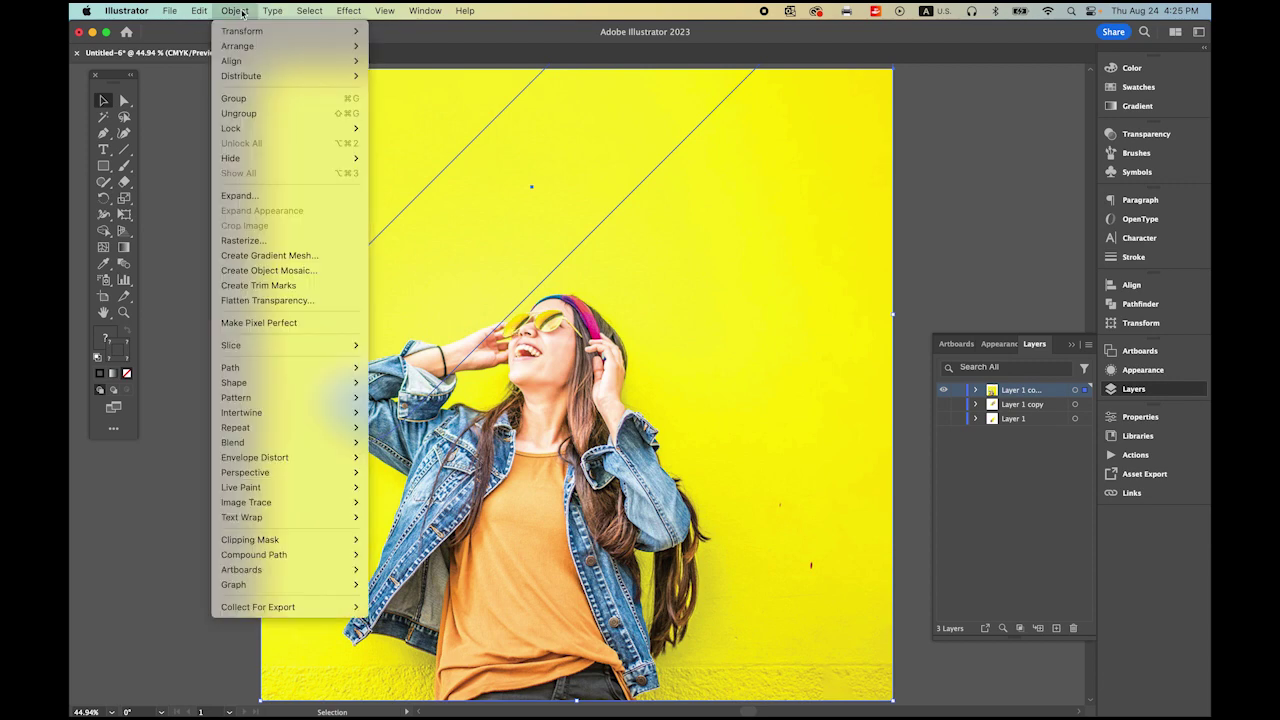
{"action": "mouse_move", "coordinate": [325, 540]}
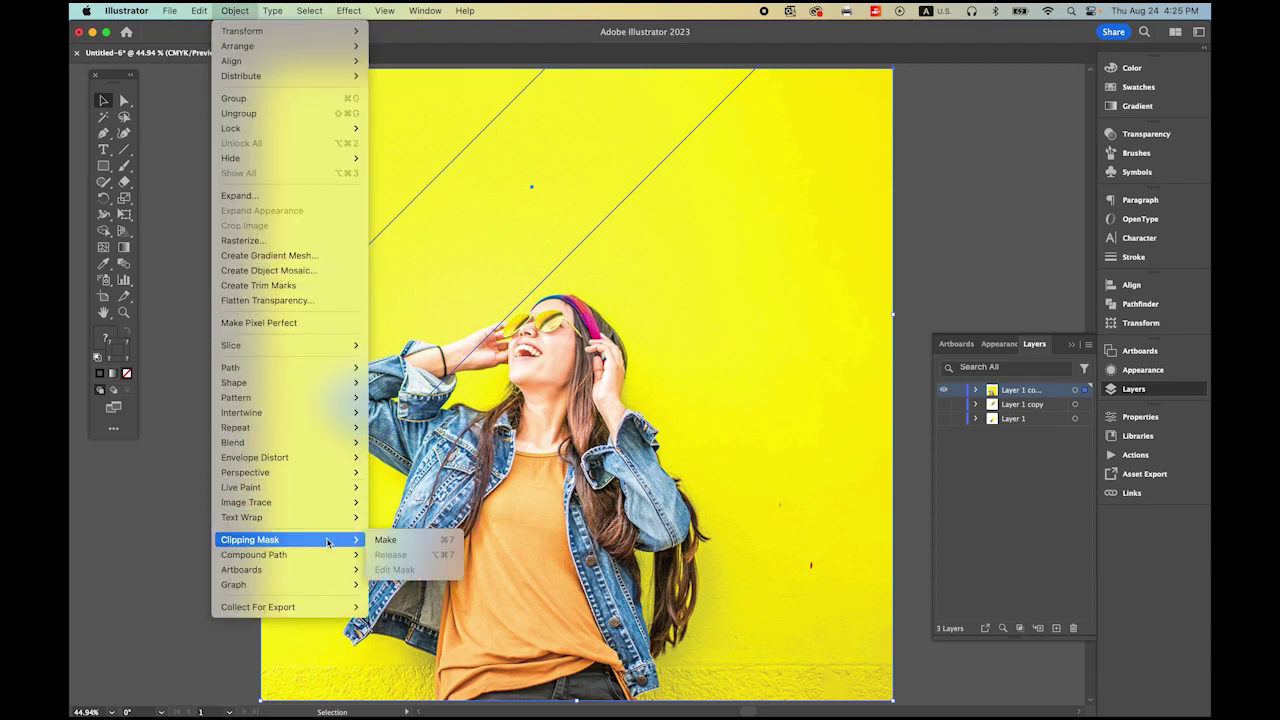
{"action": "left_click", "coordinate": [395, 539]}
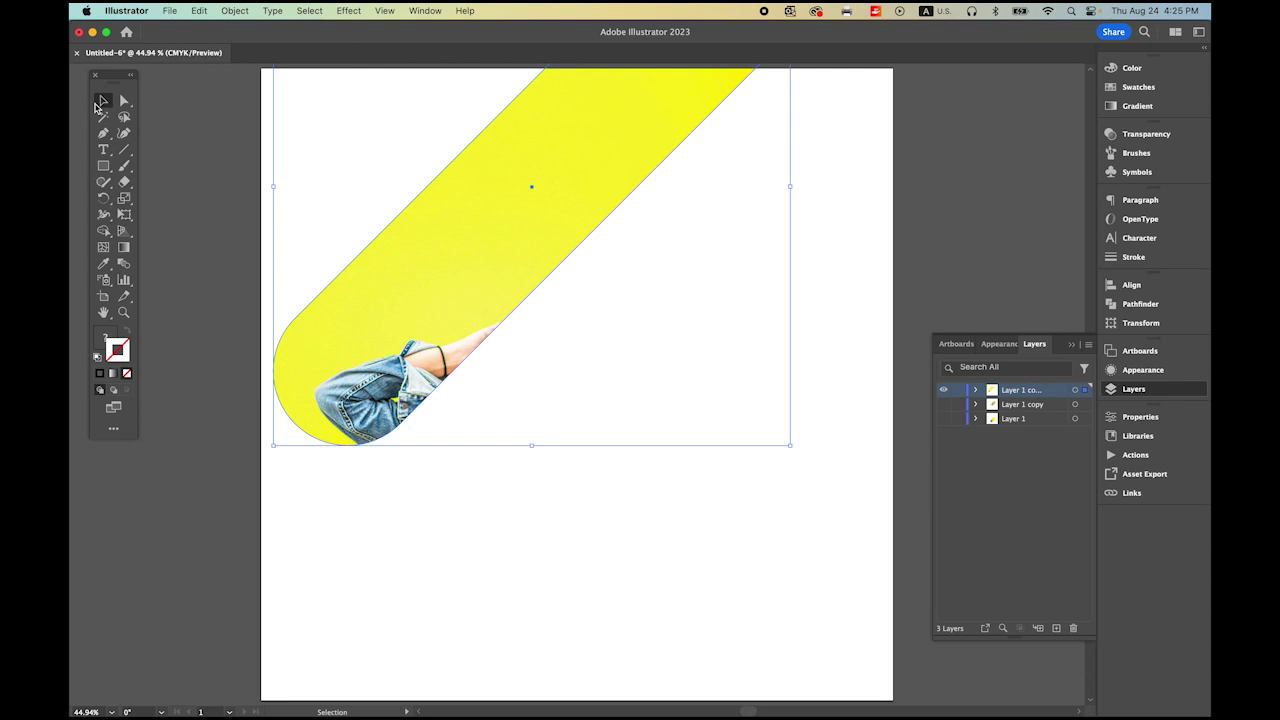
{"action": "left_click", "coordinate": [169, 143]}
{"action": "left_click_drag", "start_coordinate": [945, 405], "coordinate": [946, 434]}
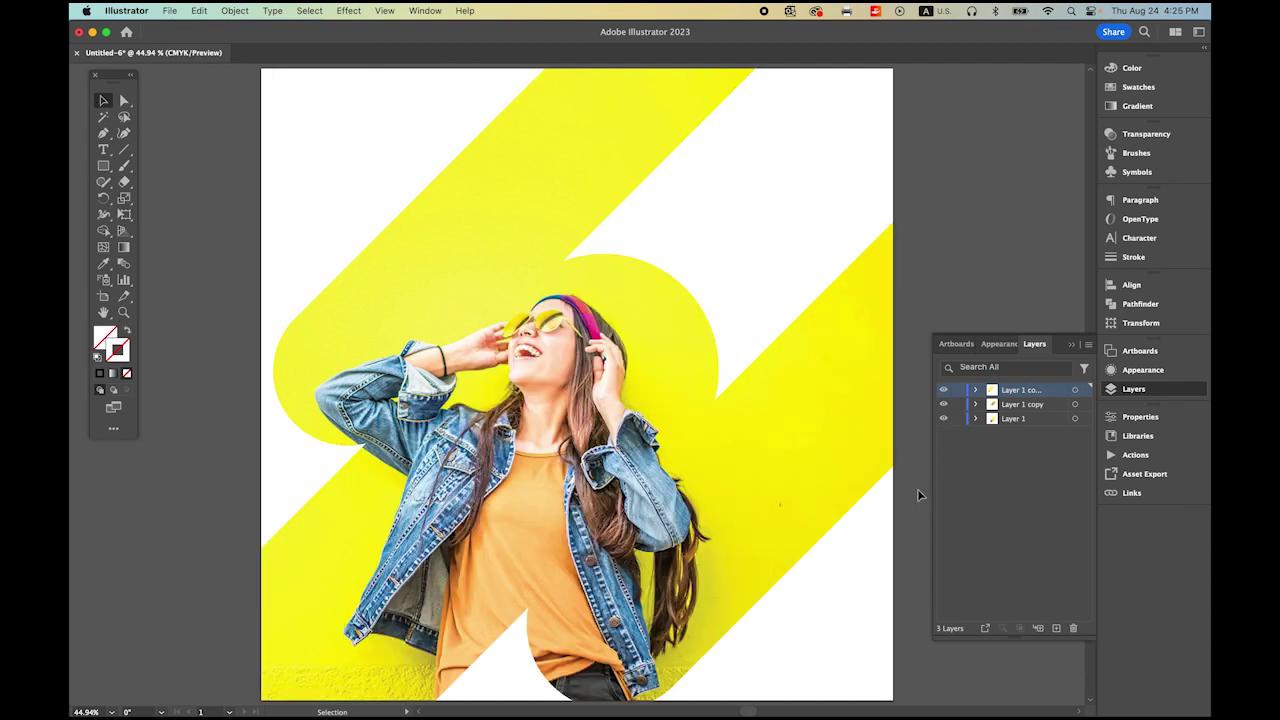
Apply a black Drop Shadow to all three clipped capsules: Normal mode, 100% opacity, 9 pt X and Y offsets, 5 pt blur
{"action": "left_click_drag", "start_coordinate": [570, 417], "coordinate": [865, 596]}
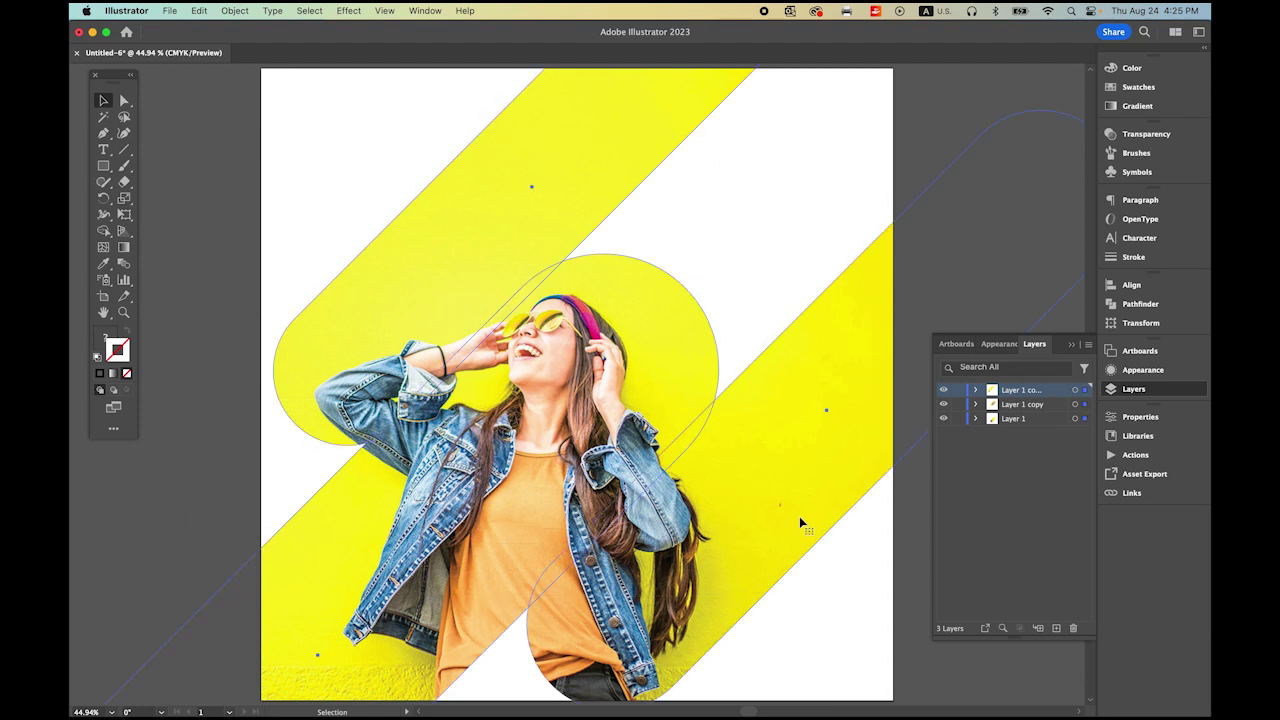
{"action": "left_click", "coordinate": [349, 11]}
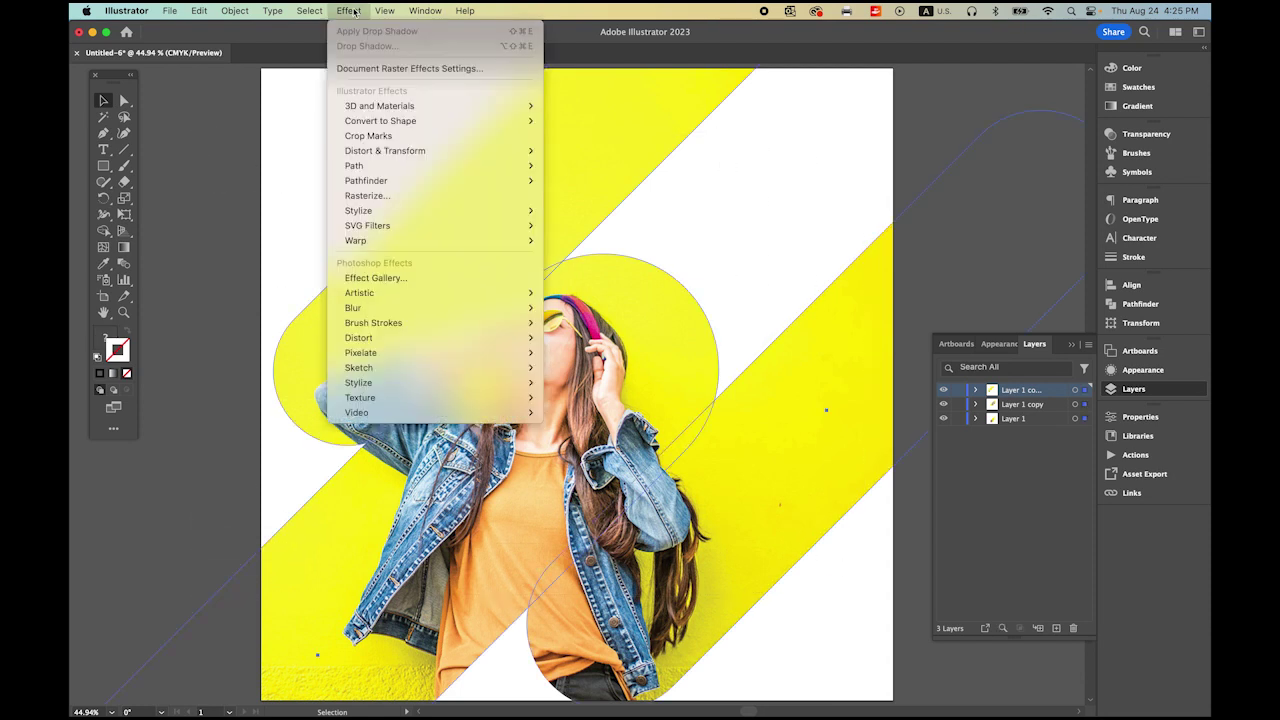
{"action": "mouse_move", "coordinate": [393, 211]}
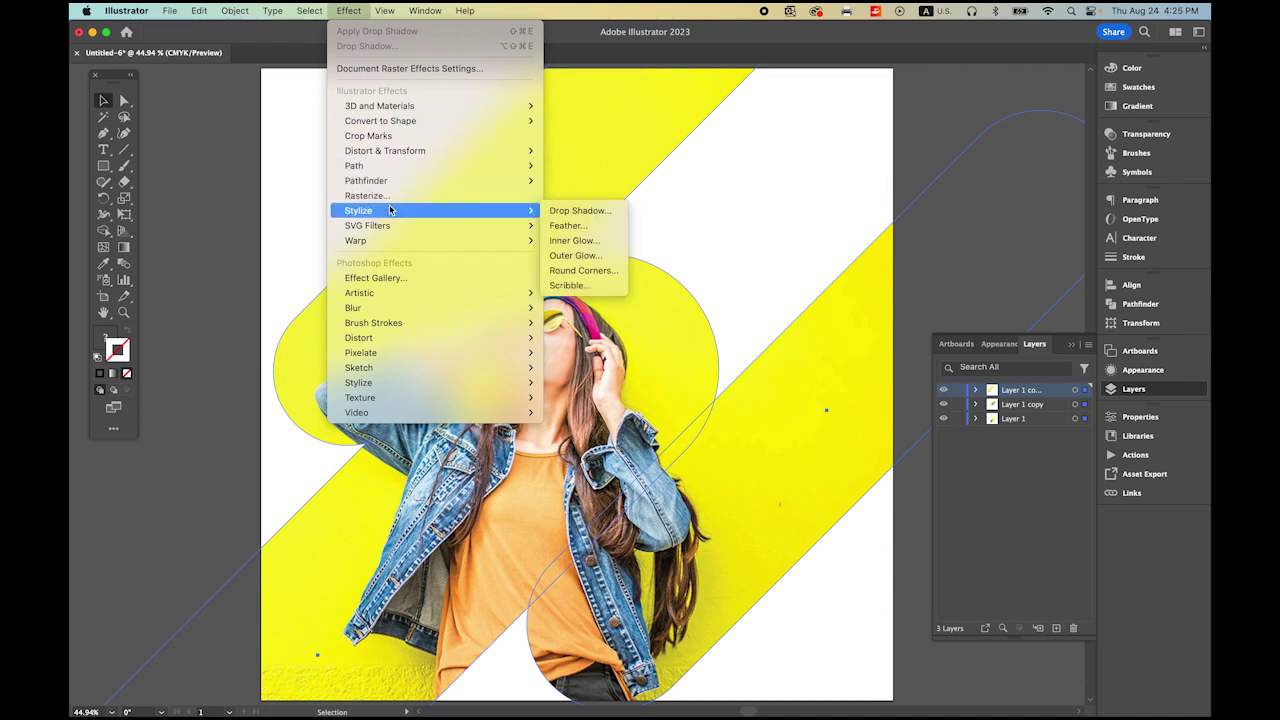
{"action": "left_click", "coordinate": [582, 212]}
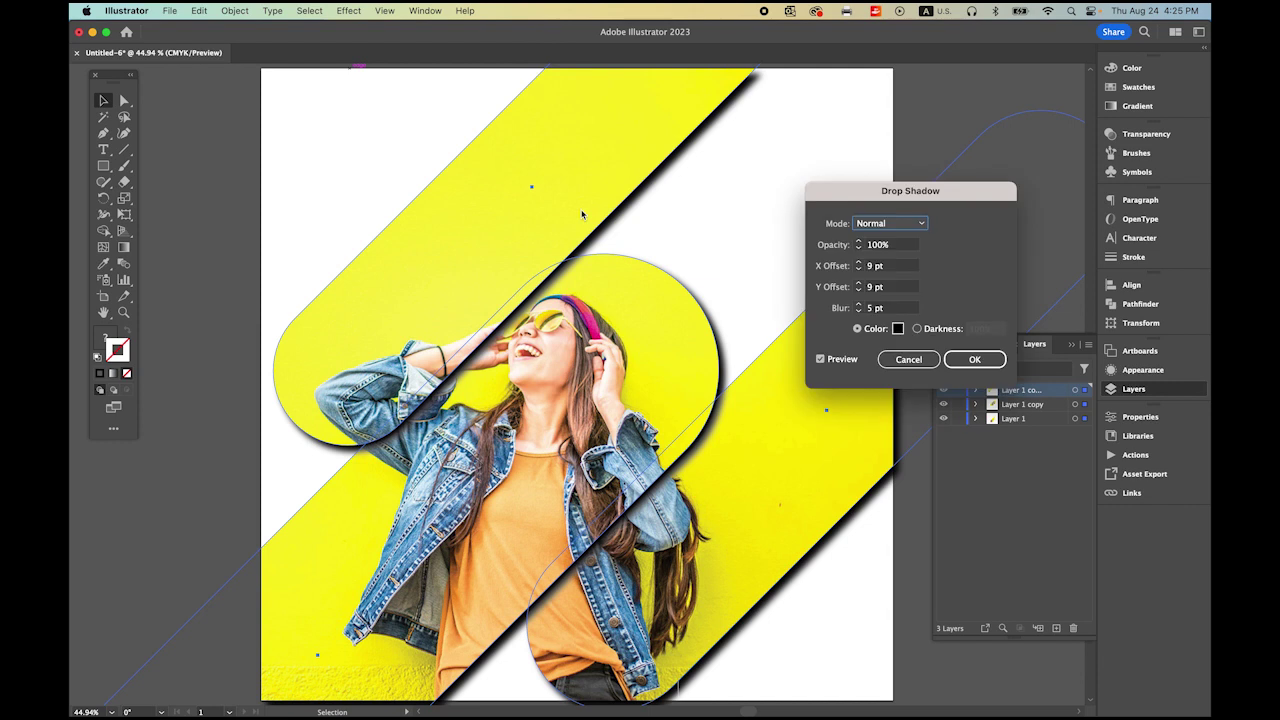
{"action": "left_click_drag", "start_coordinate": [852, 190], "coordinate": [779, 147]}
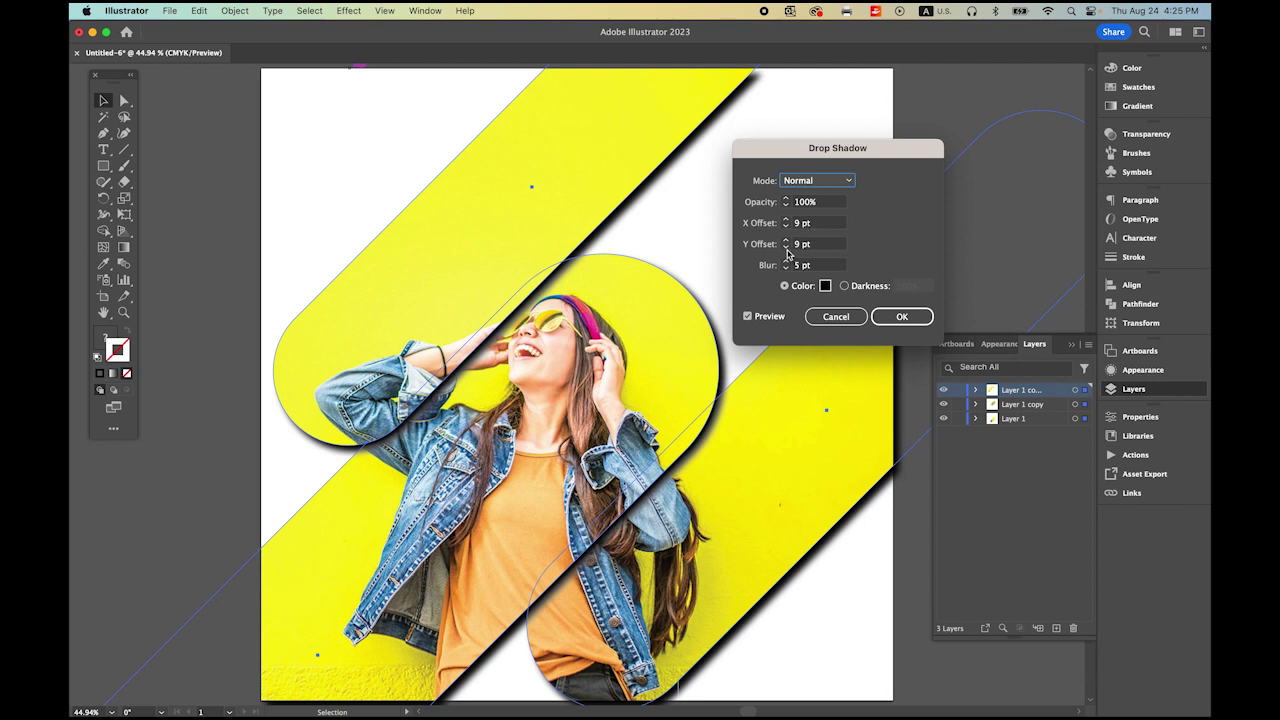
{"action": "left_click", "coordinate": [819, 266]}
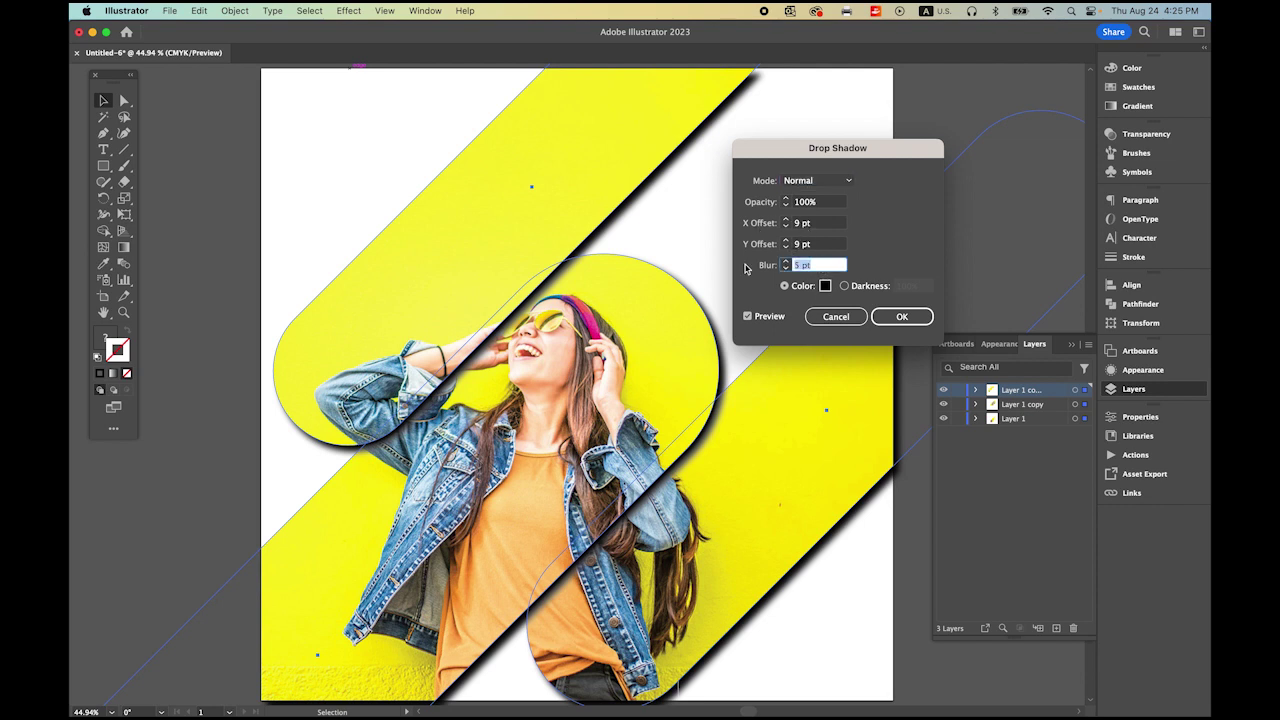
{"action": "left_click", "coordinate": [916, 320]}
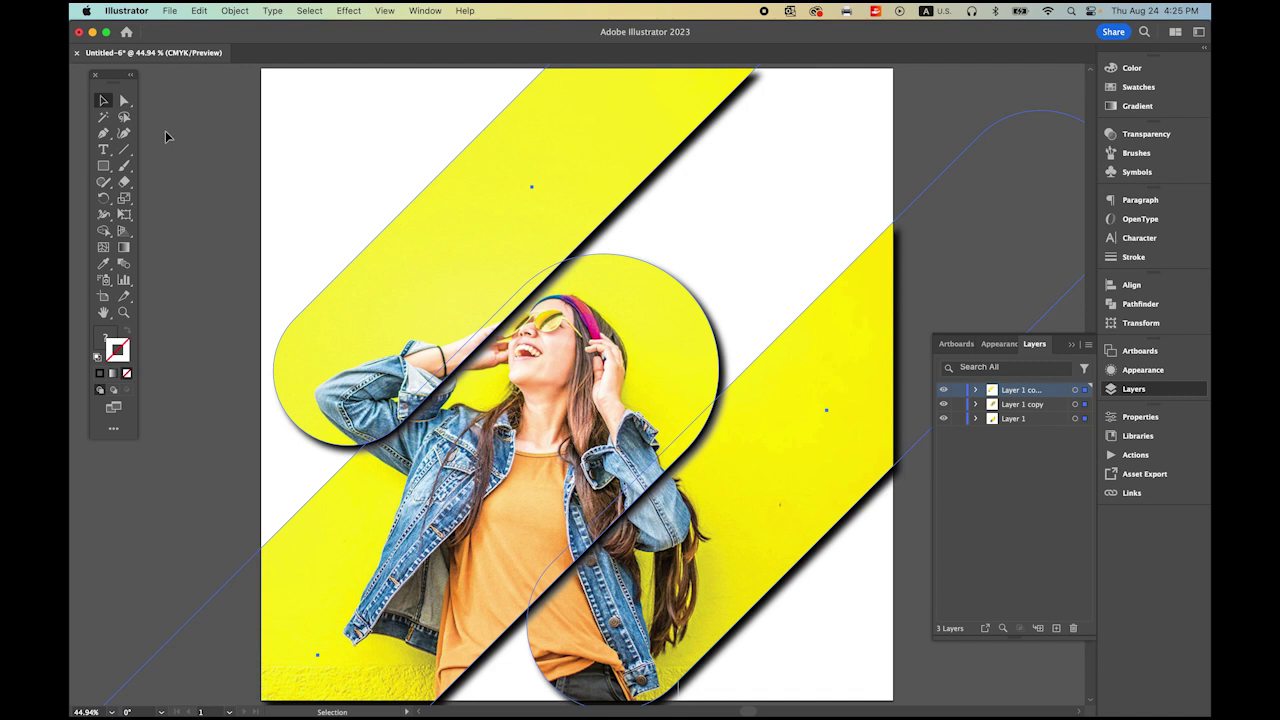
{"action": "left_click", "coordinate": [263, 249]}
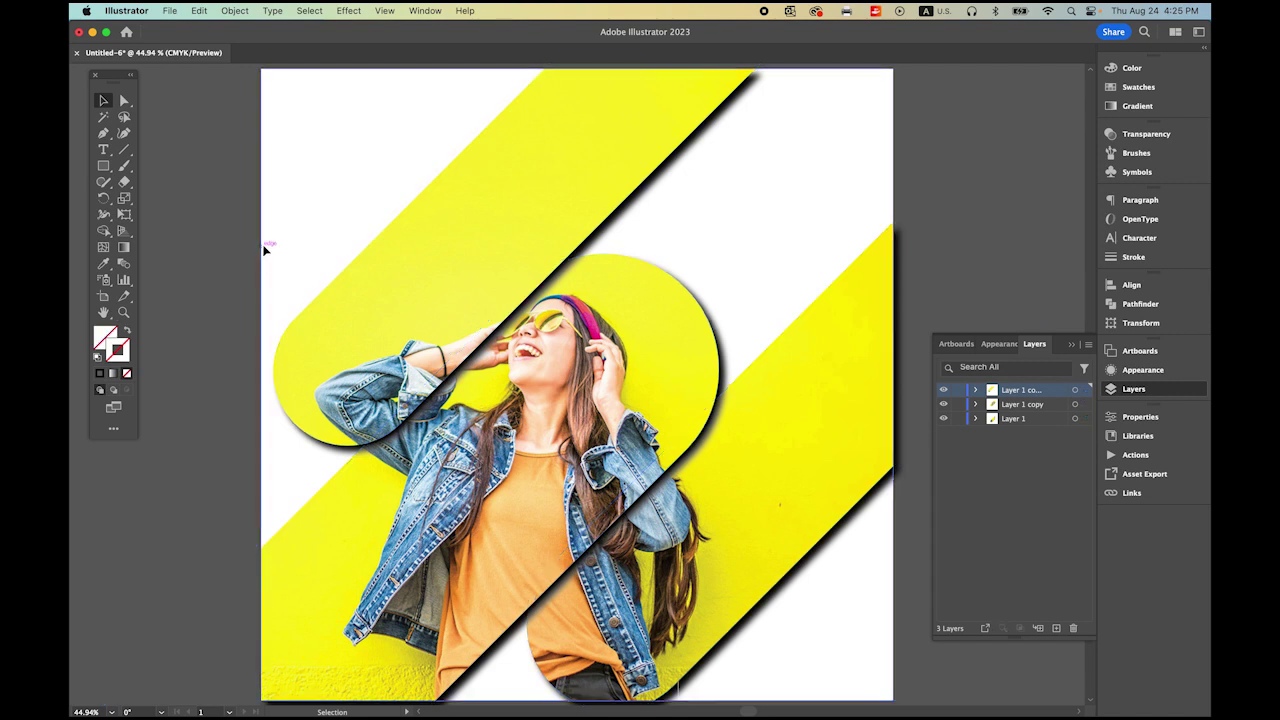
{"action": "left_click", "coordinate": [440, 234]}
{"action": "left_click", "coordinate": [855, 462]}
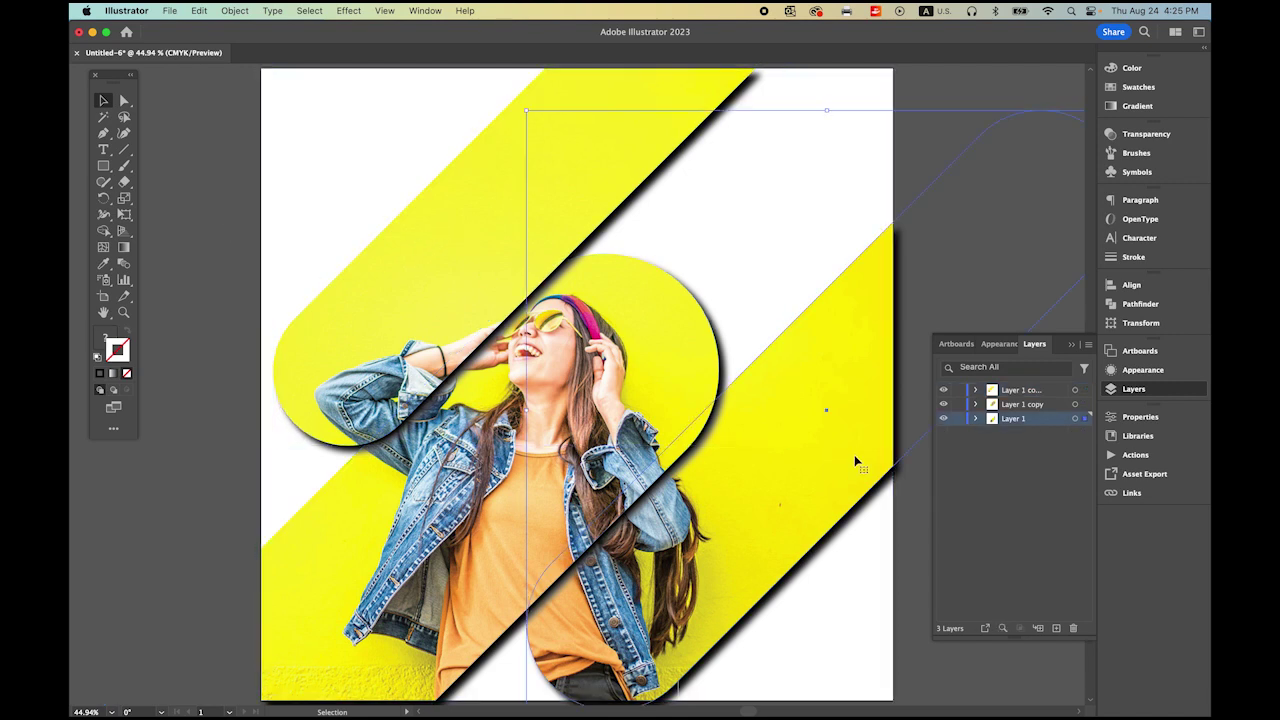
{"action": "left_click", "coordinate": [407, 273]}
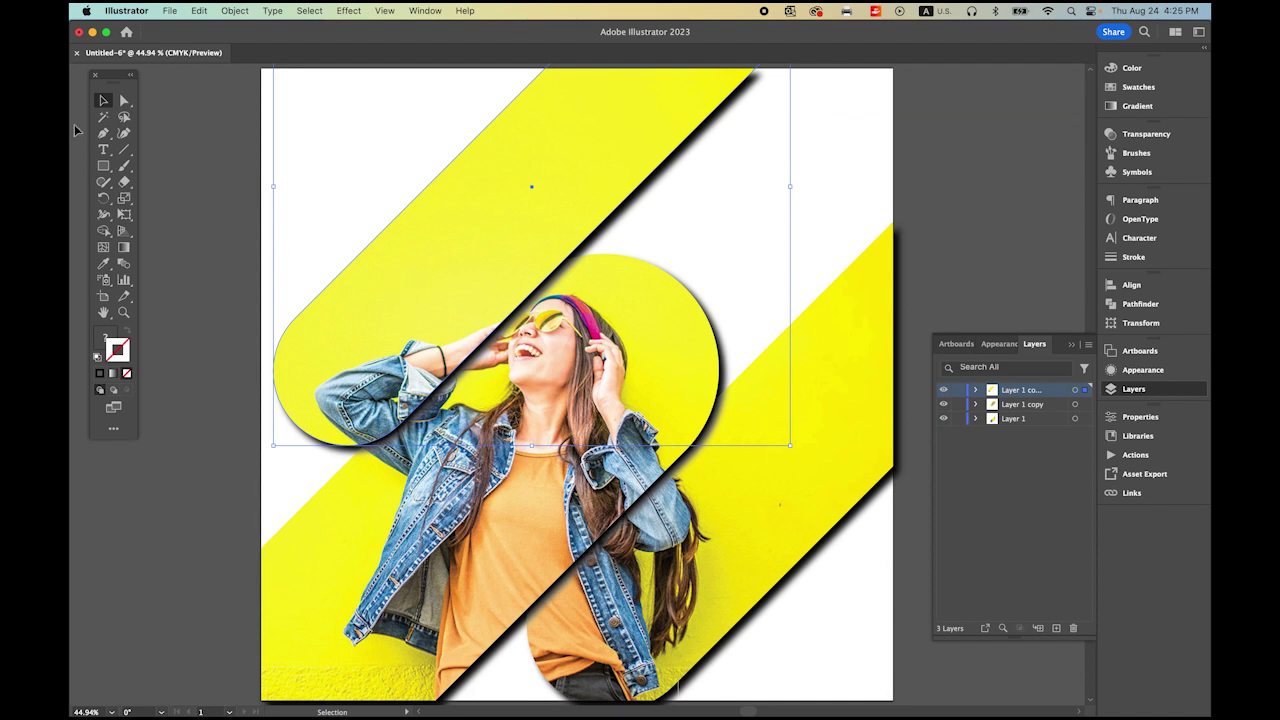
Add the point text "FIND", enlarge it and place it in the white area at the artboard's upper left
{"action": "left_click", "coordinate": [103, 149]}
{"action": "left_click", "coordinate": [175, 515]}
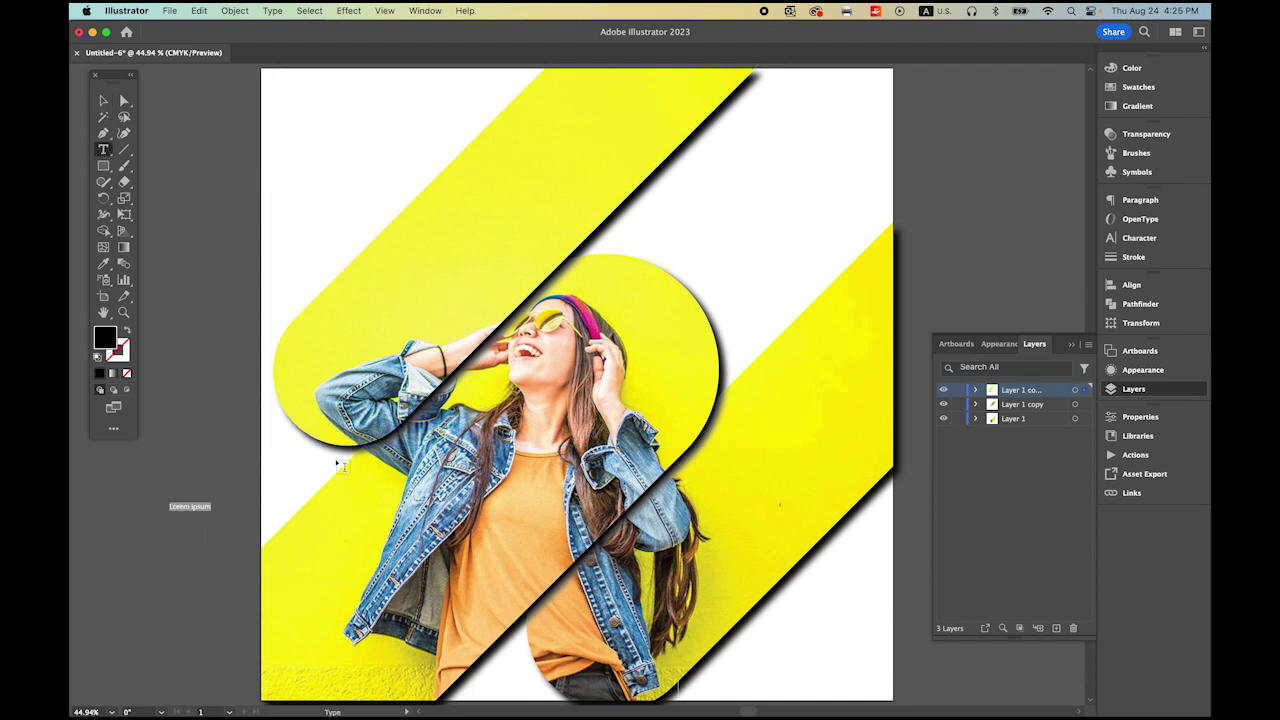
{"action": "key", "text": "BackSpace"}
{"action": "left_click", "coordinate": [104, 100]}
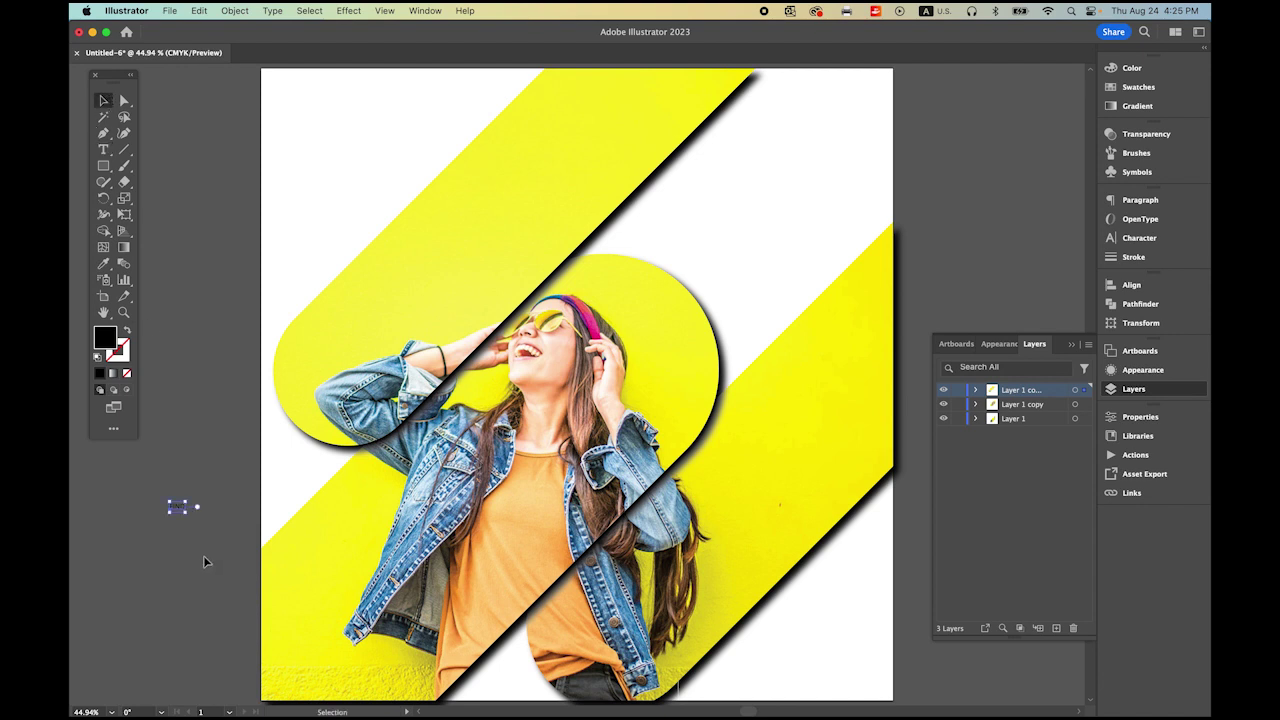
{"action": "left_click_drag", "start_coordinate": [182, 508], "coordinate": [411, 219]}
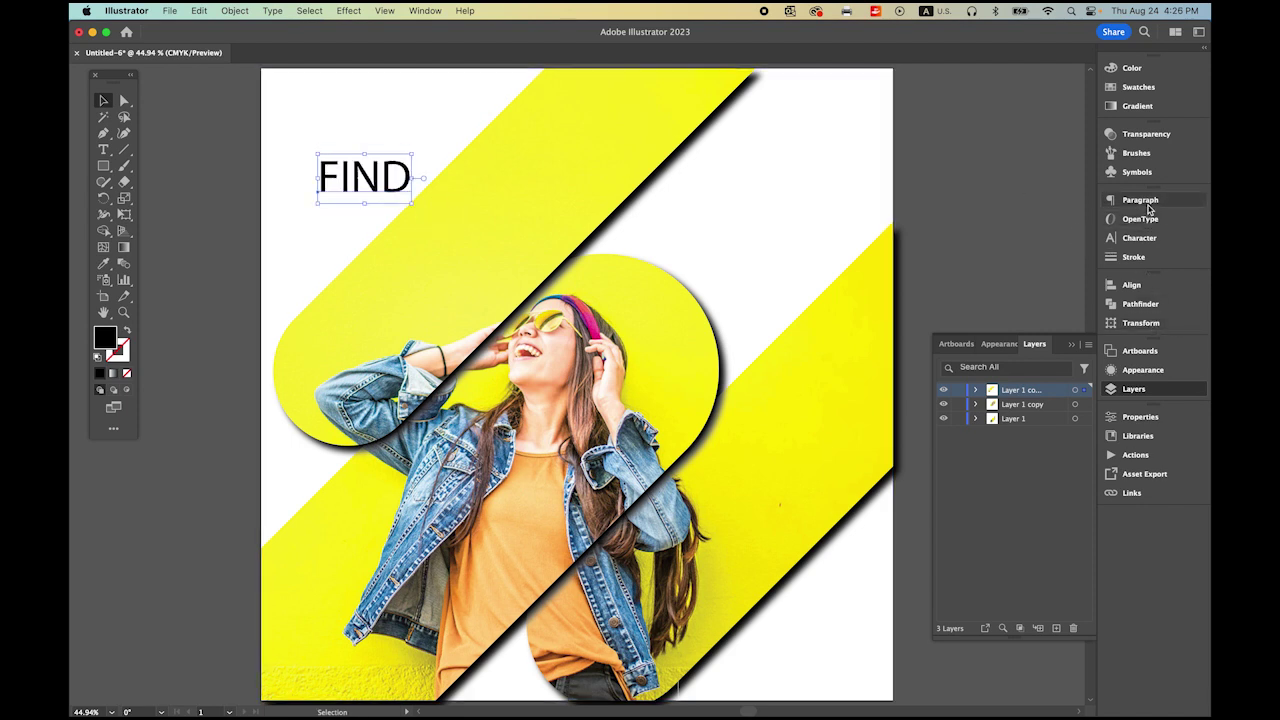
Set the "FIND" text in Arial Black and fill it with the dark grey swatch
{"action": "left_click", "coordinate": [1140, 236]}
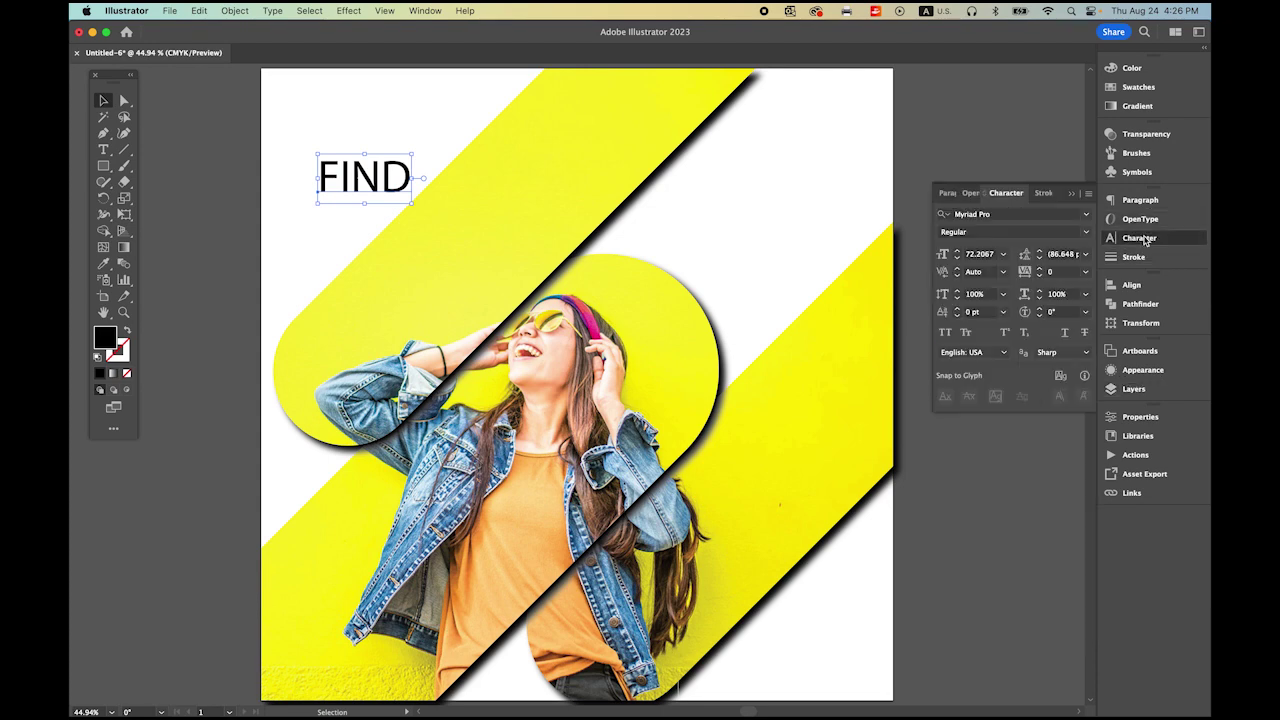
{"action": "left_click", "coordinate": [1088, 215]}
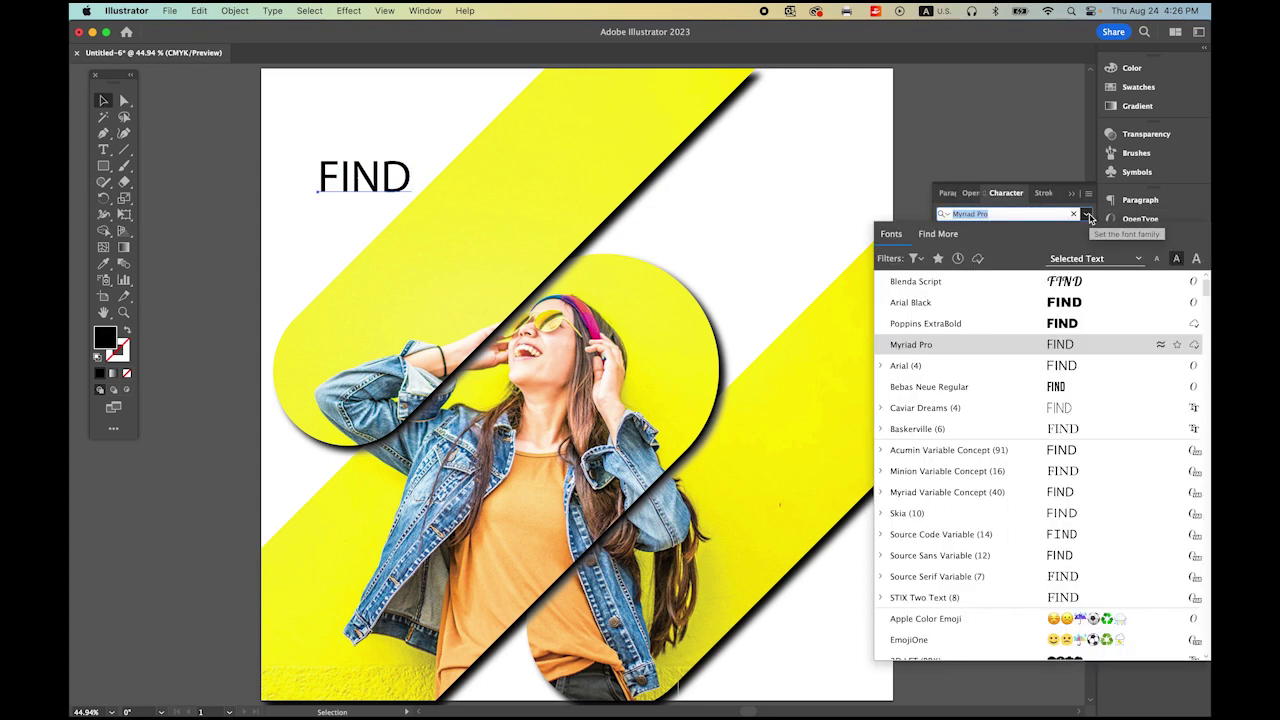
{"action": "left_click", "coordinate": [1053, 305]}
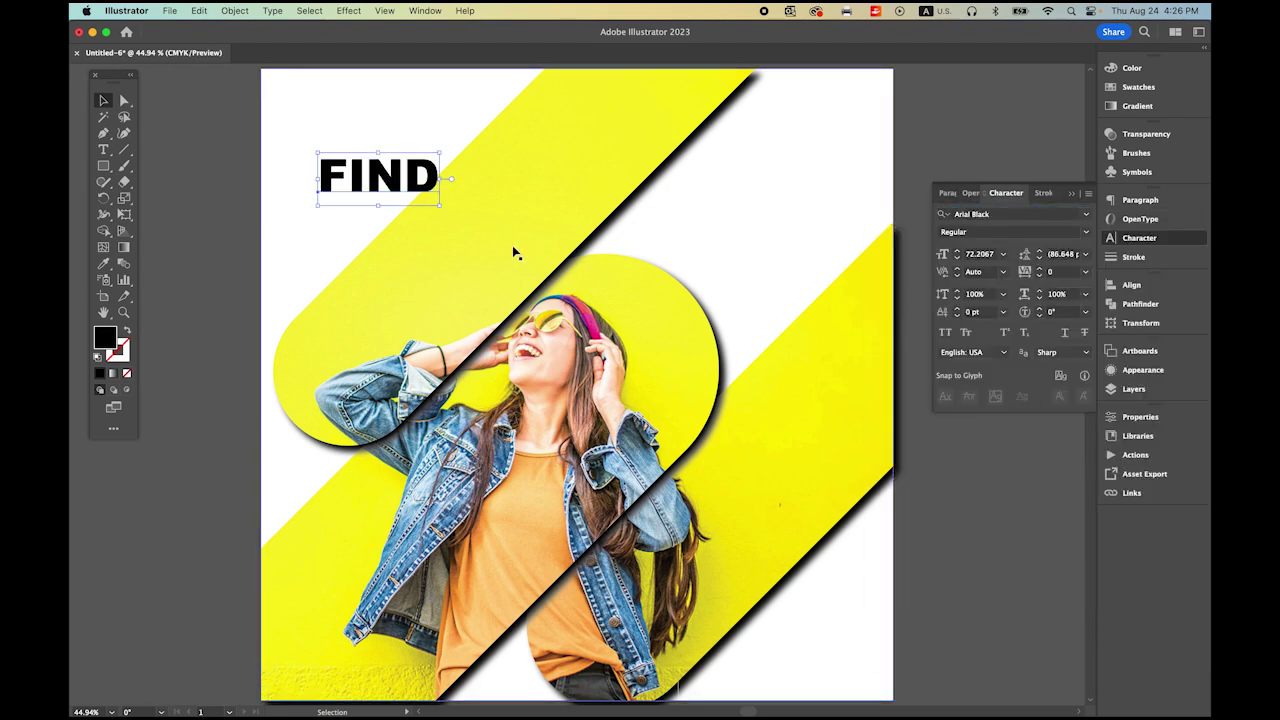
{"action": "left_click", "coordinate": [1136, 88]}
{"action": "left_click", "coordinate": [955, 134]}
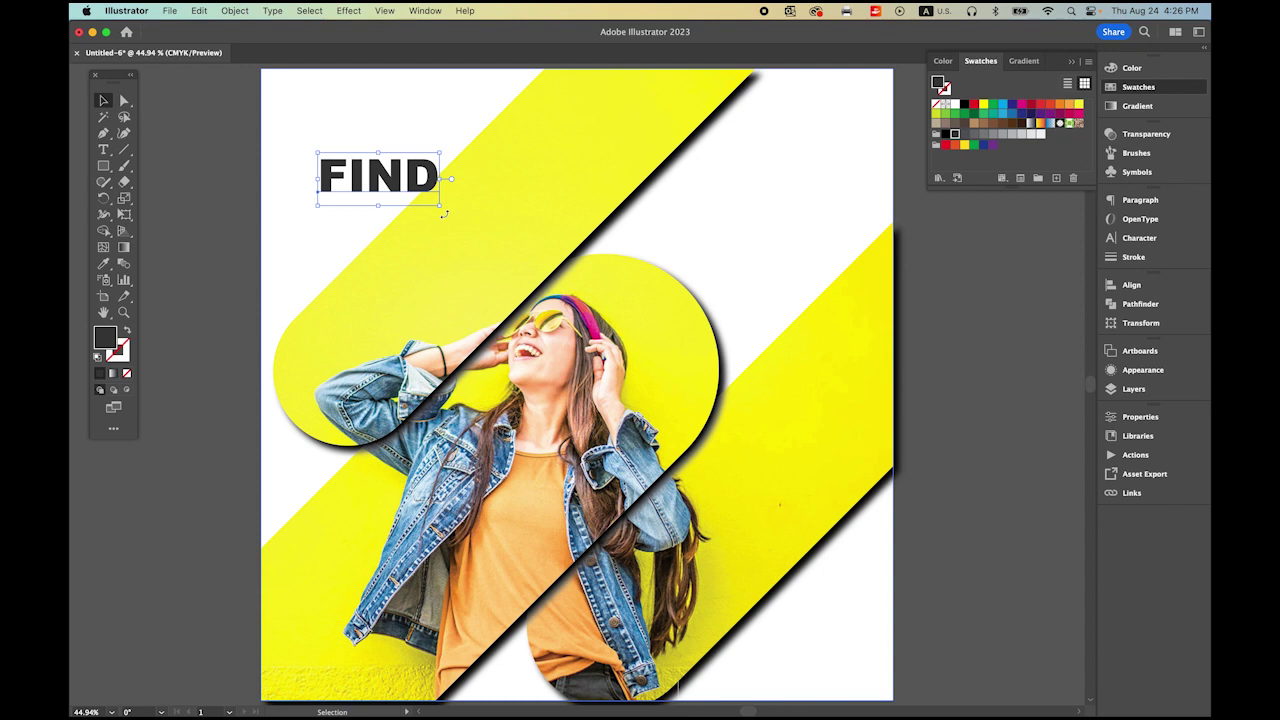
Rotate "FIND" parallel to the diagonal capsules and place it along the upper edge of the upper-left capsule
{"action": "left_click_drag", "start_coordinate": [444, 213], "coordinate": [468, 156]}
{"action": "left_click_drag", "start_coordinate": [367, 200], "coordinate": [385, 264]}
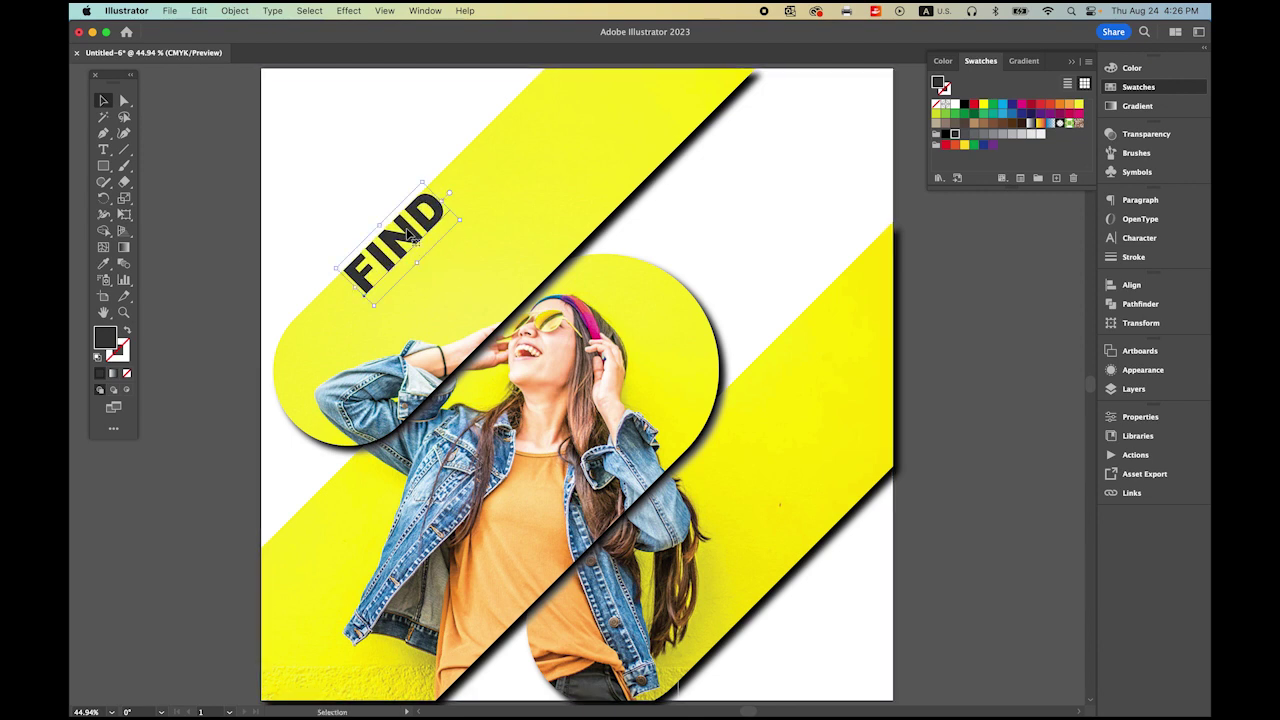
{"action": "mouse_move", "coordinate": [408, 234]}
{"action": "left_mouse_down"}
{"action": "mouse_move", "coordinate": [421, 206]}
{"action": "mouse_move", "coordinate": [422, 219]}
{"action": "left_mouse_up"}
{"action": "left_click", "coordinate": [209, 208]}
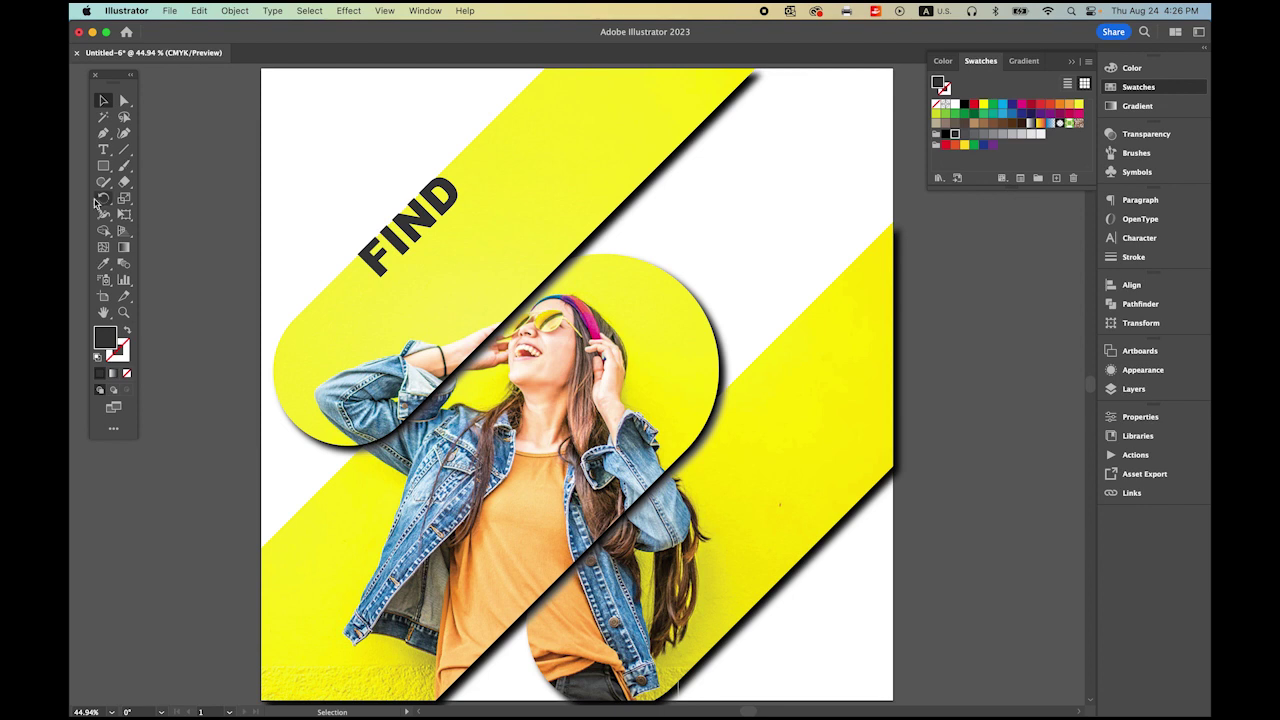
Add the point text "your style" in the white area at the artboard's upper left and scale it to about 33 pt
{"action": "left_click", "coordinate": [103, 149]}
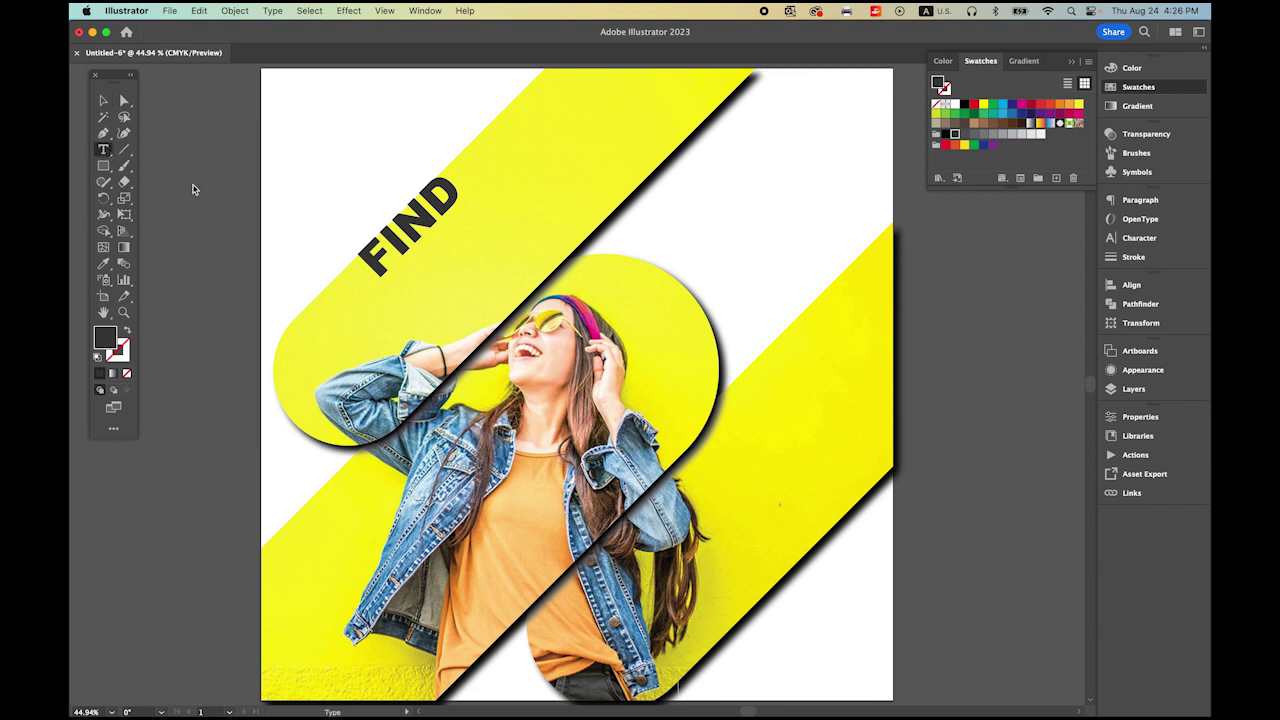
{"action": "left_click", "coordinate": [276, 164]}
{"action": "type", "text": "your style"}
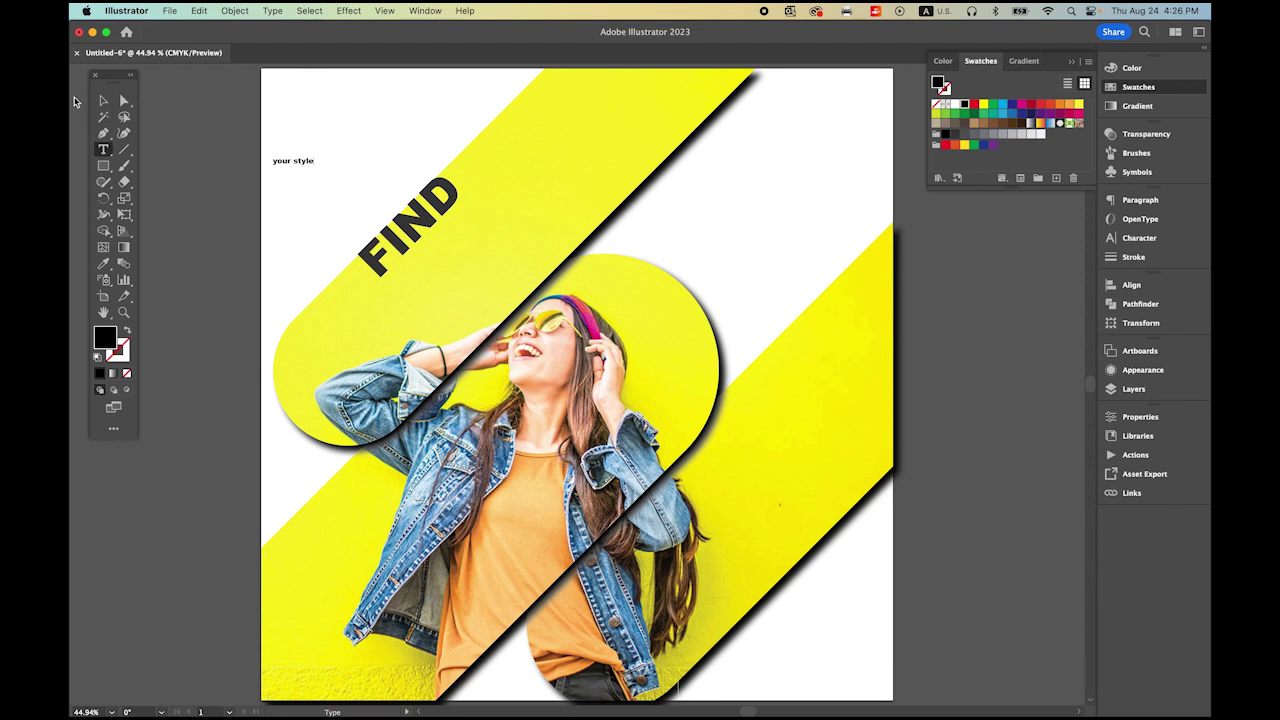
{"action": "left_click", "coordinate": [103, 100]}
{"action": "left_click_drag", "start_coordinate": [344, 183], "coordinate": [410, 198]}
Change the font of the "your style" text to Blenda Script
{"action": "left_click", "coordinate": [1132, 242]}
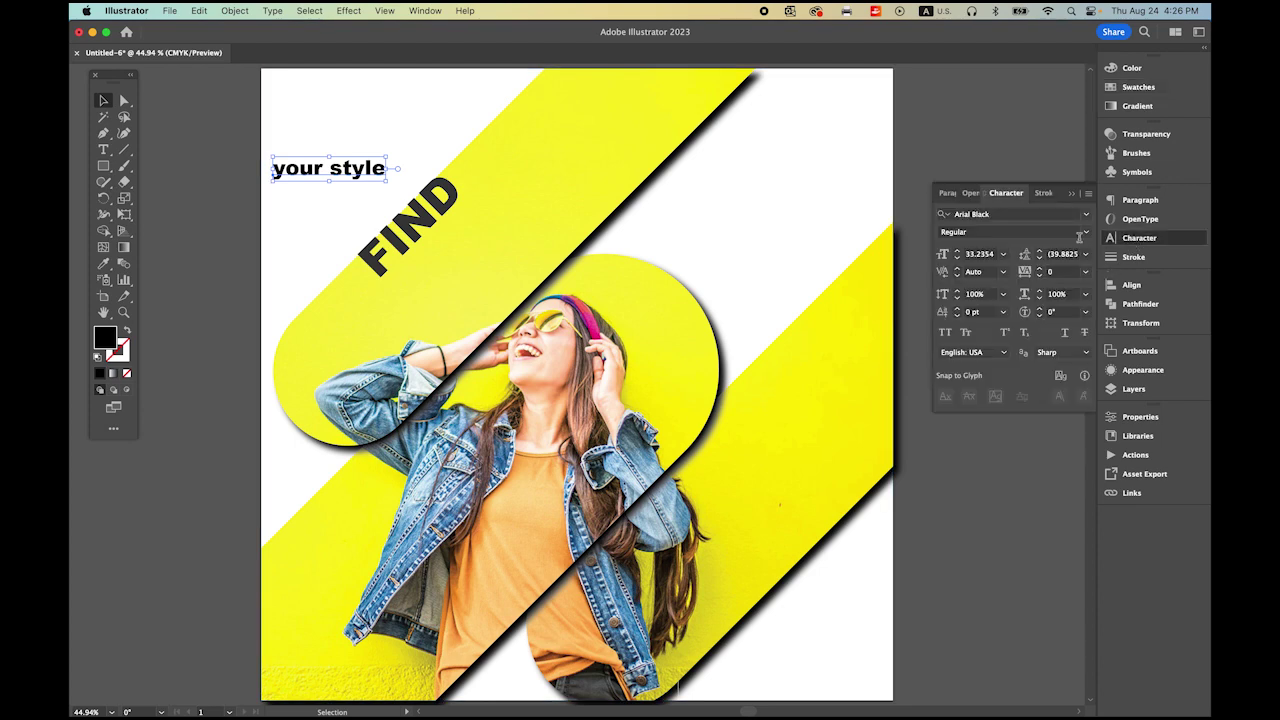
{"action": "left_click", "coordinate": [1087, 216]}
{"action": "left_click", "coordinate": [1072, 298]}
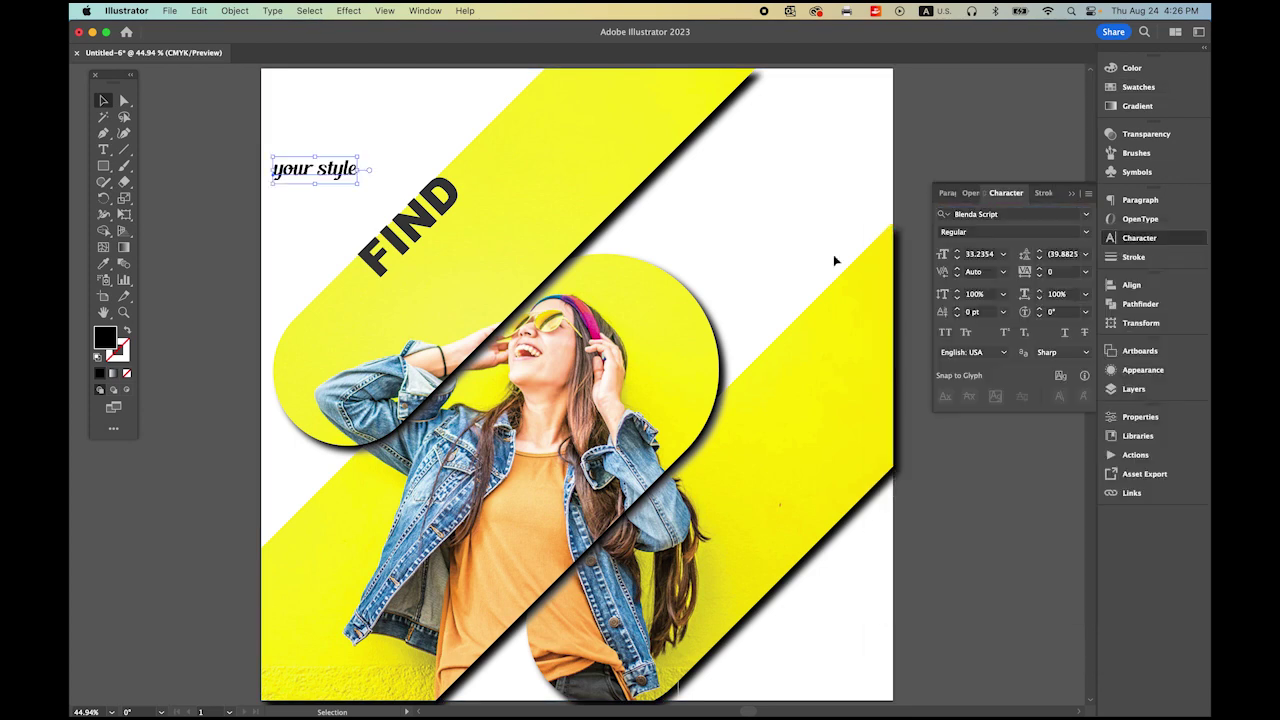
Try to copy the appearance of "FIND" onto "your style" with the Eyedropper
{"action": "left_click", "coordinate": [103, 264]}
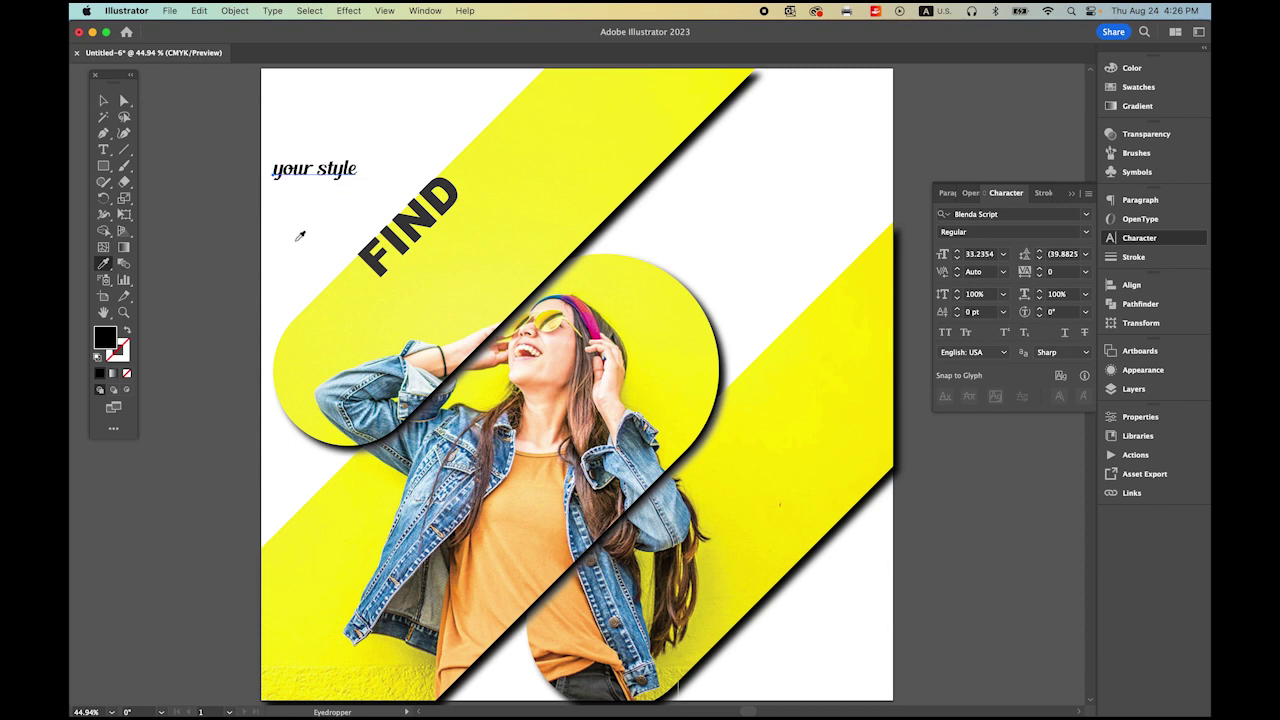
{"action": "left_click", "coordinate": [445, 205]}
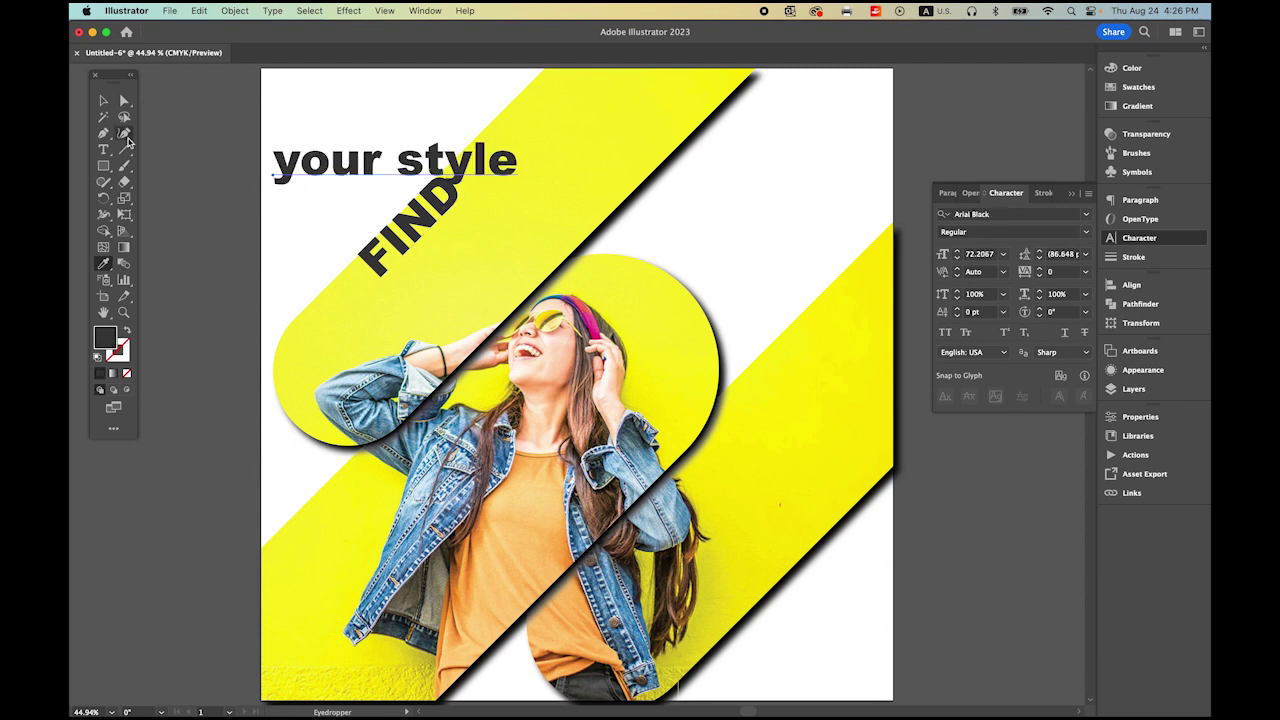
{"action": "key", "text": "super+z"}
Fill the "your style" text with the same dark grey swatch as "FIND"
{"action": "left_click", "coordinate": [1133, 88]}
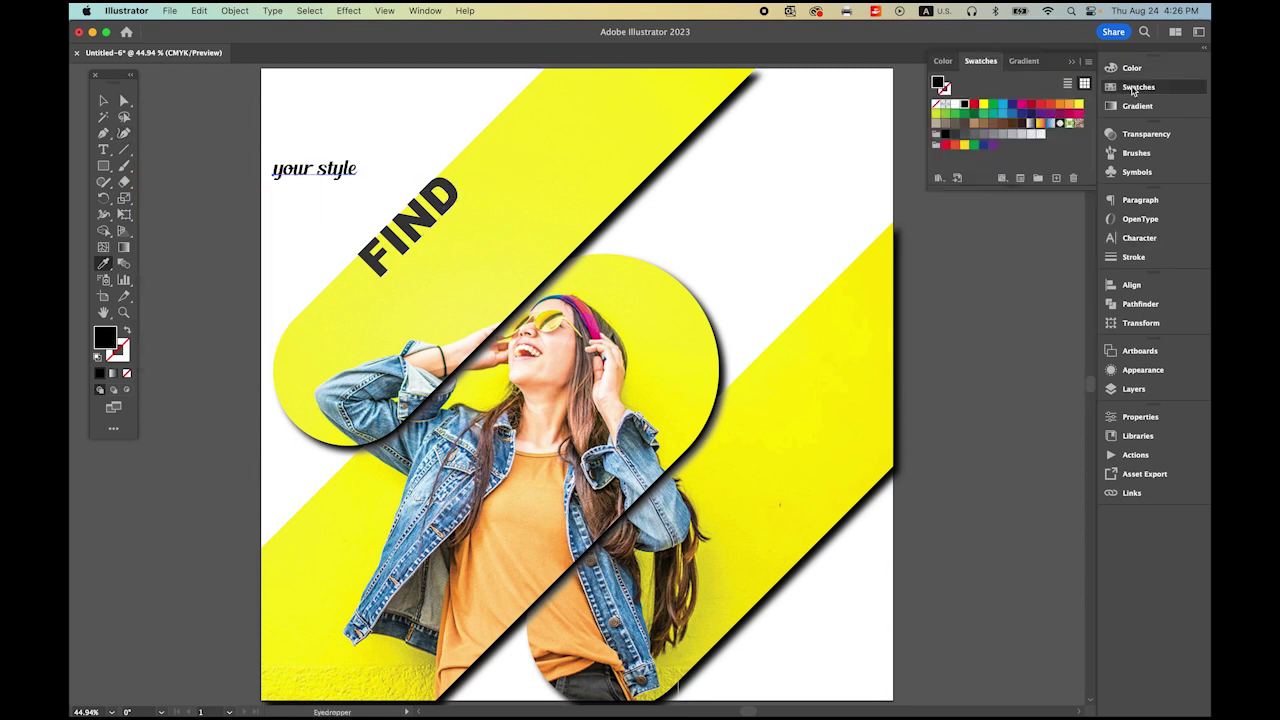
{"action": "left_click", "coordinate": [955, 134]}
{"action": "key", "text": "v"}
Rotate "your style" by 45° and place it directly beneath "FIND" on the upper-left capsule
{"action": "left_click", "coordinate": [333, 165]}
{"action": "left_click_drag", "start_coordinate": [365, 184], "coordinate": [423, 126]}
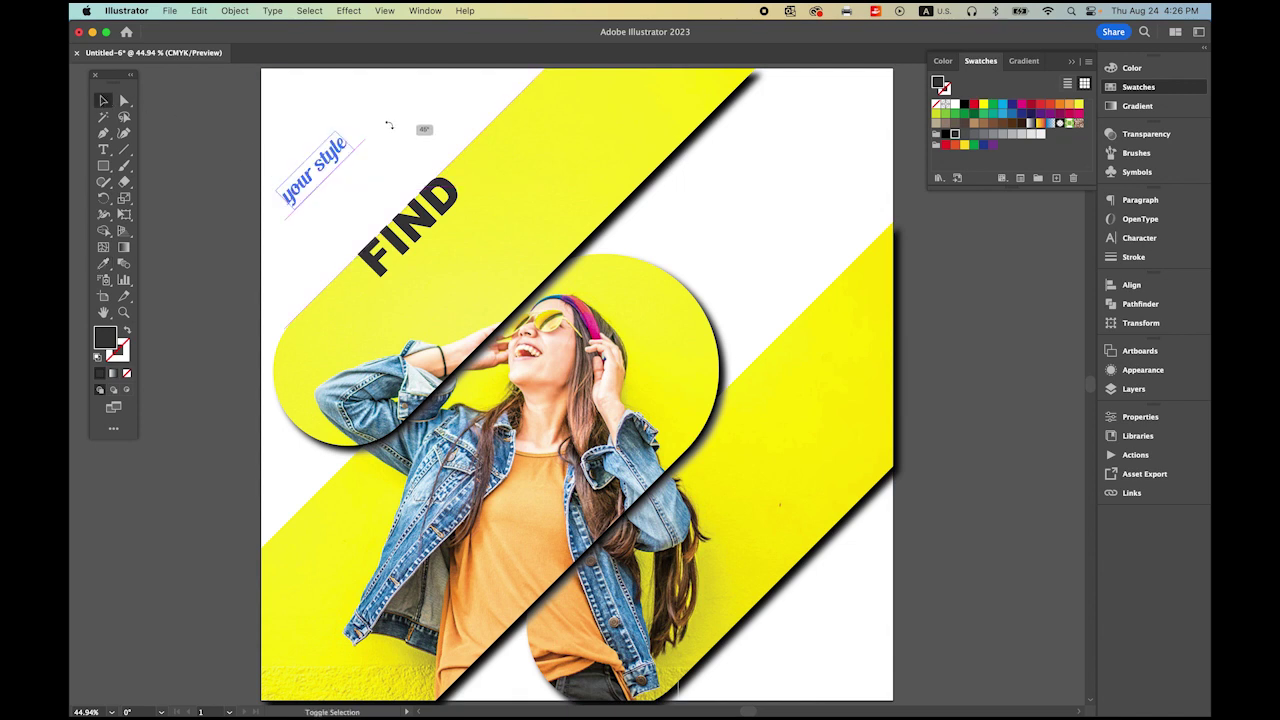
{"action": "left_click_drag", "start_coordinate": [326, 172], "coordinate": [546, 238]}
{"action": "left_click_drag", "start_coordinate": [430, 270], "coordinate": [422, 264]}
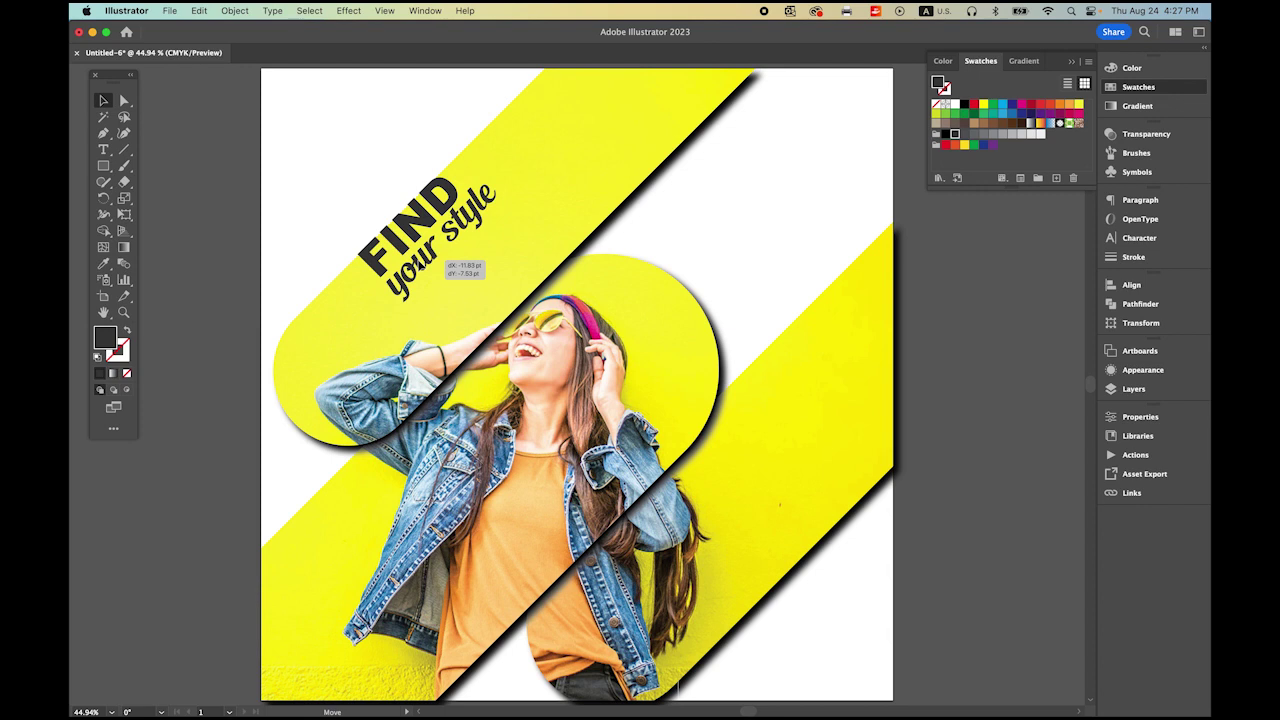
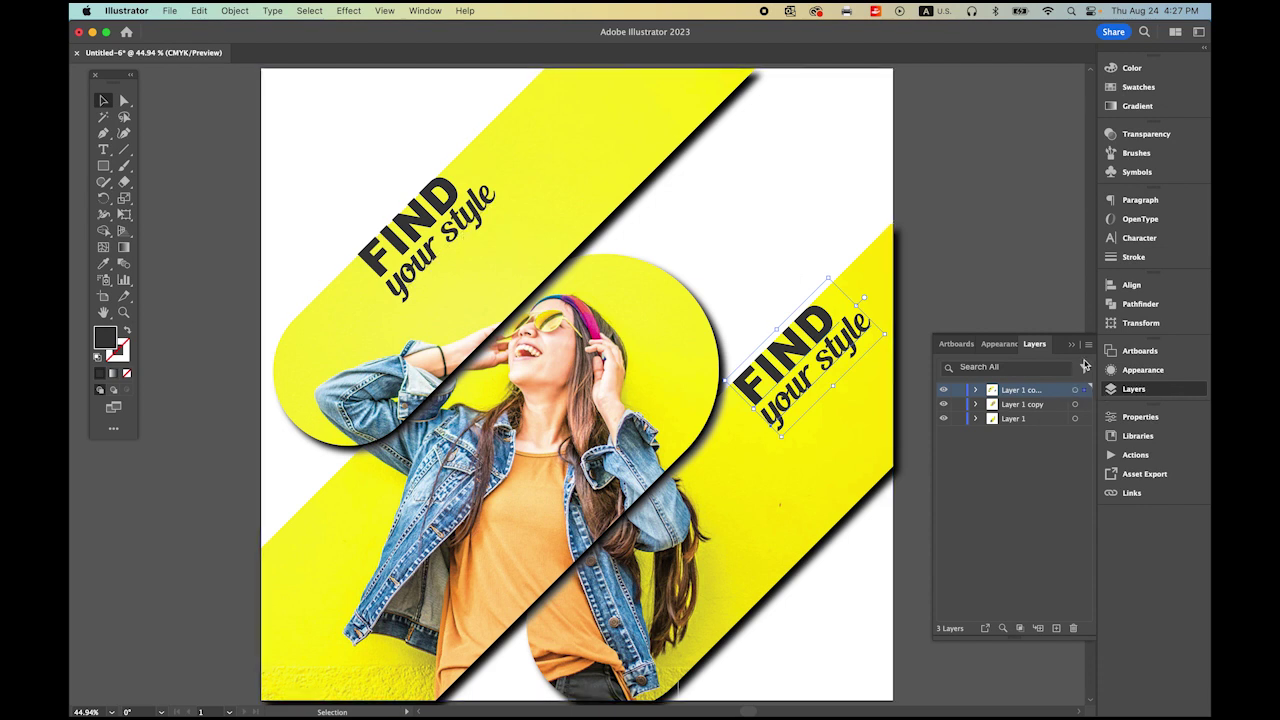
Move the "FIND your style" copy on the right-hand capsule to Layer 1 and add a new layer below all others
{"action": "left_click", "coordinate": [1085, 419]}
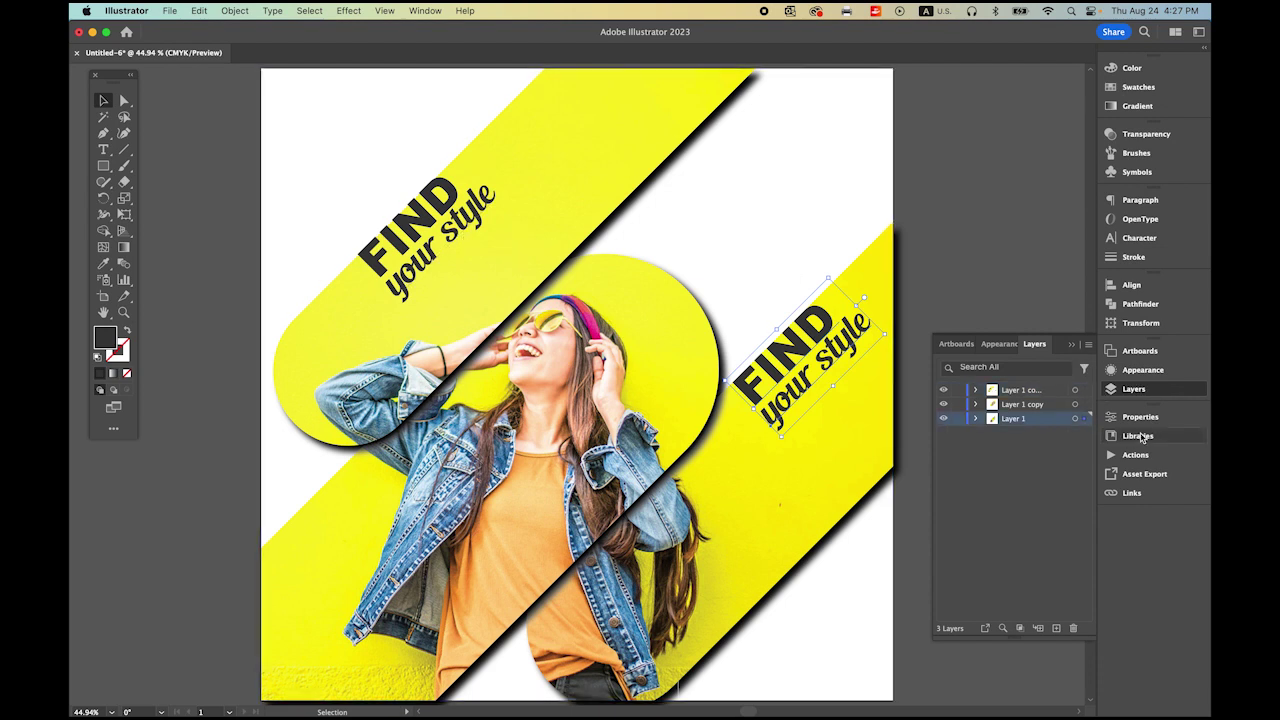
{"action": "left_click", "coordinate": [967, 210]}
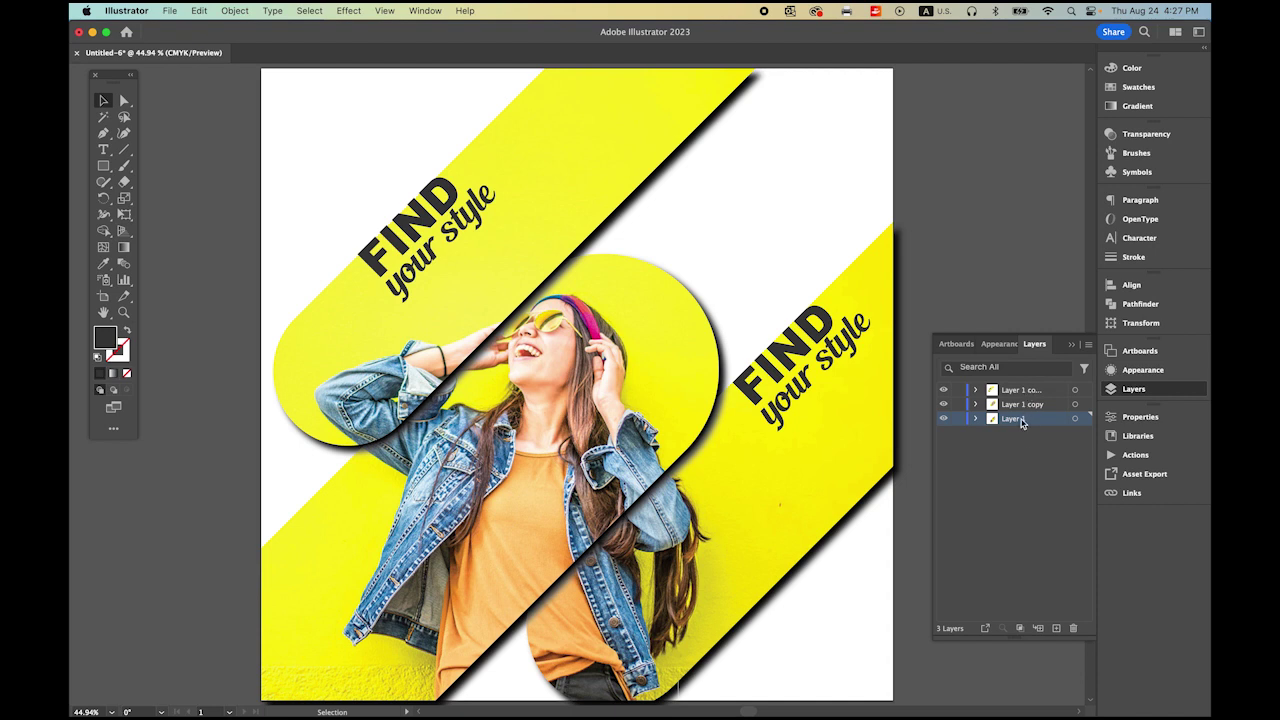
{"action": "left_click", "coordinate": [1056, 628]}
{"action": "left_click_drag", "start_coordinate": [1035, 428], "coordinate": [1034, 452]}
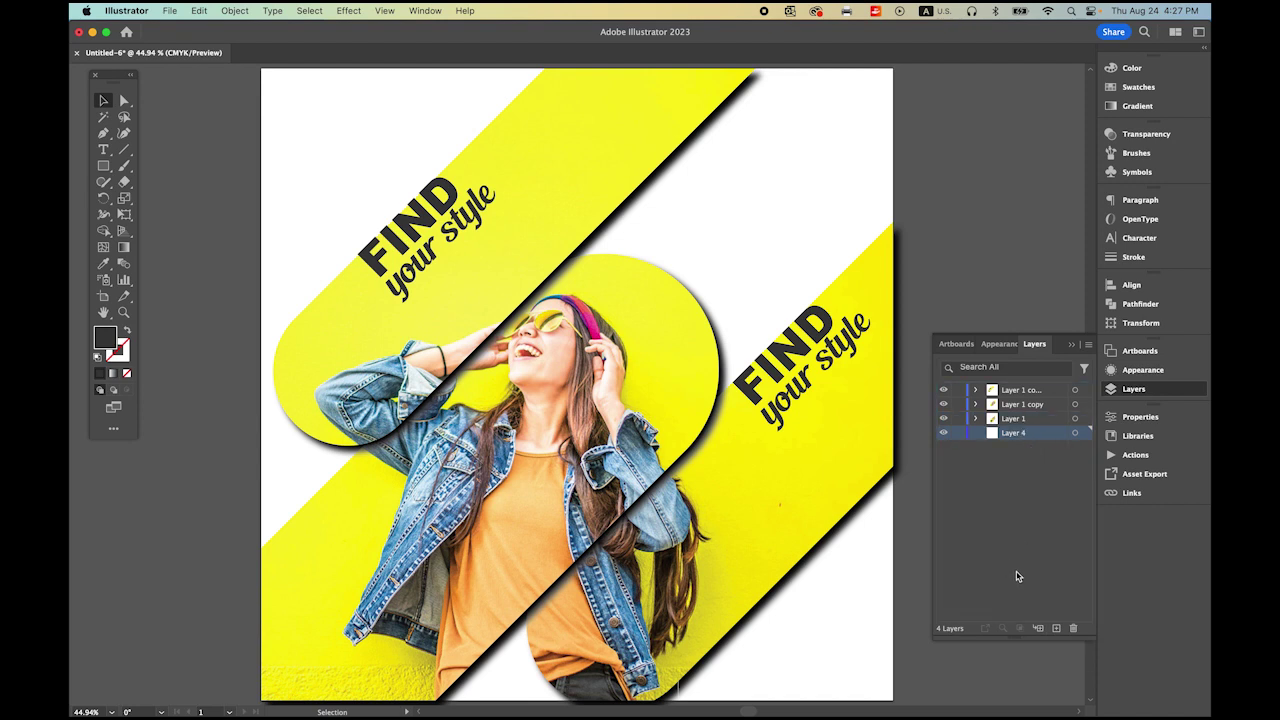
Draw a 1000 × 1000 pt dark grey rectangle on the bottom layer from the artboard's upper-left corner as the background
{"action": "left_click", "coordinate": [104, 166]}
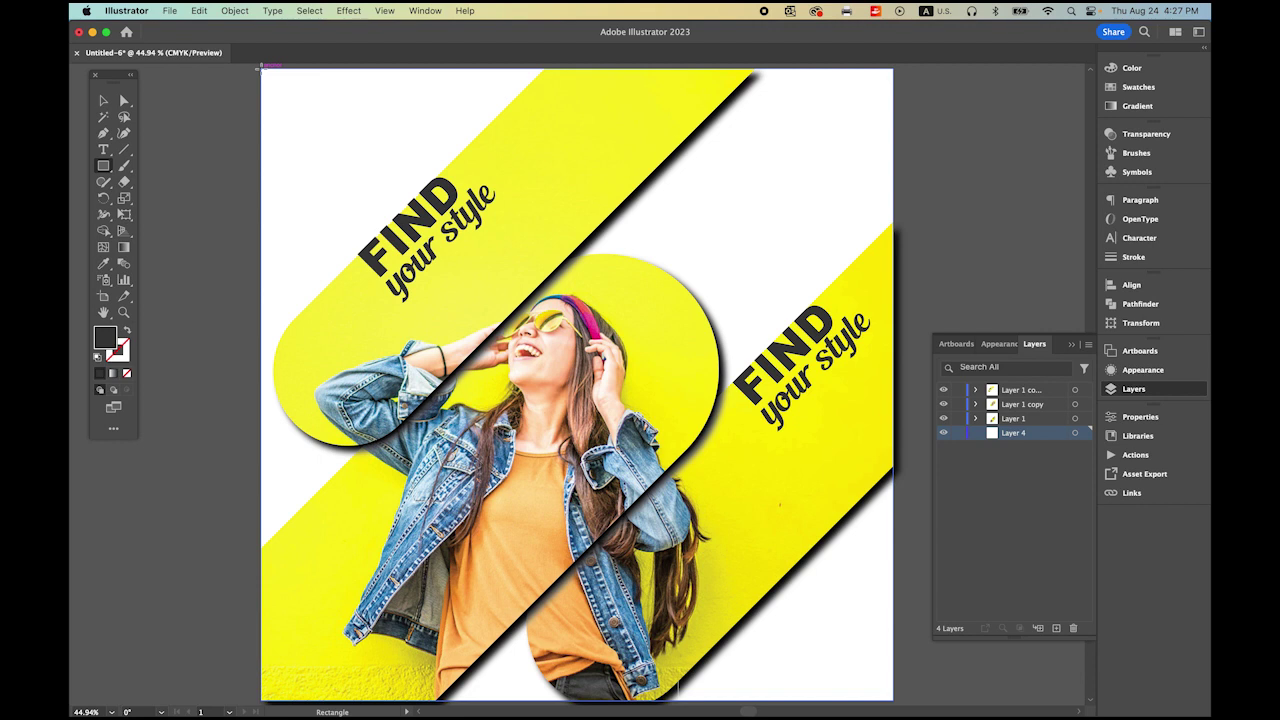
{"action": "left_click", "coordinate": [260, 67]}
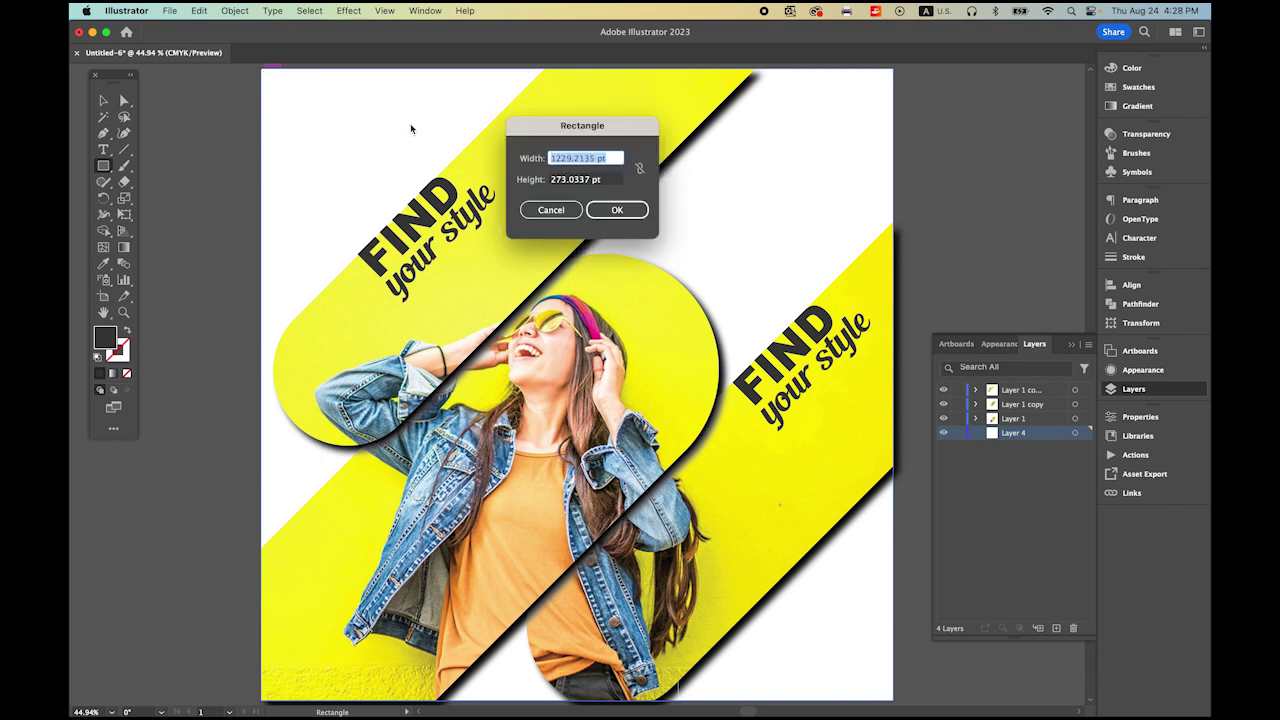
{"action": "type", "text": "1000"}
{"action": "key", "text": "Tab"}
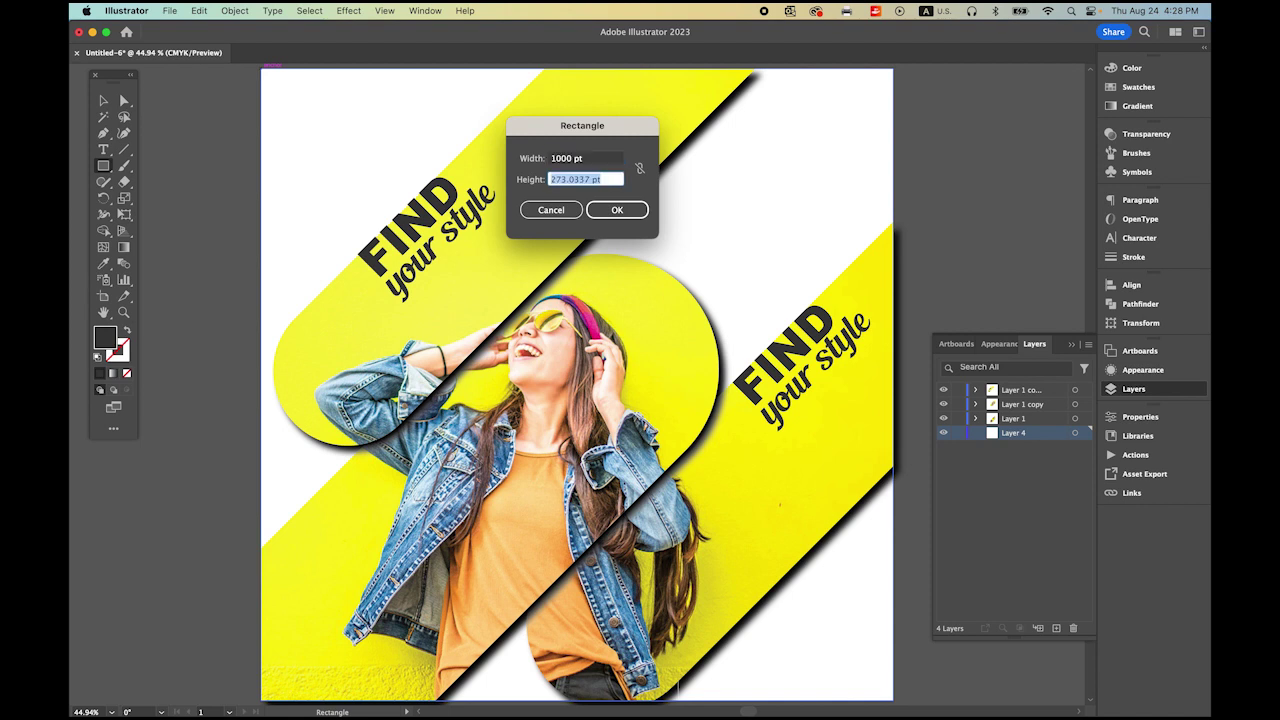
{"action": "type", "text": "1000"}
{"action": "key", "text": "Return"}
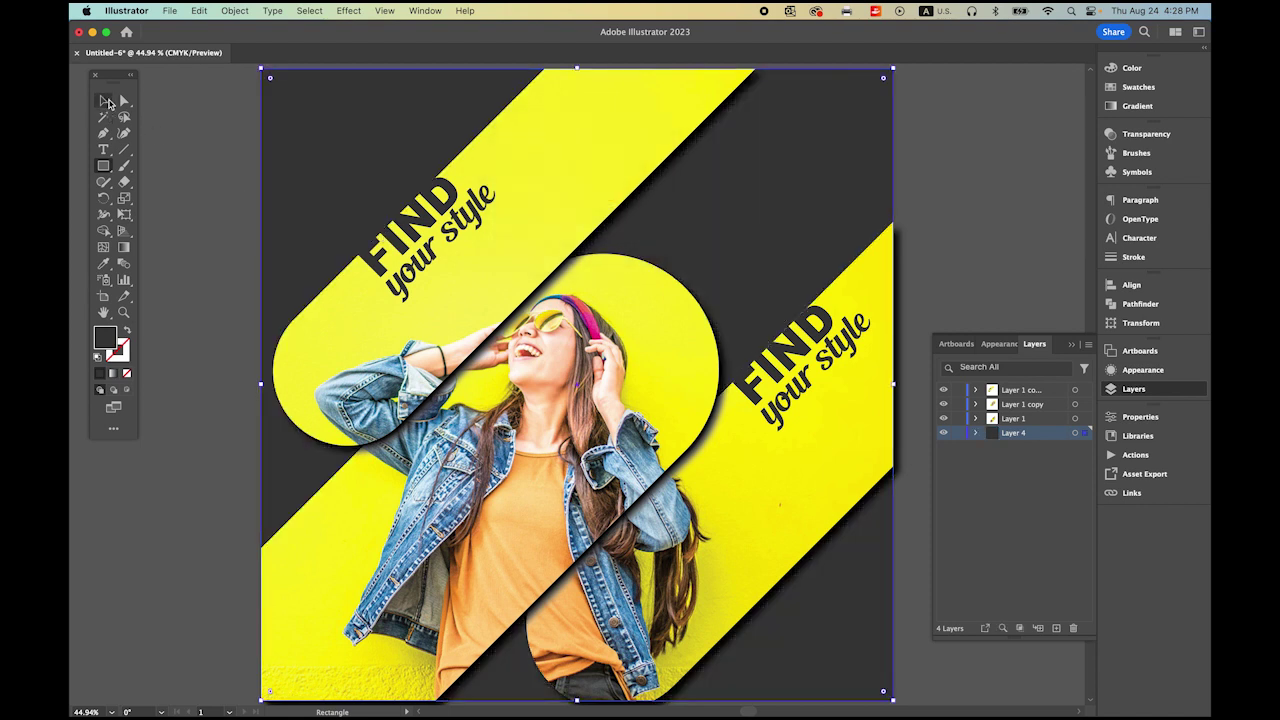
{"action": "left_click", "coordinate": [104, 101]}
{"action": "left_click", "coordinate": [224, 110]}
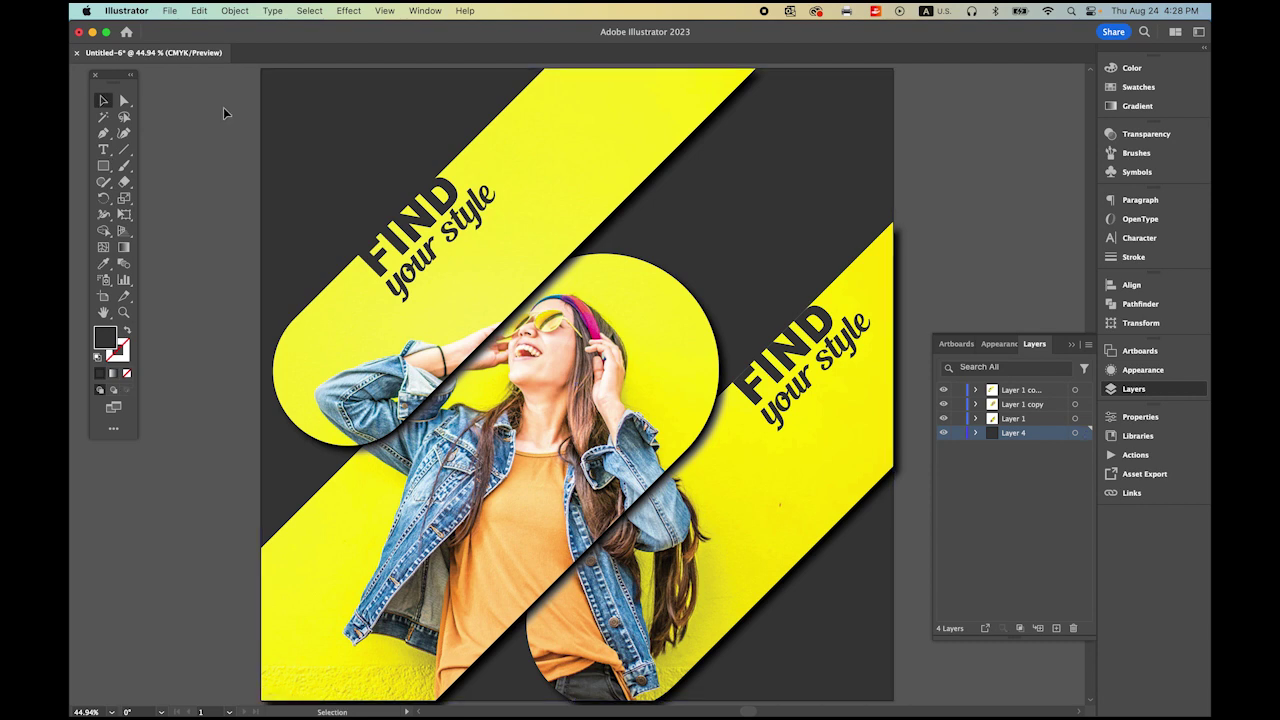
Change "your style" to "yourself" in the headline copy on the right-hand capsule
{"action": "left_click", "coordinate": [797, 356]}
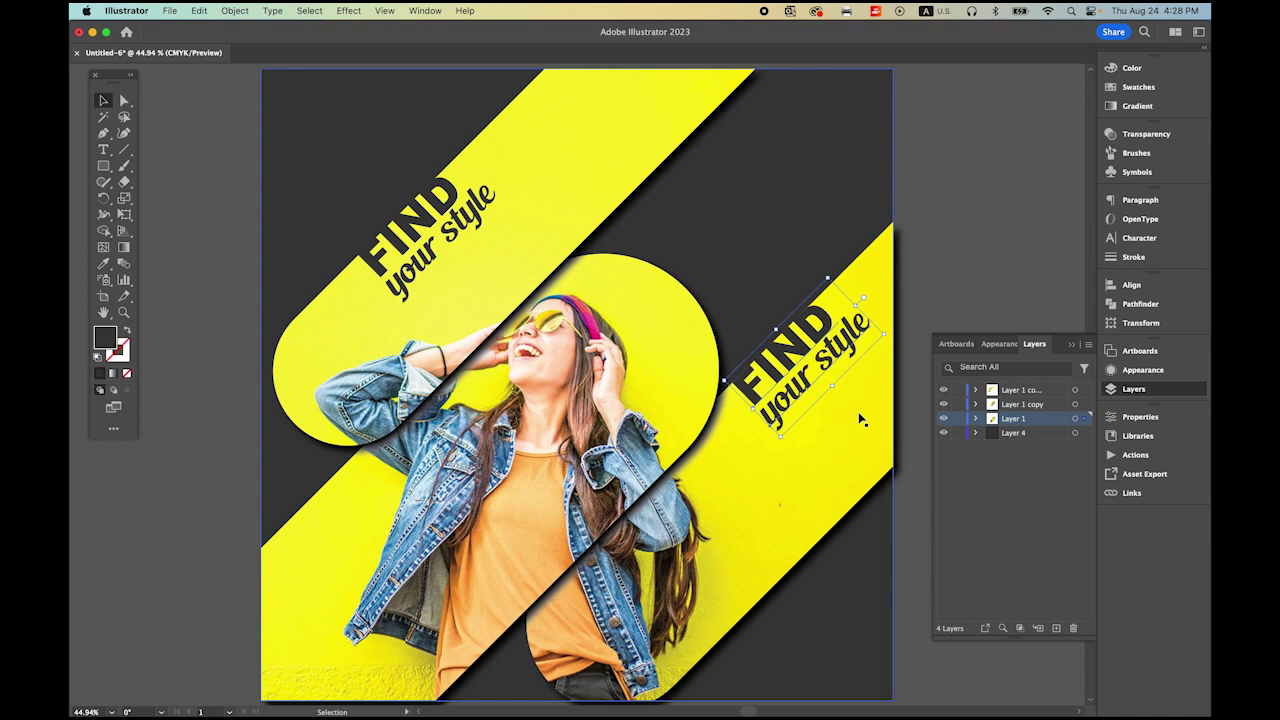
{"action": "left_click", "coordinate": [982, 189]}
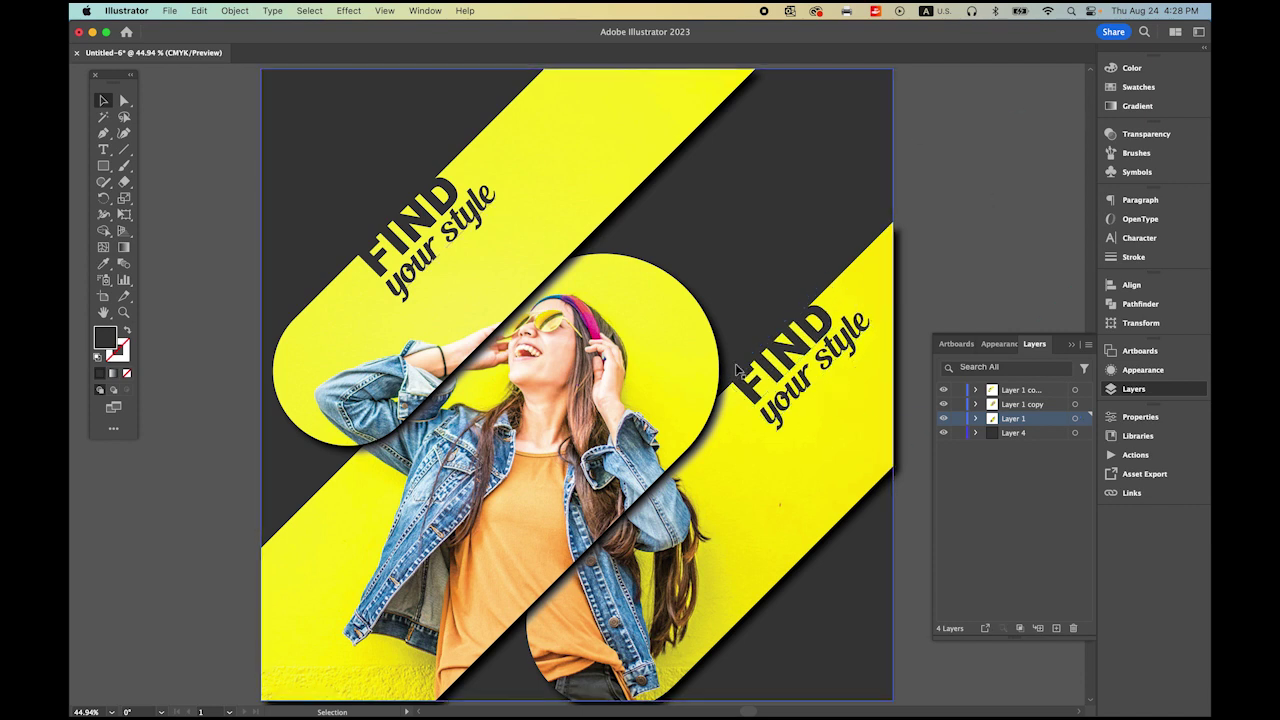
{"action": "left_click", "coordinate": [103, 149]}
{"action": "left_click_drag", "start_coordinate": [812, 370], "coordinate": [872, 318]}
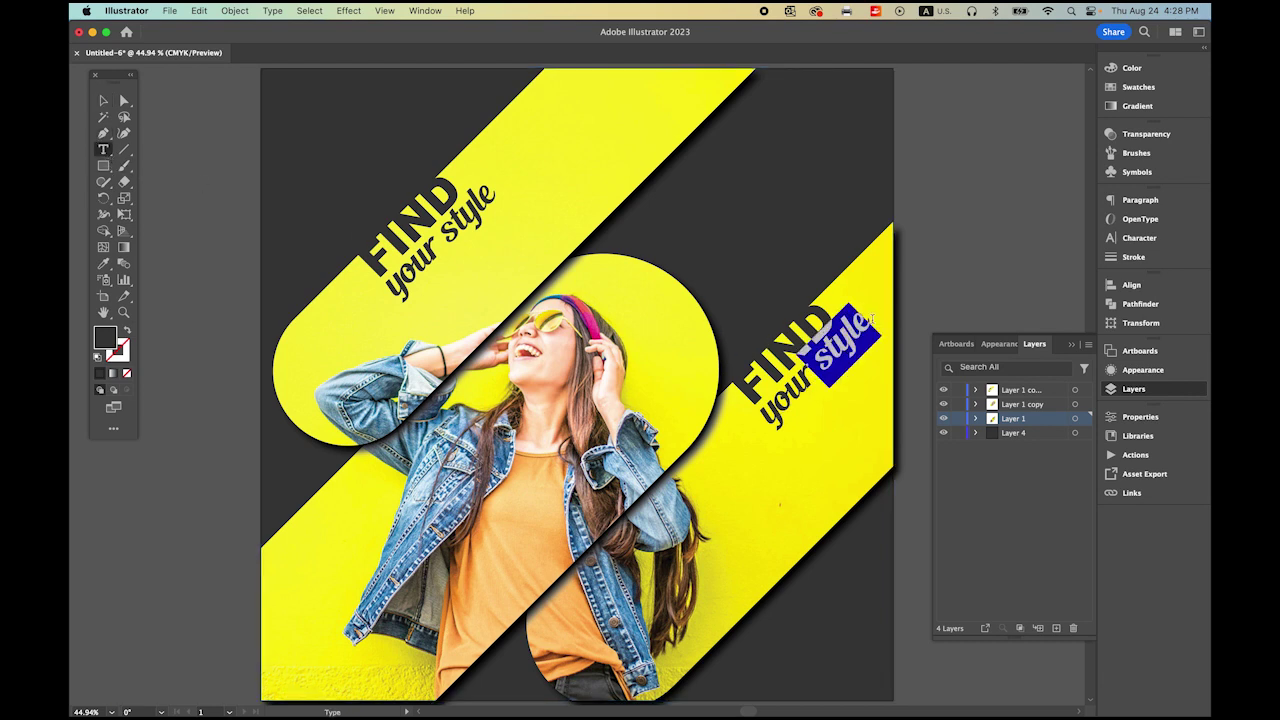
{"action": "type", "text": "self"}
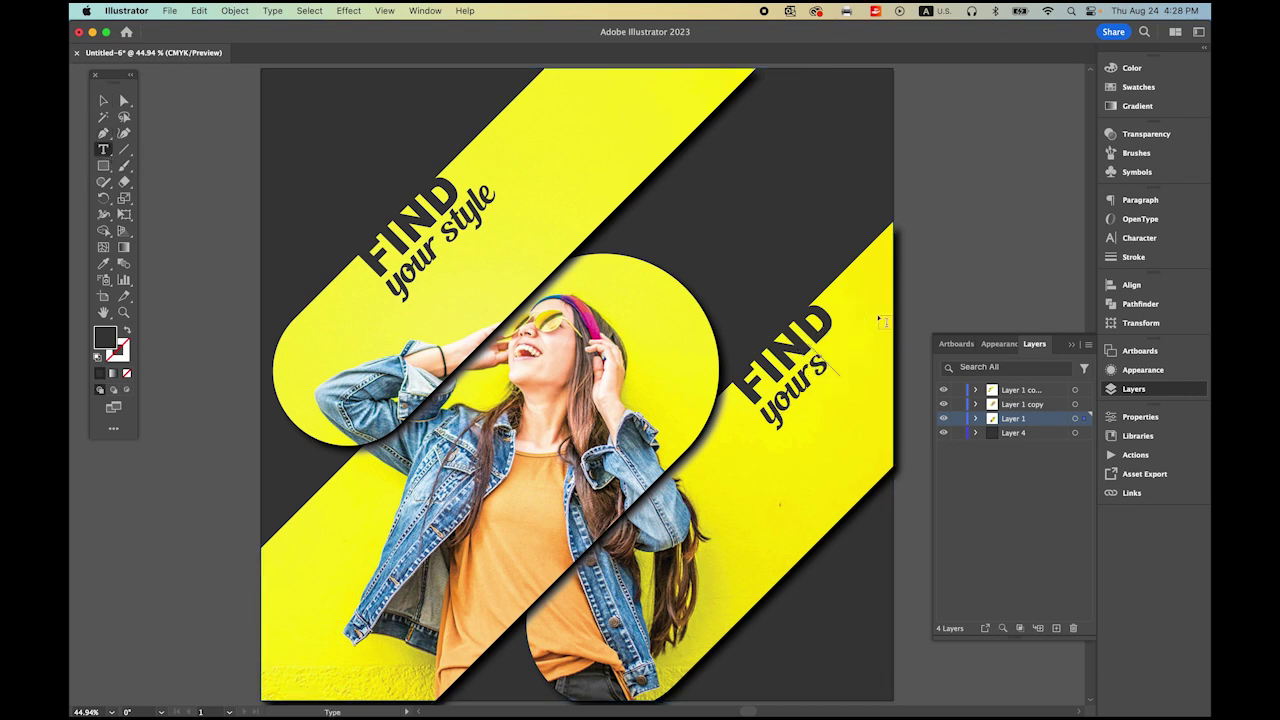
{"action": "left_click", "coordinate": [103, 100]}
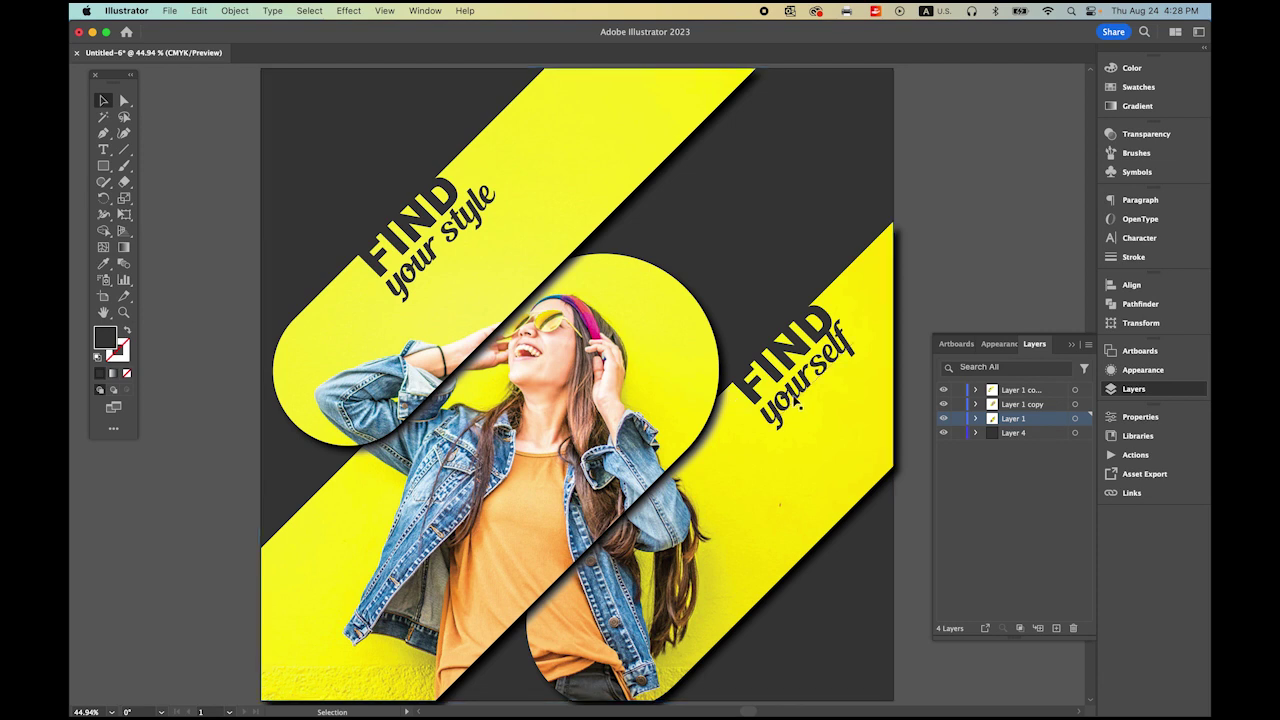
{"action": "left_click", "coordinate": [802, 402]}
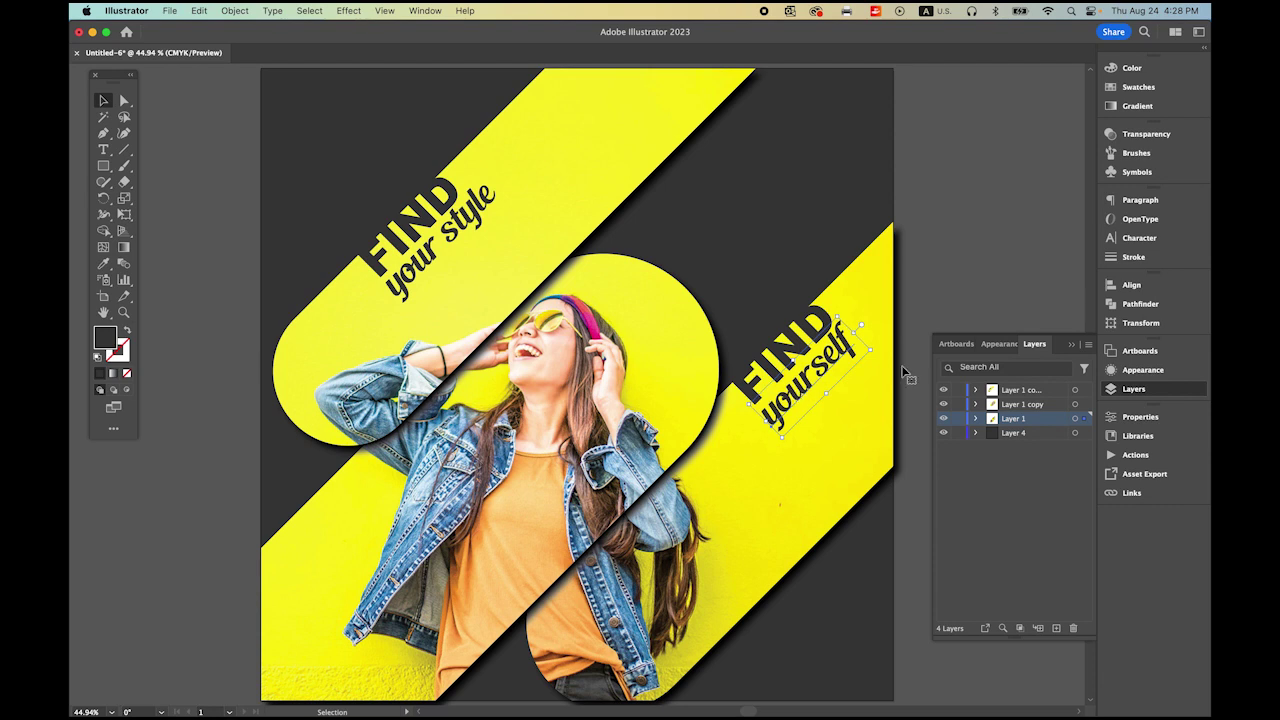
{"action": "left_click", "coordinate": [1018, 248]}
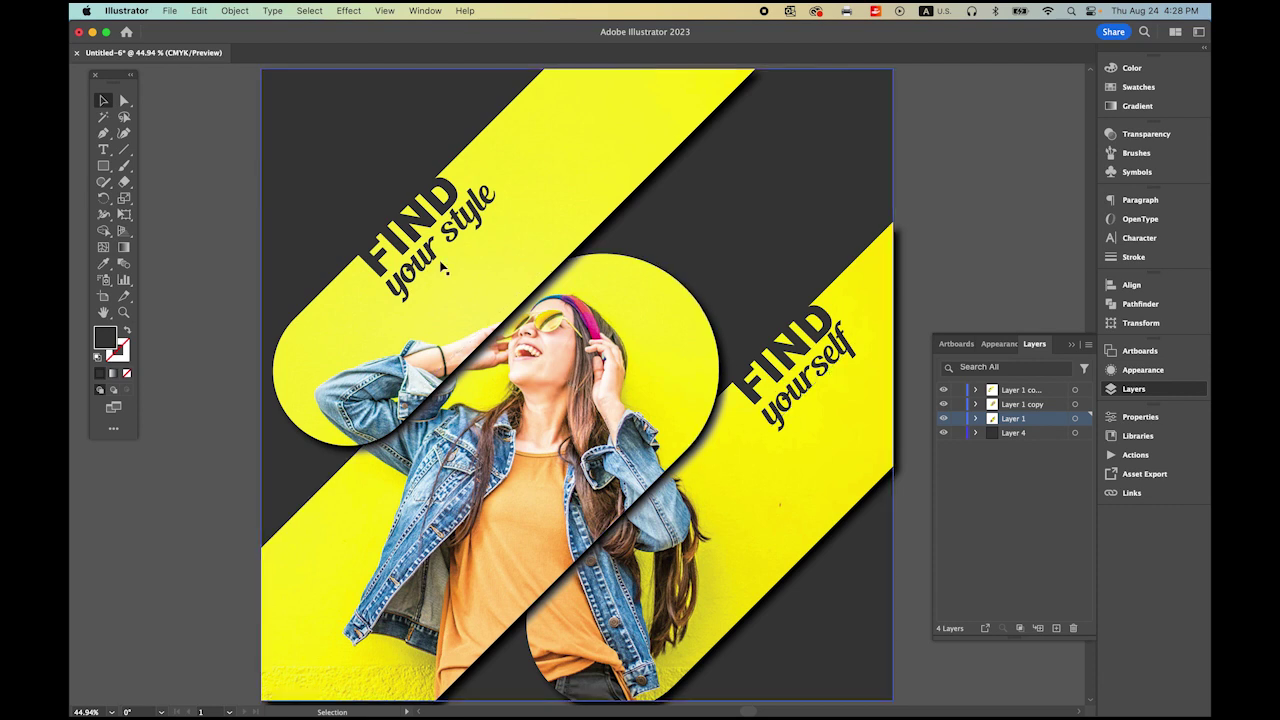
Group "FIND" and "your style" with the upper-left clipped photo capsule
{"action": "left_click", "coordinate": [424, 221]}
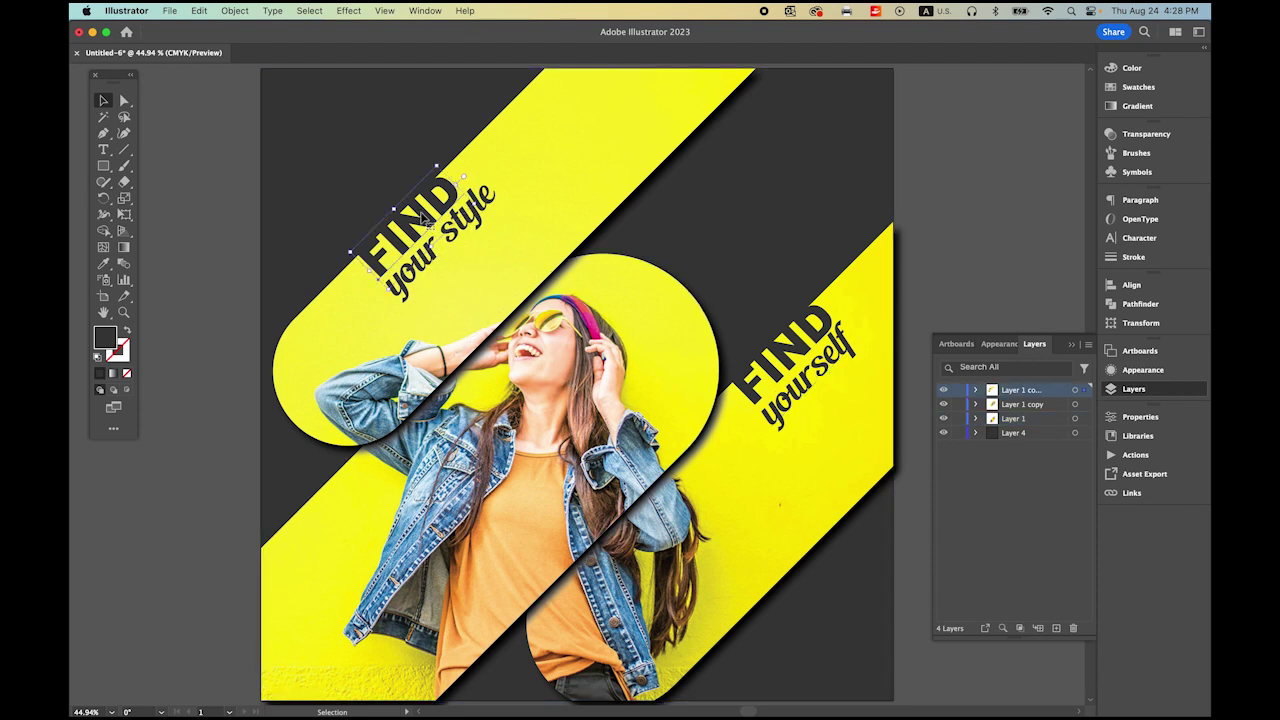
{"action": "left_click", "coordinate": [480, 225], "text": "shift"}
{"action": "left_click", "coordinate": [617, 157]}
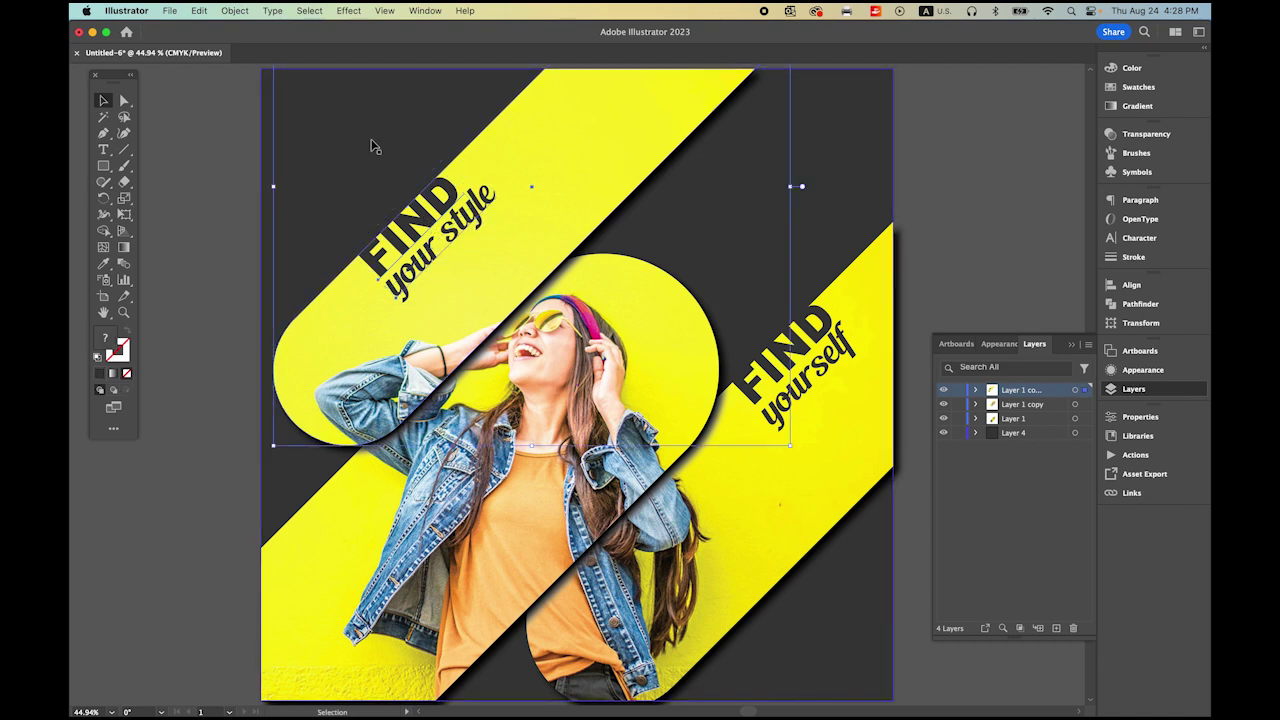
{"action": "left_click", "coordinate": [236, 10]}
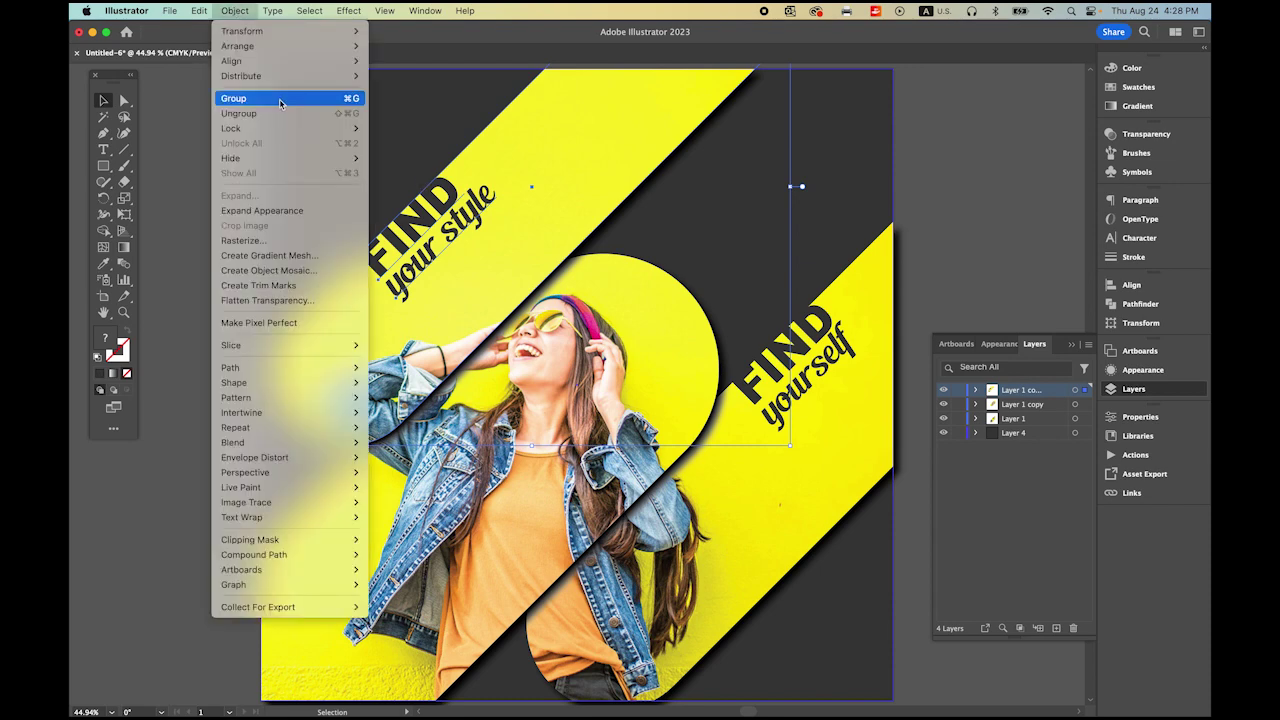
{"action": "left_click", "coordinate": [281, 100]}
{"action": "left_click", "coordinate": [1031, 233]}
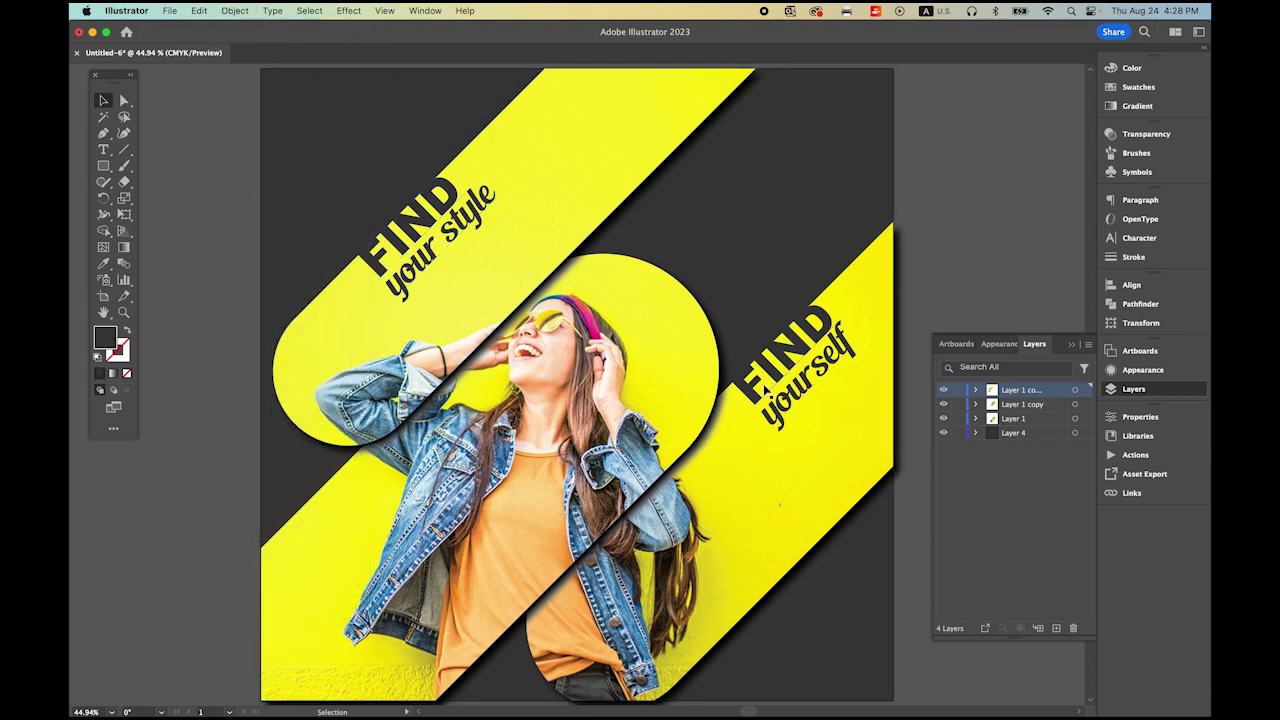
Group the "FIND yourself" headline with the right-hand clipped photo capsule
{"action": "left_click", "coordinate": [774, 378]}
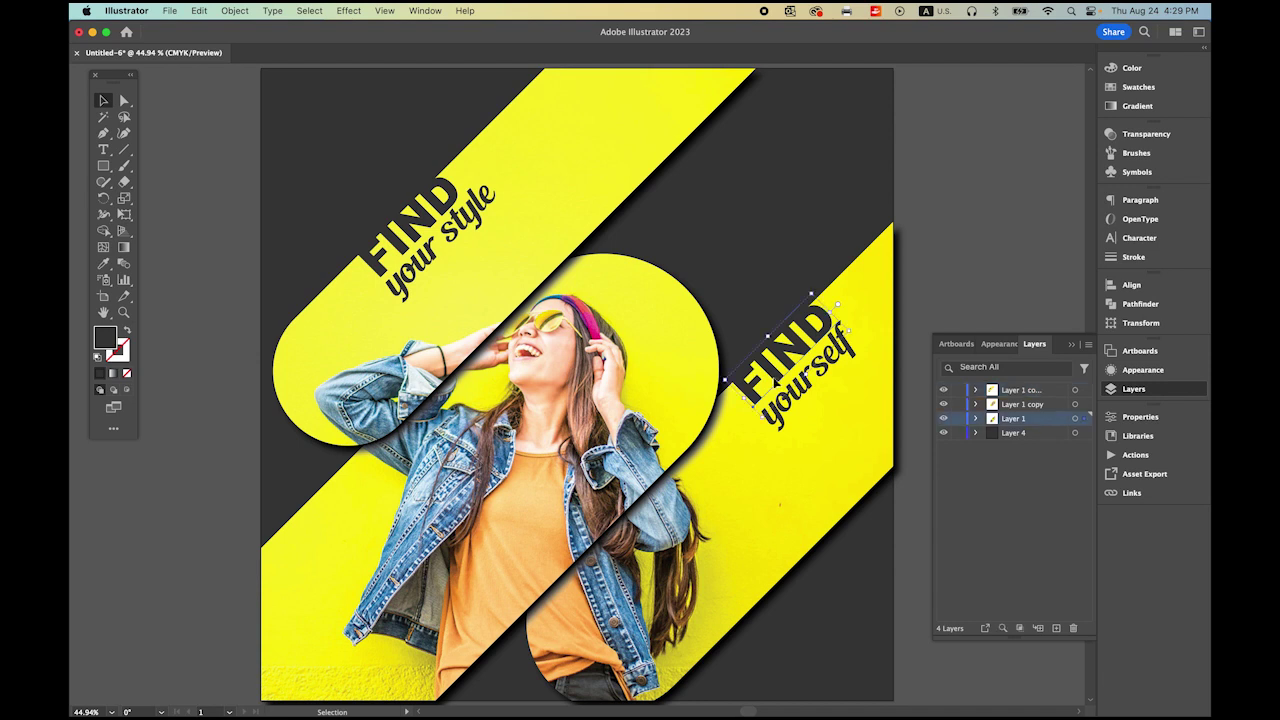
{"action": "left_click", "coordinate": [849, 463]}
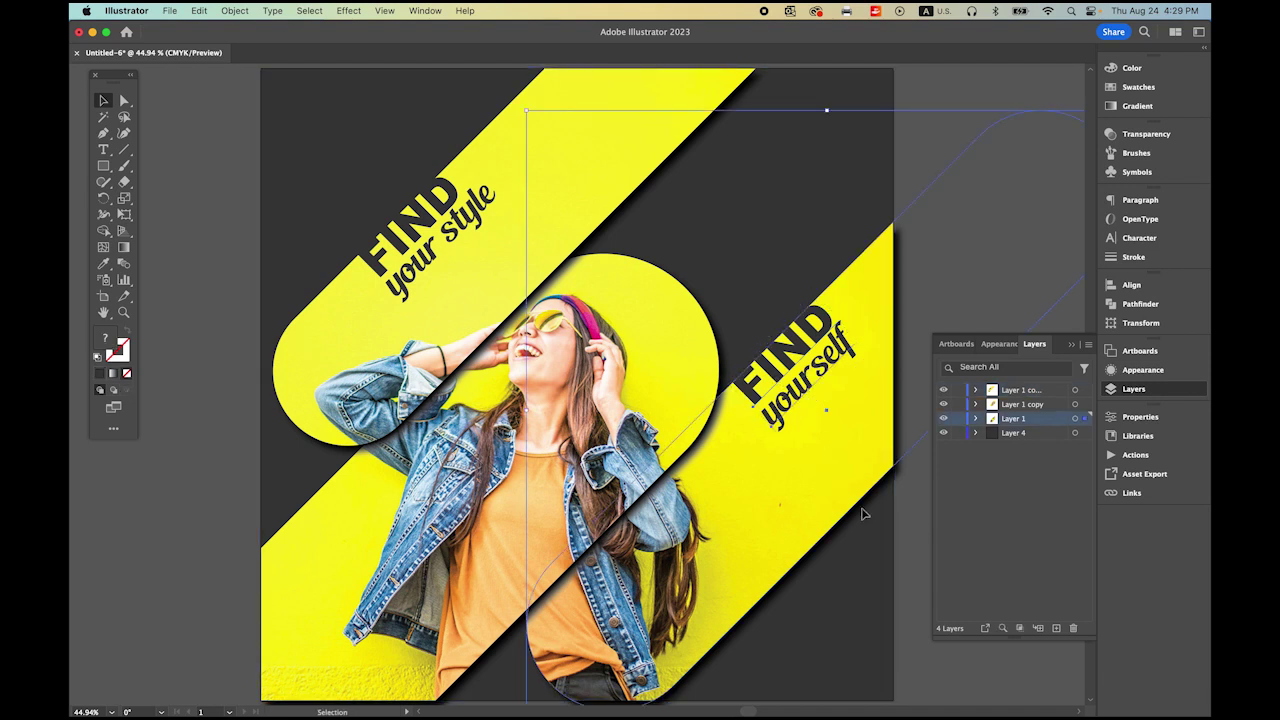
{"action": "left_click", "coordinate": [238, 10]}
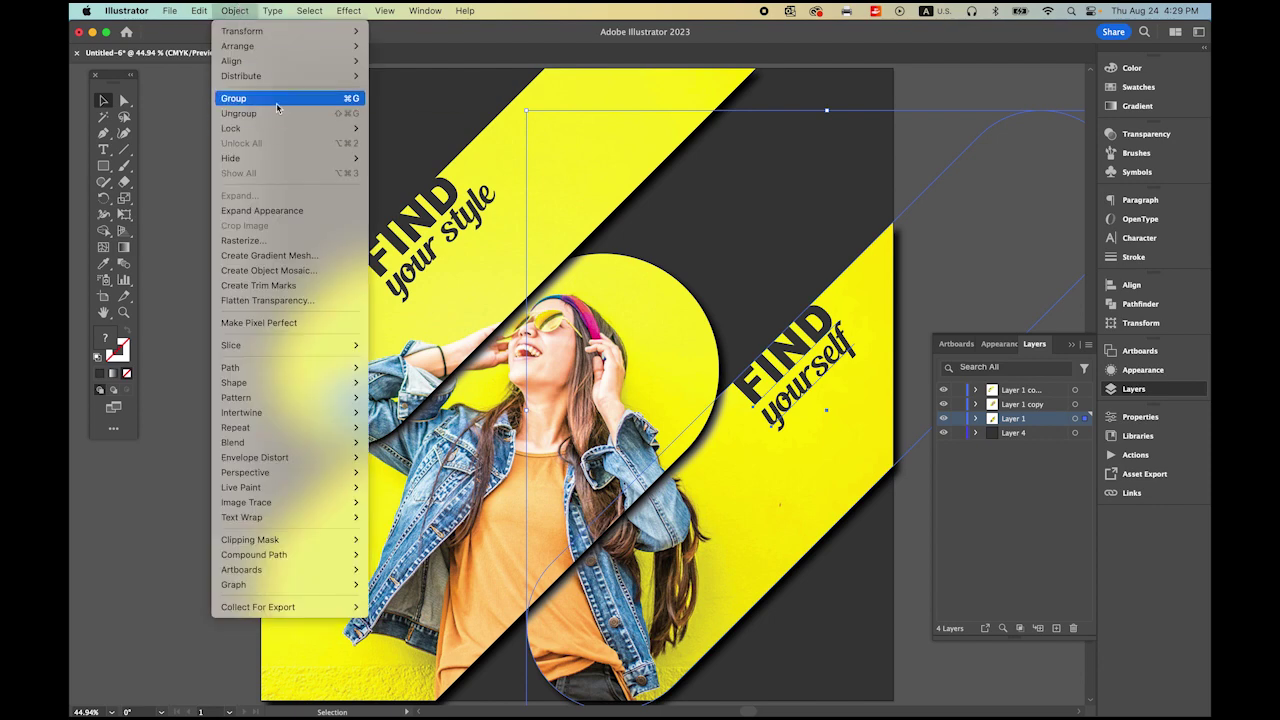
{"action": "left_click", "coordinate": [277, 100]}
{"action": "left_click", "coordinate": [187, 160]}
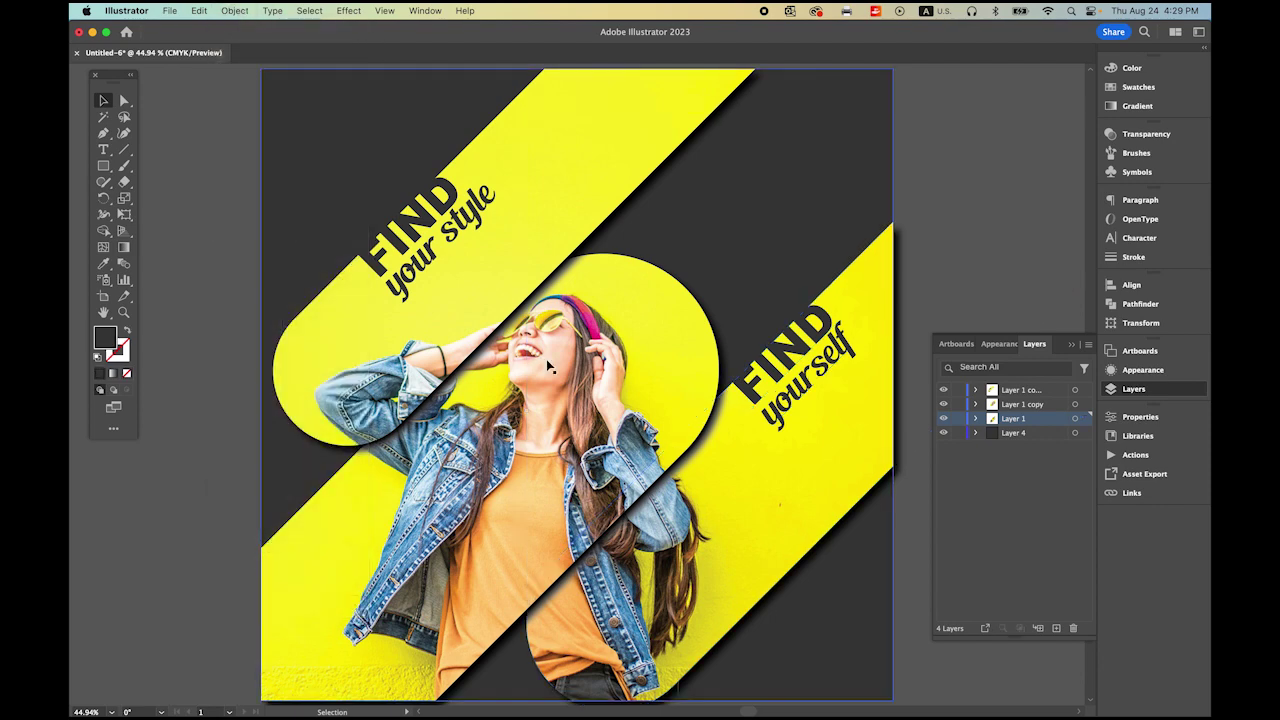
Add a new empty layer above all the existing layers
{"action": "left_click", "coordinate": [1025, 403]}
{"action": "left_click", "coordinate": [1028, 392]}
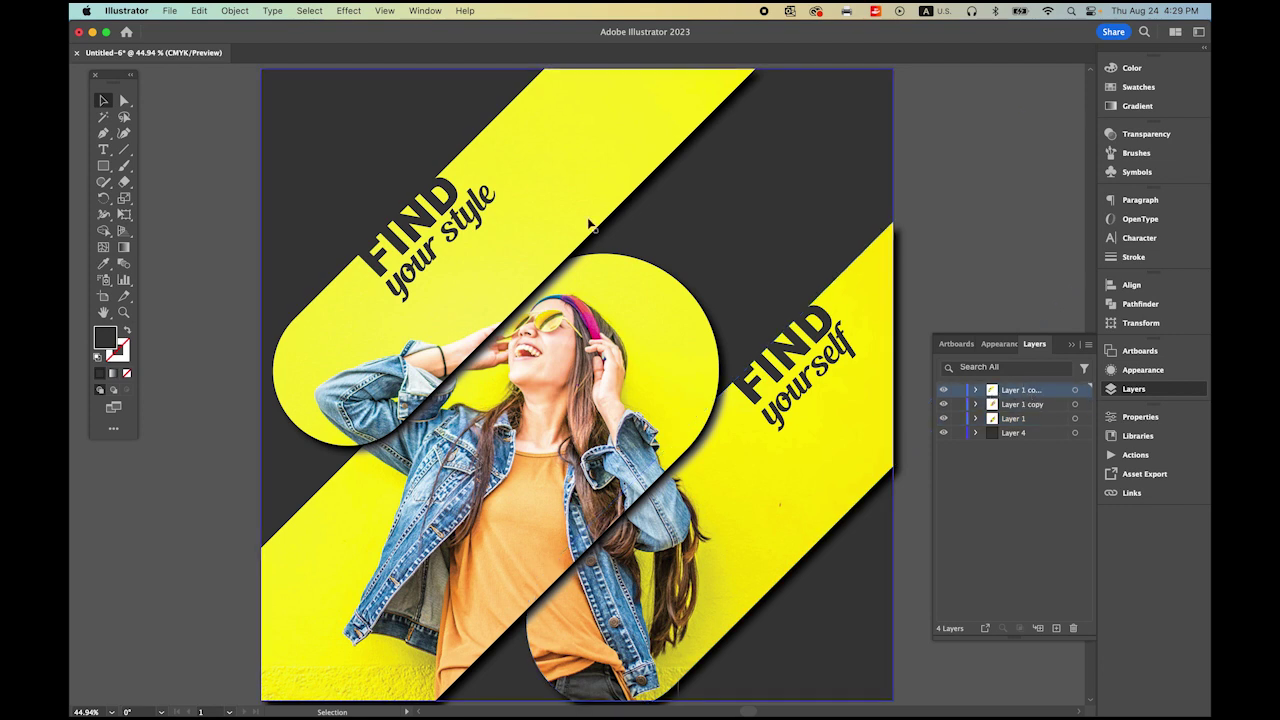
{"action": "left_click", "coordinate": [564, 195]}
{"action": "left_click", "coordinate": [1004, 222]}
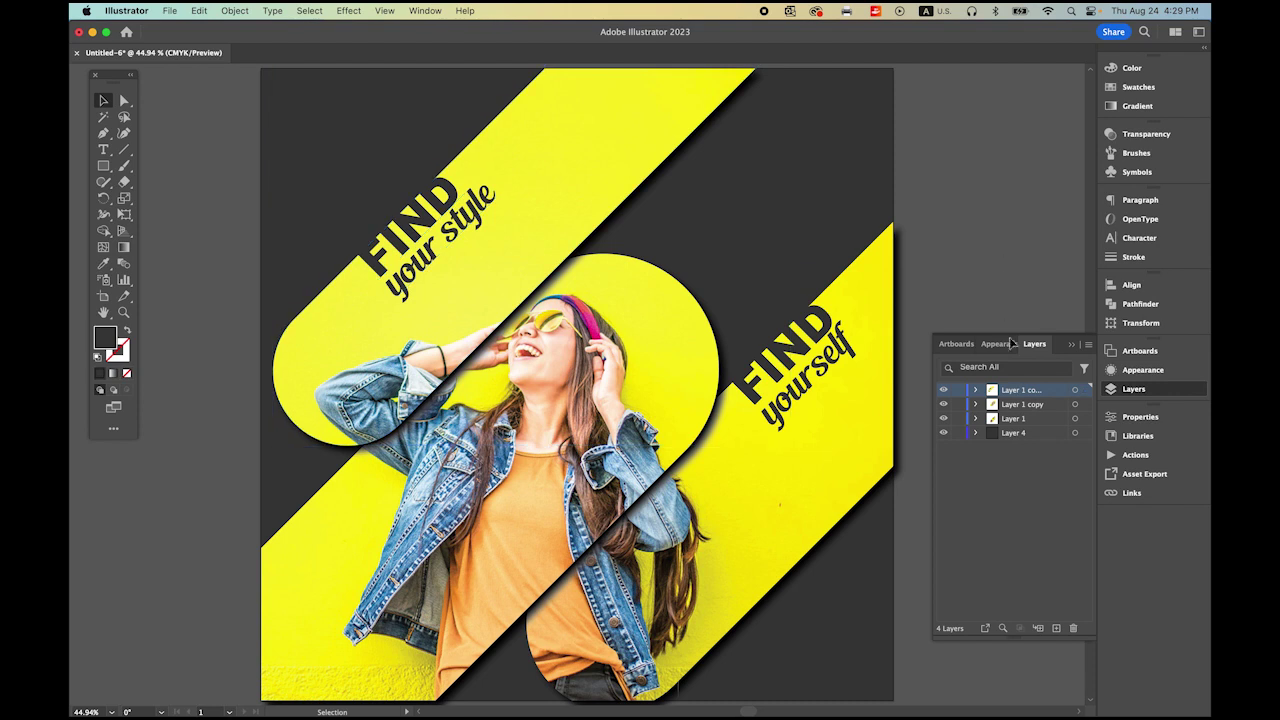
{"action": "left_click", "coordinate": [1056, 628]}
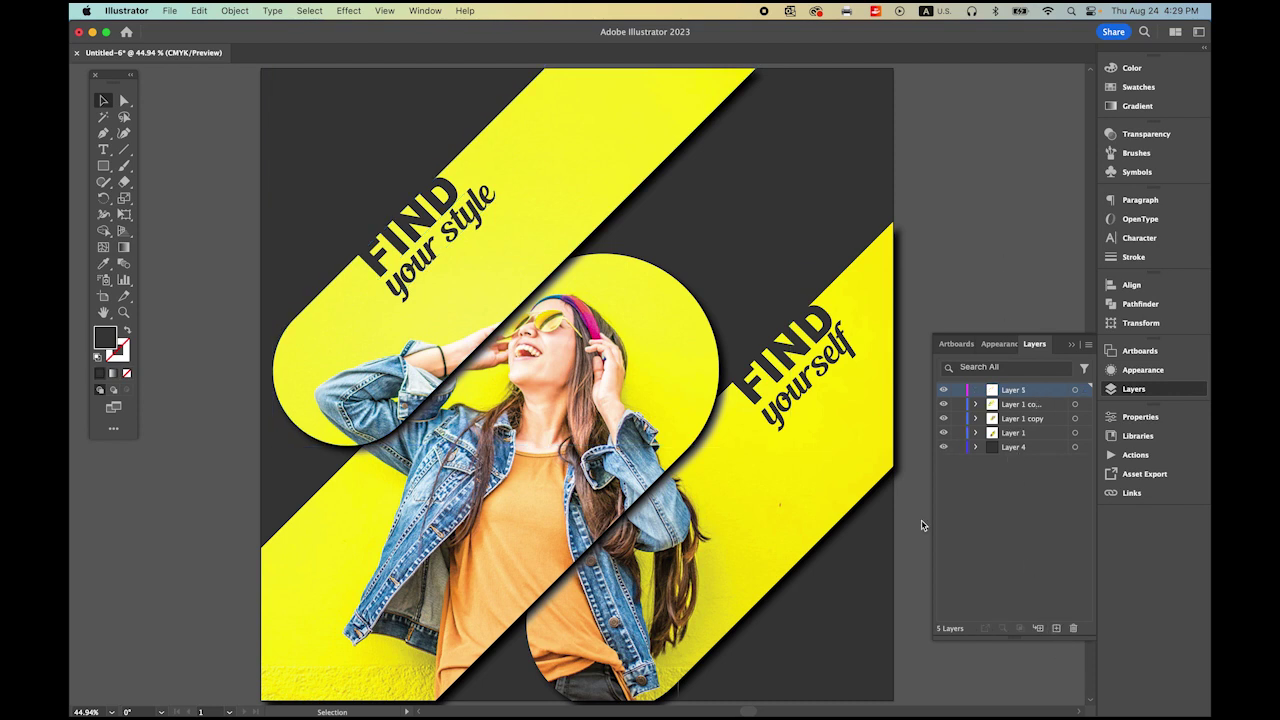
Draw a small orange rectangle over the lower edge of the upper-left capsule and round its corners fully into a pill
{"action": "left_click", "coordinate": [103, 166]}
{"action": "left_click", "coordinate": [1136, 88]}
{"action": "left_click", "coordinate": [1059, 104]}
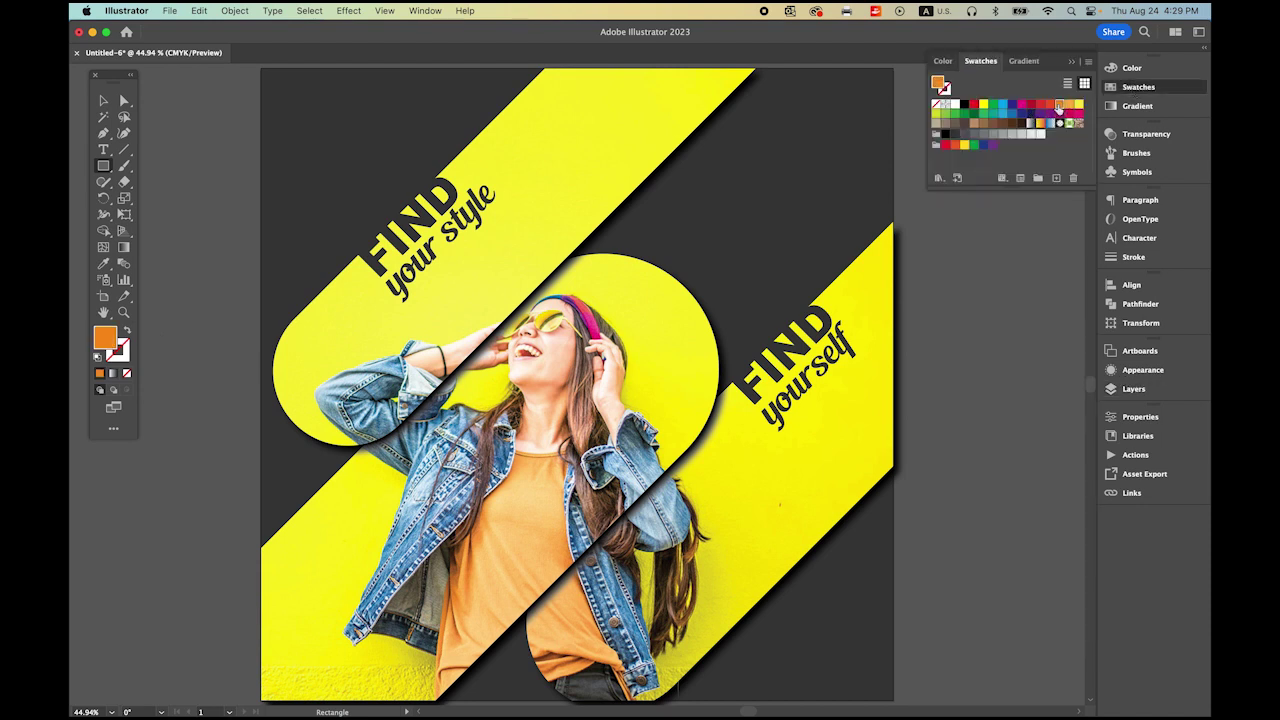
{"action": "left_click_drag", "start_coordinate": [593, 159], "coordinate": [711, 199]}
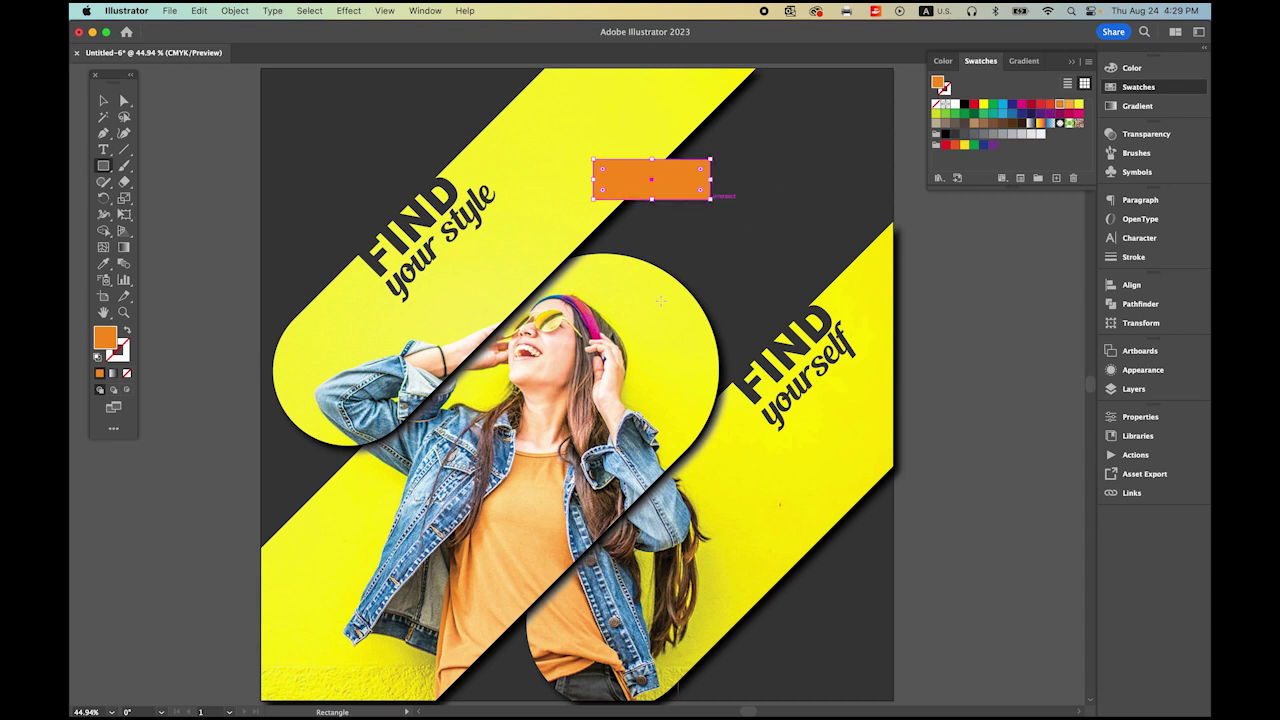
{"action": "left_click", "coordinate": [124, 101]}
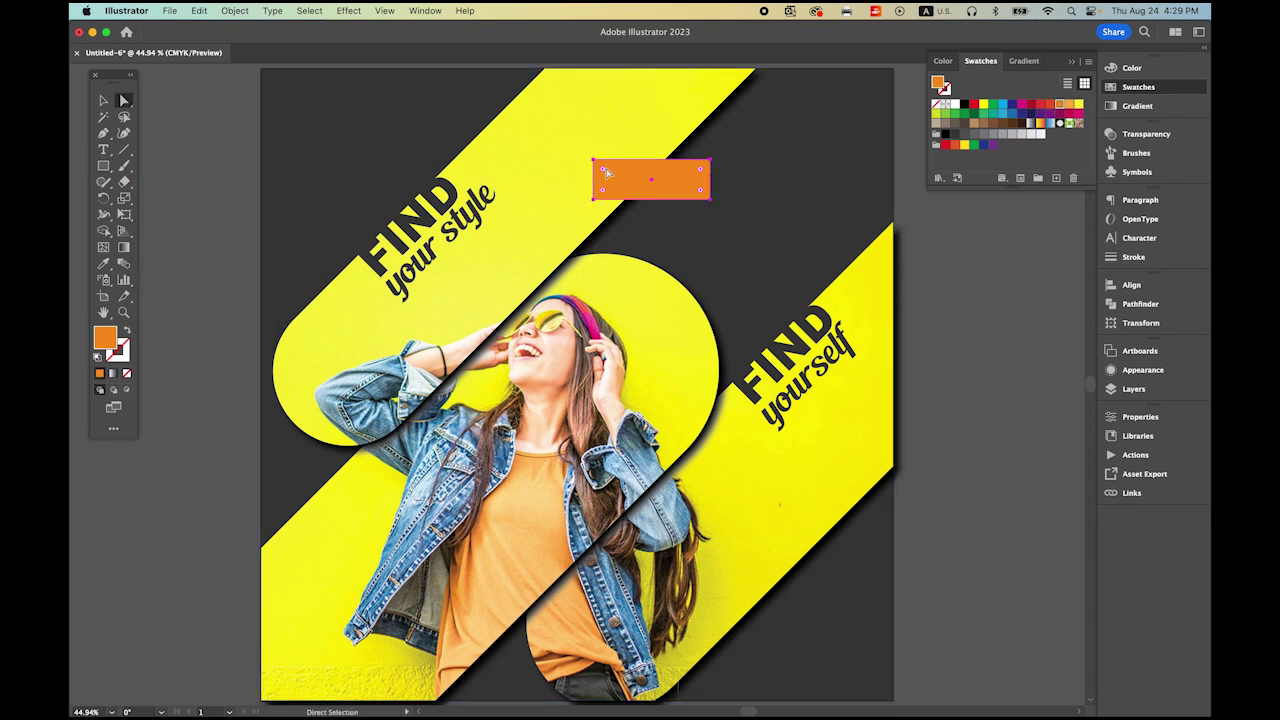
{"action": "left_click_drag", "start_coordinate": [604, 169], "coordinate": [636, 201]}
Rotate the orange pill 45° to run parallel to the diagonal capsules and nudge it slightly upward
{"action": "left_click", "coordinate": [104, 102]}
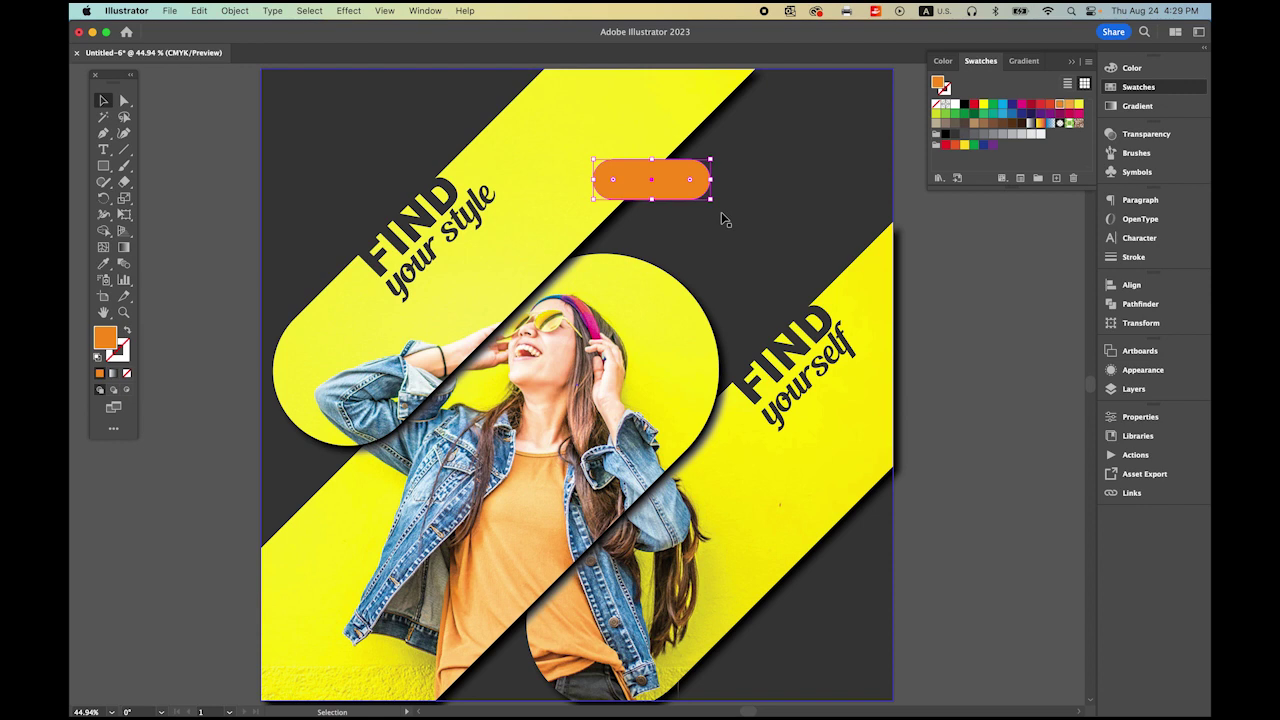
{"action": "left_click_drag", "start_coordinate": [714, 206], "coordinate": [733, 160]}
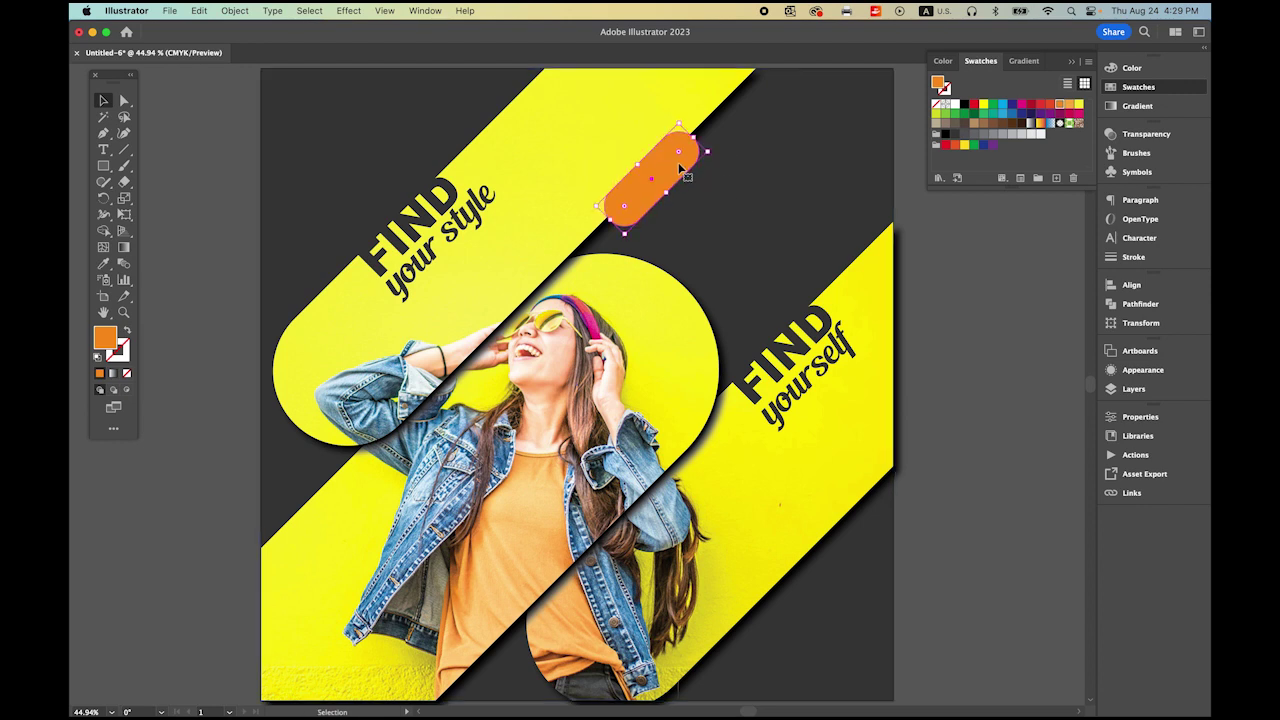
{"action": "key", "text": "Up"}
{"action": "key", "text": "Up"}
{"action": "key", "text": "Up"}
{"action": "key", "text": "Up"}
{"action": "key", "text": "Up"}
{"action": "key", "text": "Up"}
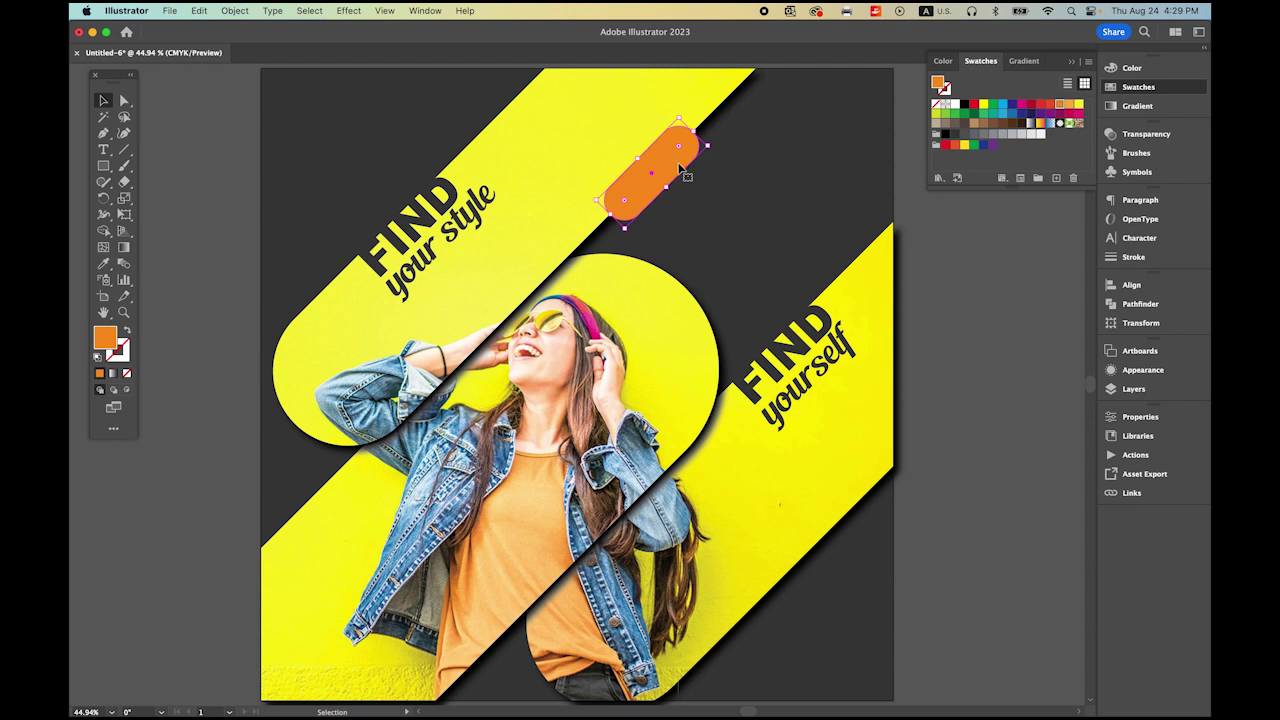
{"action": "left_click", "coordinate": [921, 355]}
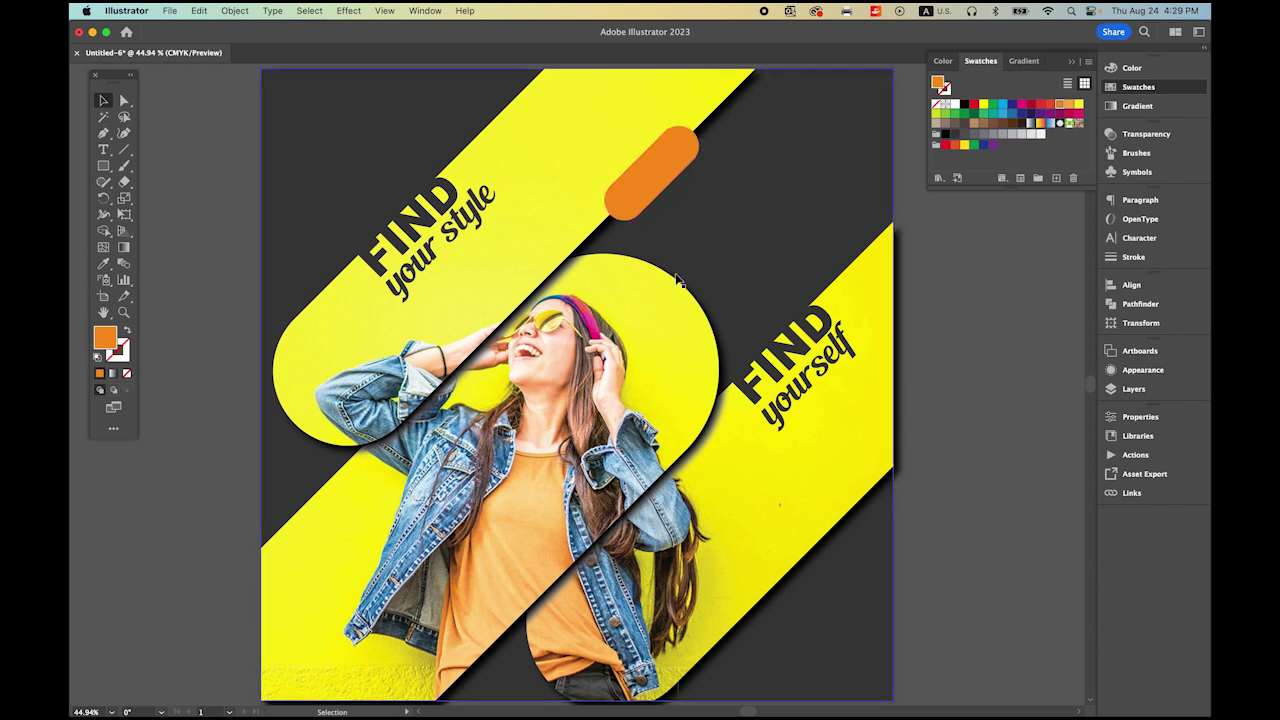
Duplicate the orange pill near the woman's bent elbow and scale the copy down to about half size
{"action": "left_click", "coordinate": [650, 177]}
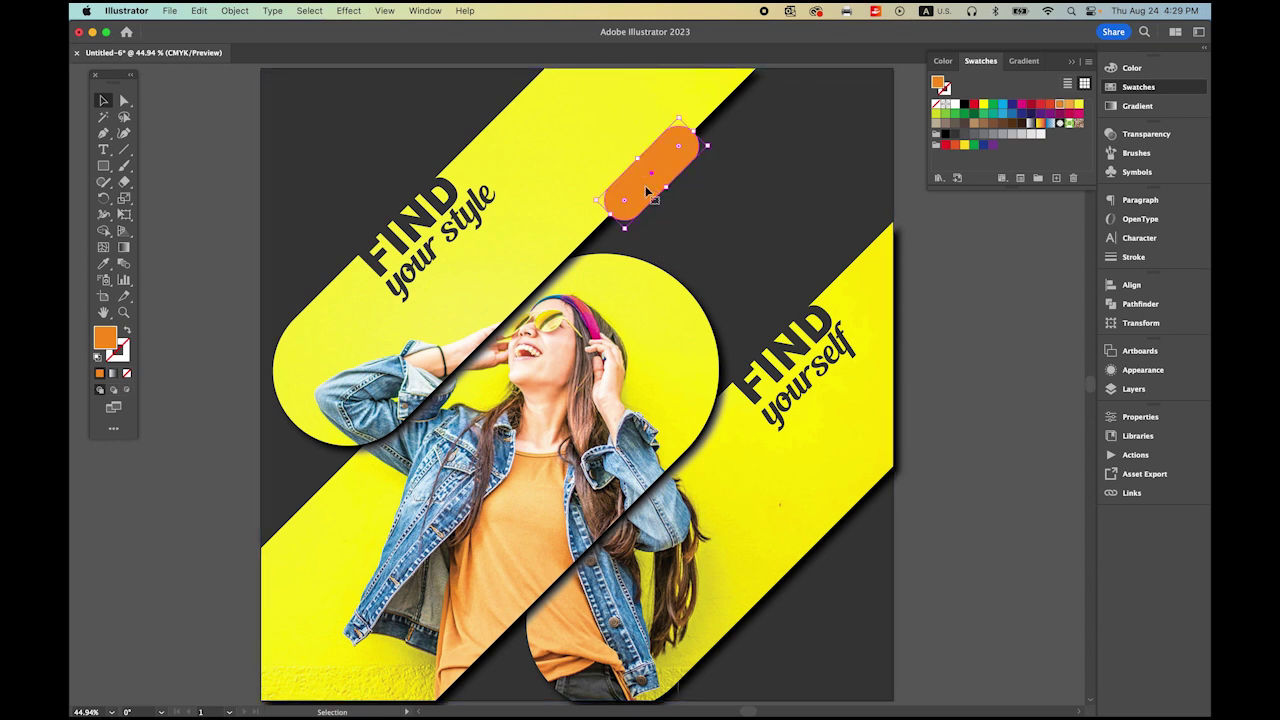
{"action": "left_click_drag", "start_coordinate": [647, 190], "coordinate": [608, 543]}
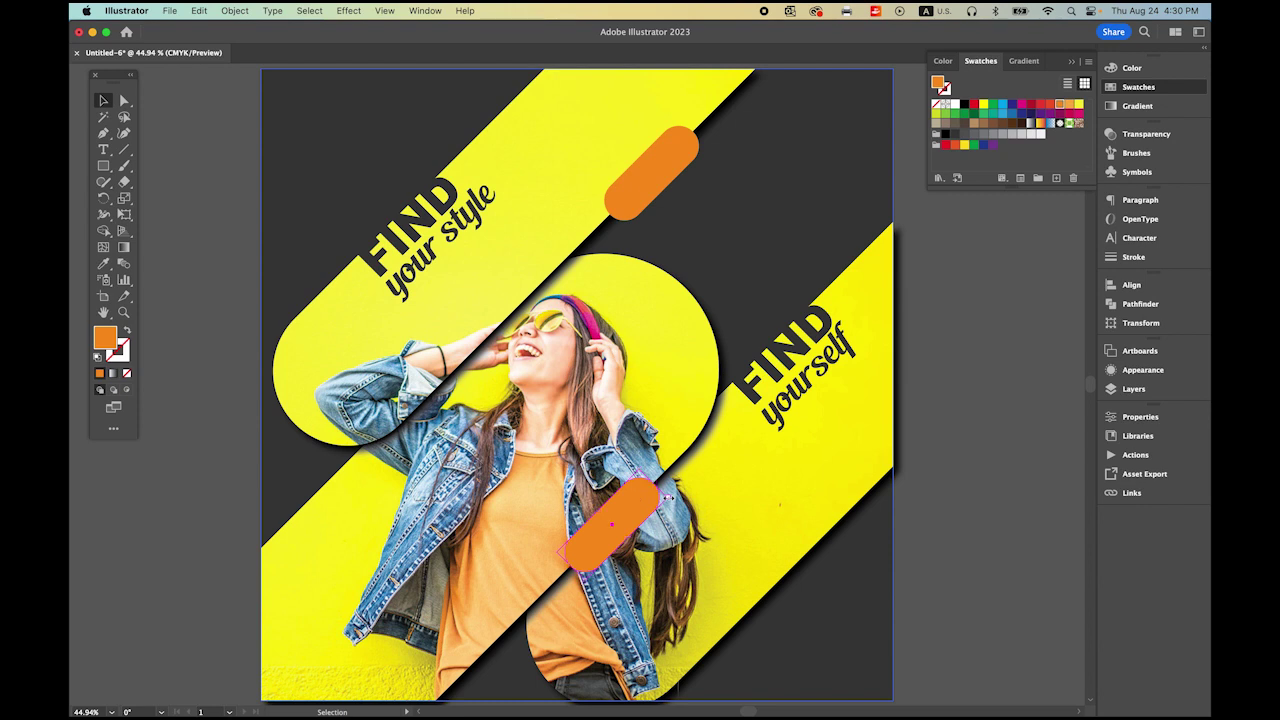
{"action": "left_click_drag", "start_coordinate": [668, 497], "coordinate": [633, 508]}
Fill the smaller pill with white and move it about 21 pt up and right along the capsule's diagonal edge
{"action": "left_click", "coordinate": [954, 104]}
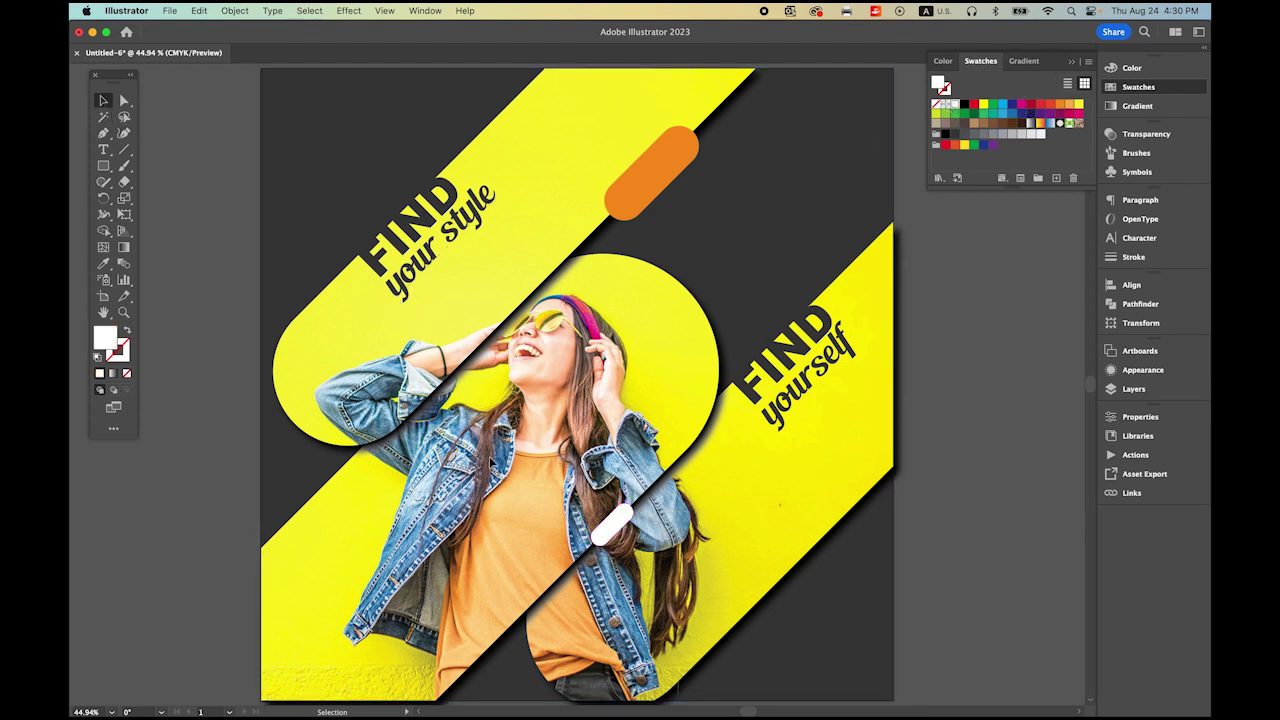
{"action": "left_click_drag", "start_coordinate": [617, 523], "coordinate": [633, 507]}
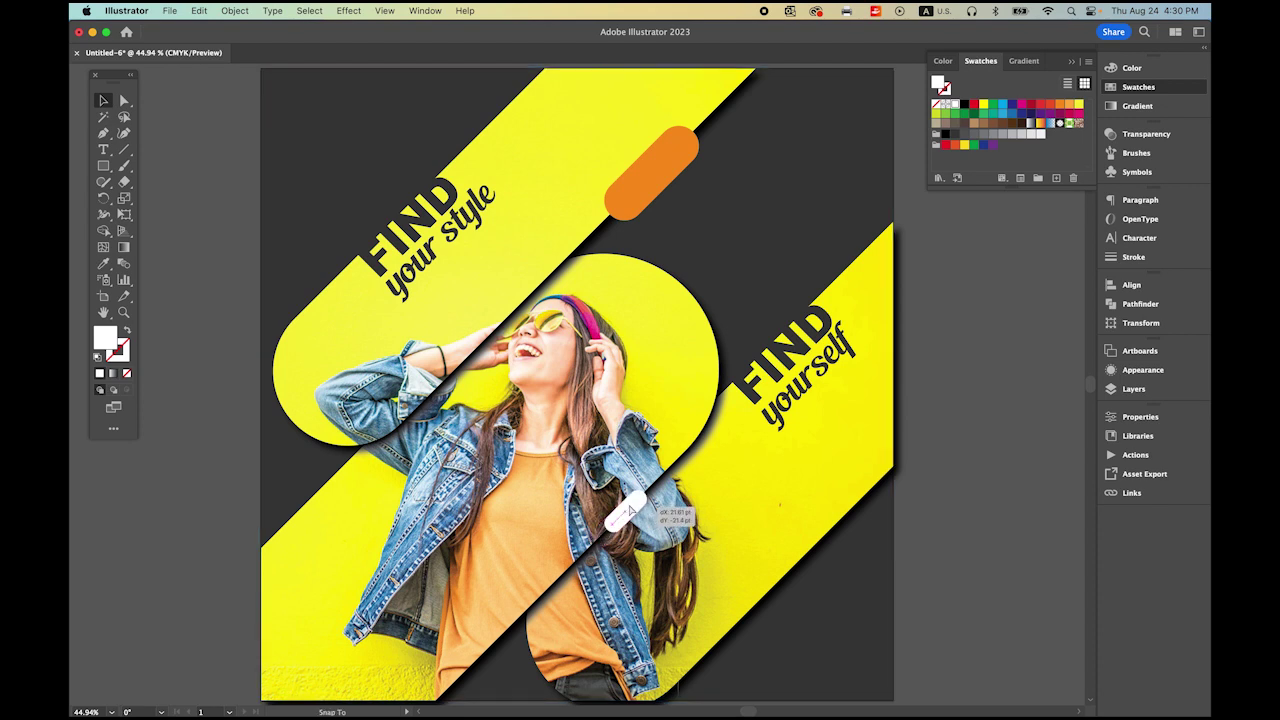
{"action": "left_click", "coordinate": [967, 508]}
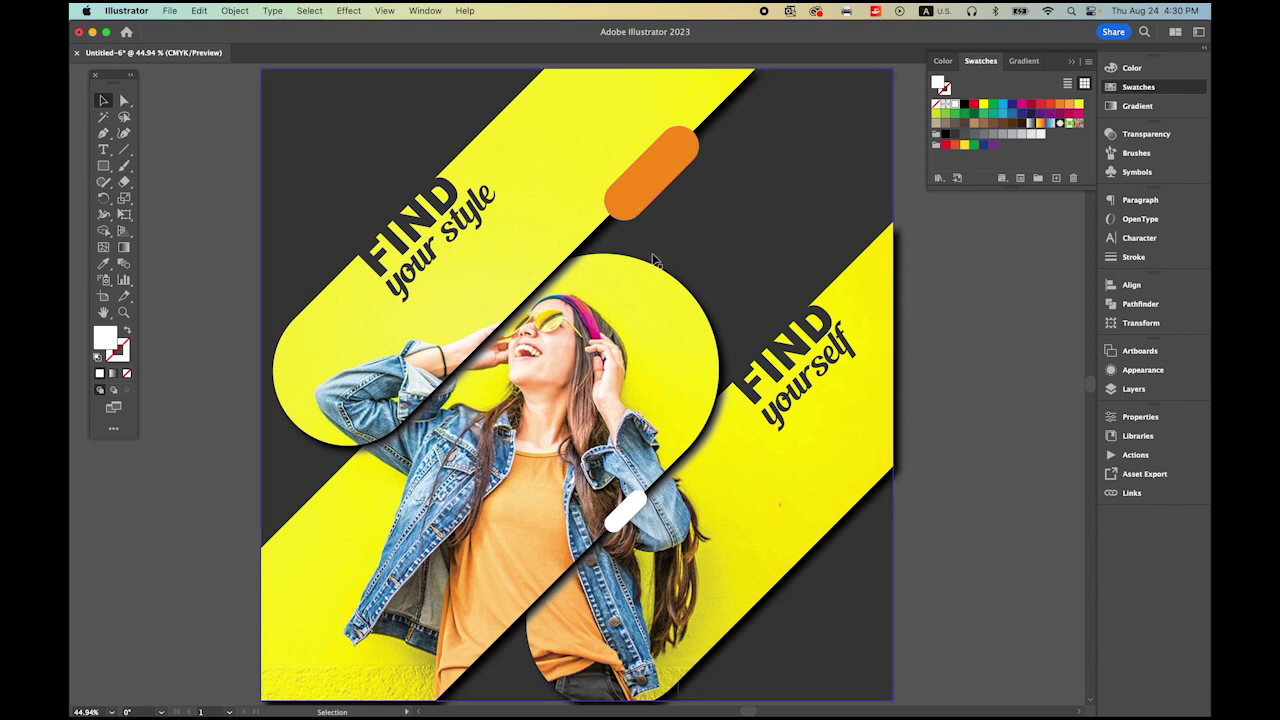
Save the poster as the Illustrator file yellow_style in the Find_your_style folder, keeping the default Illustrator options
{"action": "left_click", "coordinate": [170, 10]}
{"action": "left_click", "coordinate": [211, 159]}
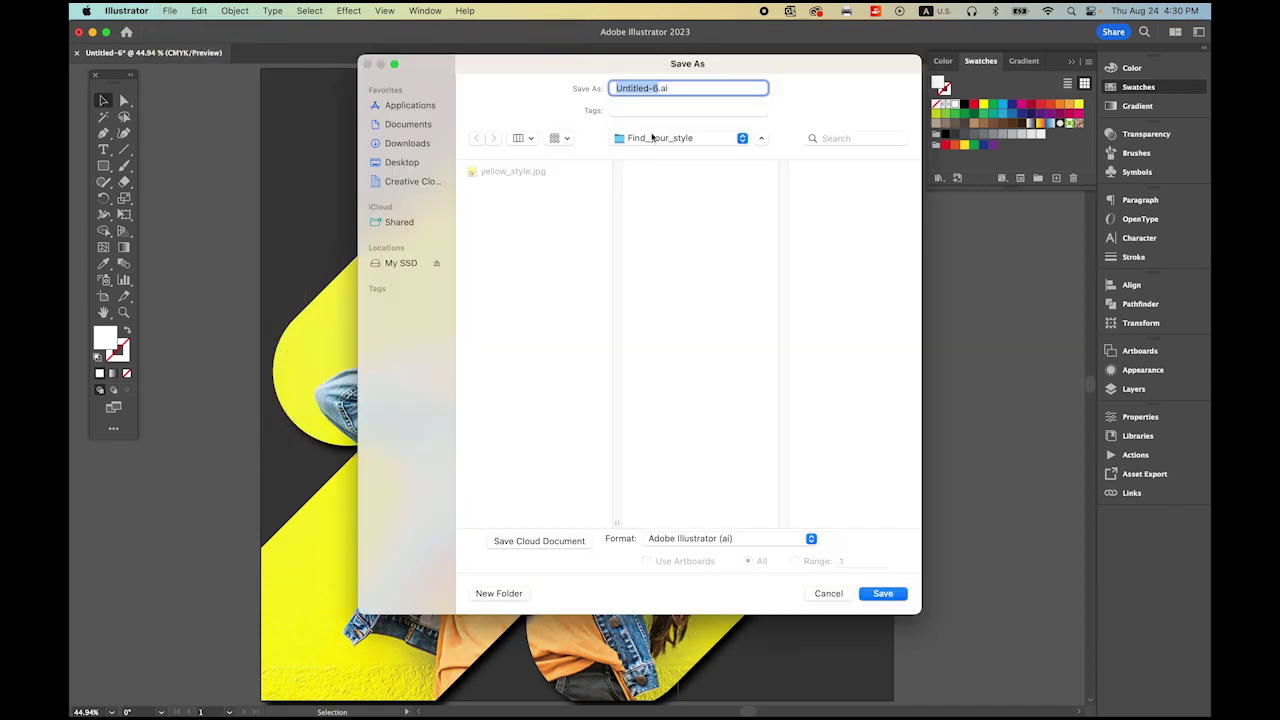
{"action": "type", "text": "yellow_style"}
{"action": "left_click", "coordinate": [902, 595]}
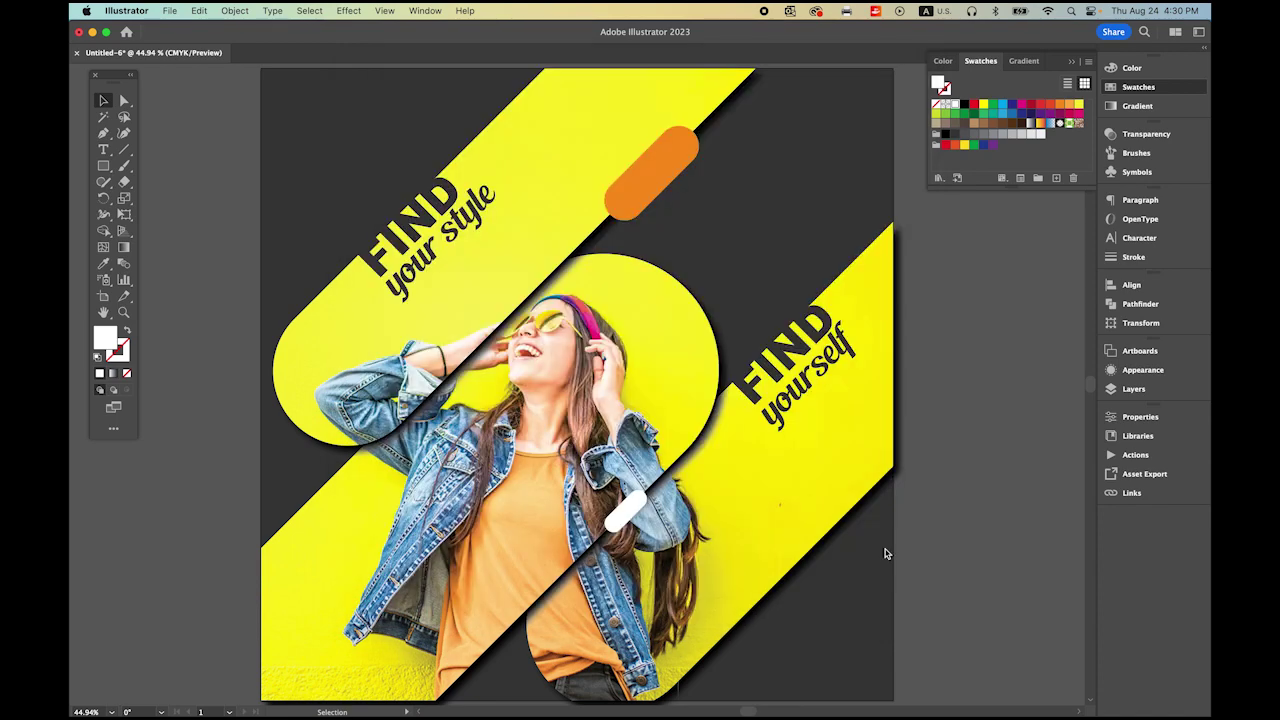
{"action": "left_click", "coordinate": [387, 515]}
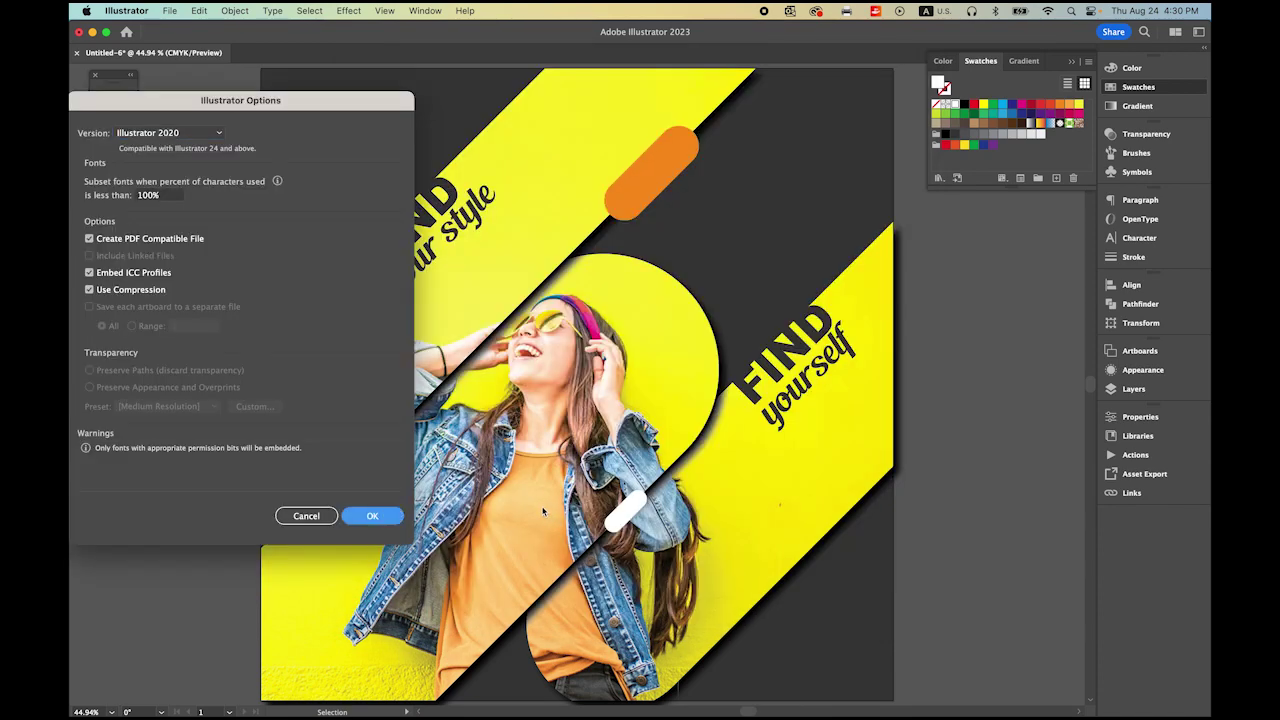
{"action": "key", "text": "Return"}
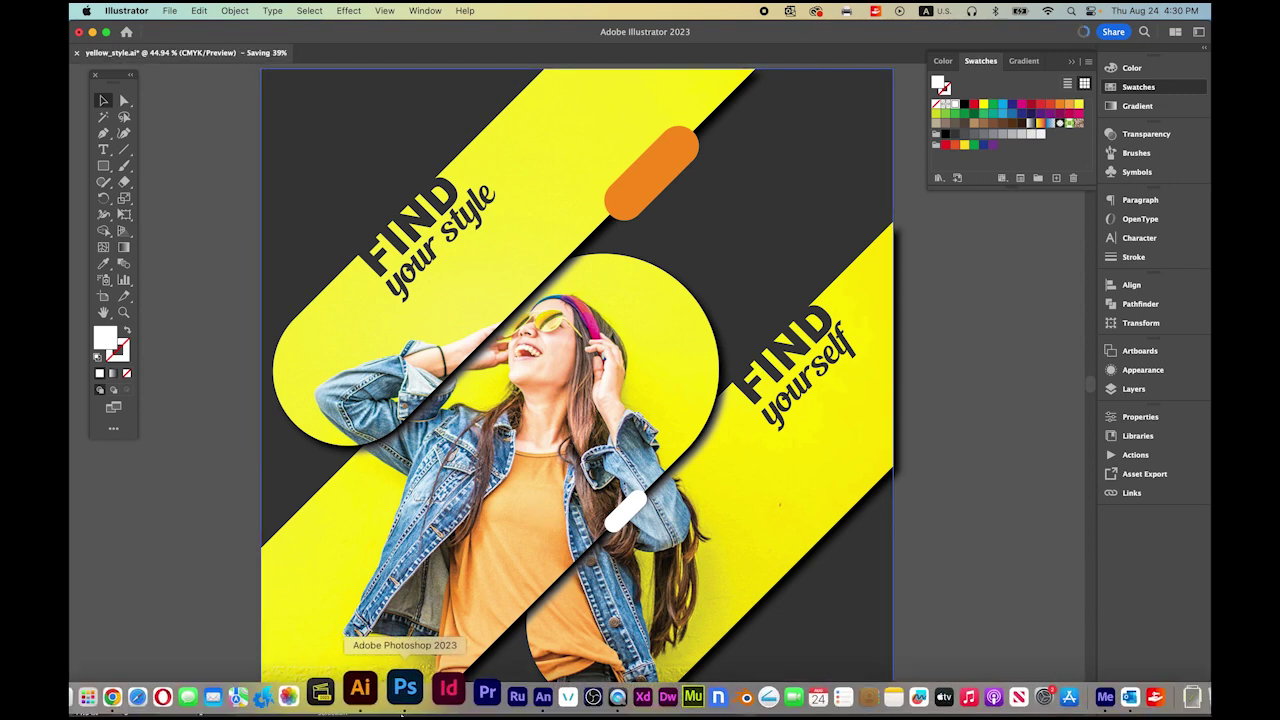
Switch to Adobe Animate and create a 1000 × 1000 px HTML5 Canvas document at 30 fps
{"action": "left_click", "coordinate": [520, 712]}
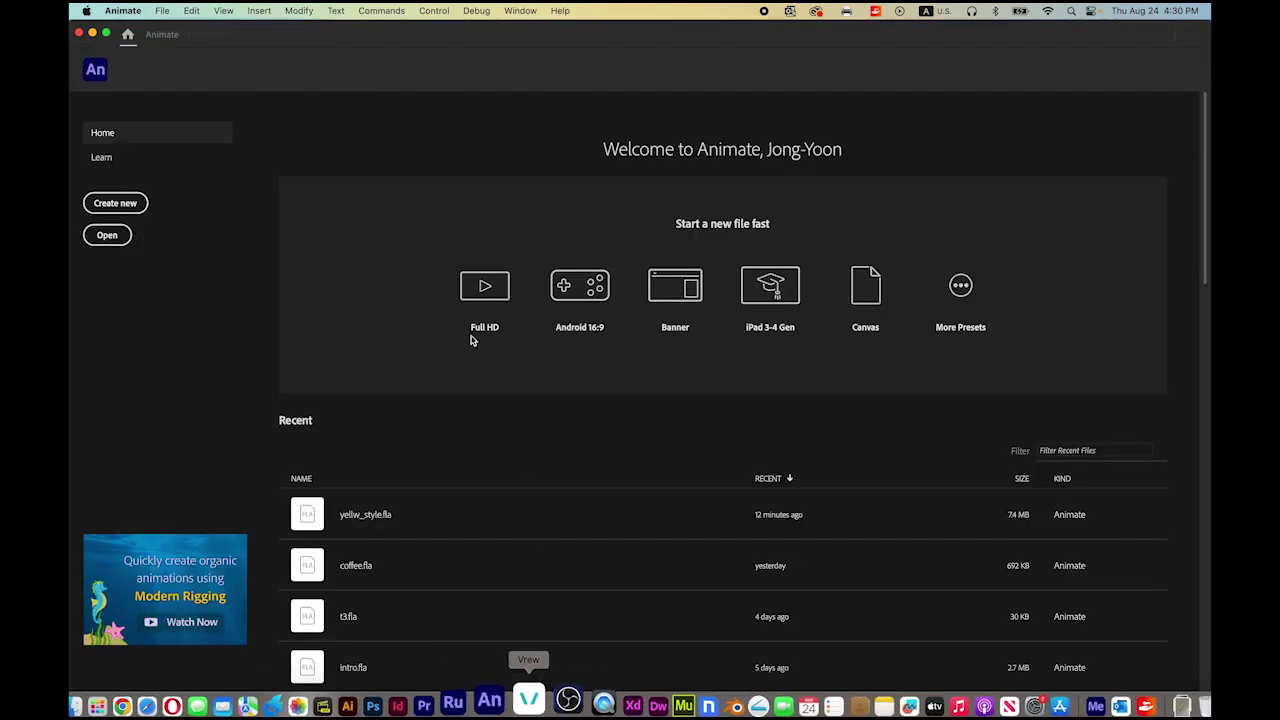
{"action": "left_click", "coordinate": [117, 204]}
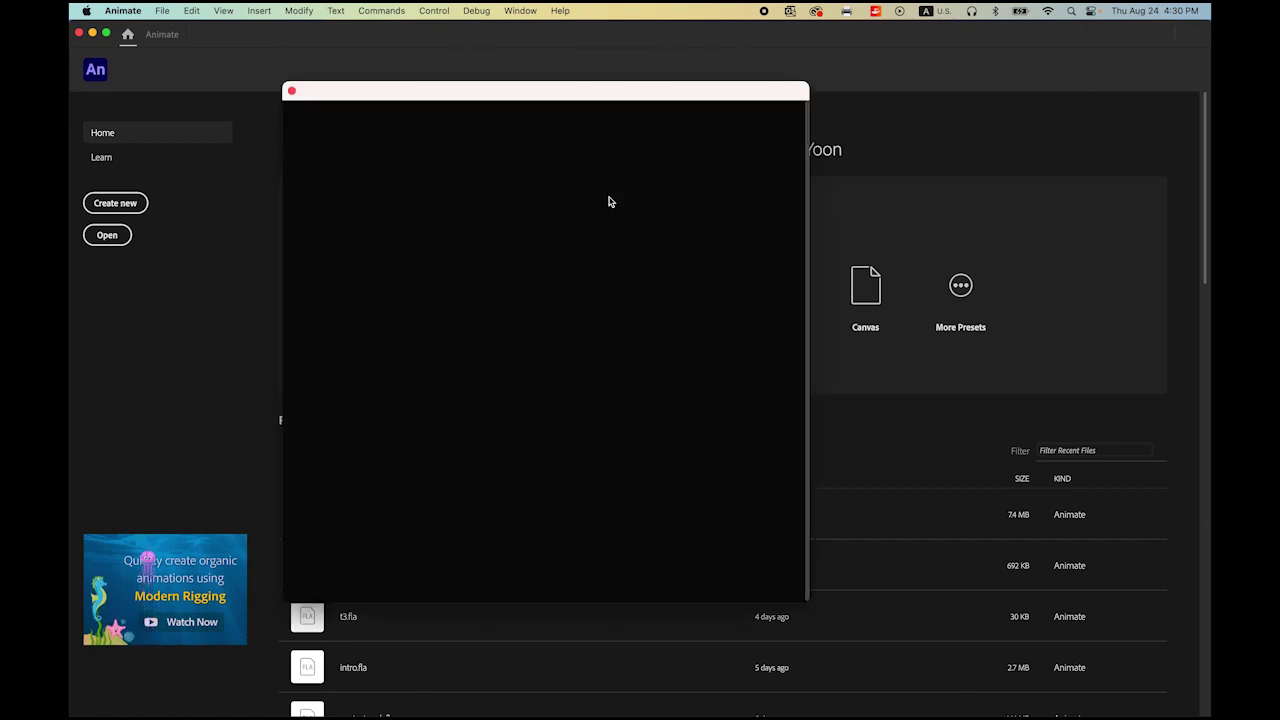
{"action": "left_click", "coordinate": [679, 249]}
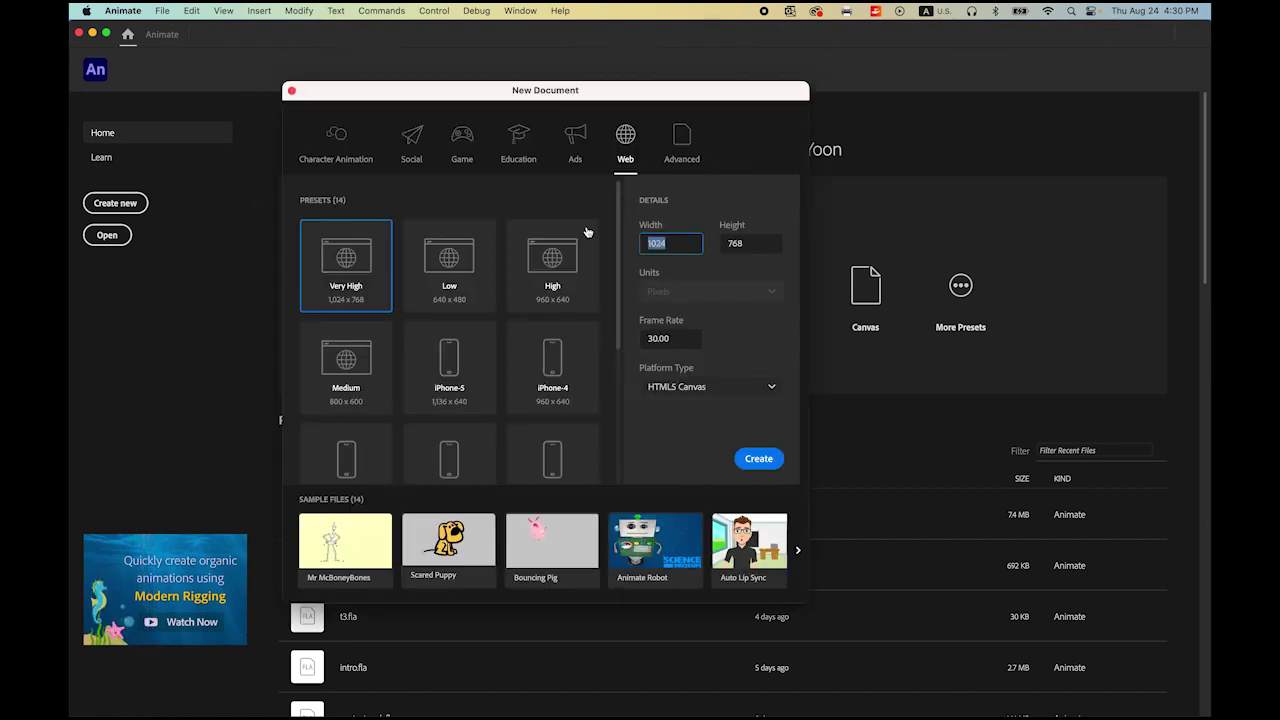
{"action": "type", "text": "1000"}
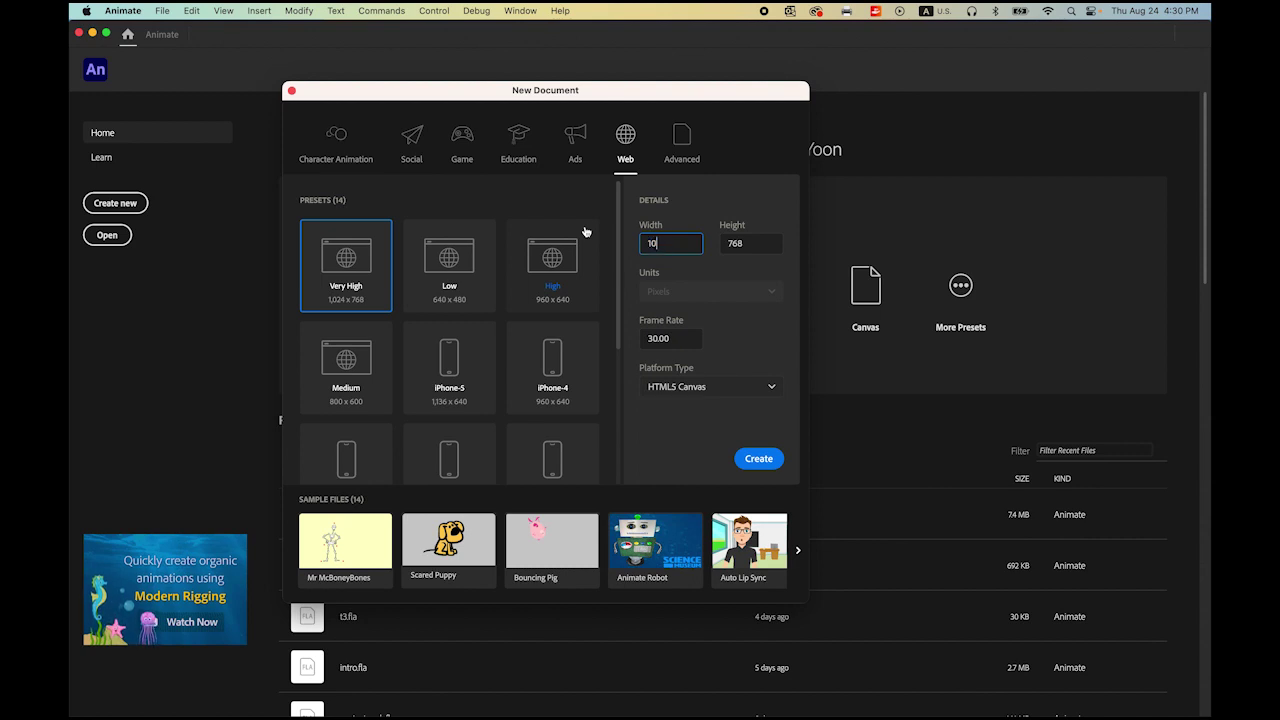
{"action": "left_click", "coordinate": [723, 246]}
{"action": "double_click", "coordinate": [722, 236]}
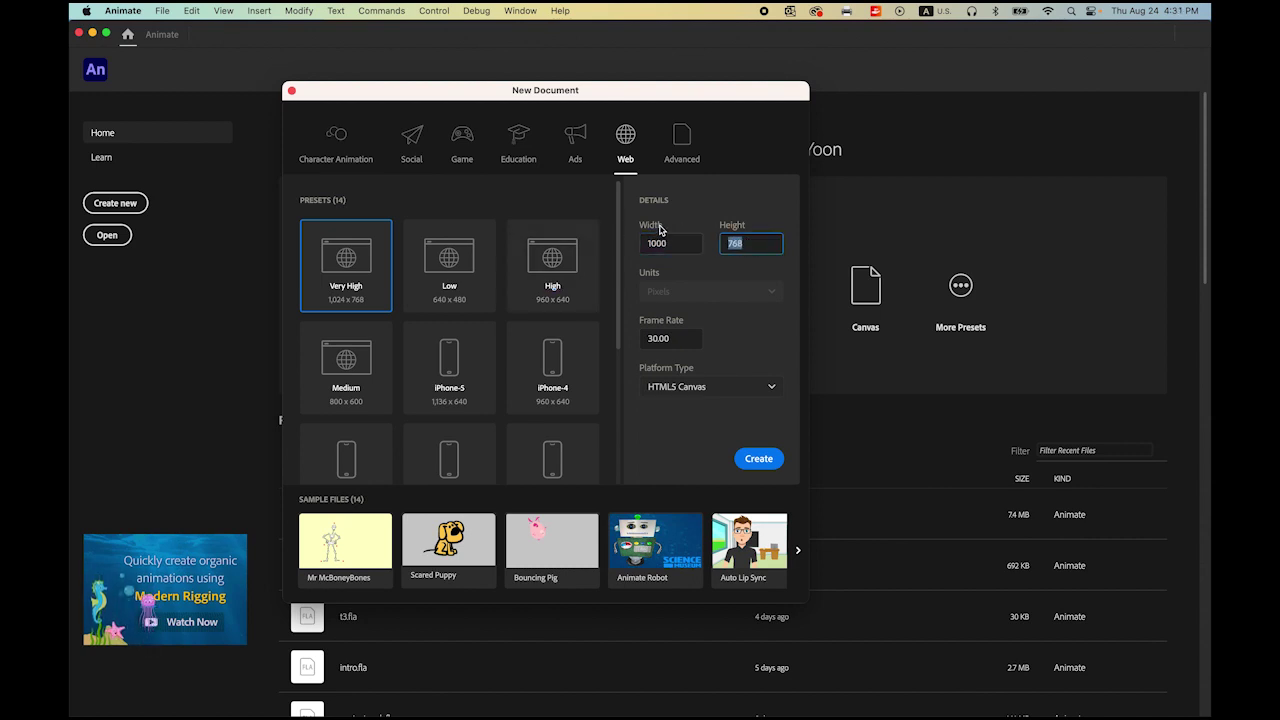
{"action": "type", "text": "1000"}
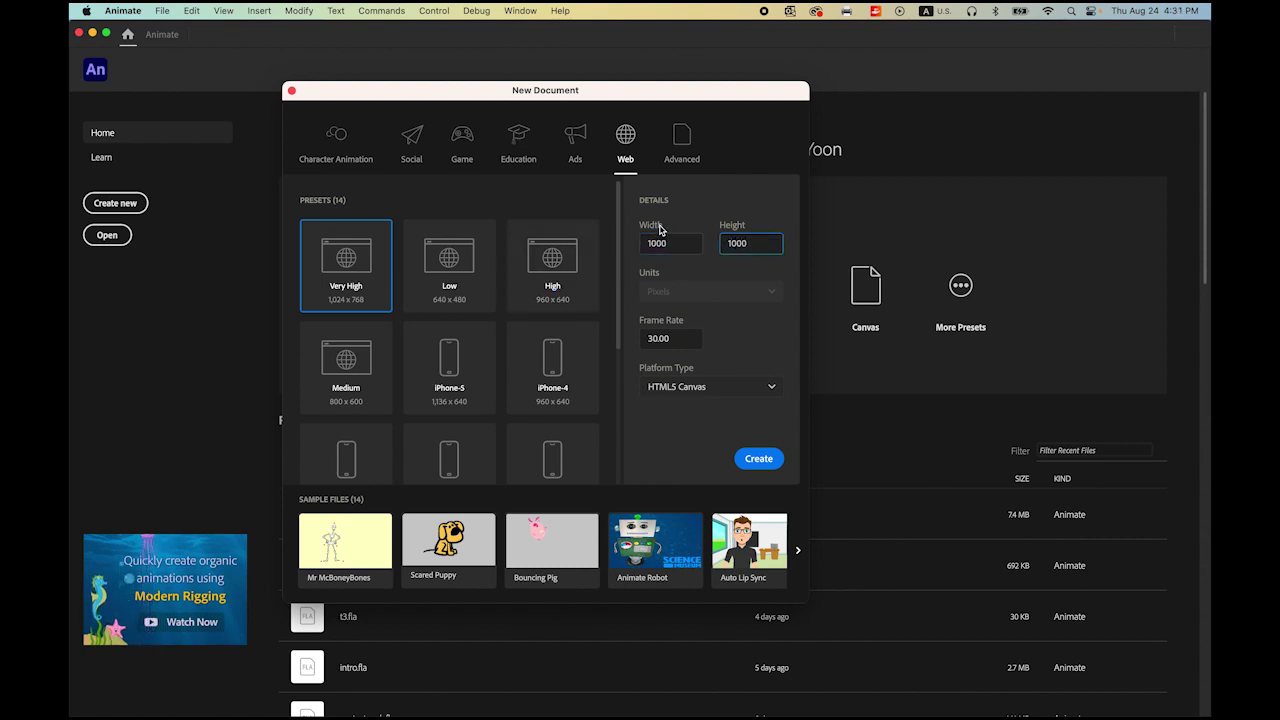
{"action": "left_click", "coordinate": [766, 459]}
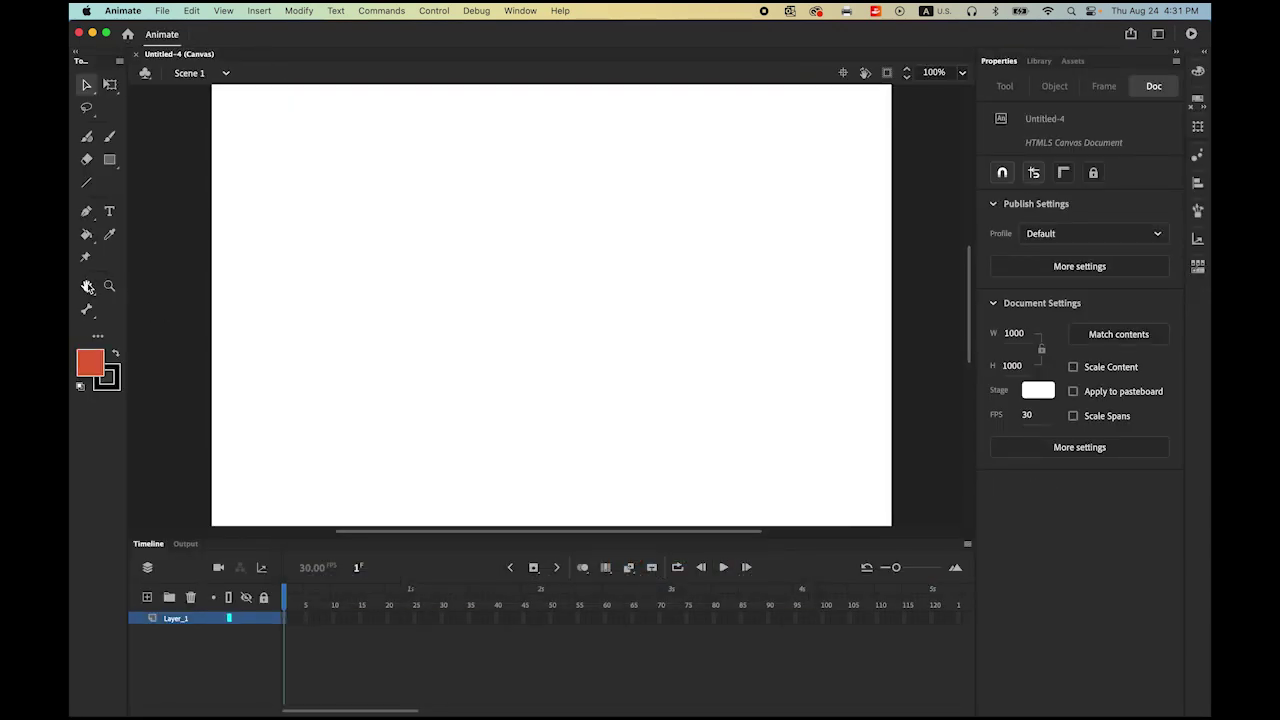
{"action": "double_click", "coordinate": [87, 287]}
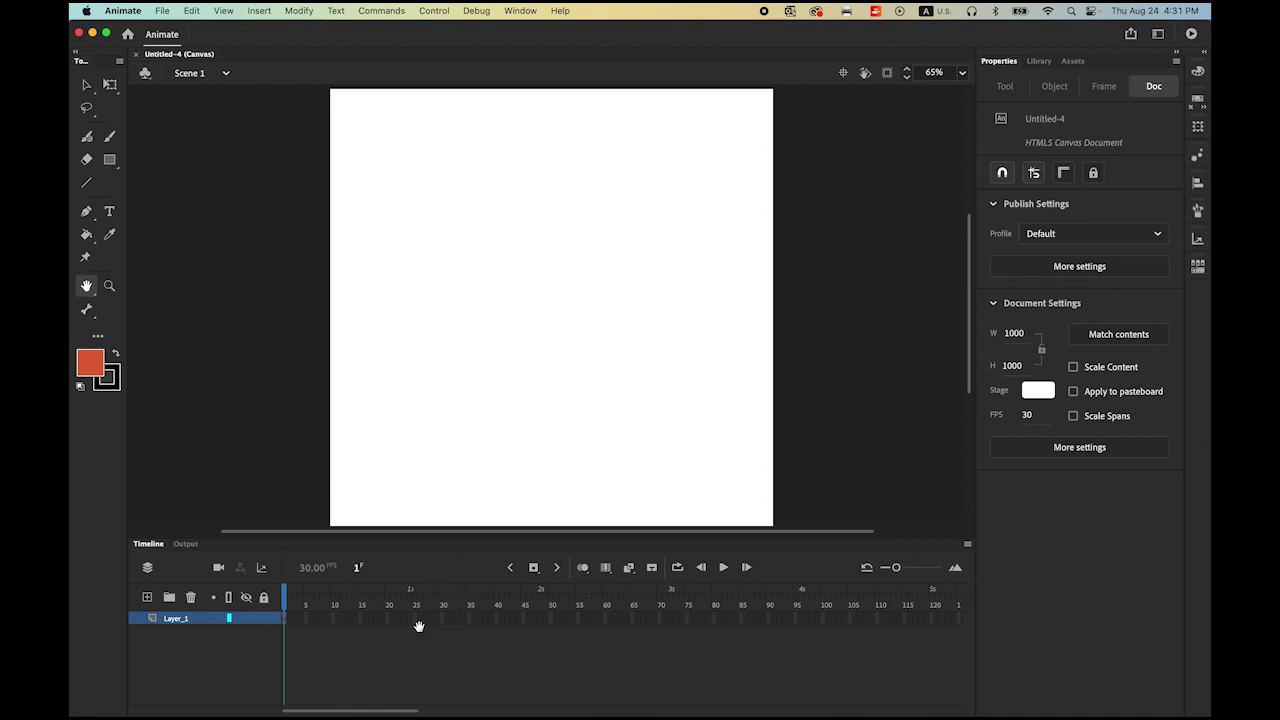
Switch to Illustrator and copy all the poster artwork except the dark background rectangle
{"action": "left_click", "coordinate": [378, 700]}
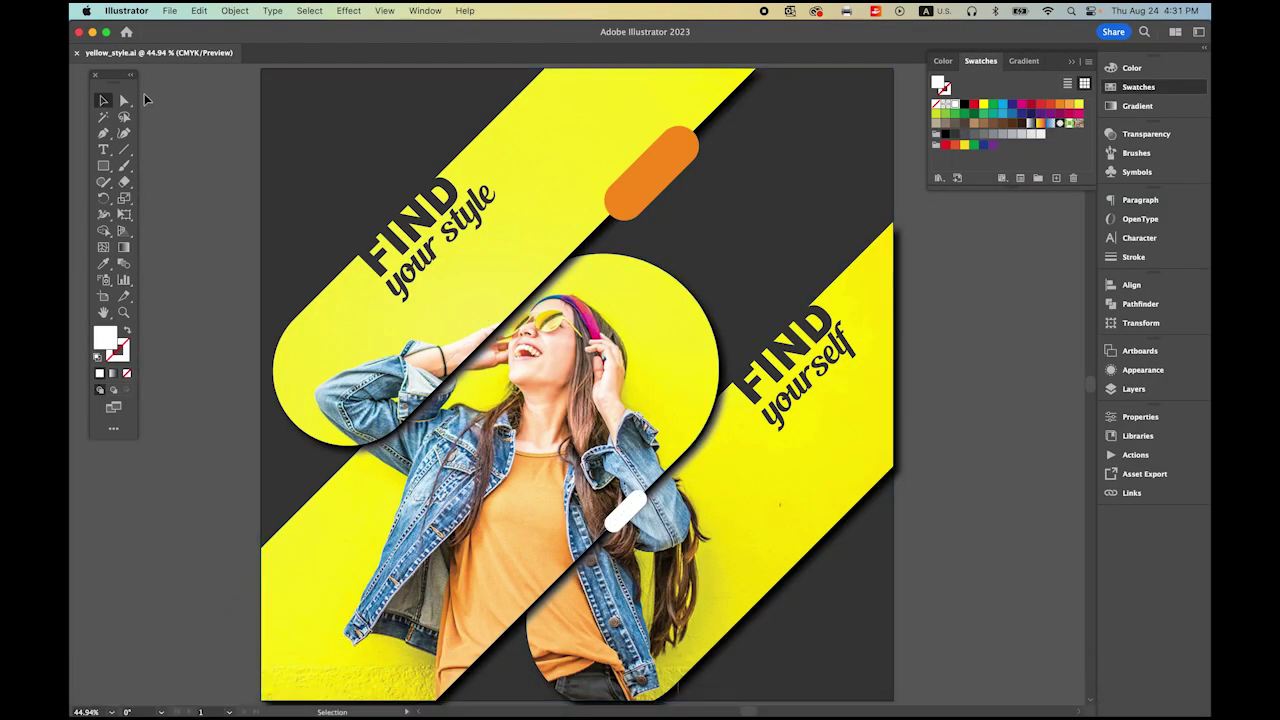
{"action": "left_click_drag", "start_coordinate": [200, 101], "coordinate": [914, 630]}
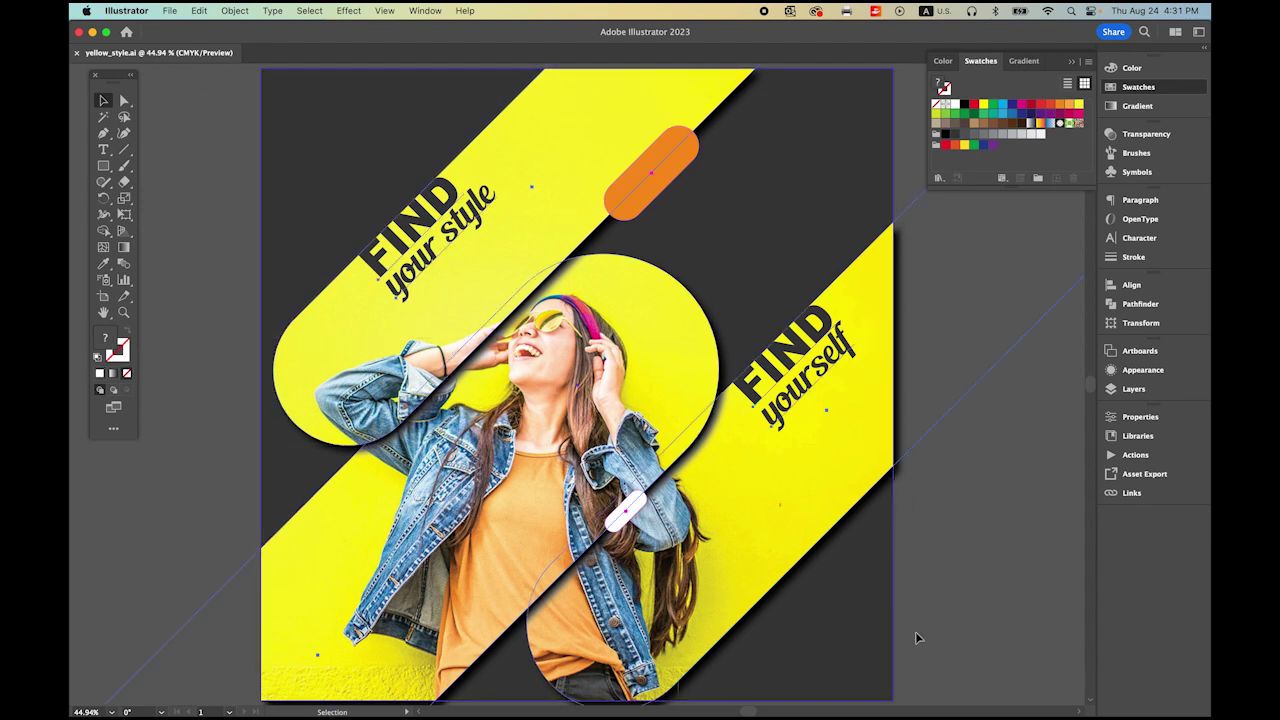
{"action": "left_click", "coordinate": [350, 140], "text": "shift"}
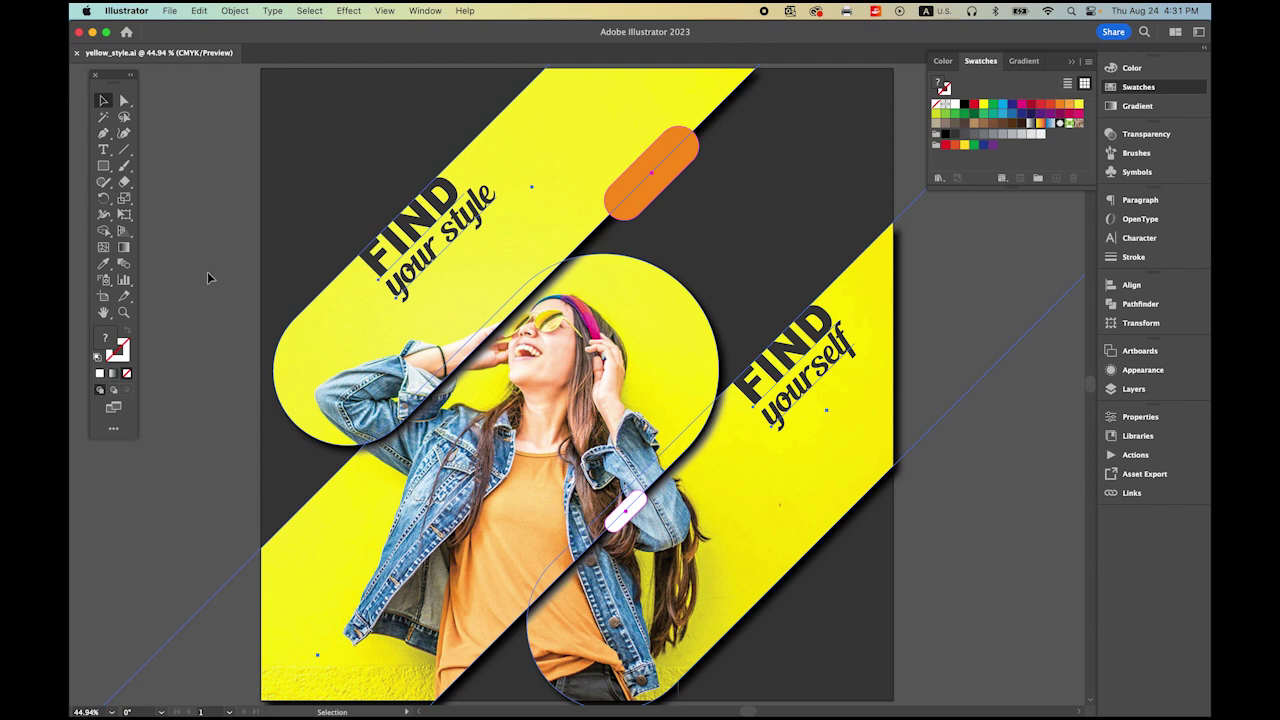
{"action": "left_click", "coordinate": [199, 10]}
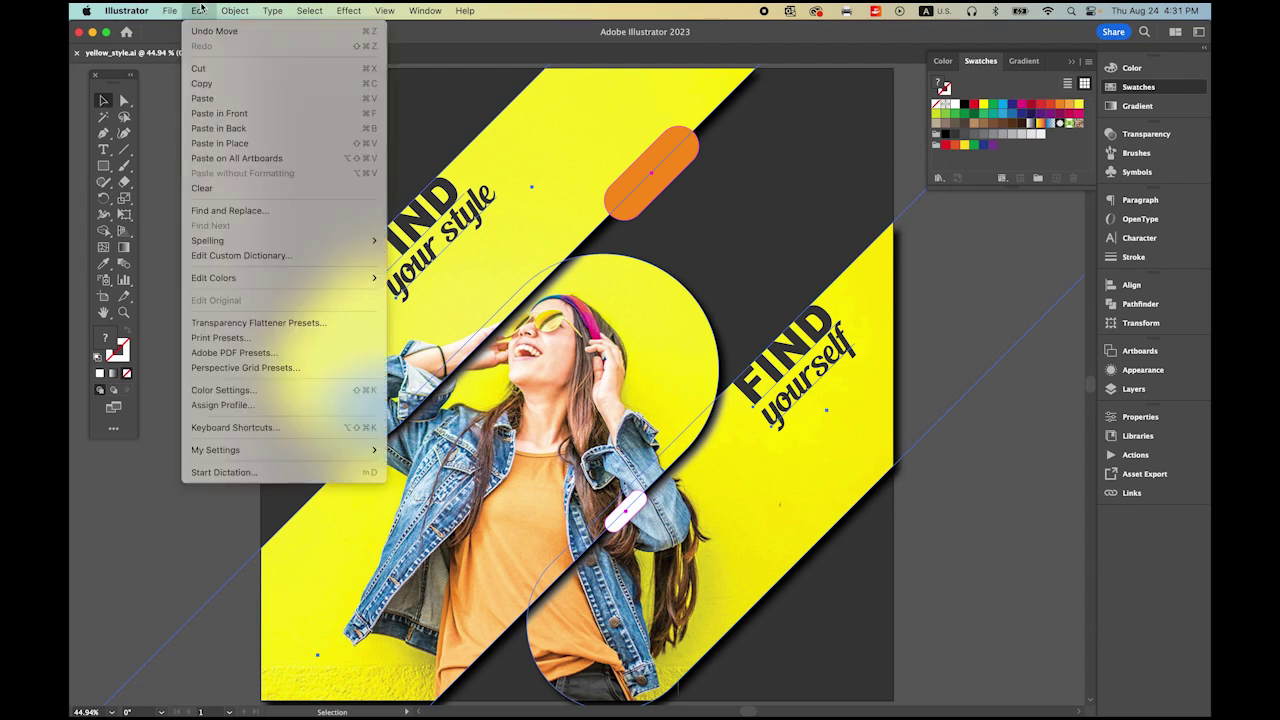
{"action": "left_click", "coordinate": [225, 88]}
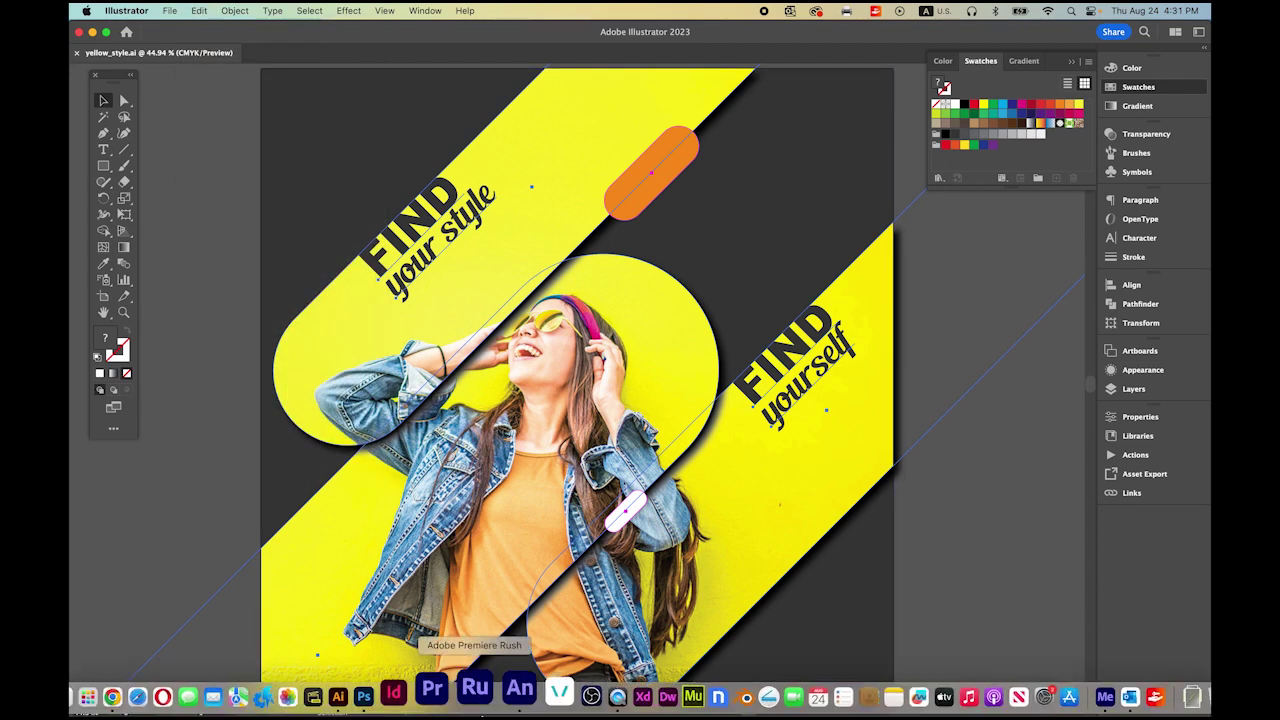
Switch to Animate and paste the copied artwork centred on the stage using the AI file importer preferences, then return to the timeline
{"action": "left_click", "coordinate": [510, 695]}
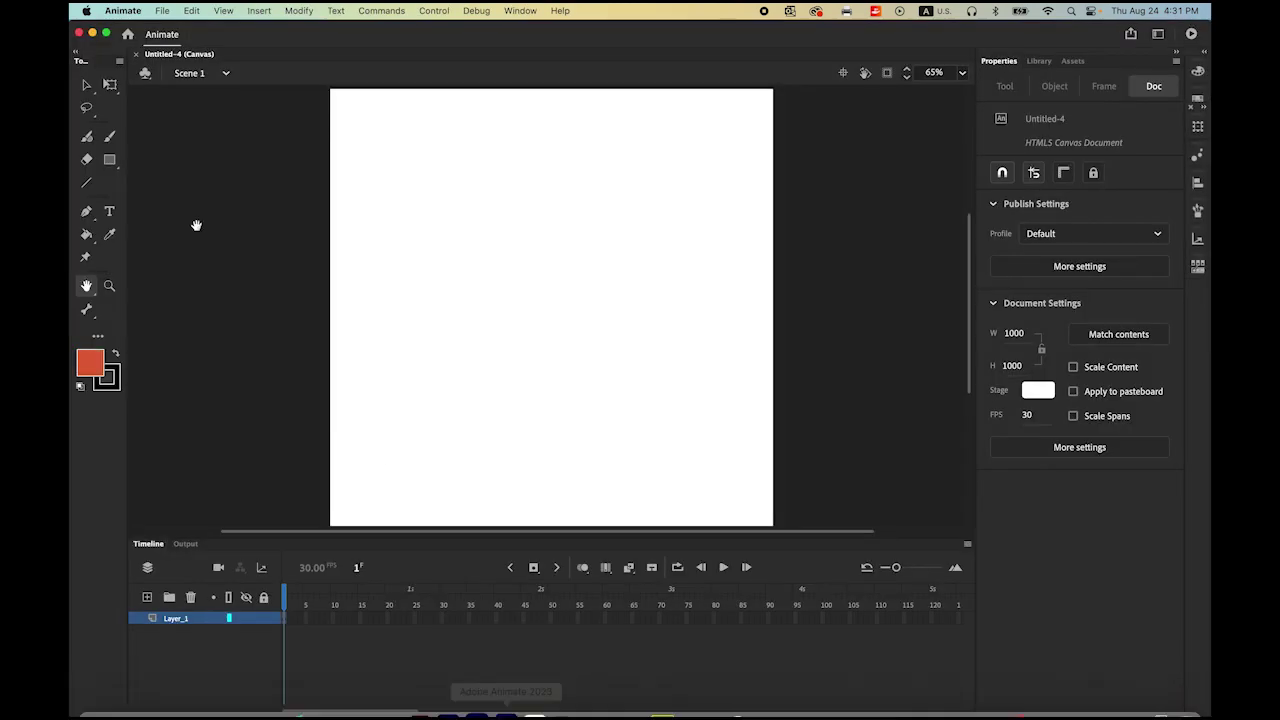
{"action": "left_click", "coordinate": [192, 10]}
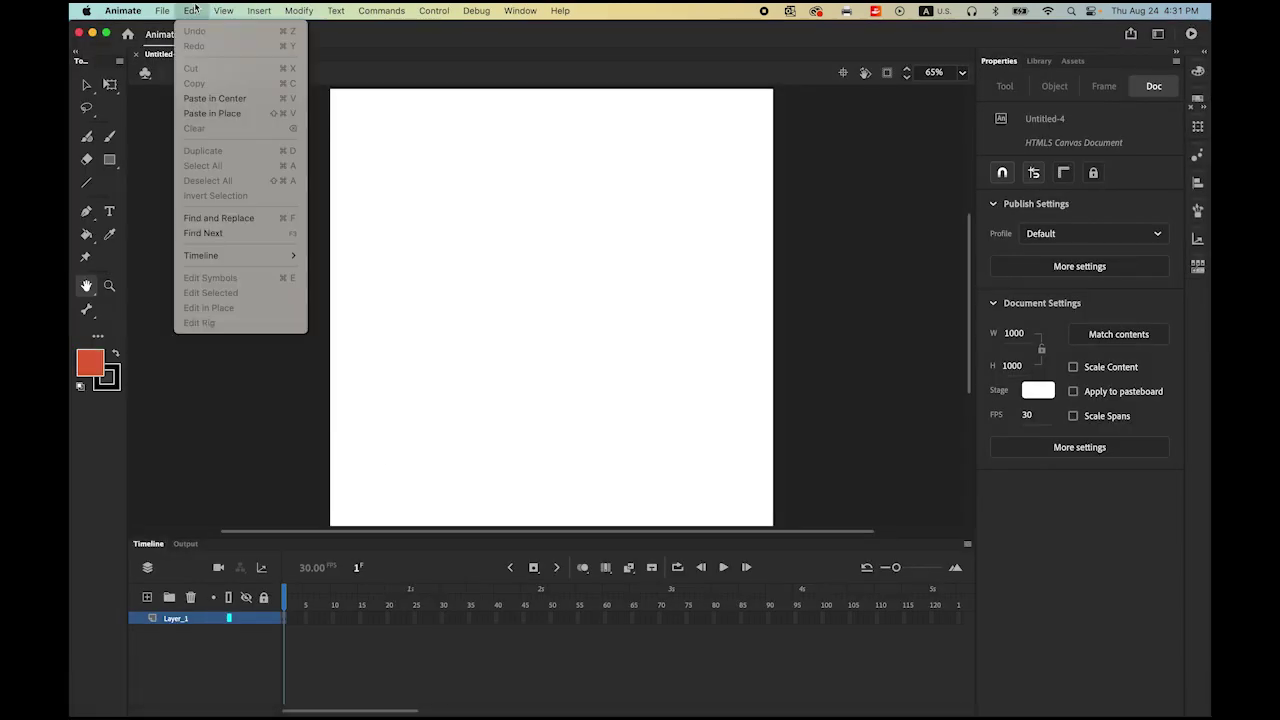
{"action": "left_click", "coordinate": [223, 98]}
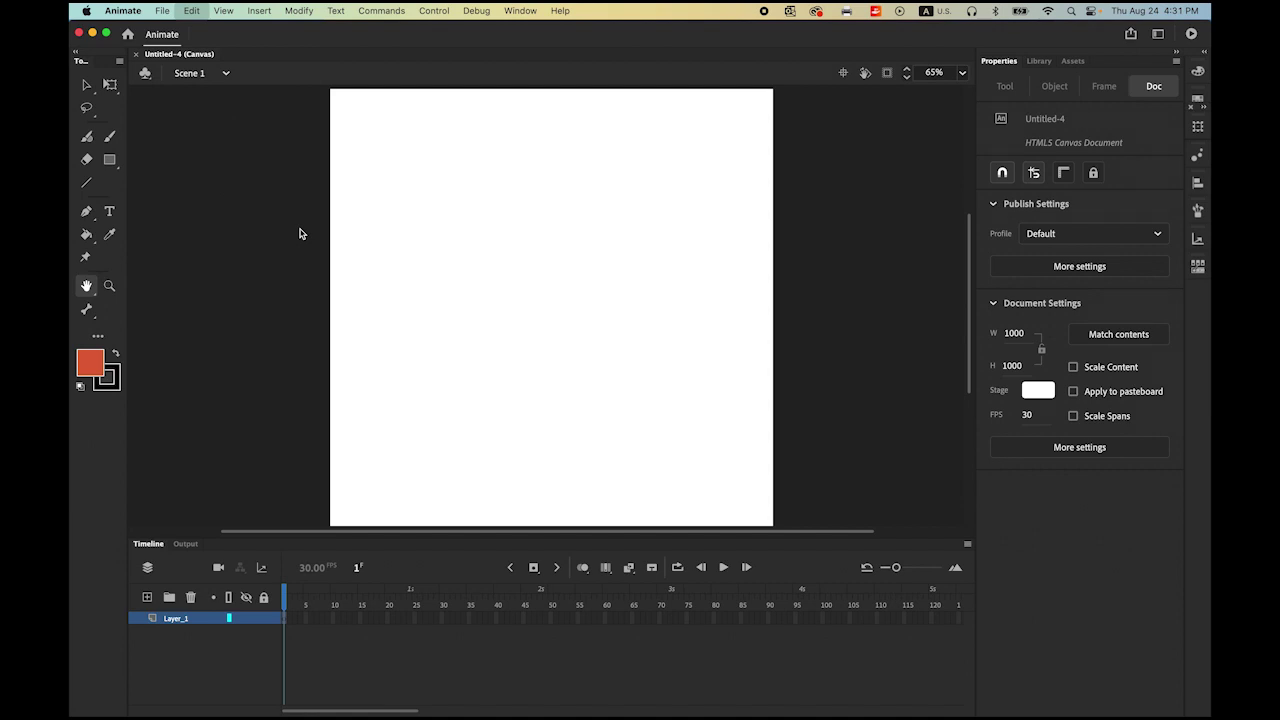
{"action": "key", "text": "super+v"}
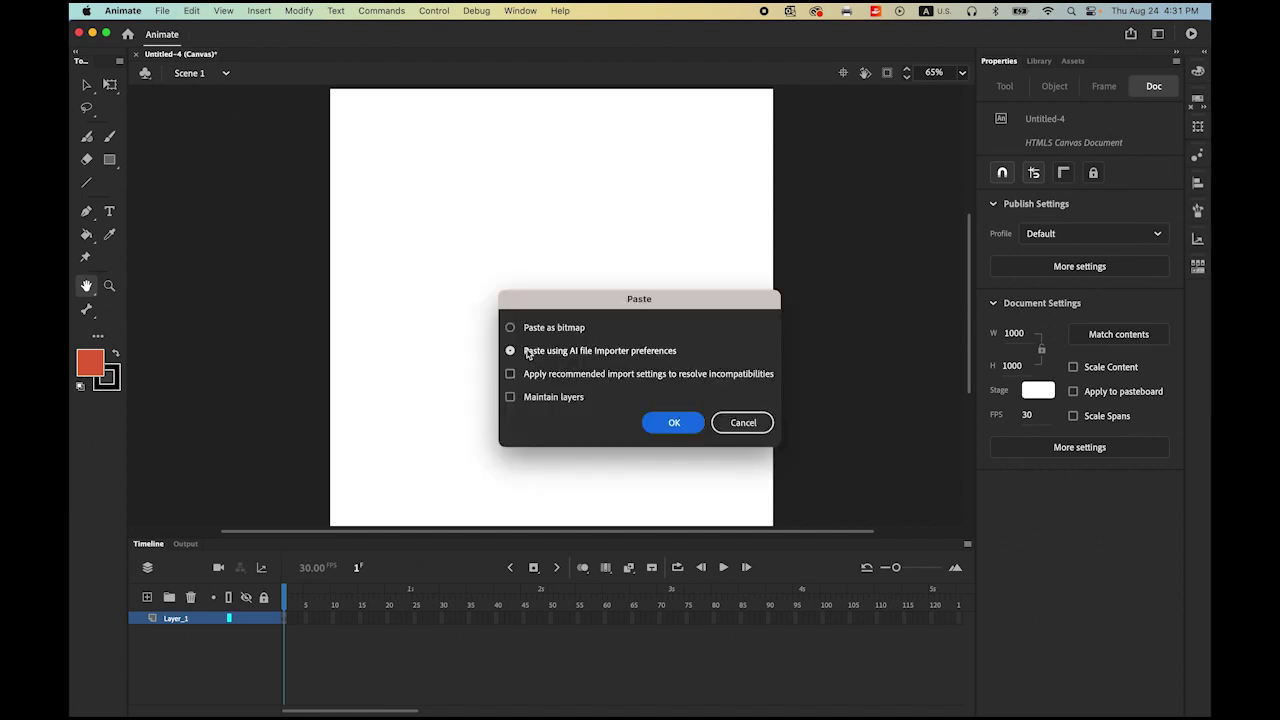
{"action": "left_click", "coordinate": [684, 423]}
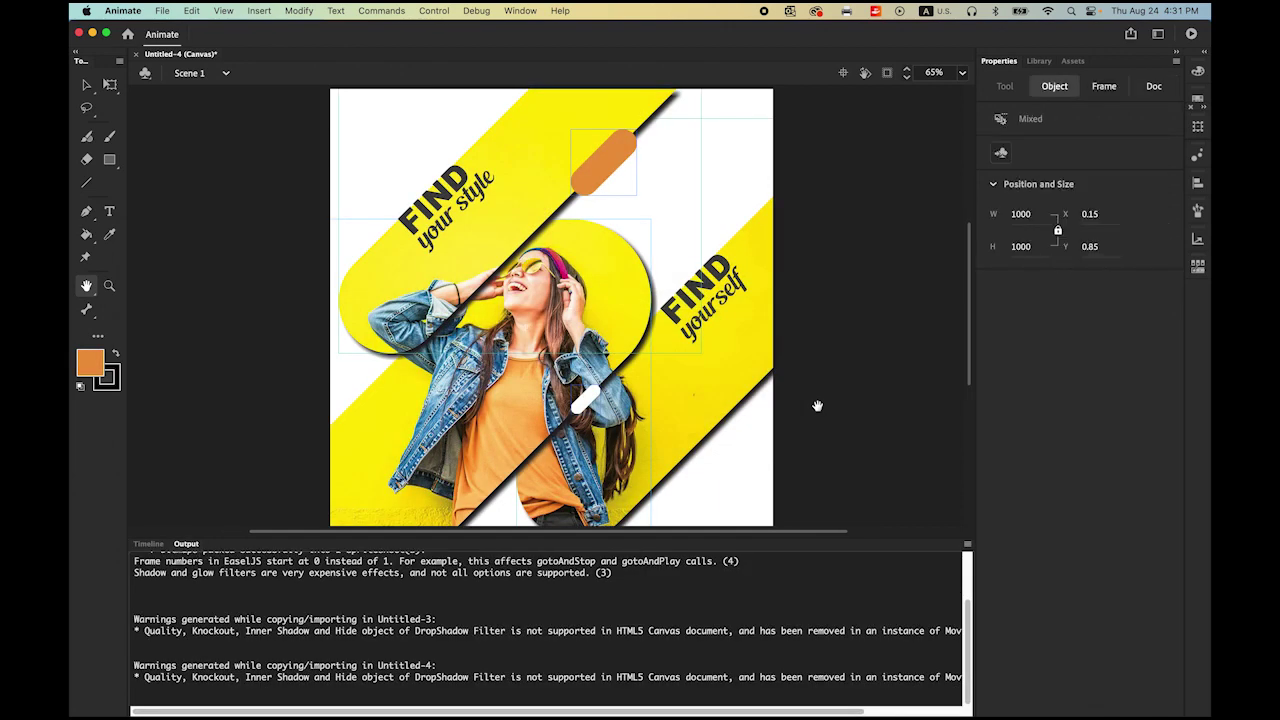
{"action": "left_click", "coordinate": [148, 544]}
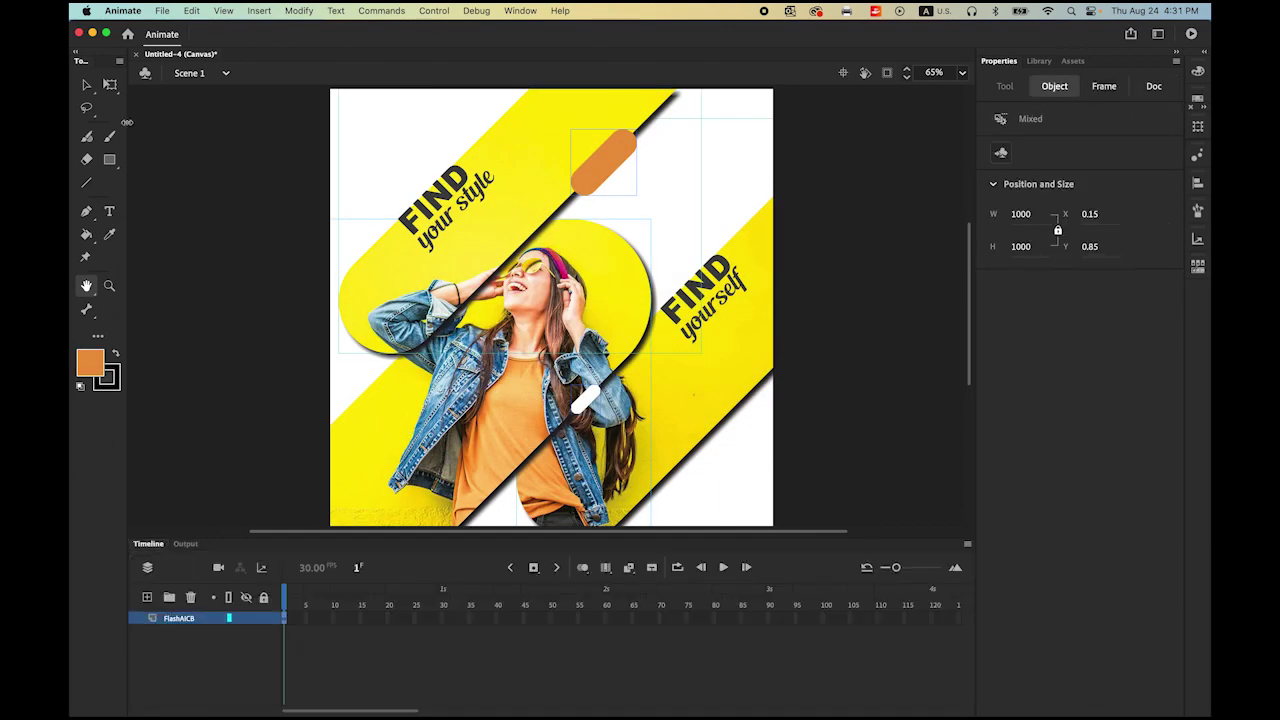
Set the stage colour to the dark grey sampled from the "FIND yourself" headline lettering
{"action": "left_click", "coordinate": [88, 87]}
{"action": "left_click", "coordinate": [265, 211]}
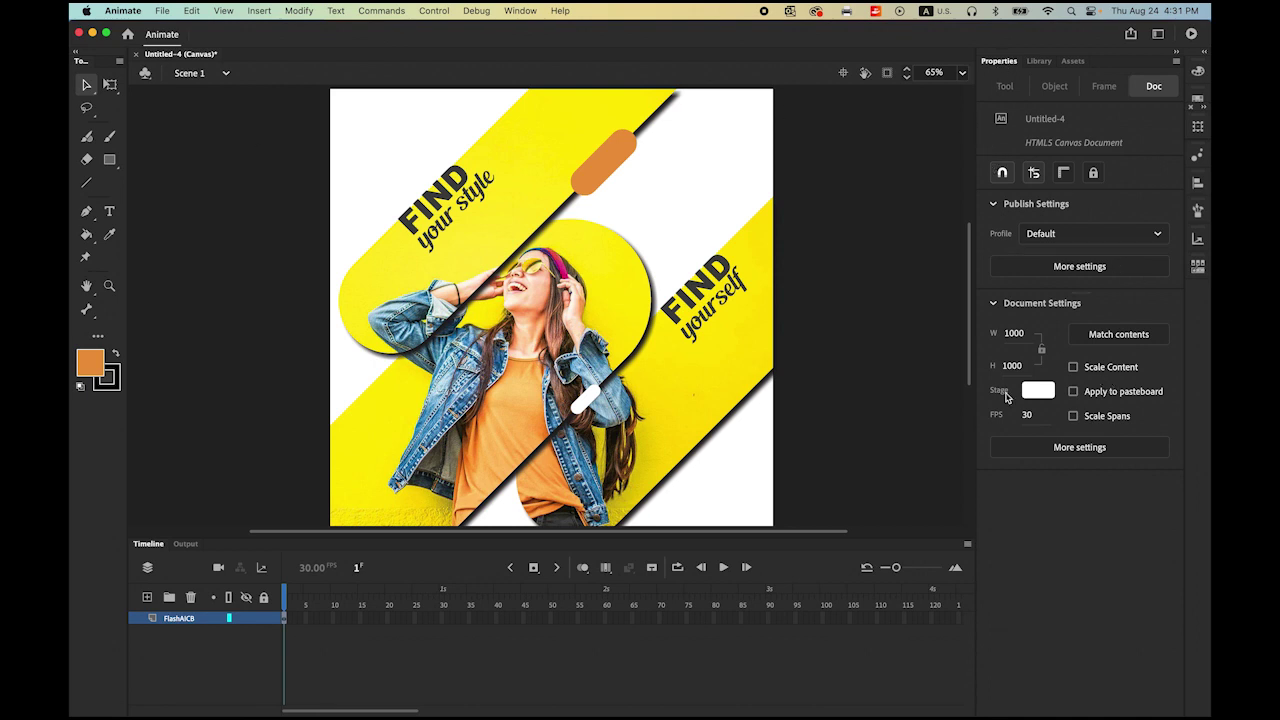
{"action": "left_click", "coordinate": [1040, 390]}
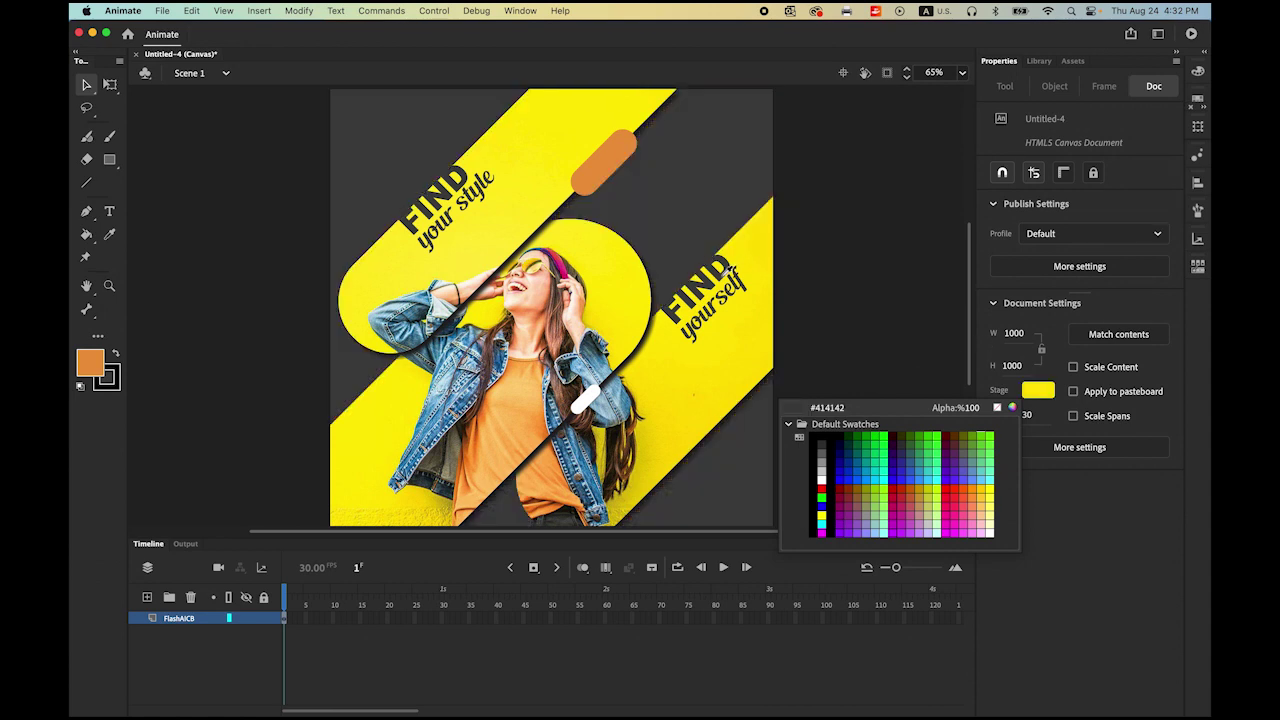
{"action": "left_click", "coordinate": [722, 284]}
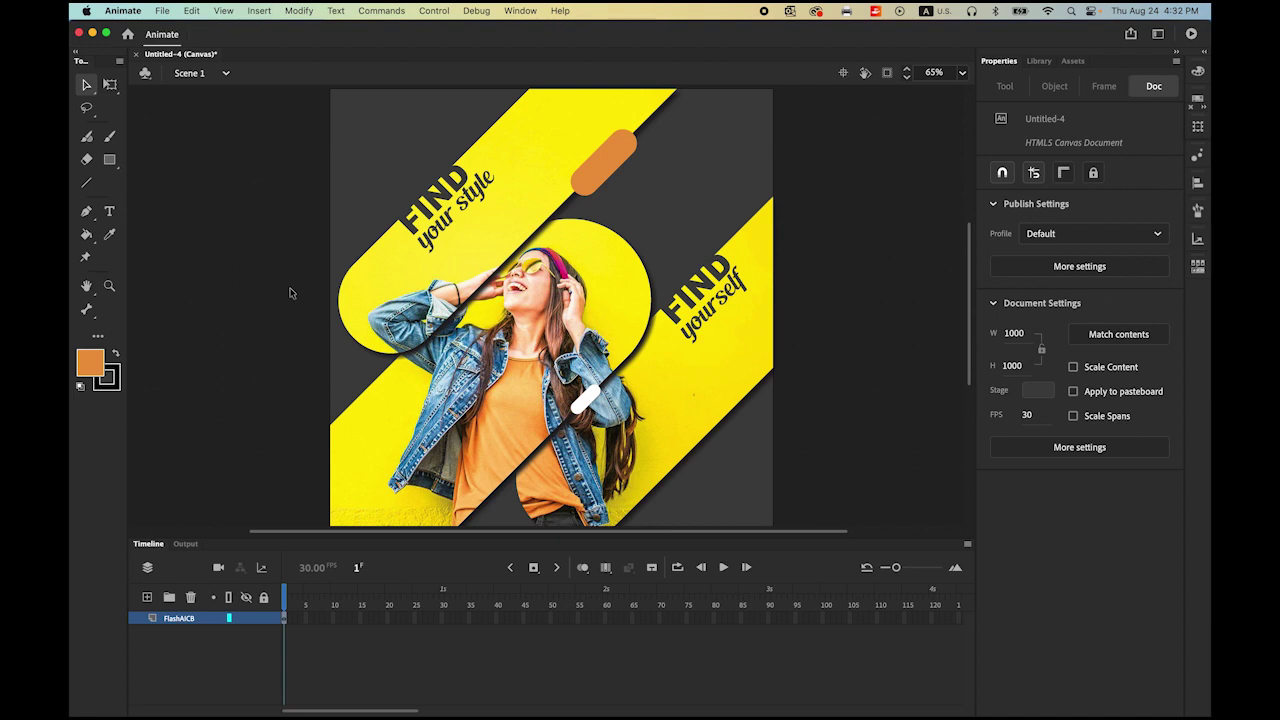
Select all the pasted artwork on the stage and distribute the objects to separate layers
{"action": "left_click_drag", "start_coordinate": [233, 130], "coordinate": [808, 527]}
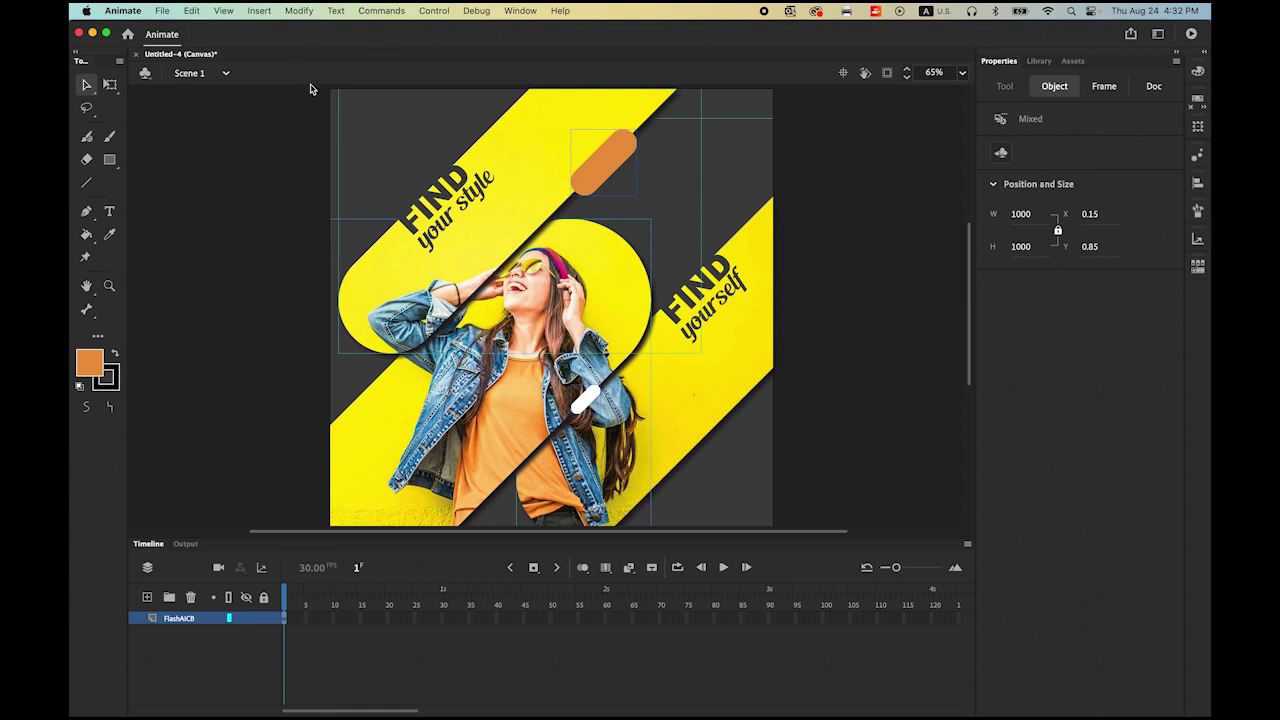
{"action": "left_click", "coordinate": [299, 10]}
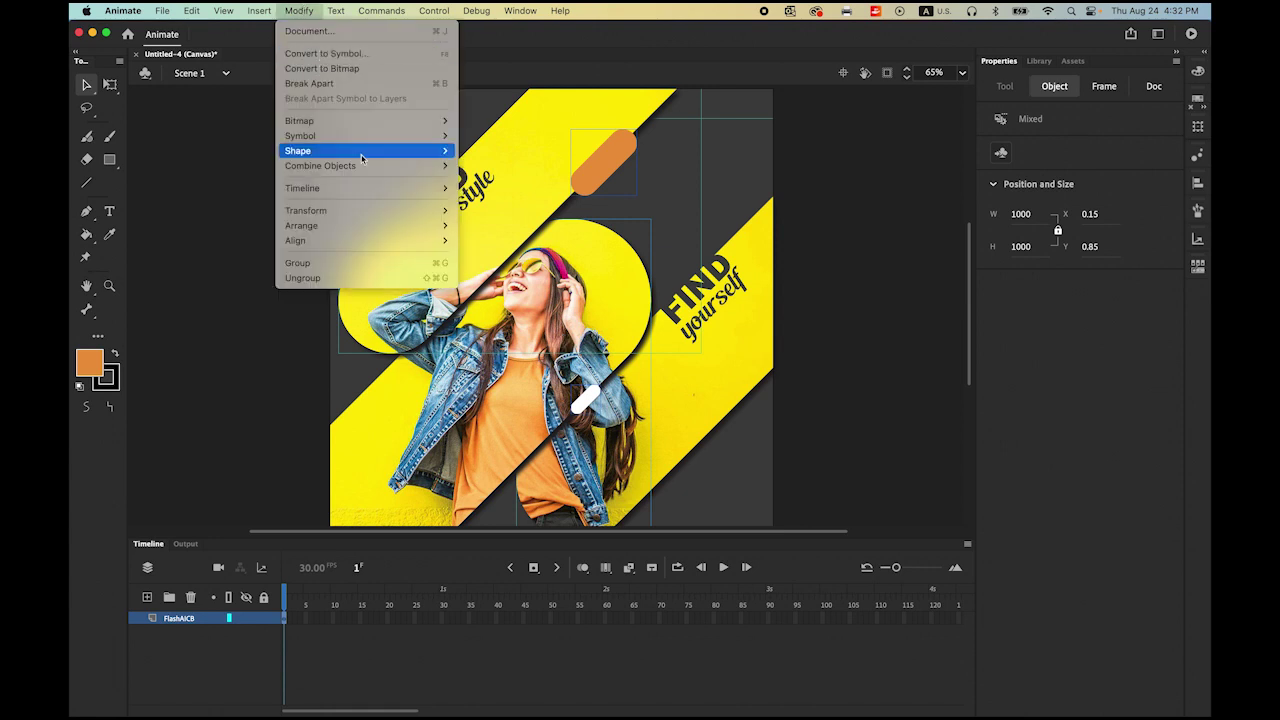
{"action": "mouse_move", "coordinate": [365, 189]}
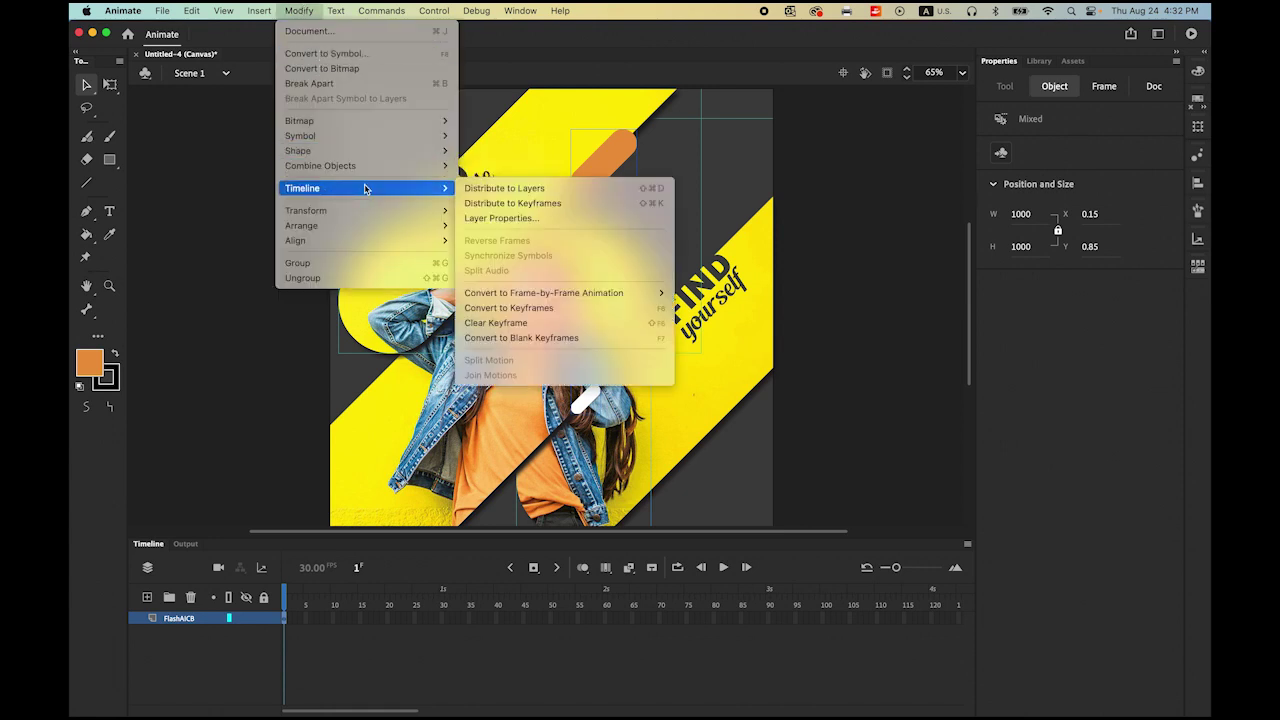
{"action": "left_click", "coordinate": [547, 189]}
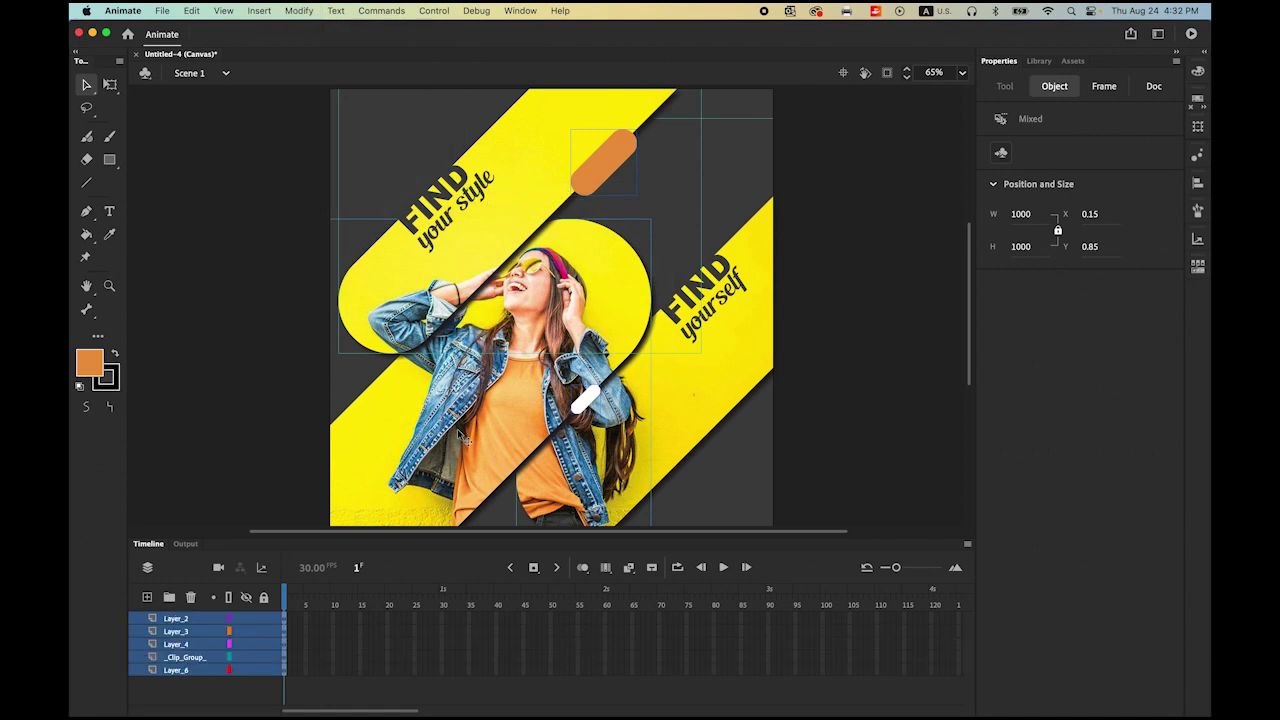
Insert keyframes at frame 15 on all five layers
{"action": "left_click", "coordinate": [361, 674]}
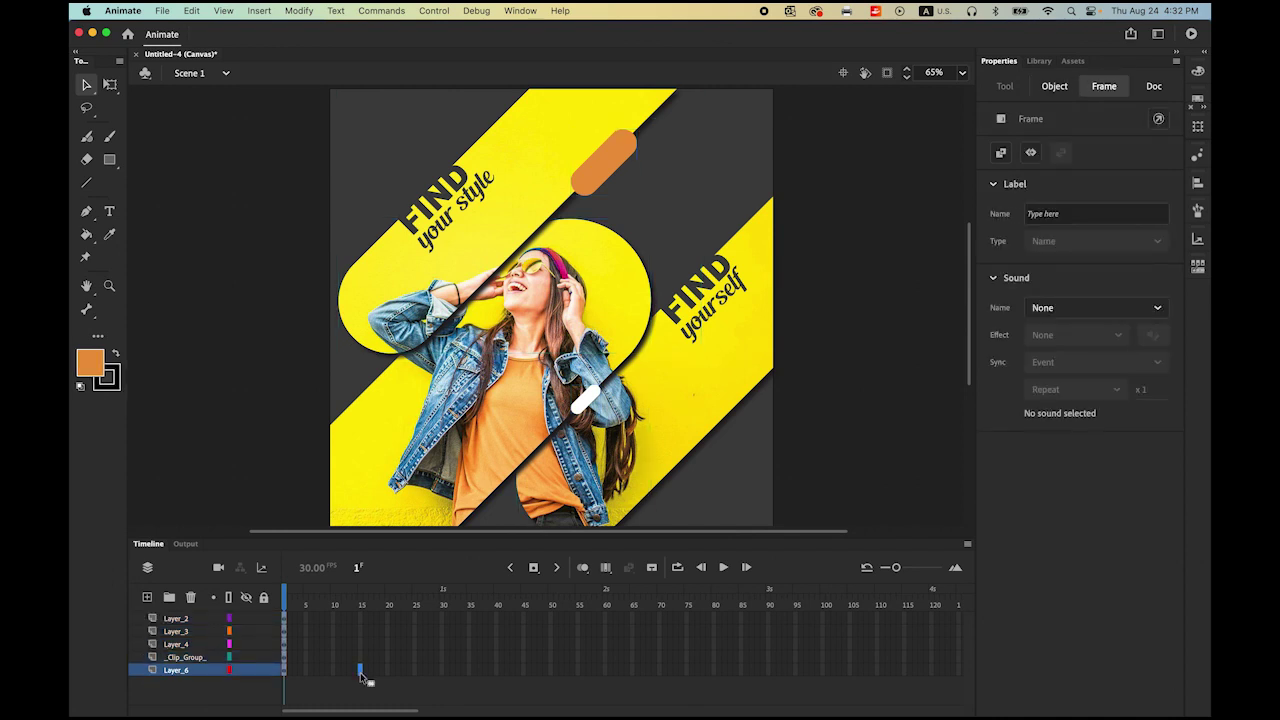
{"action": "left_click", "coordinate": [360, 620], "text": "shift"}
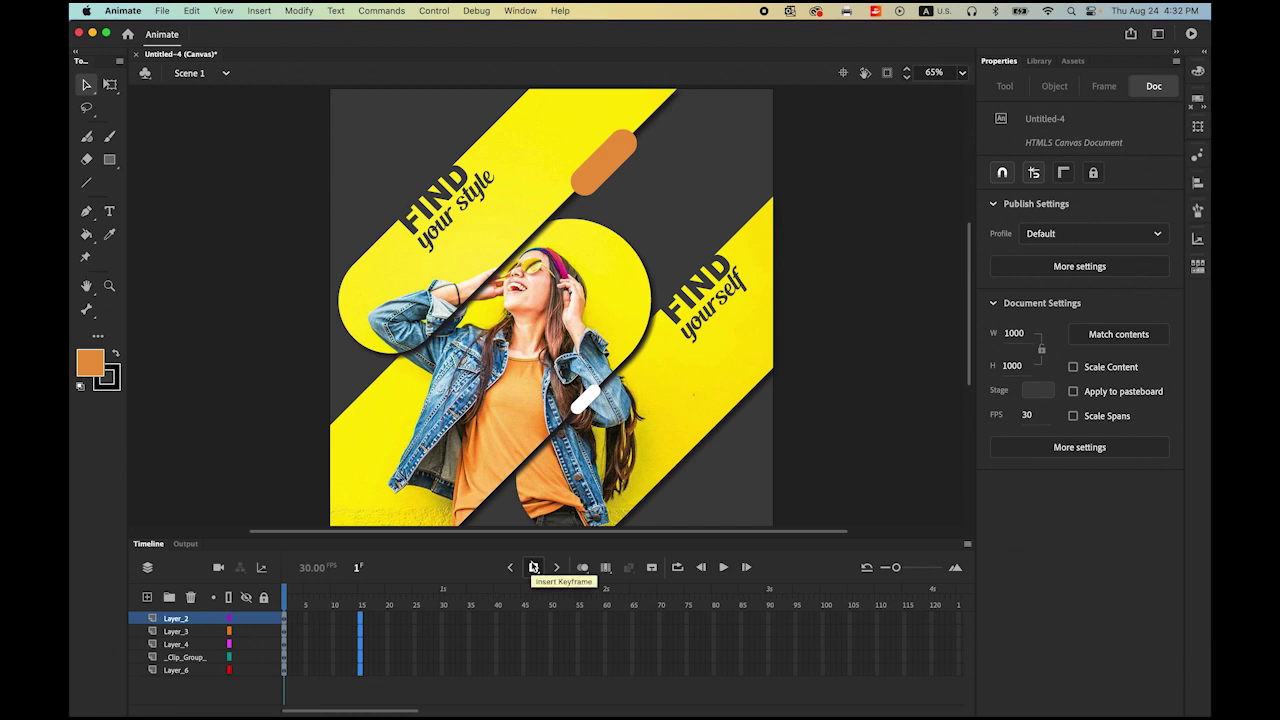
{"action": "left_click", "coordinate": [533, 567]}
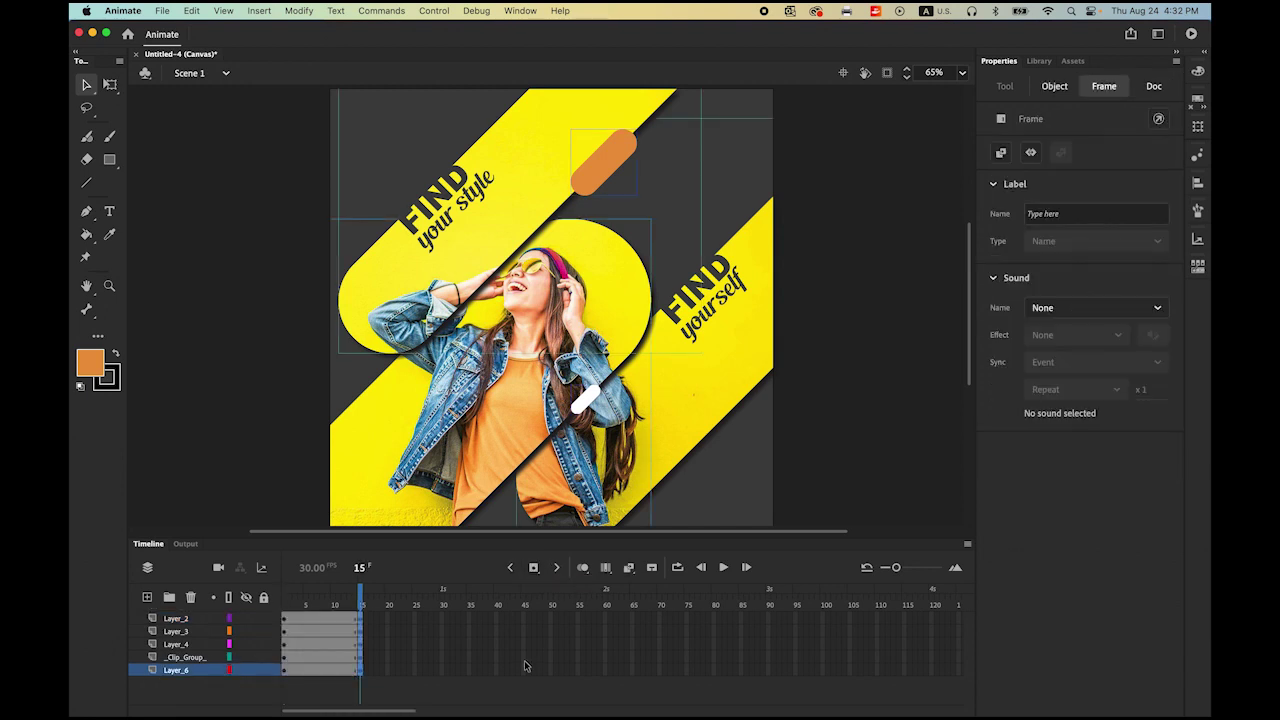
Create classic tweens between frames 1 and 15 on all five layers
{"action": "left_click", "coordinate": [178, 673]}
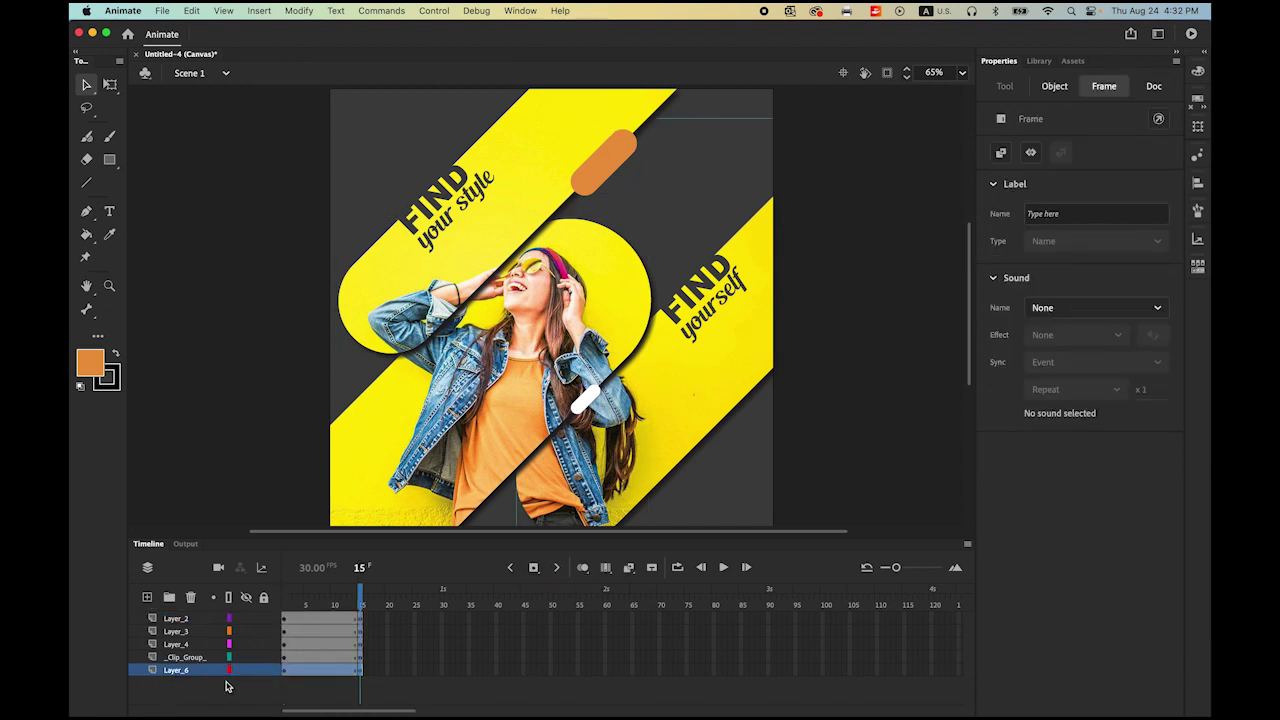
{"action": "left_click", "coordinate": [178, 619], "text": "shift"}
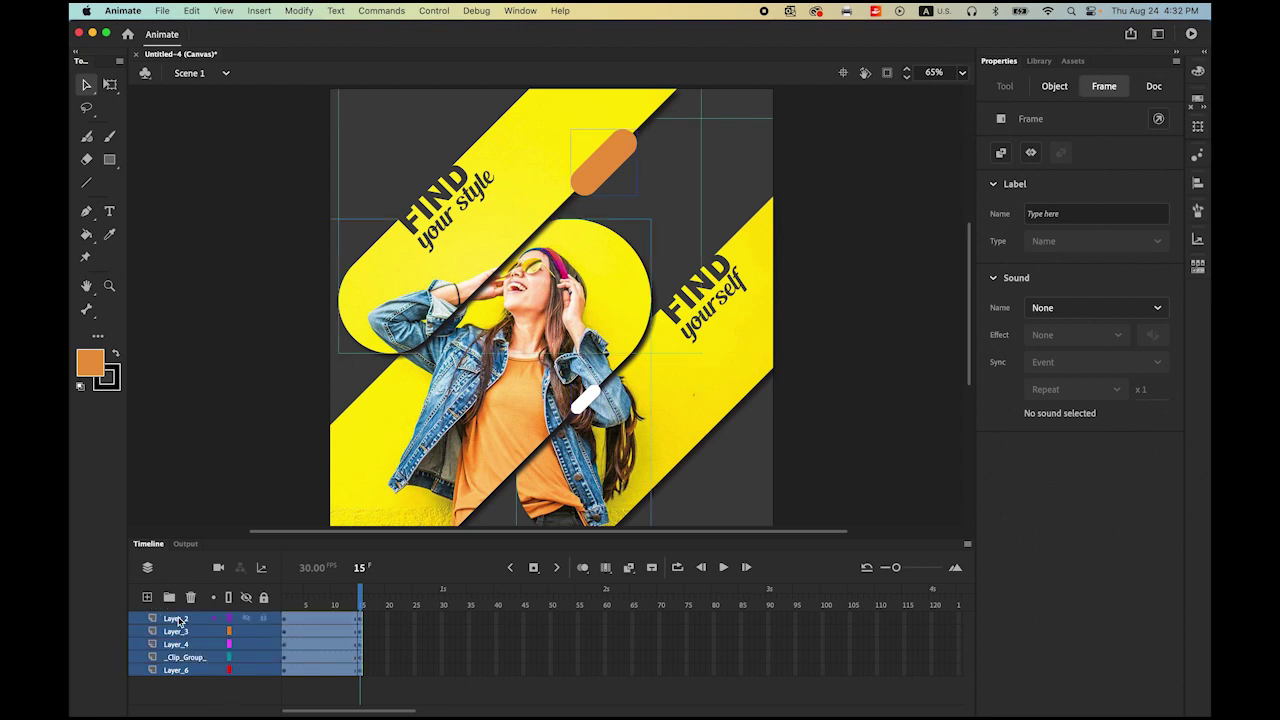
{"action": "right_click", "coordinate": [323, 651]}
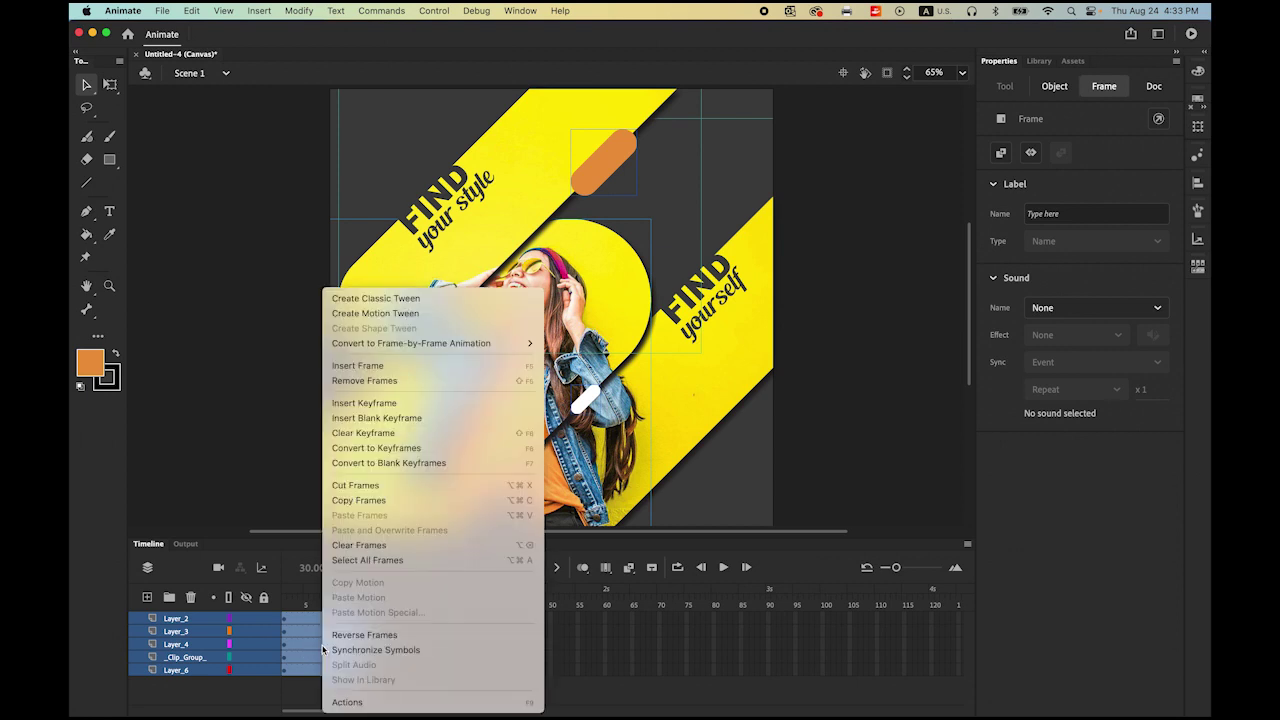
{"action": "left_click", "coordinate": [446, 300]}
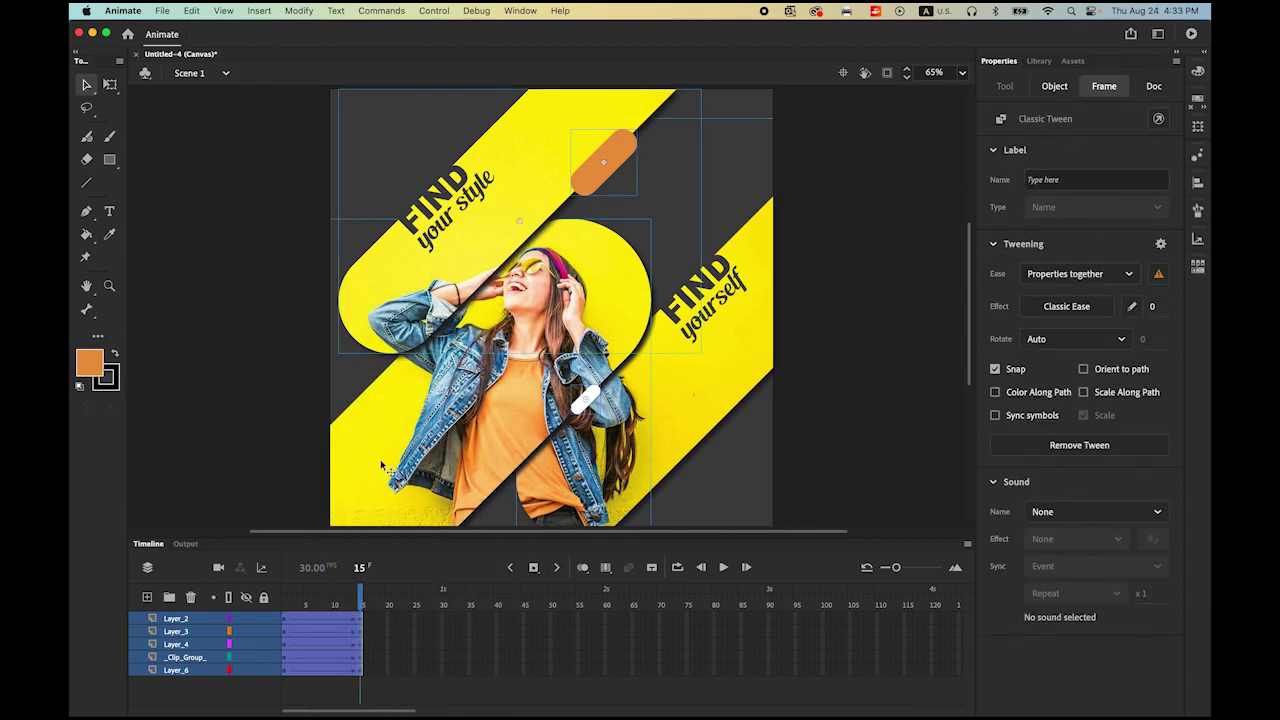
At frame 1, move the "FIND your style" and "FIND yourself" capsules together diagonally up and right to about X 366.5, Y -345.85
{"action": "left_click", "coordinate": [287, 605]}
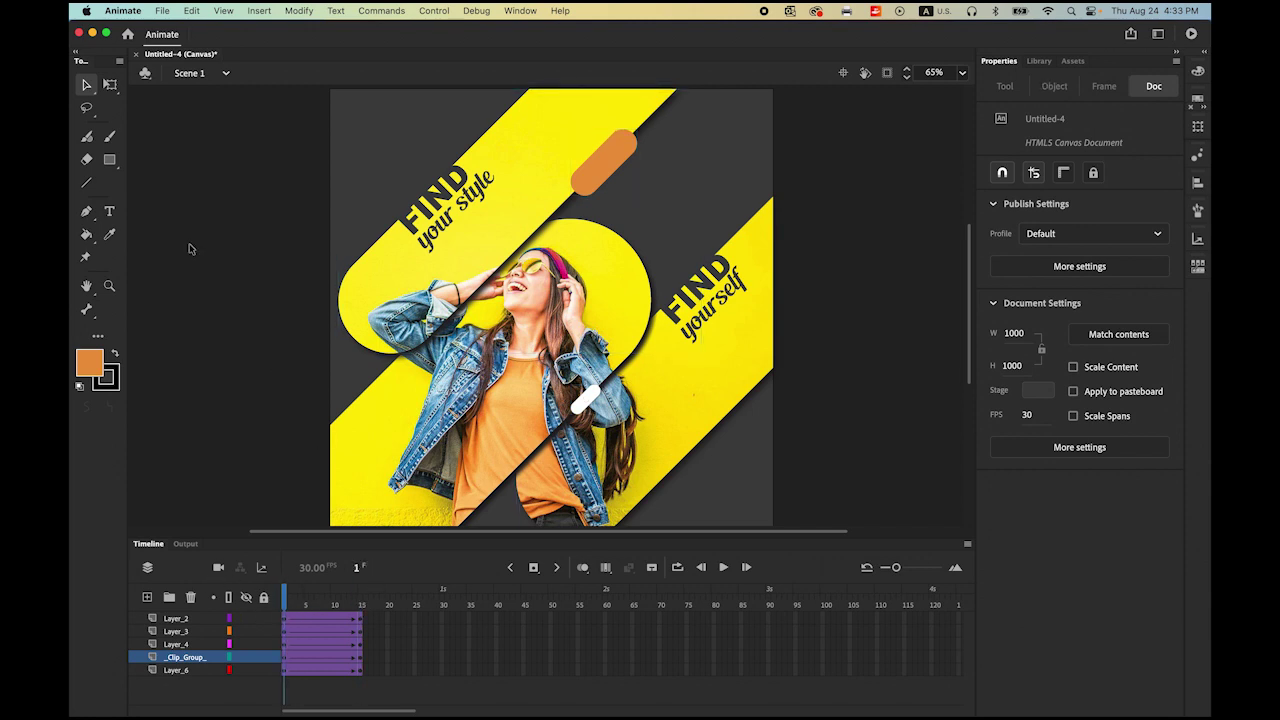
{"action": "left_click", "coordinate": [86, 84]}
{"action": "left_click", "coordinate": [461, 221]}
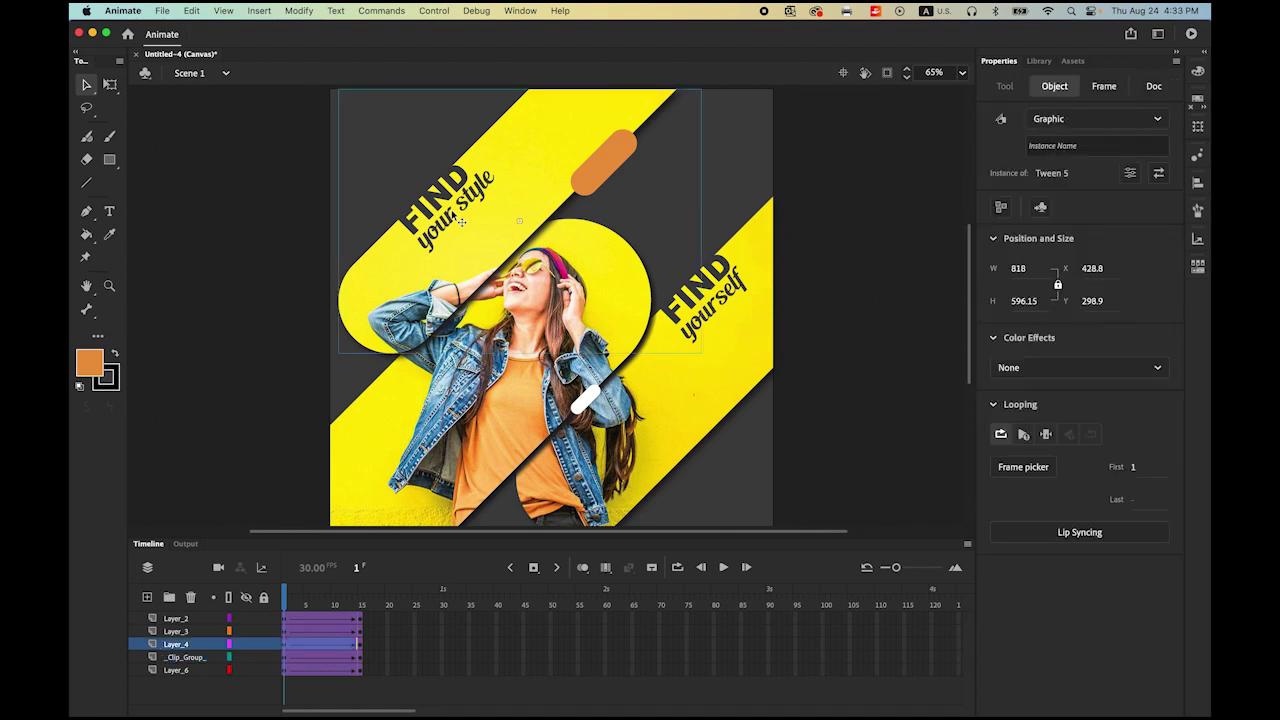
{"action": "left_click", "coordinate": [717, 388], "text": "shift"}
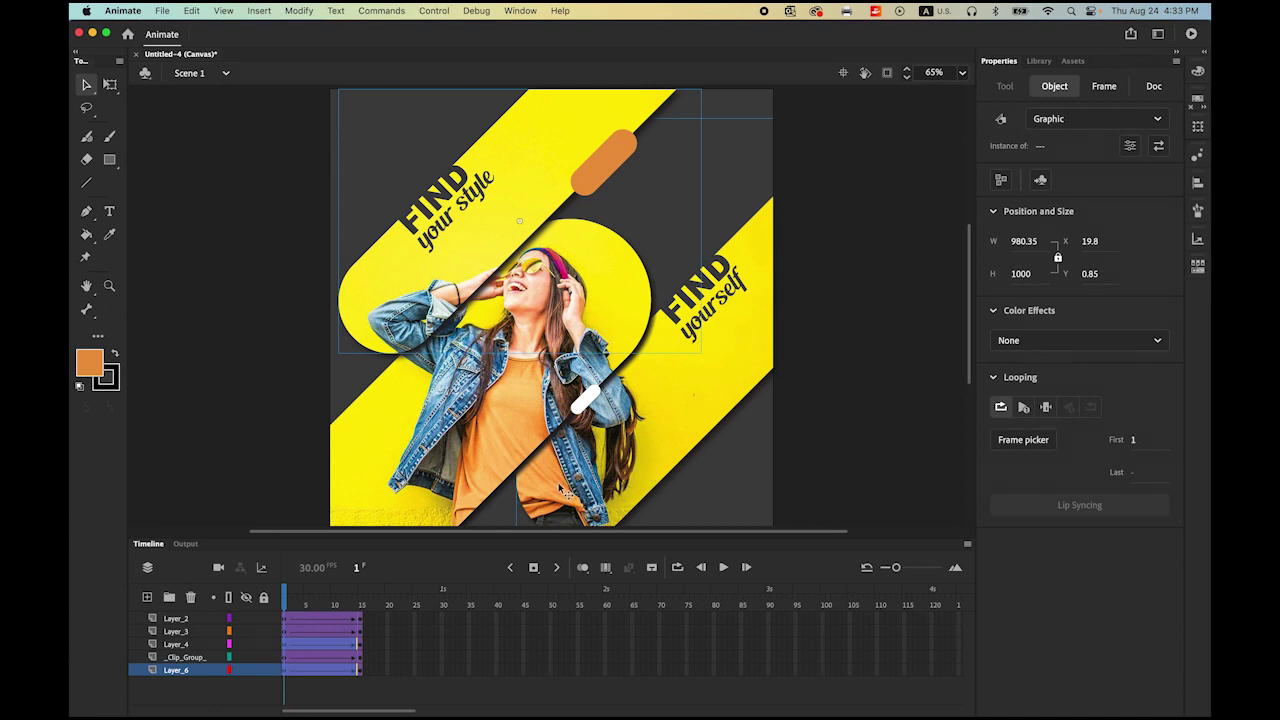
{"action": "left_click_drag", "start_coordinate": [558, 489], "coordinate": [681, 336]}
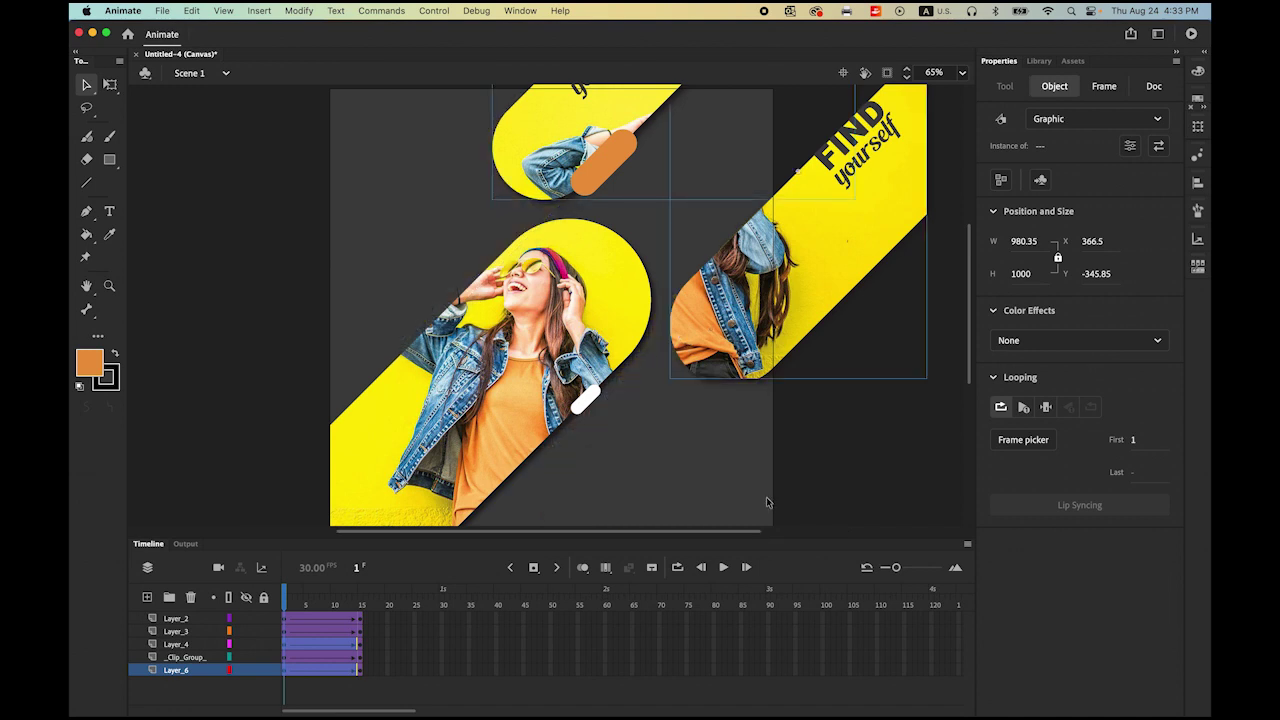
Set the two moved capsules' alpha to 0% at frame 1 and play the animation to check their entrance
{"action": "left_click", "coordinate": [1078, 341]}
{"action": "left_click", "coordinate": [1049, 452]}
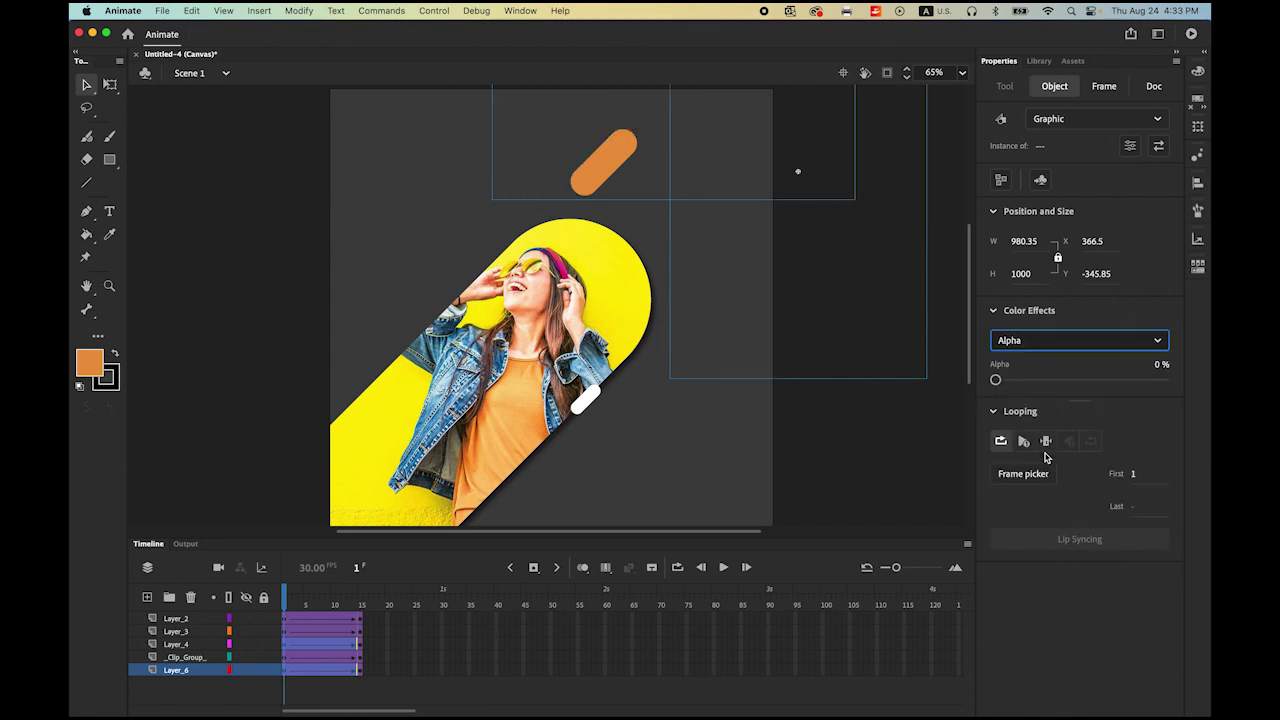
{"action": "left_click", "coordinate": [724, 567]}
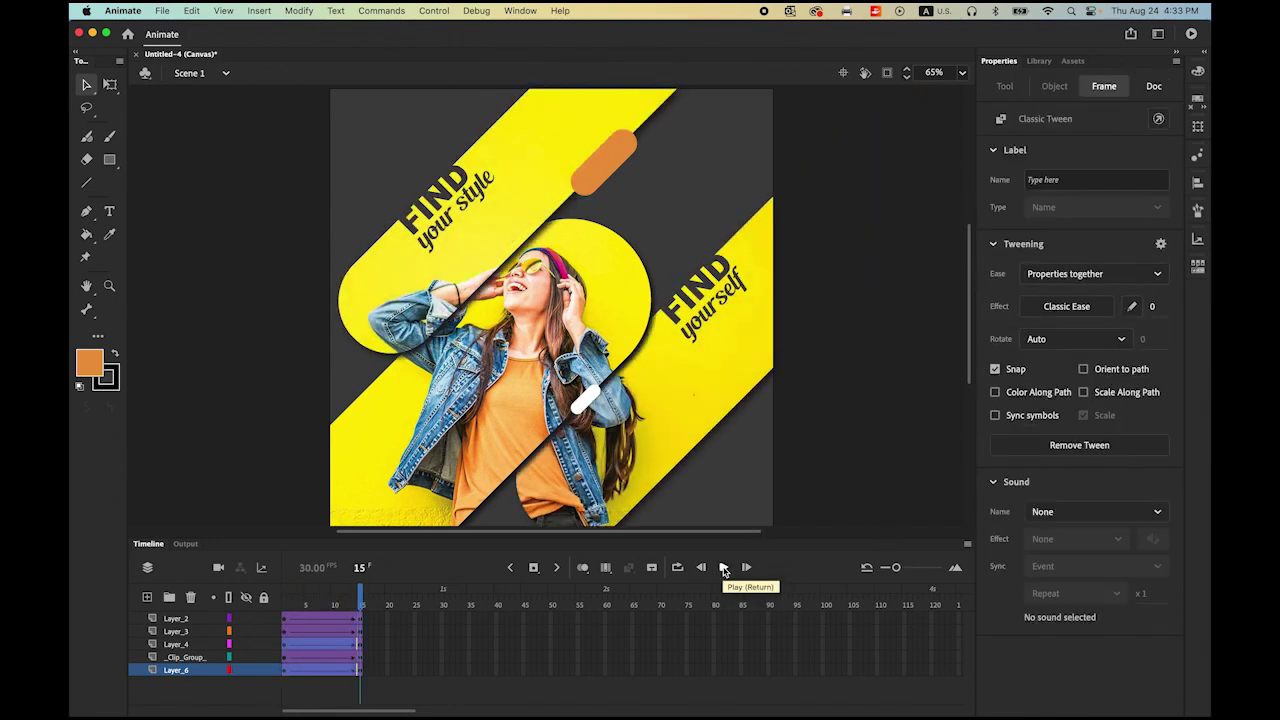
At frame 1, move the middle capsule with the woman diagonally down and left to about X -892.5, Y 349.1
{"action": "left_click_drag", "start_coordinate": [360, 598], "coordinate": [285, 598]}
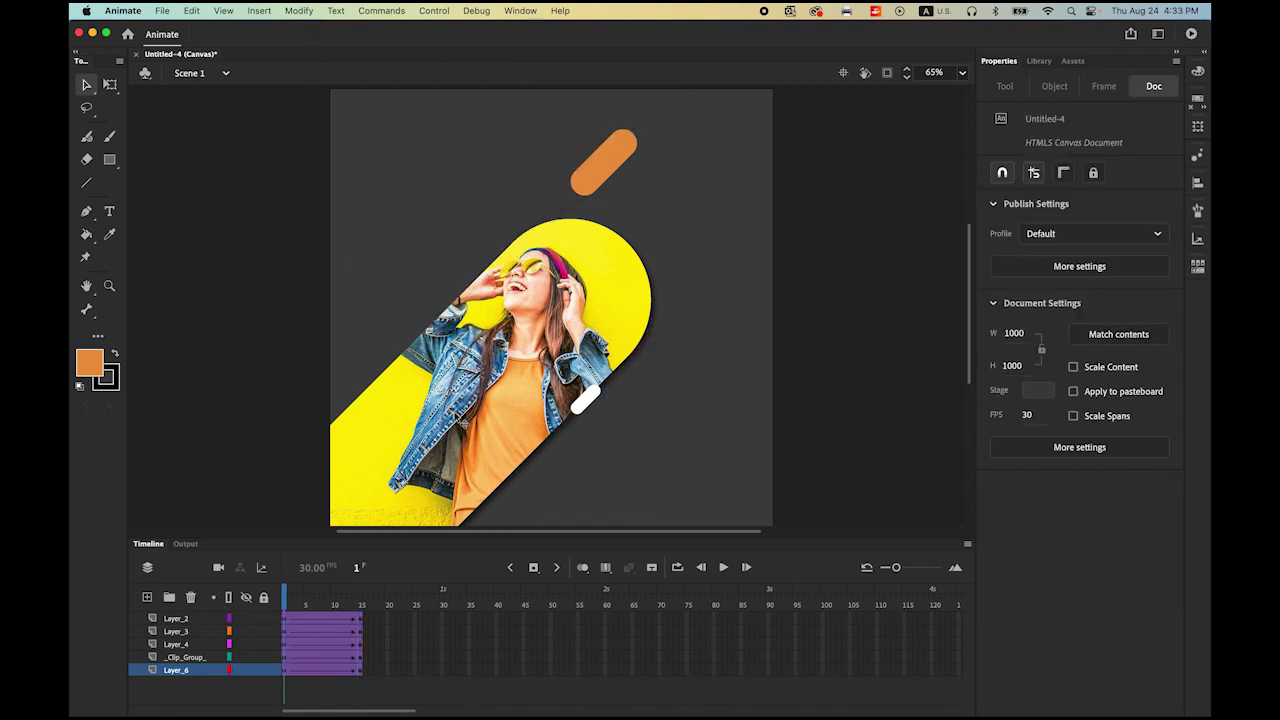
{"action": "left_click", "coordinate": [508, 379]}
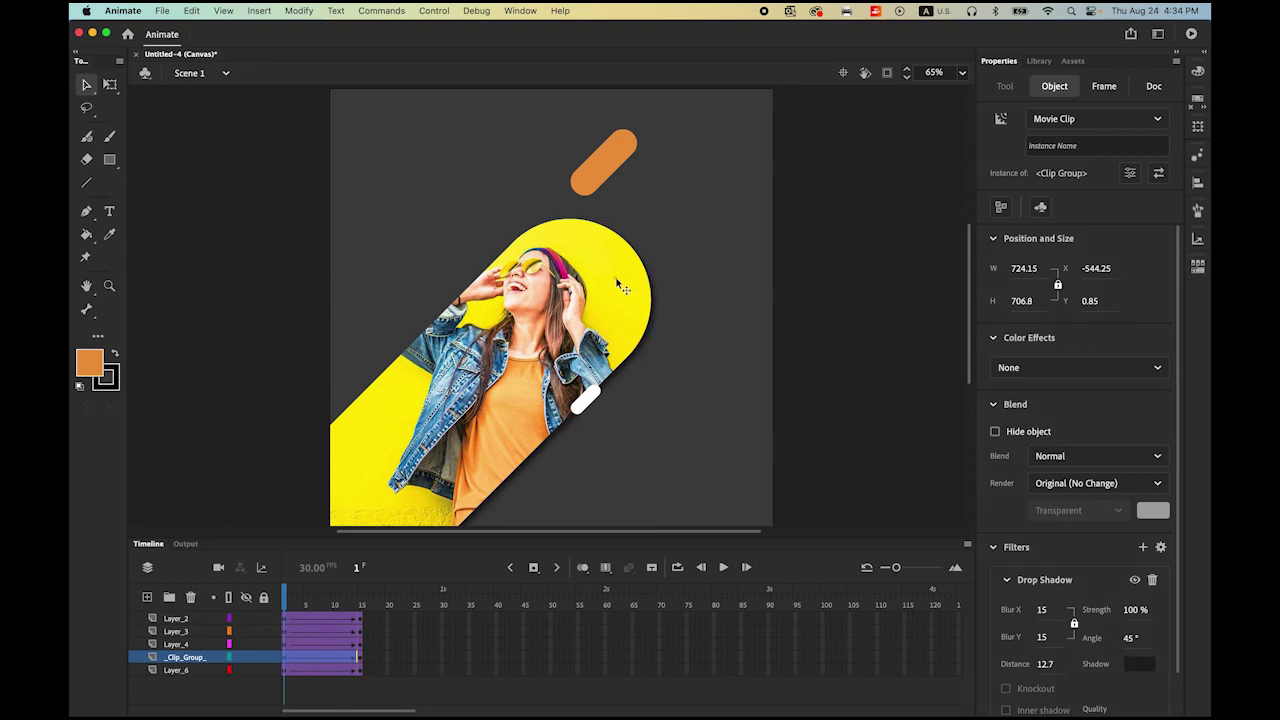
{"action": "left_click_drag", "start_coordinate": [616, 282], "coordinate": [471, 401]}
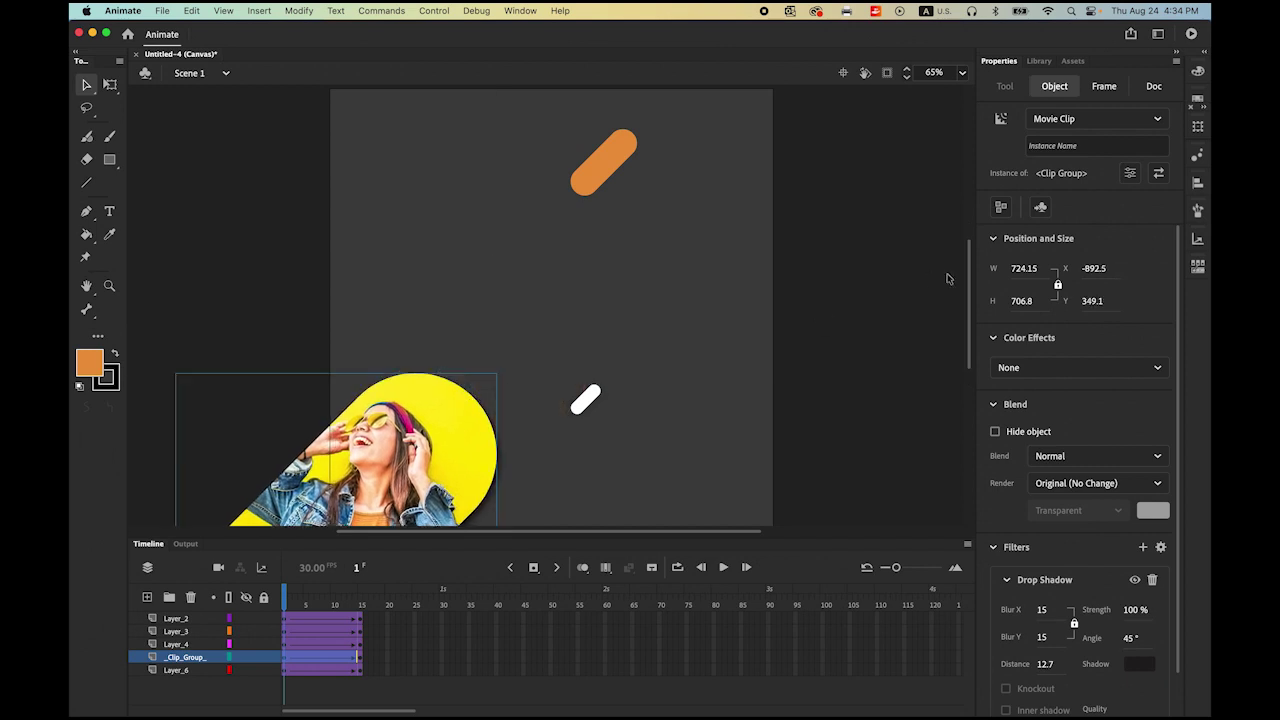
Set the middle capsule's alpha to 0% at frame 1 and play the animation to check its entrance
{"action": "left_click", "coordinate": [1155, 370]}
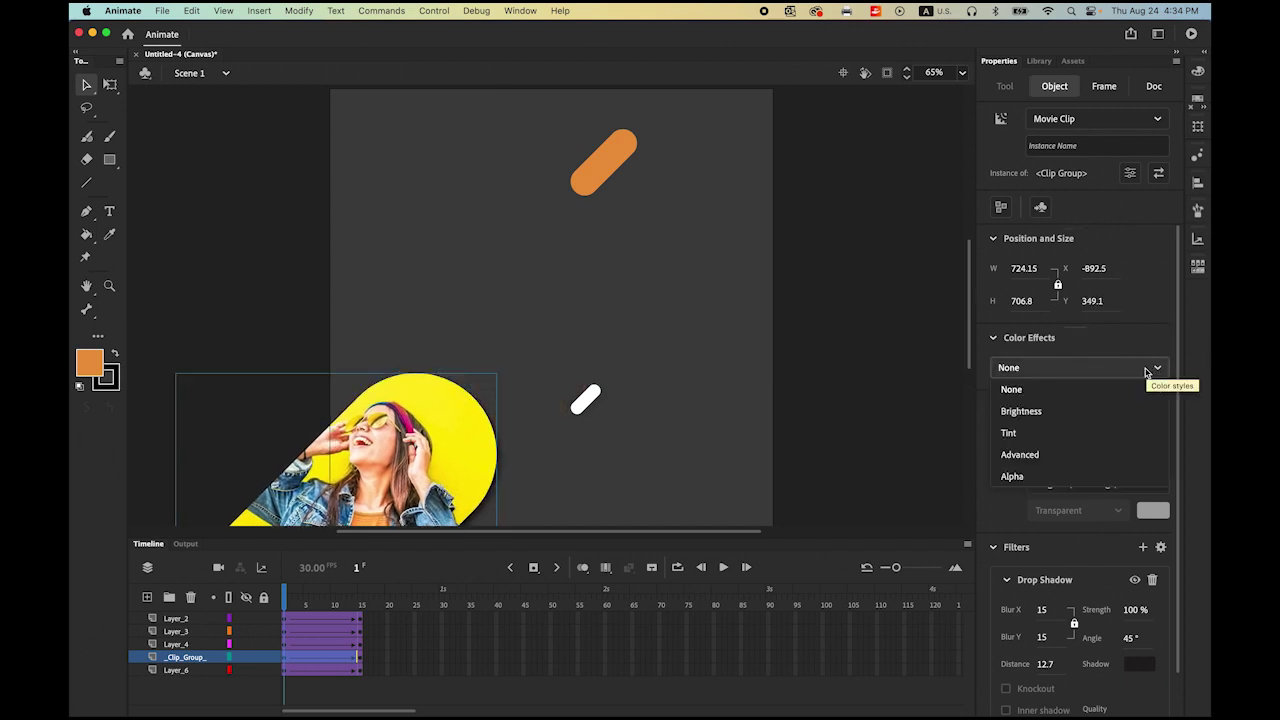
{"action": "left_click", "coordinate": [1065, 477]}
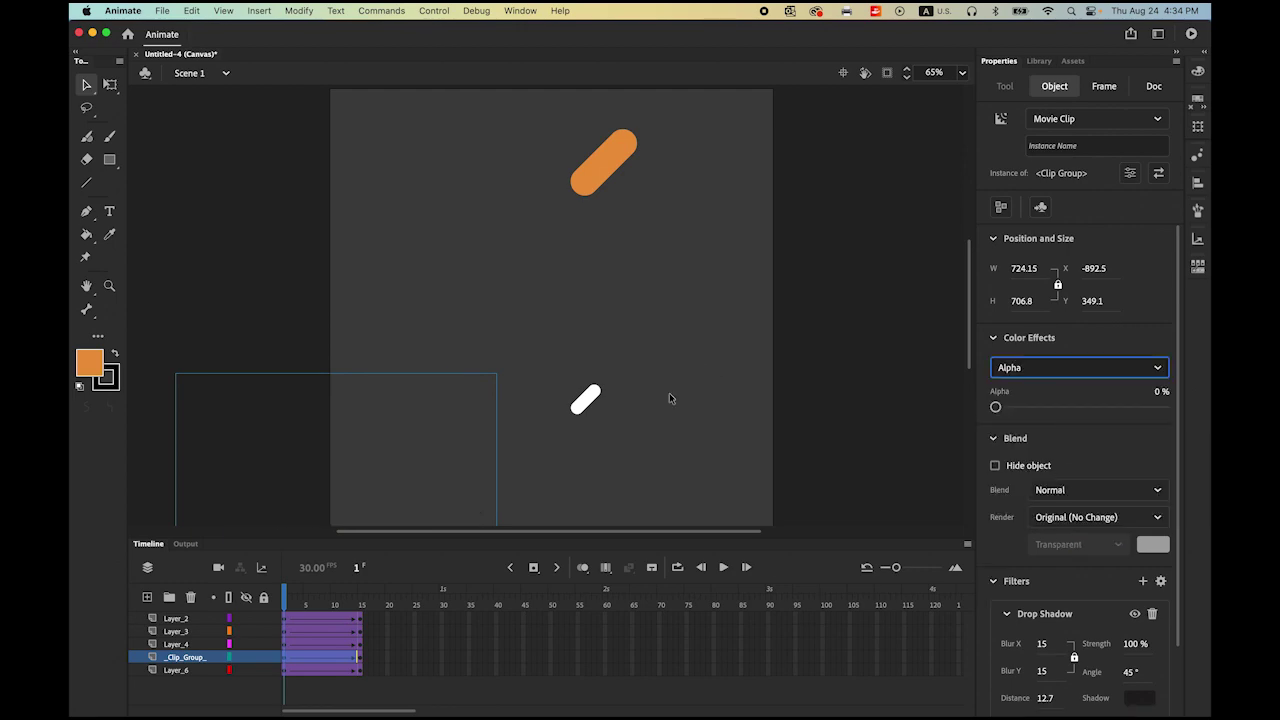
{"action": "left_click", "coordinate": [723, 567]}
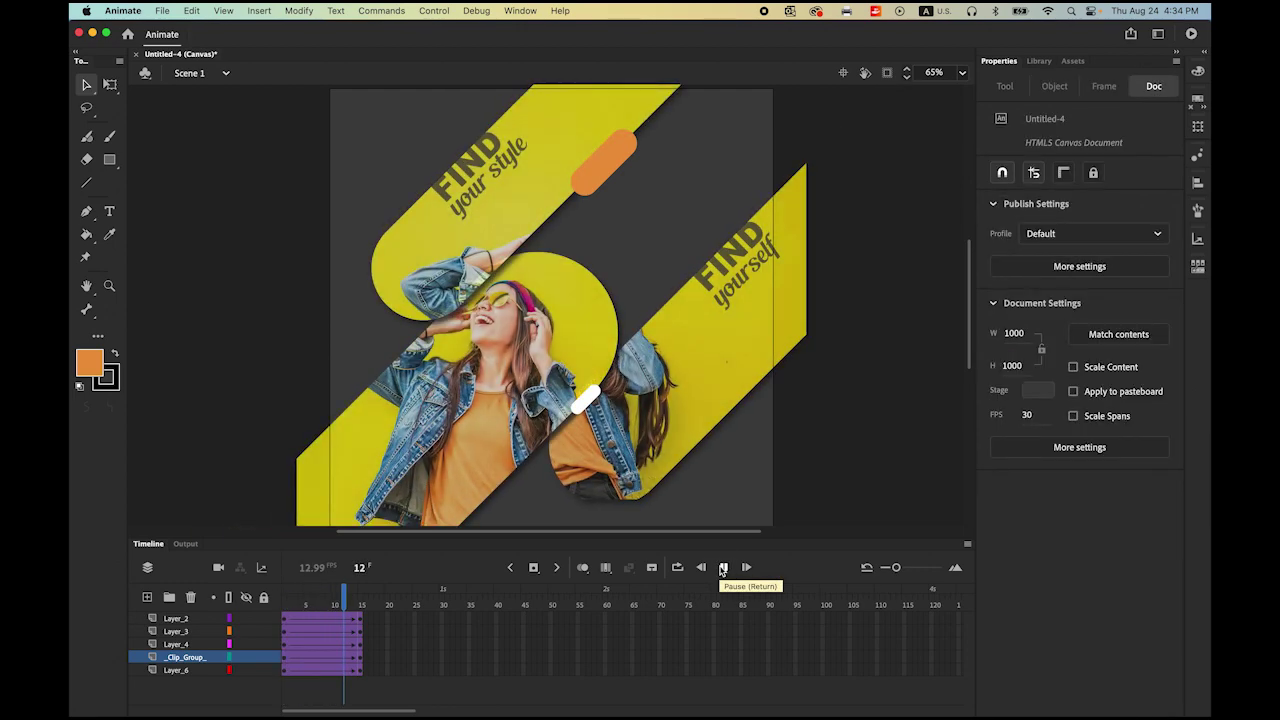
{"action": "left_click", "coordinate": [723, 567]}
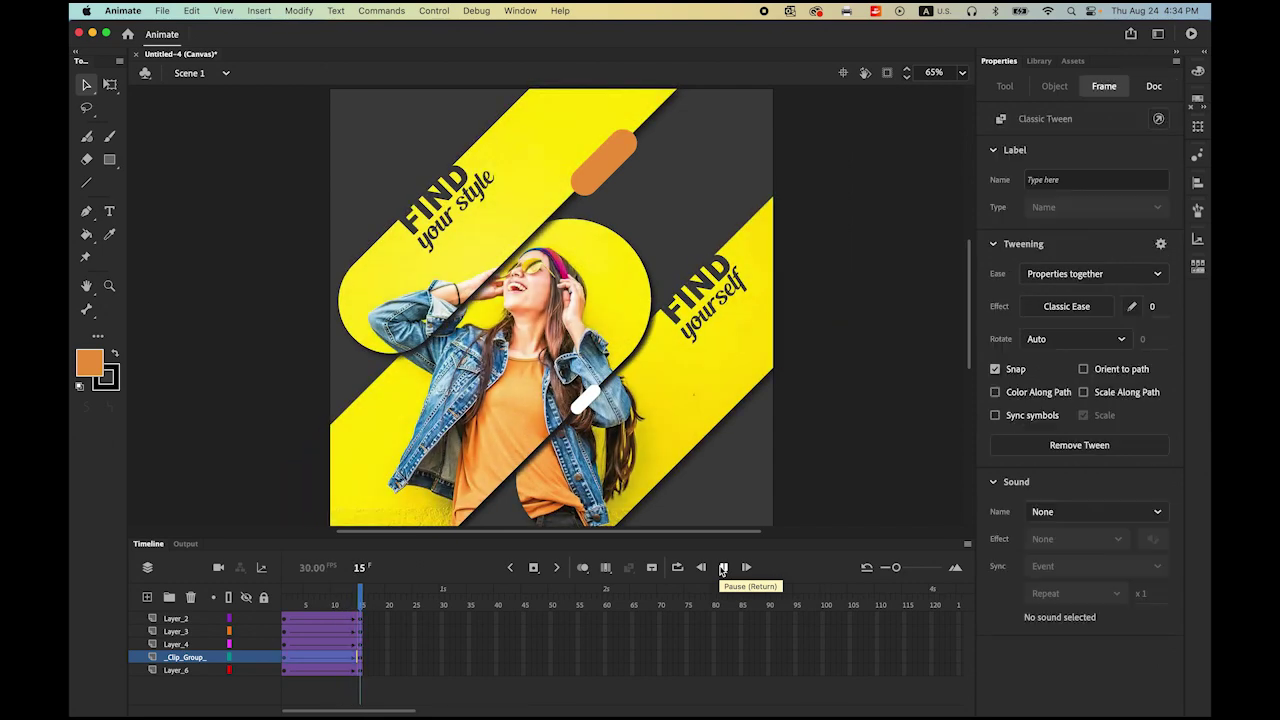
{"action": "left_click", "coordinate": [196, 167]}
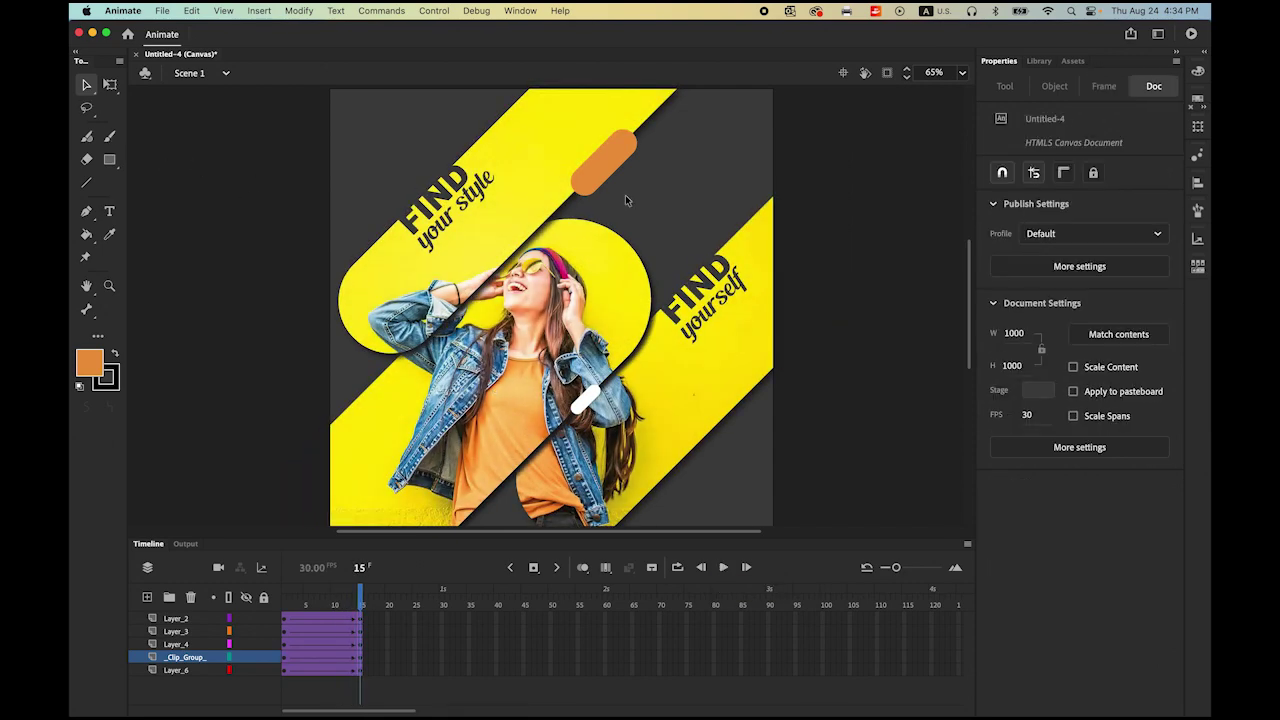
At frame 1, move the orange pill down and left to about X 535.9, Y 250.65 and set its alpha to 0%
{"action": "left_click_drag", "start_coordinate": [362, 597], "coordinate": [284, 597]}
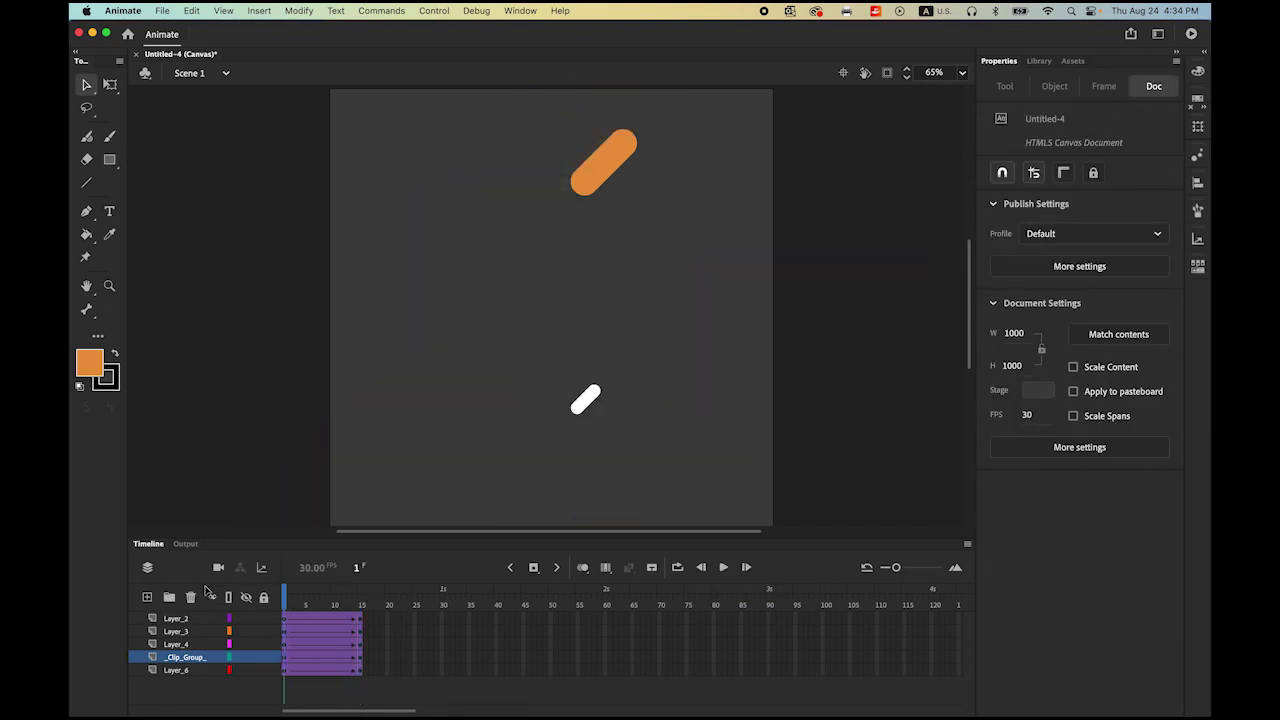
{"action": "left_click", "coordinate": [604, 172]}
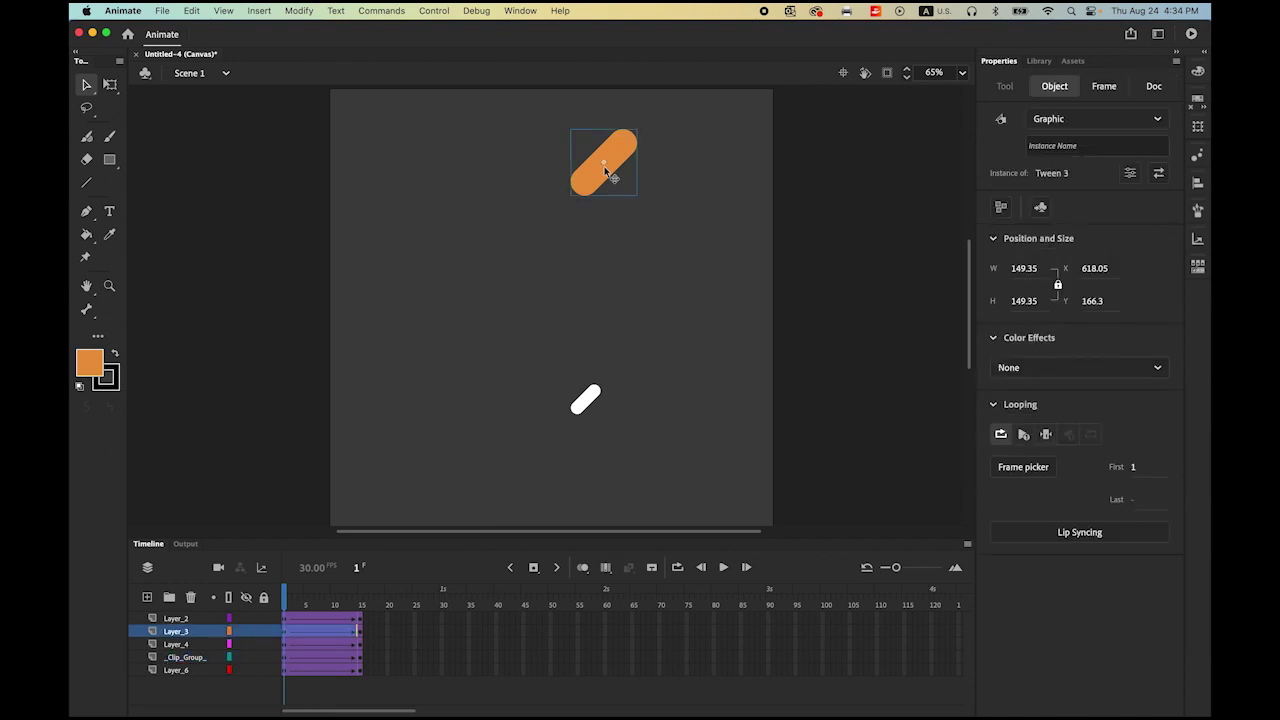
{"action": "left_click_drag", "start_coordinate": [628, 150], "coordinate": [604, 190]}
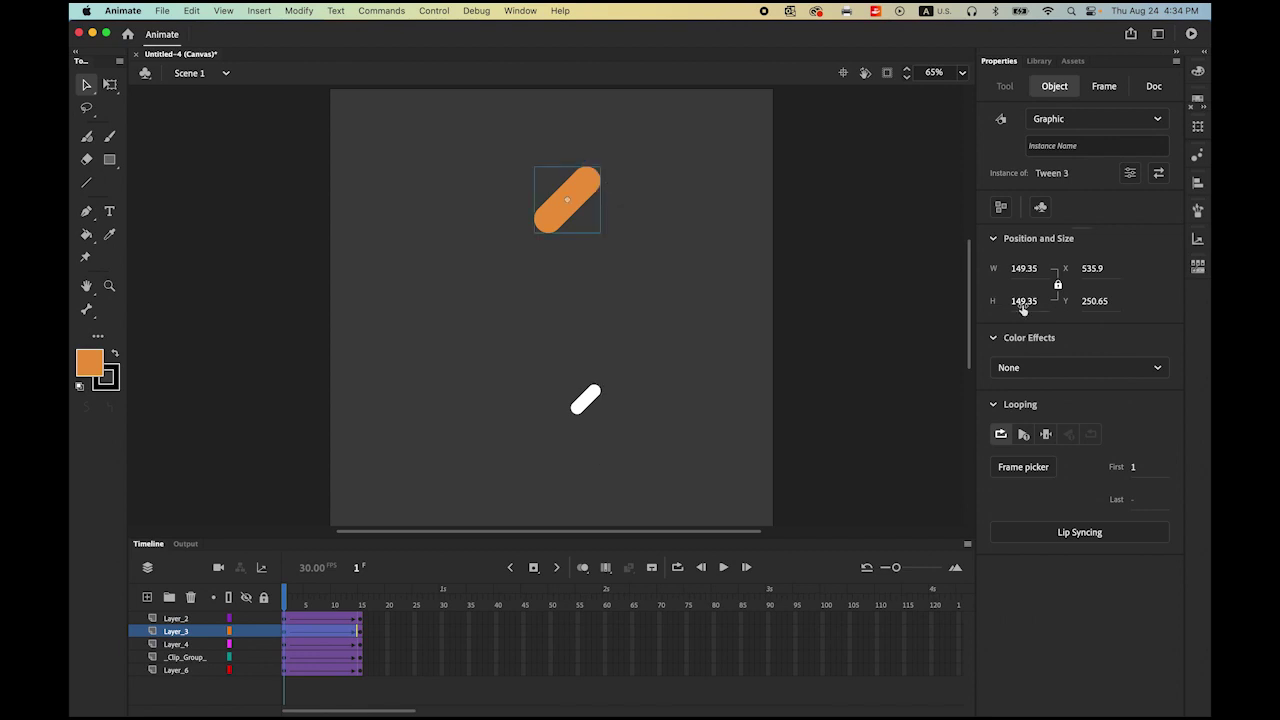
{"action": "left_click", "coordinate": [1150, 370]}
{"action": "left_click", "coordinate": [1071, 477]}
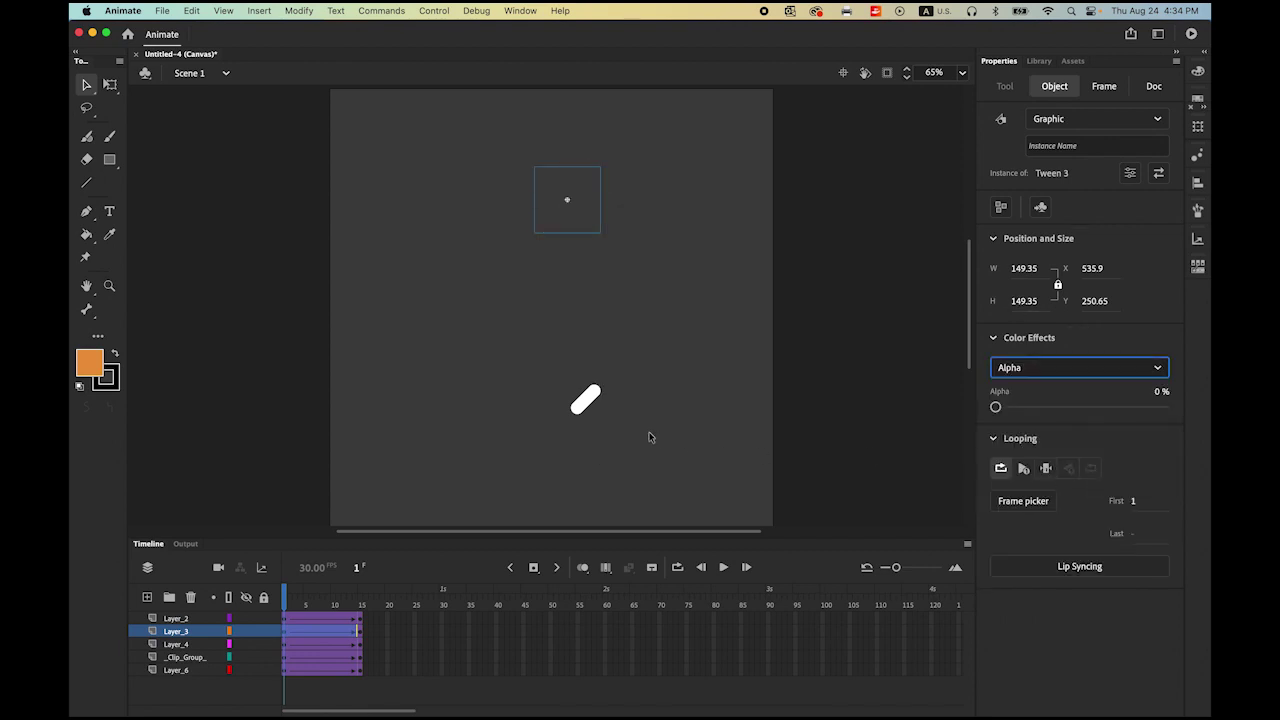
Move the white pill up and right to about X 620.3, Y 657.85 at frame 1, set its alpha to 0%, and preview the animation
{"action": "left_click", "coordinate": [591, 400]}
{"action": "left_click_drag", "start_coordinate": [587, 400], "coordinate": [613, 382]}
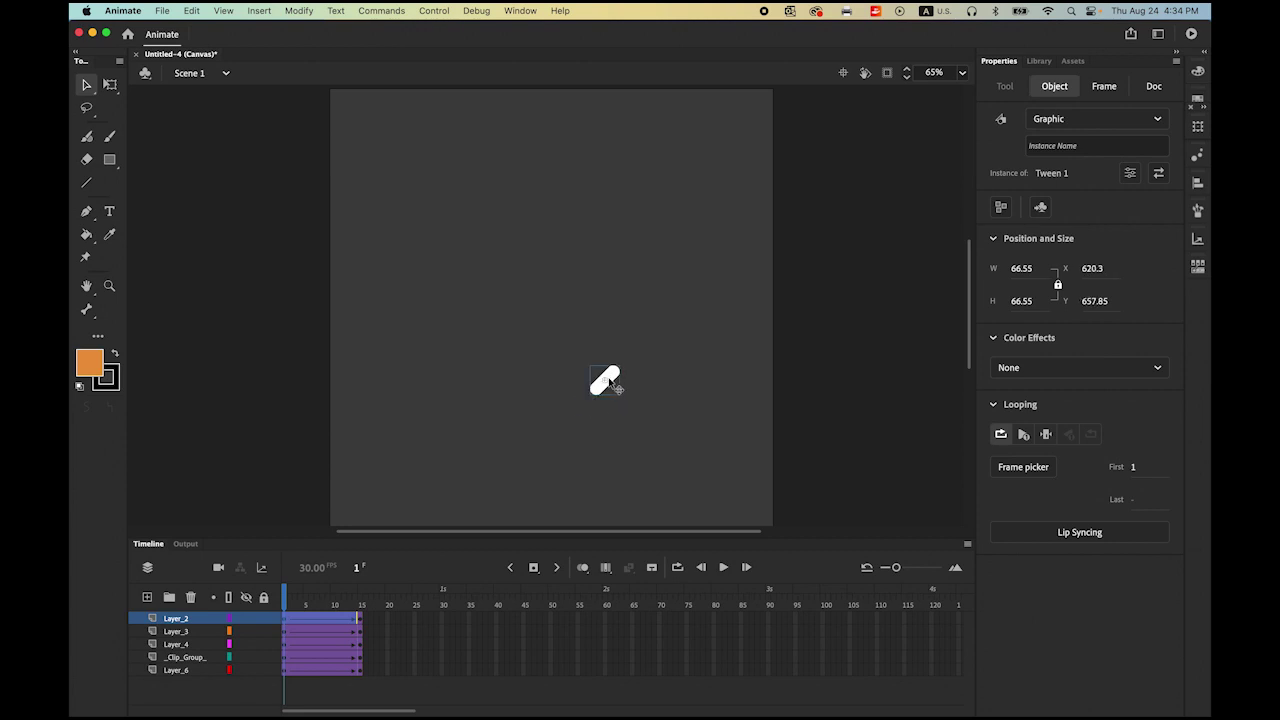
{"action": "left_click", "coordinate": [1100, 375]}
{"action": "left_click", "coordinate": [1057, 478]}
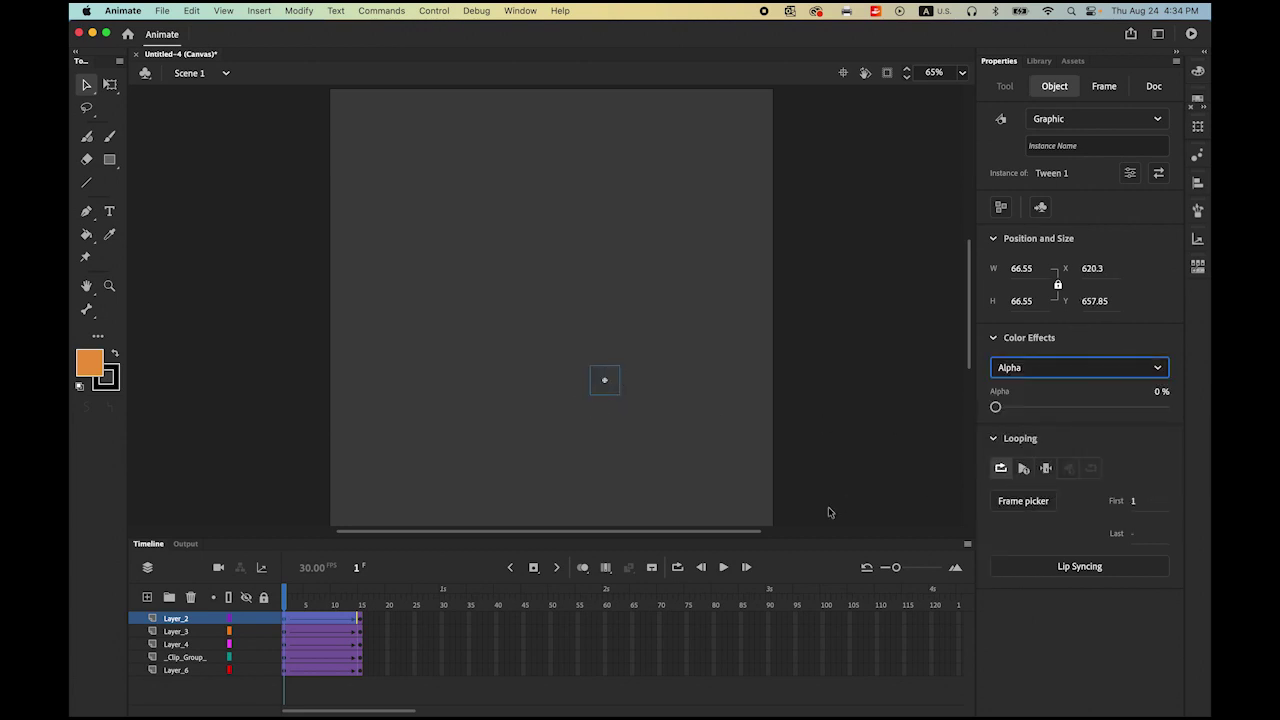
{"action": "left_click", "coordinate": [899, 464]}
{"action": "left_click", "coordinate": [724, 567]}
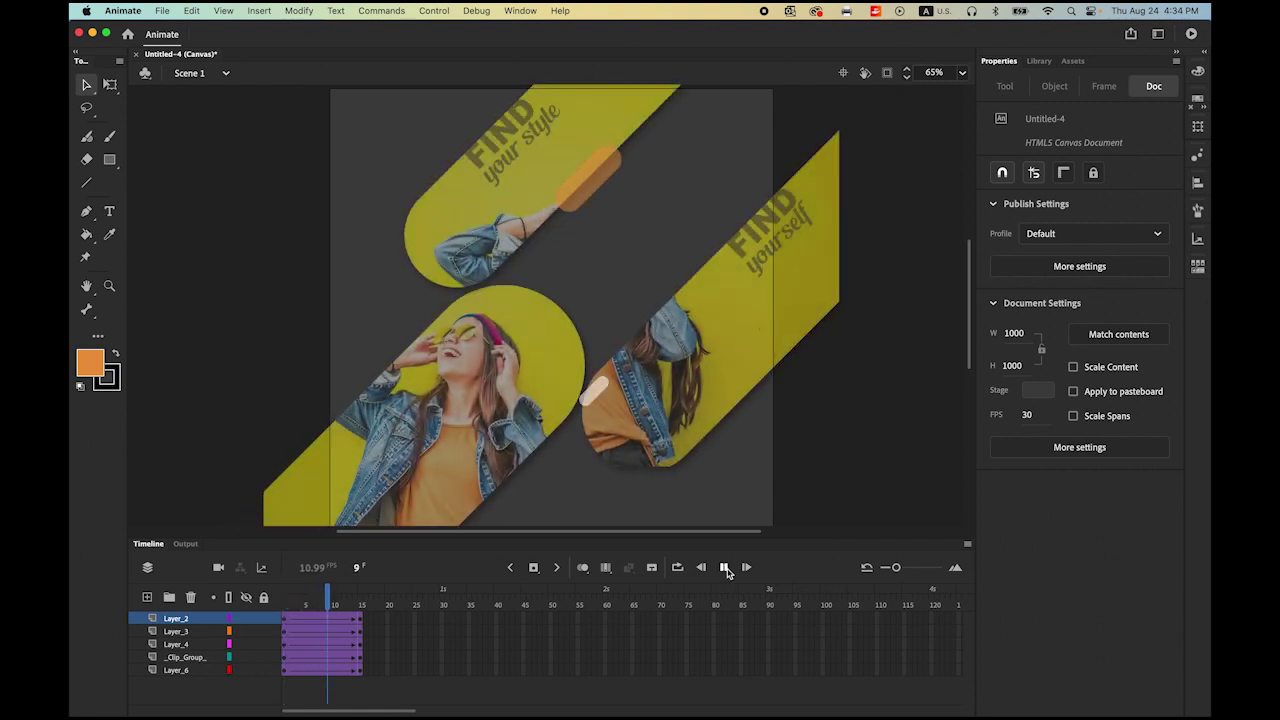
{"action": "left_click", "coordinate": [724, 567]}
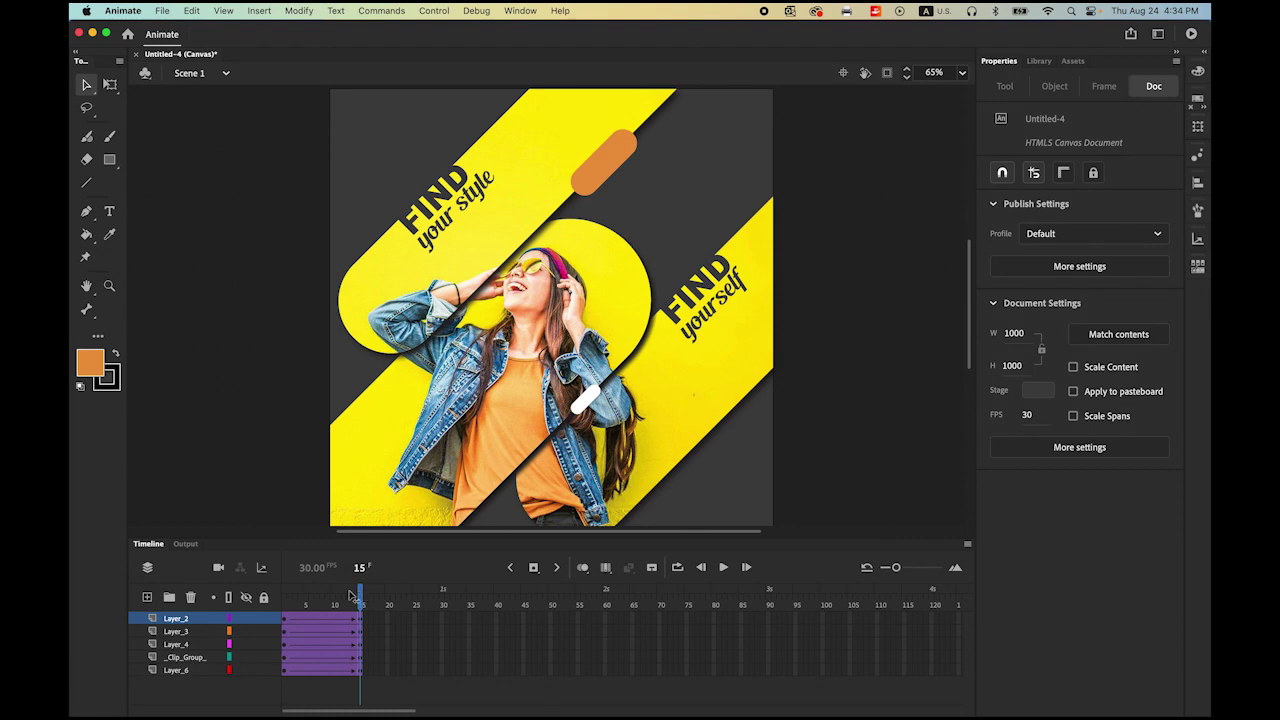
Set the classic tween ease to 100 on all five layers at frame 1 and play the animation to check the easing
{"action": "left_click_drag", "start_coordinate": [358, 597], "coordinate": [258, 622]}
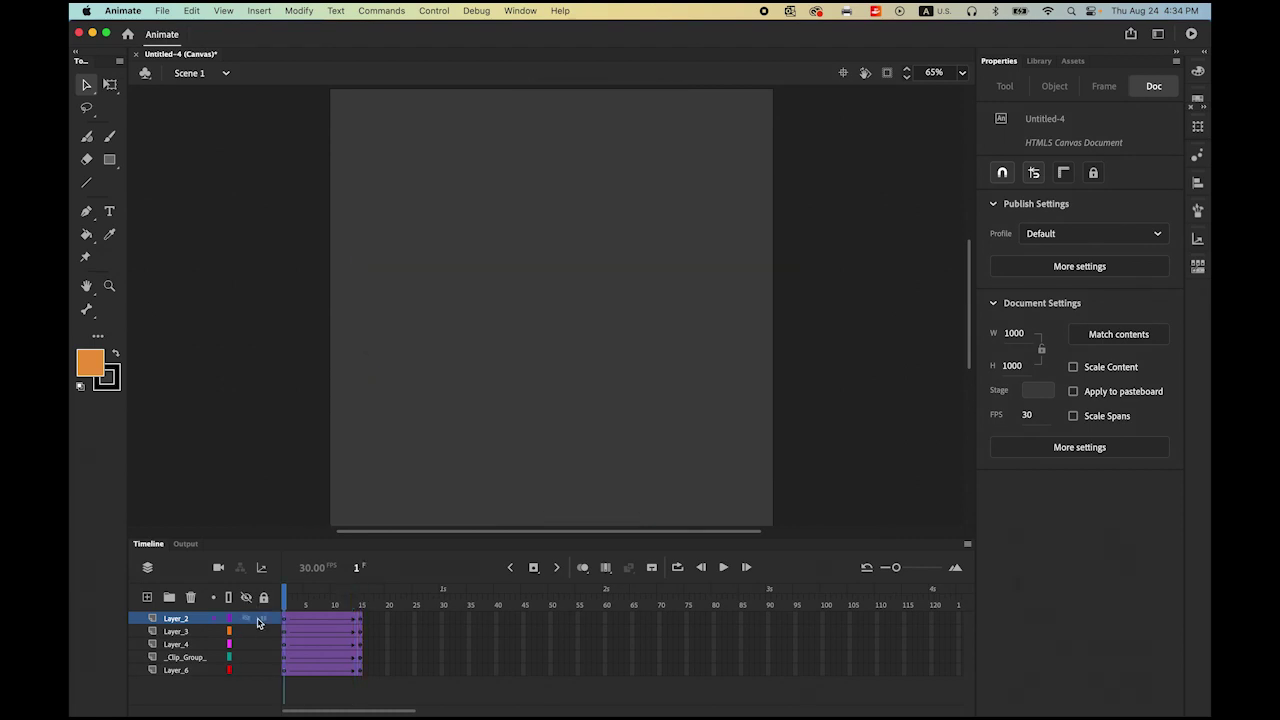
{"action": "left_click", "coordinate": [285, 672]}
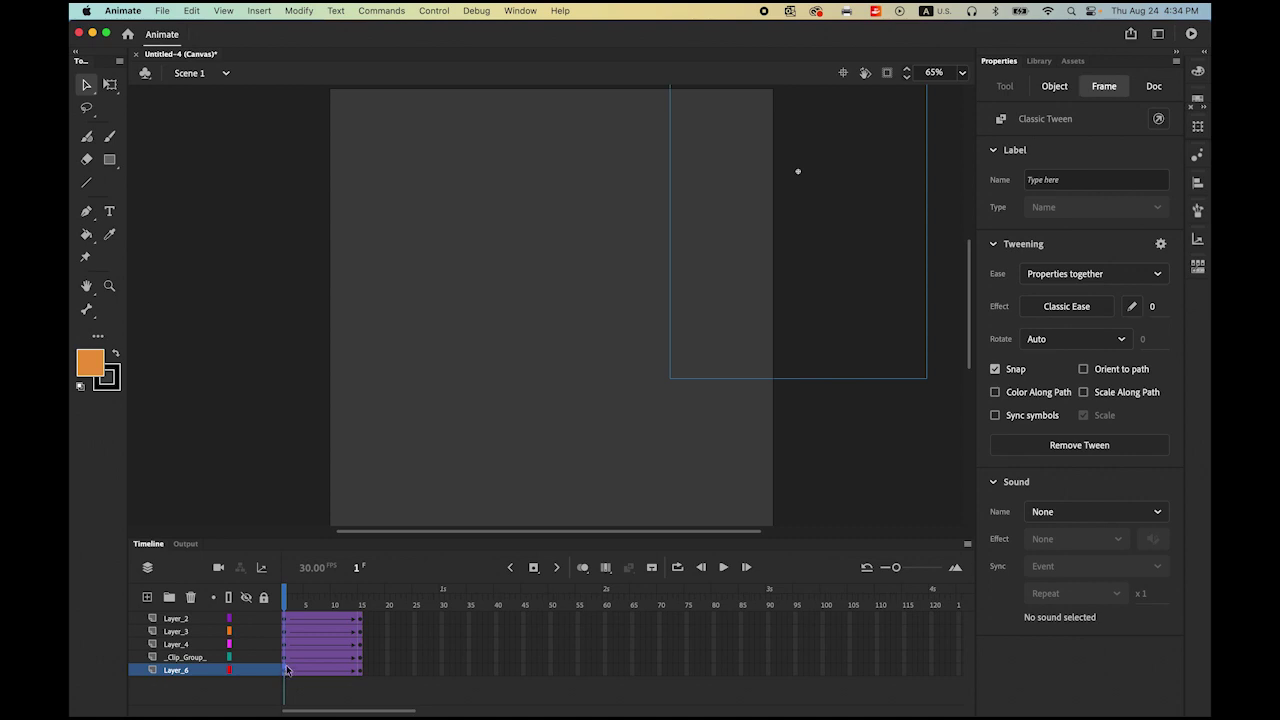
{"action": "left_click", "coordinate": [286, 624], "text": "shift"}
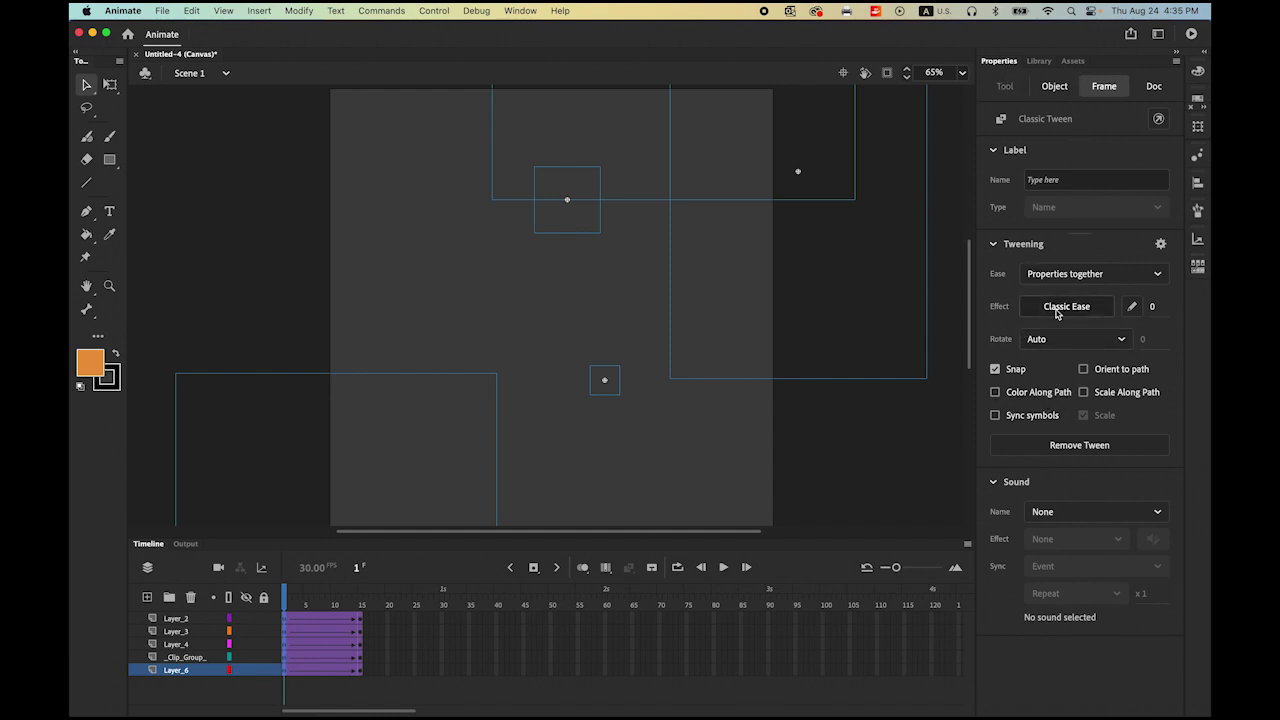
{"action": "left_click", "coordinate": [1152, 309]}
{"action": "type", "text": "100"}
{"action": "key", "text": "Return"}
{"action": "left_click", "coordinate": [723, 568]}
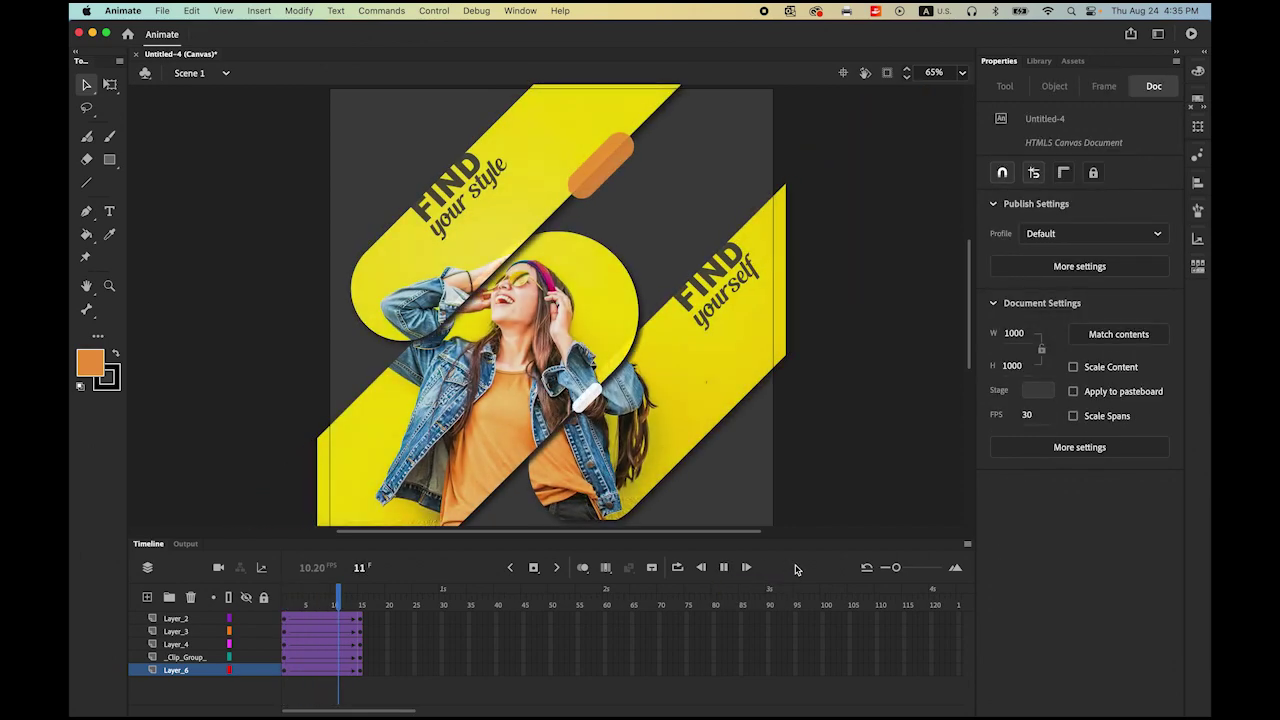
{"action": "left_click", "coordinate": [724, 567]}
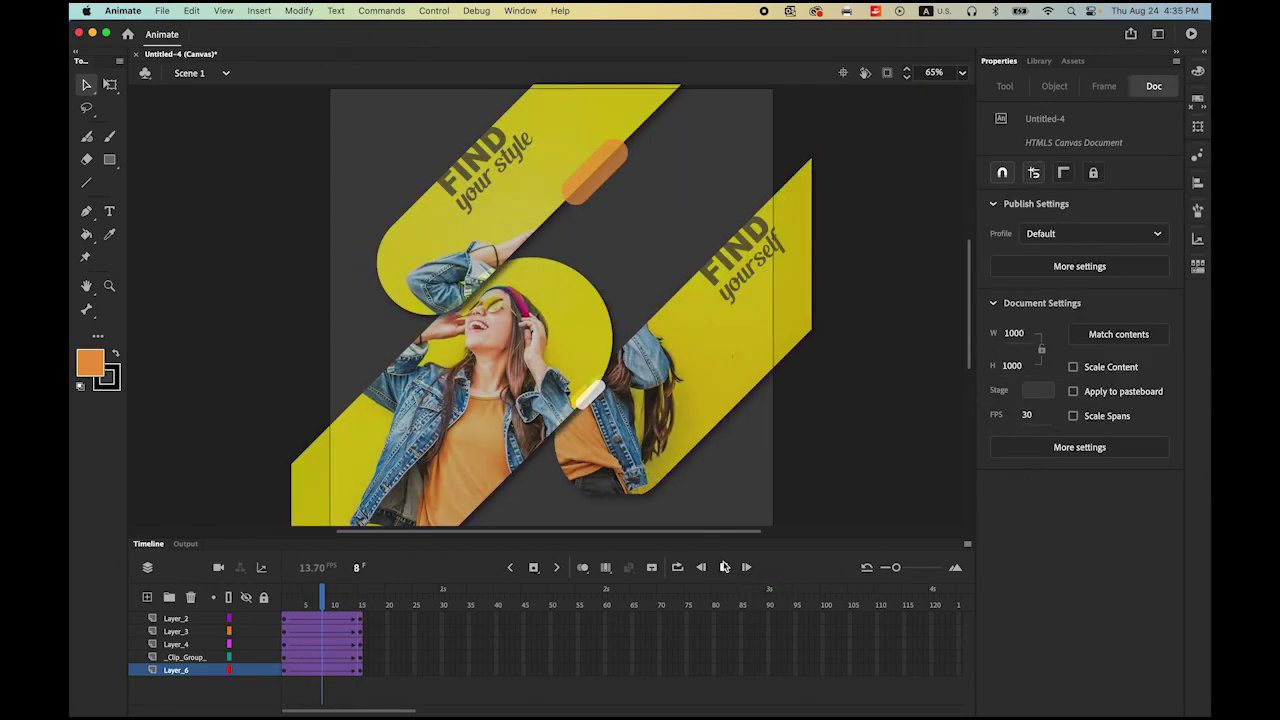
{"action": "left_click", "coordinate": [724, 567]}
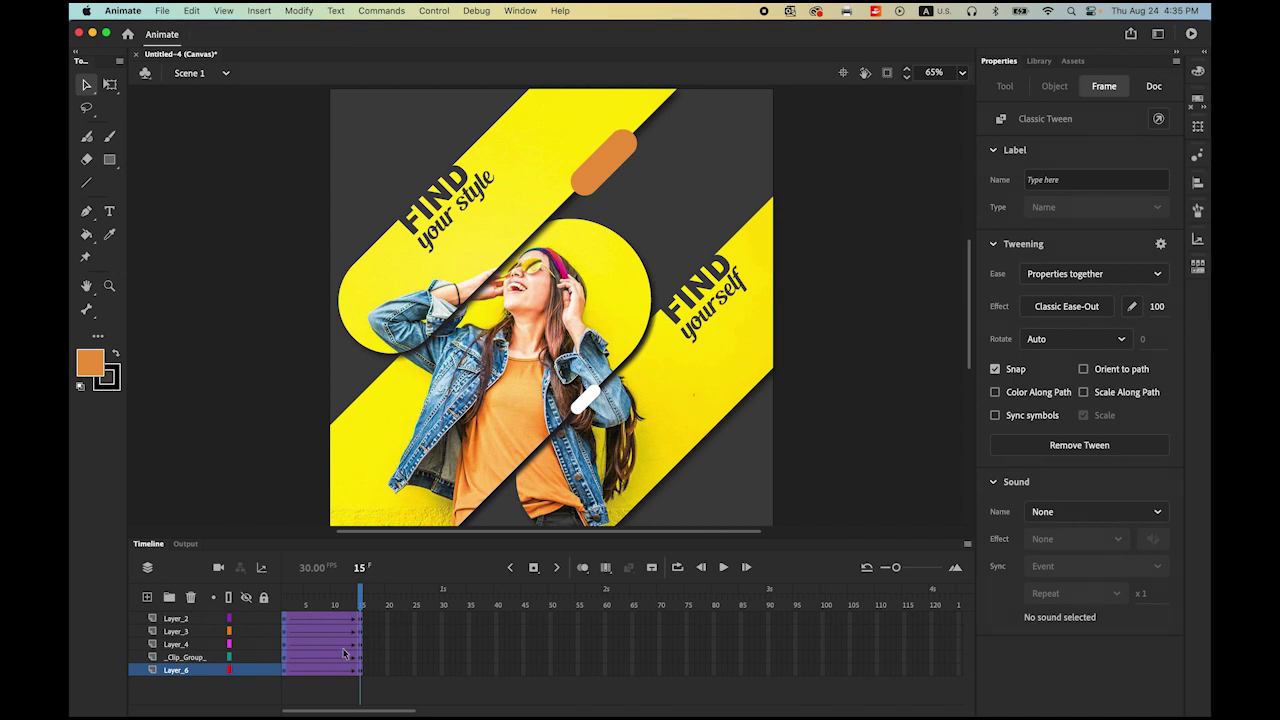
Shift the tween spans so that _Clip_Group_ starts at frame 6 and Layer_4 starts at frame 11
{"action": "left_click", "coordinate": [174, 674]}
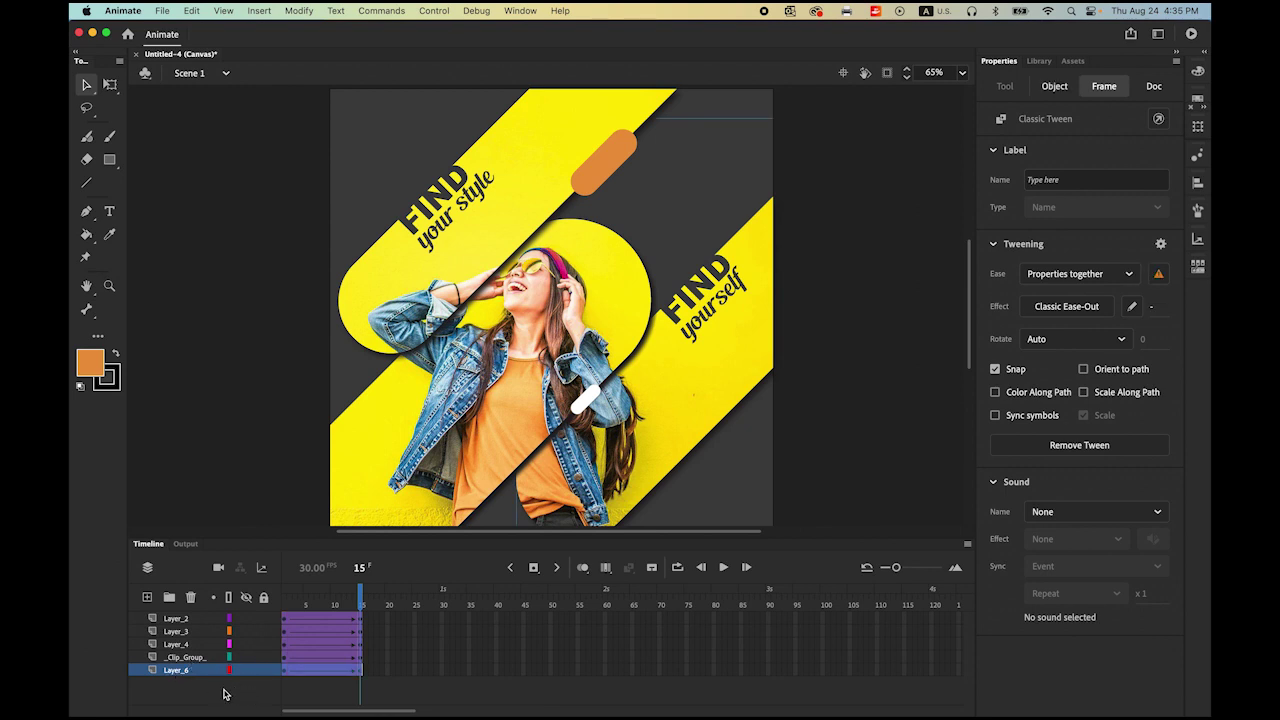
{"action": "left_click", "coordinate": [181, 660]}
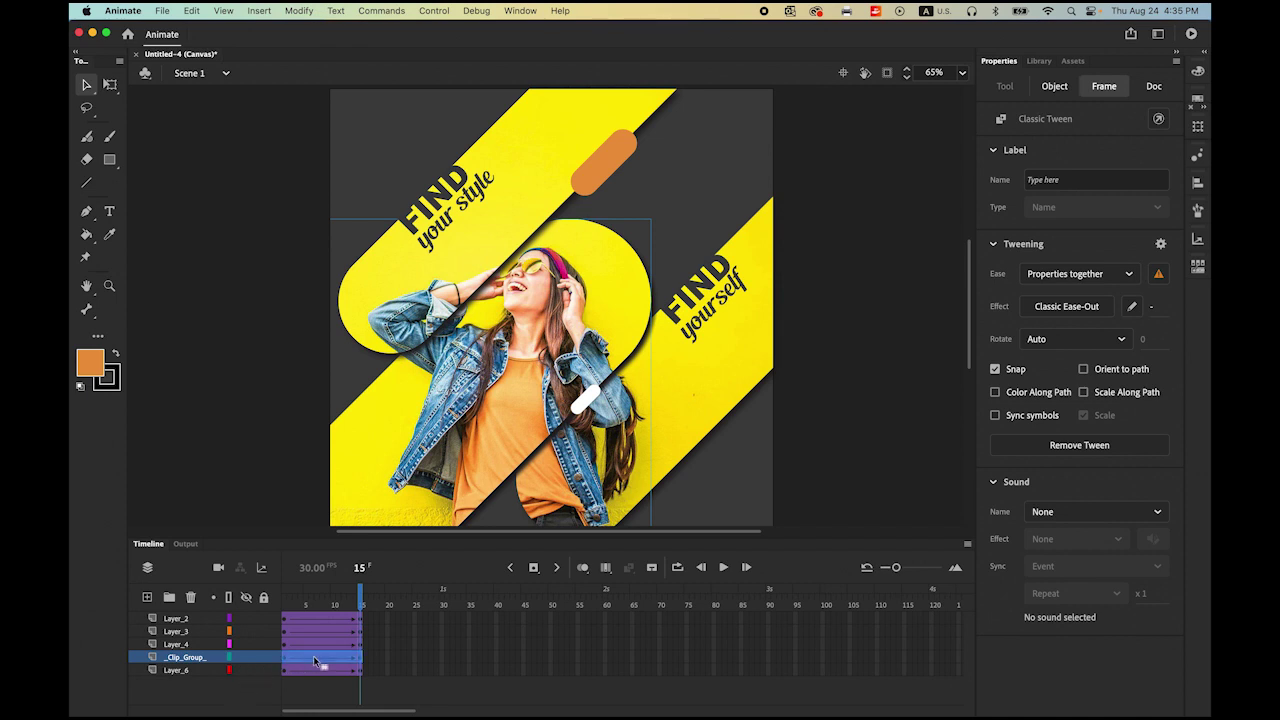
{"action": "left_click_drag", "start_coordinate": [315, 660], "coordinate": [342, 657]}
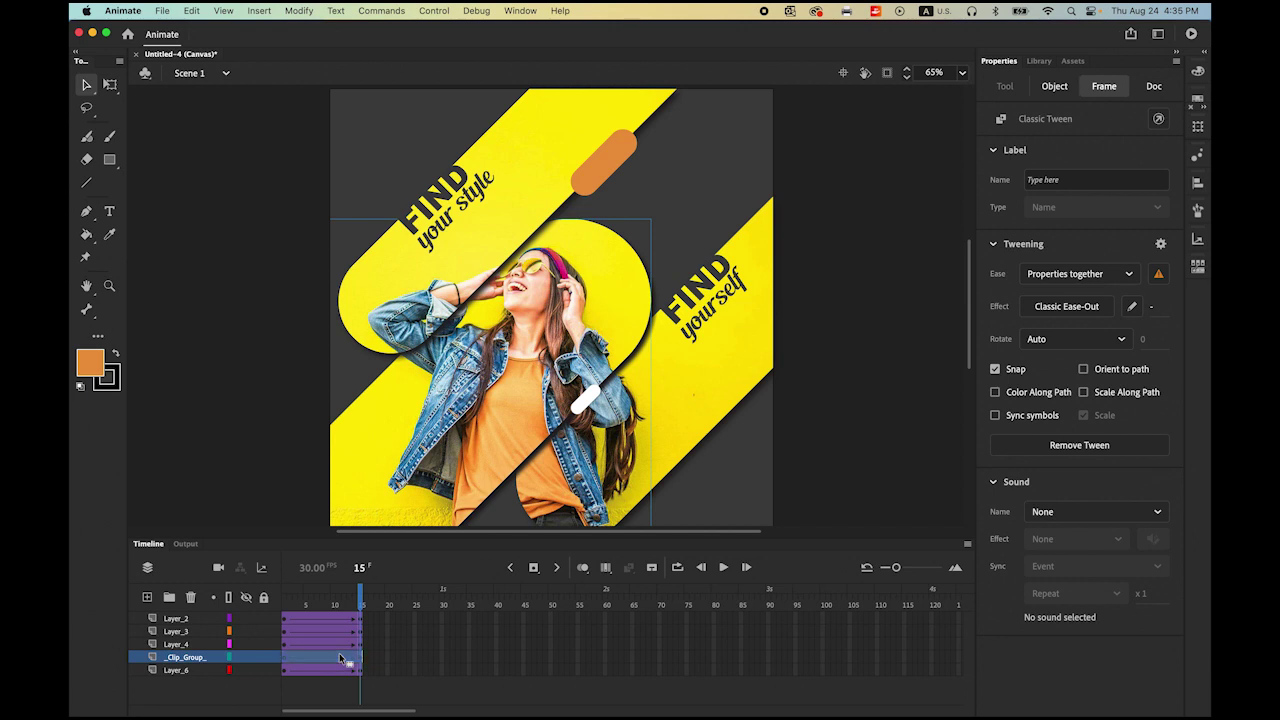
{"action": "left_click", "coordinate": [190, 646]}
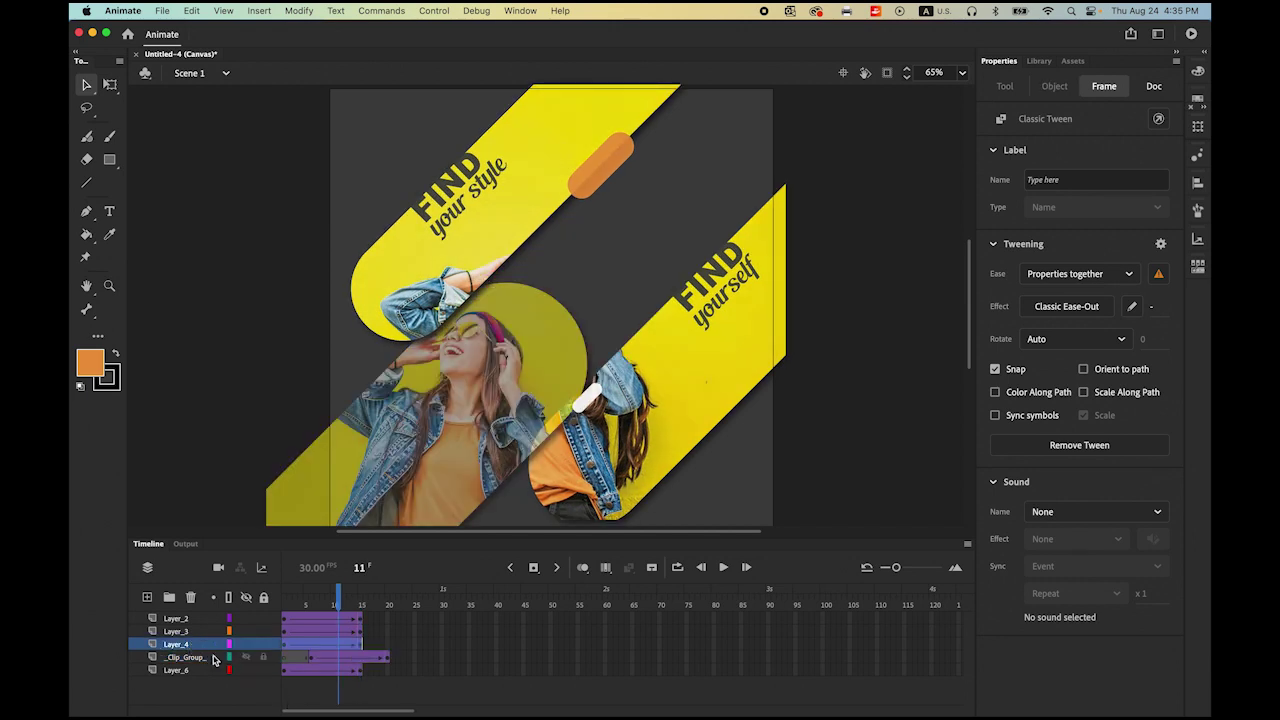
{"action": "left_click_drag", "start_coordinate": [313, 646], "coordinate": [367, 646]}
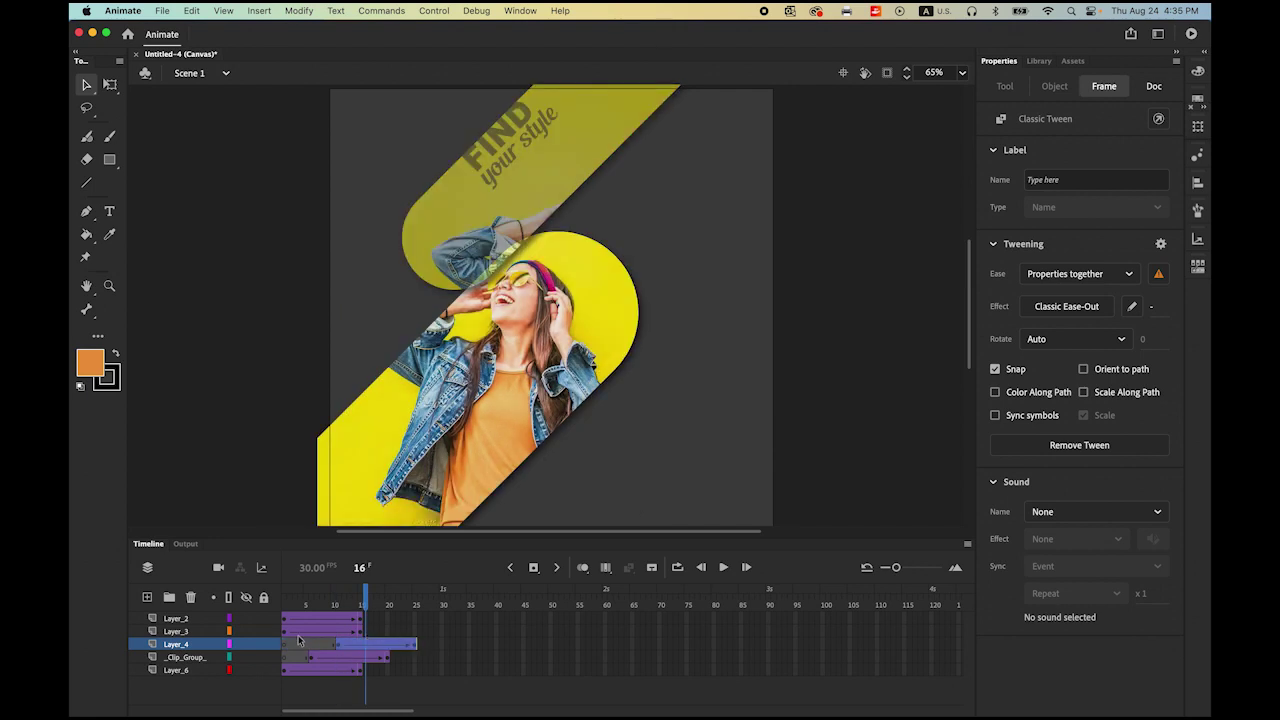
Shift the Layer_2 and Layer_3 tweens together to start at frame 16, and play the staggered animation from frame 1
{"action": "left_click", "coordinate": [181, 620]}
{"action": "left_click", "coordinate": [177, 635], "text": "shift"}
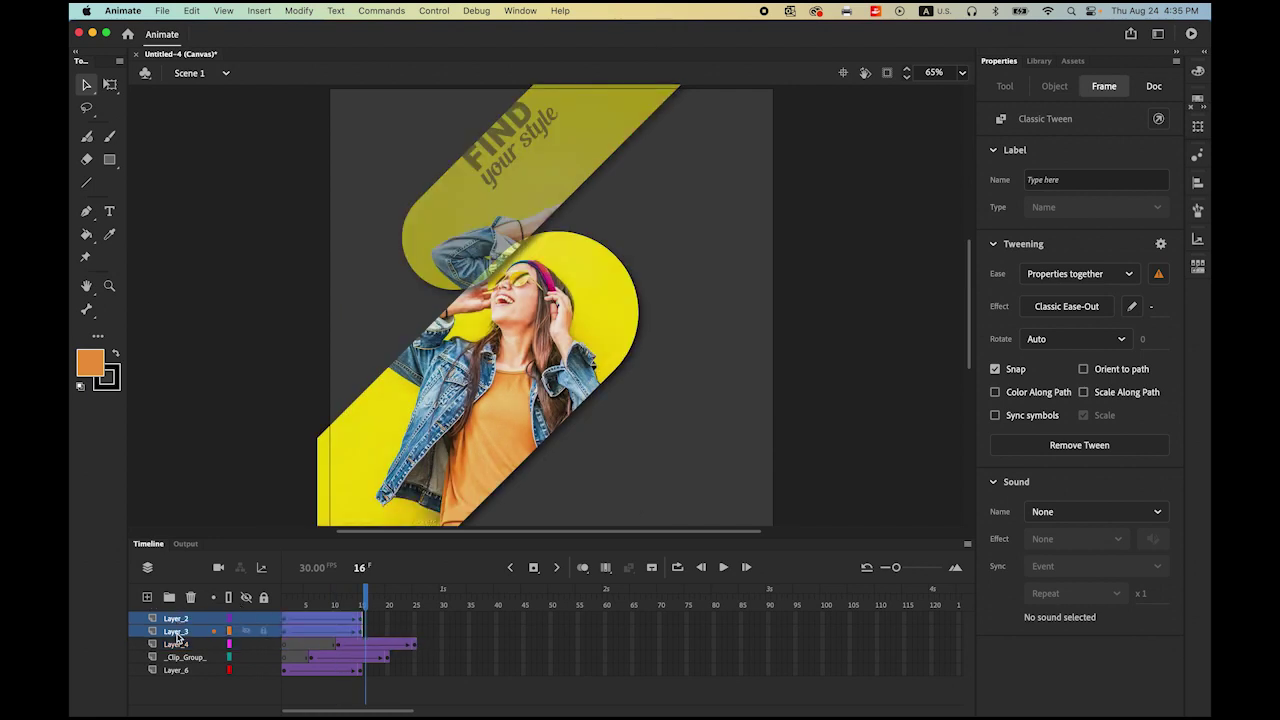
{"action": "left_click", "coordinate": [305, 619]}
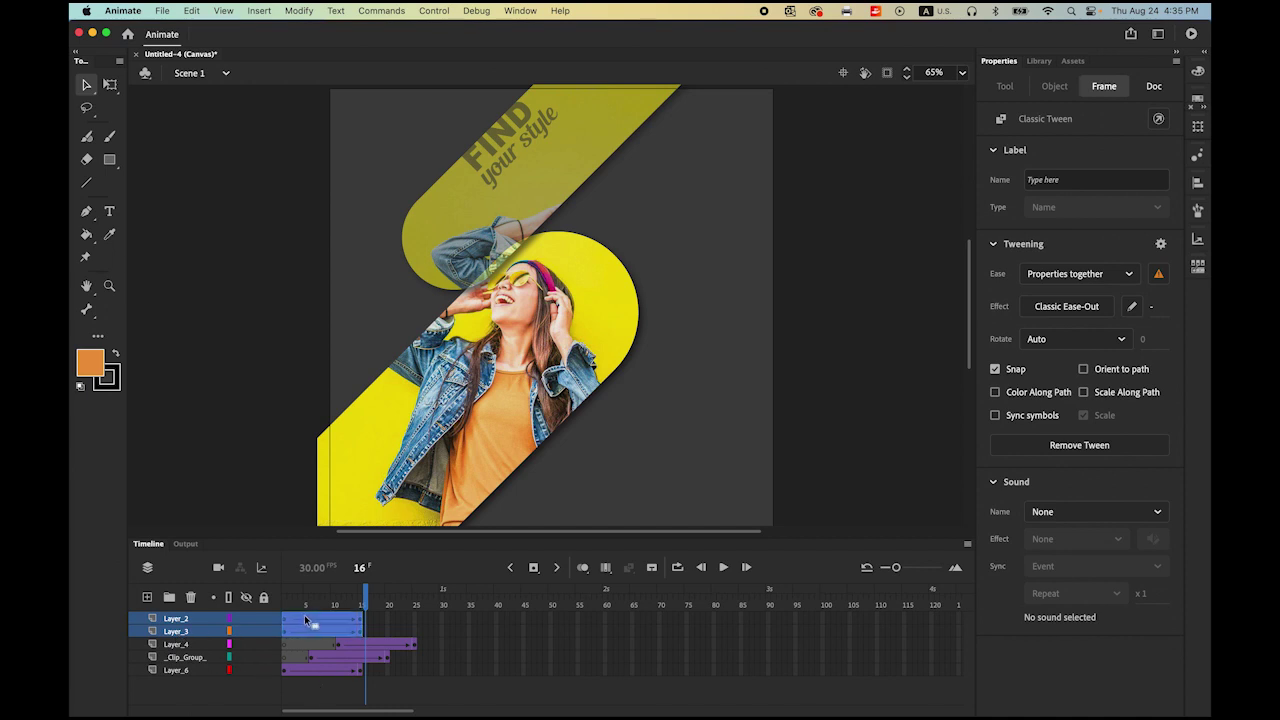
{"action": "left_click_drag", "start_coordinate": [305, 620], "coordinate": [284, 591]}
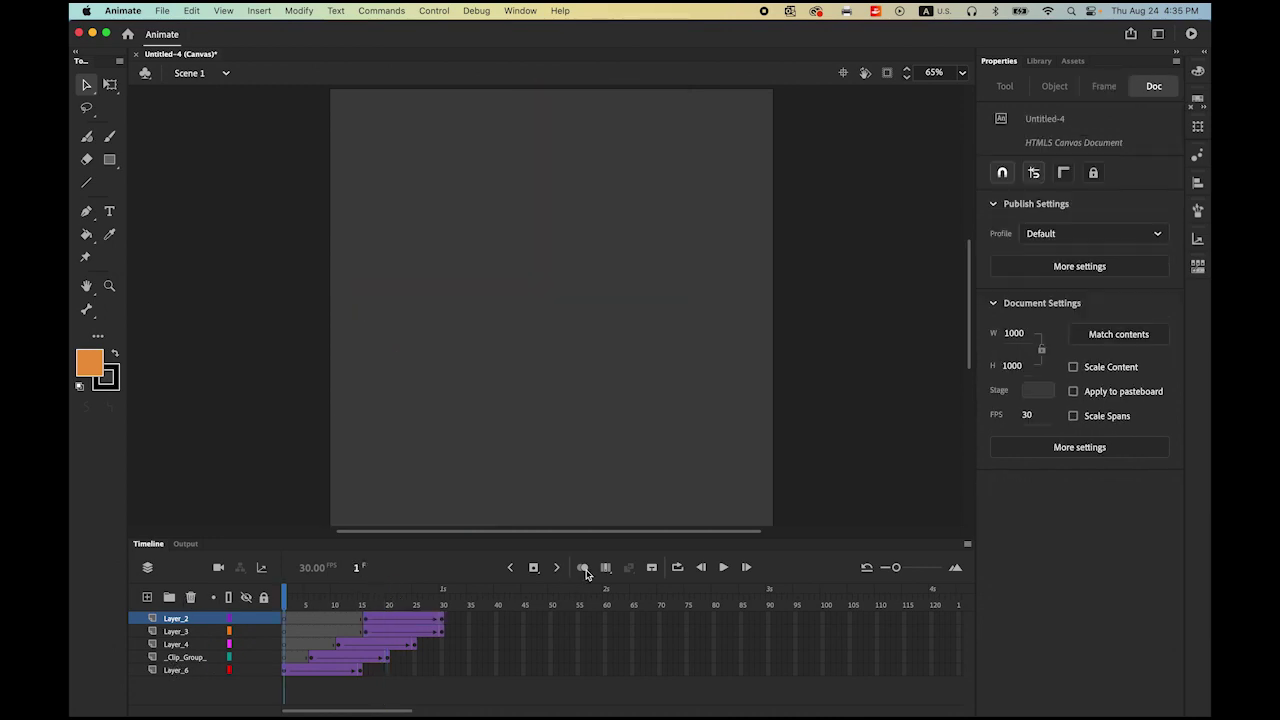
{"action": "left_click", "coordinate": [724, 567]}
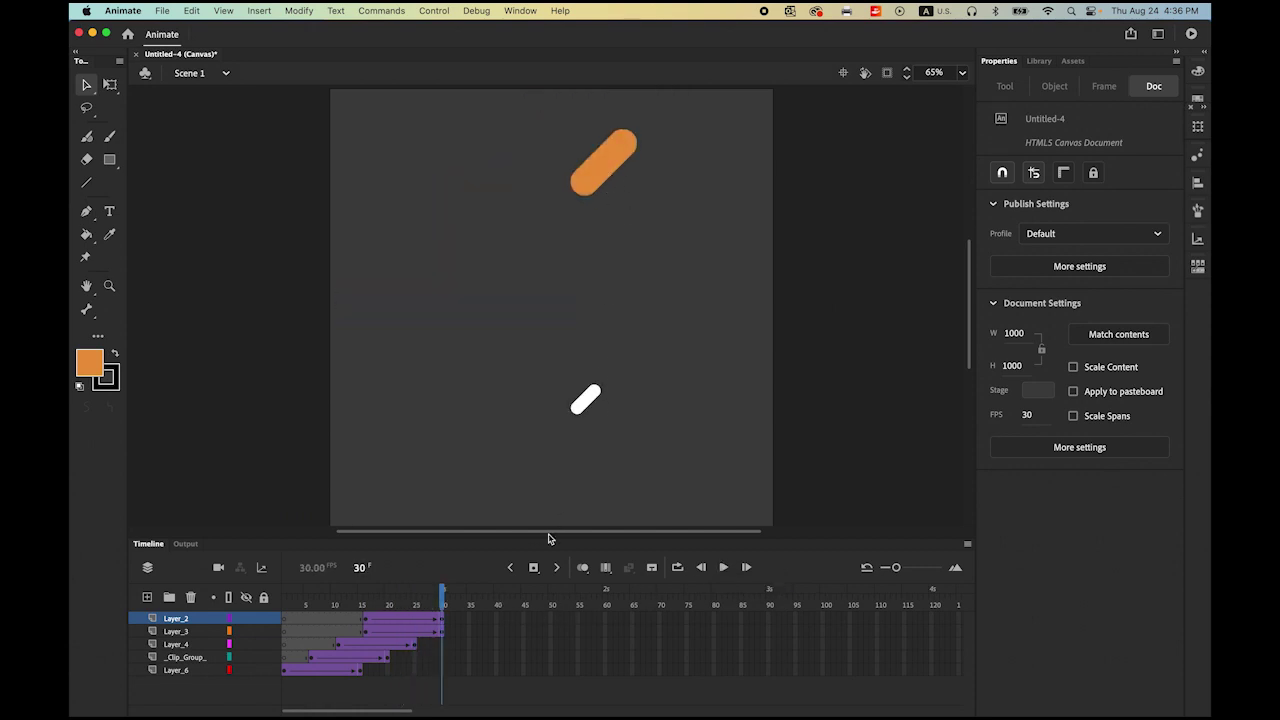
Insert keyframes at frame 30 on Layer_4, _Clip_Group_ and Layer_6, and play the animation to check it
{"action": "left_click", "coordinate": [443, 645]}
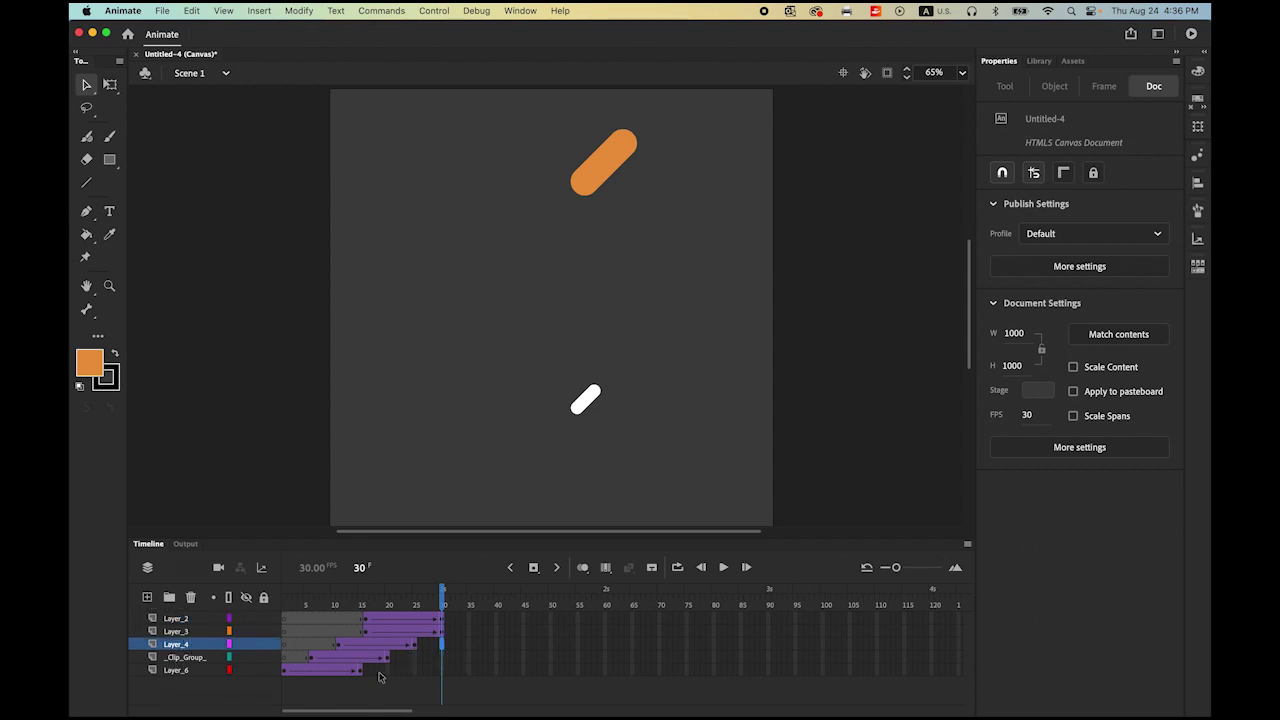
{"action": "left_click", "coordinate": [443, 672]}
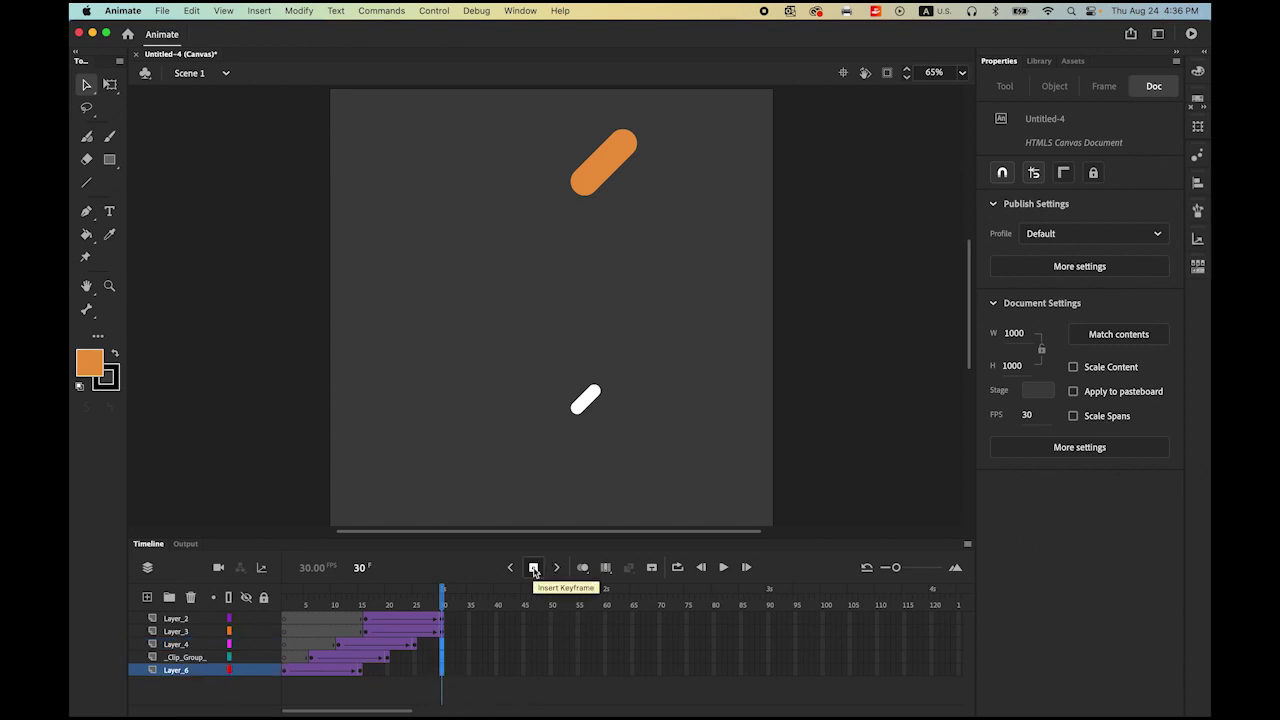
{"action": "left_click", "coordinate": [534, 568]}
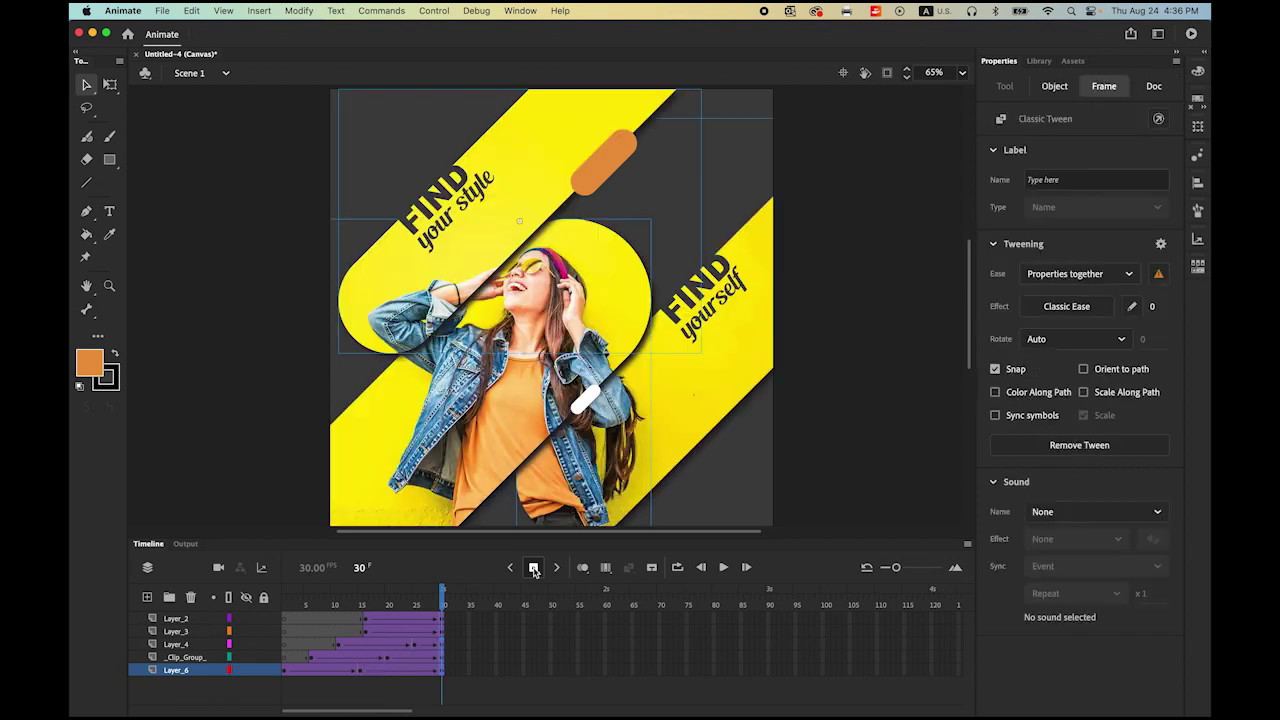
{"action": "left_click", "coordinate": [723, 567]}
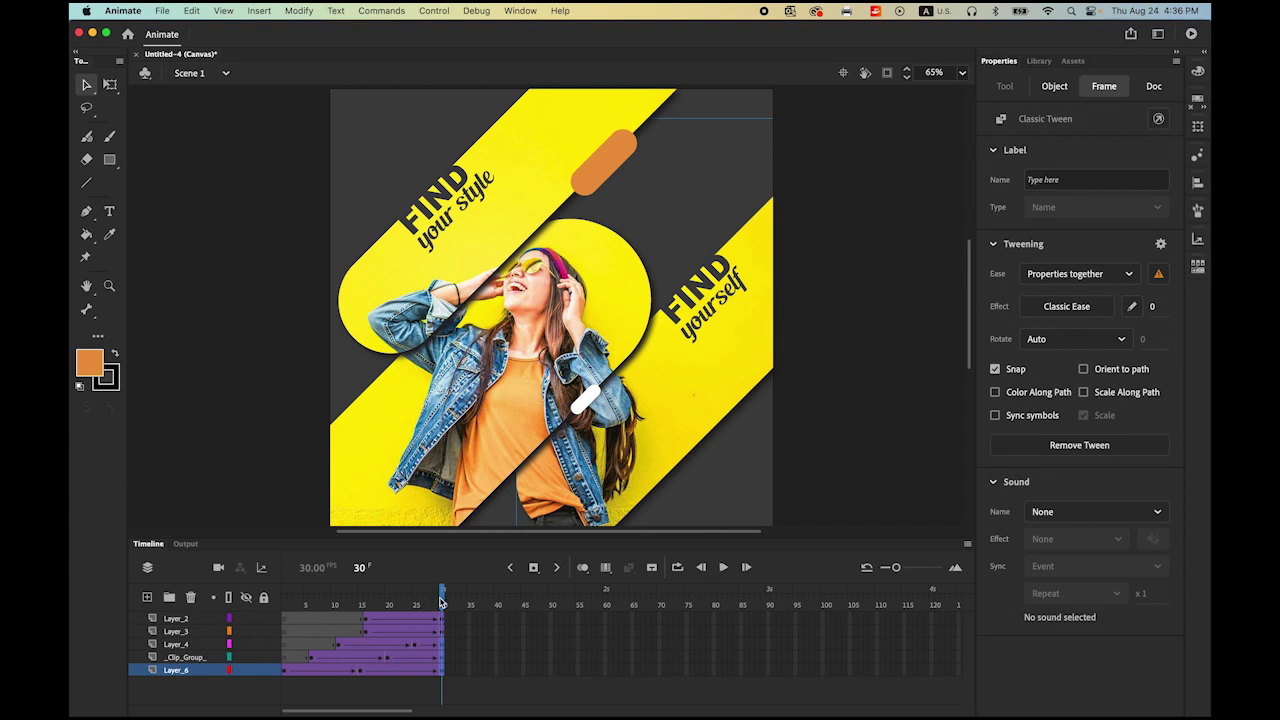
Insert keyframes at frame 120 on all five layers and play the extended animation to check it
{"action": "mouse_move", "coordinate": [440, 601]}
{"action": "left_mouse_down"}
{"action": "mouse_move", "coordinate": [410, 601]}
{"action": "mouse_move", "coordinate": [443, 603]}
{"action": "left_mouse_up"}
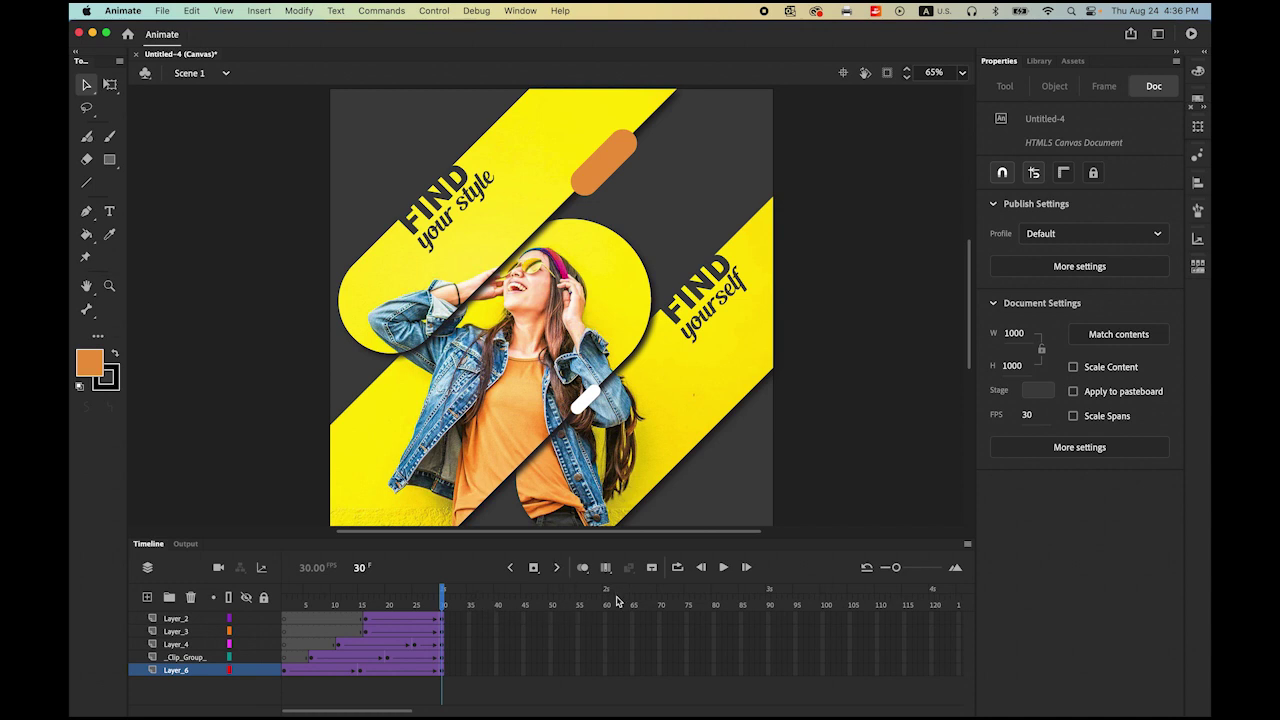
{"action": "left_click", "coordinate": [931, 618]}
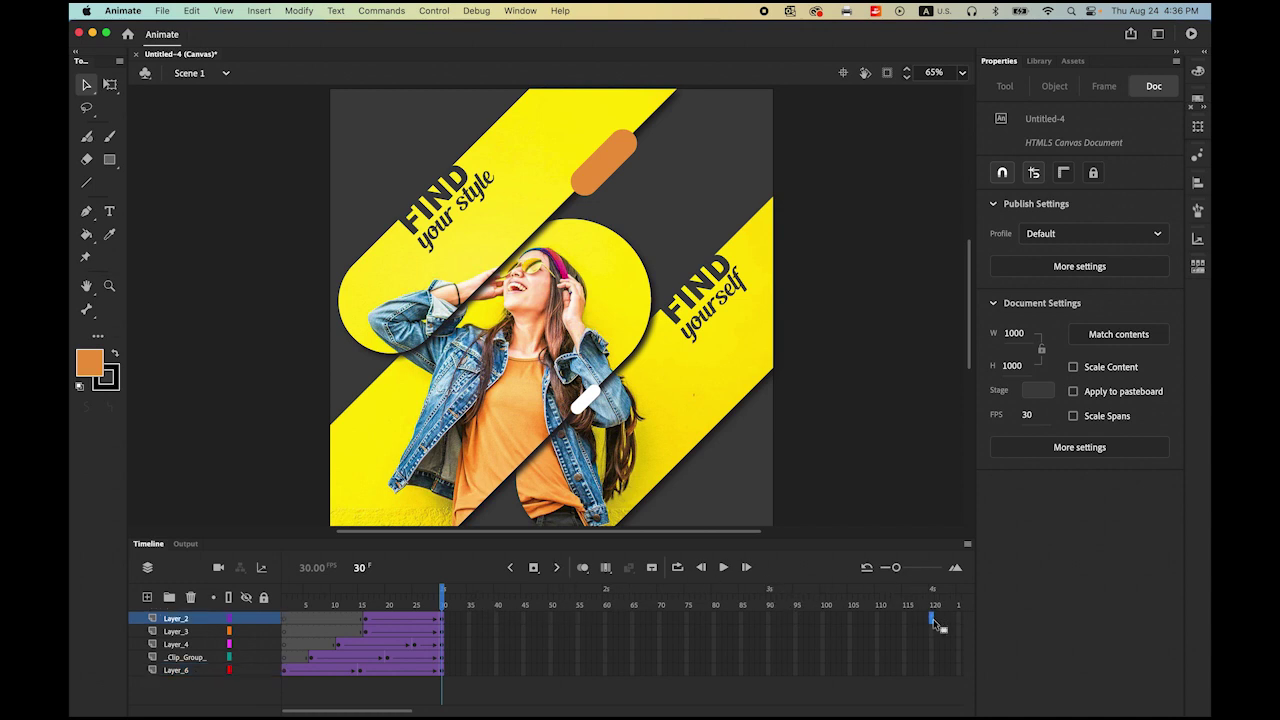
{"action": "left_click", "coordinate": [931, 673], "text": "shift"}
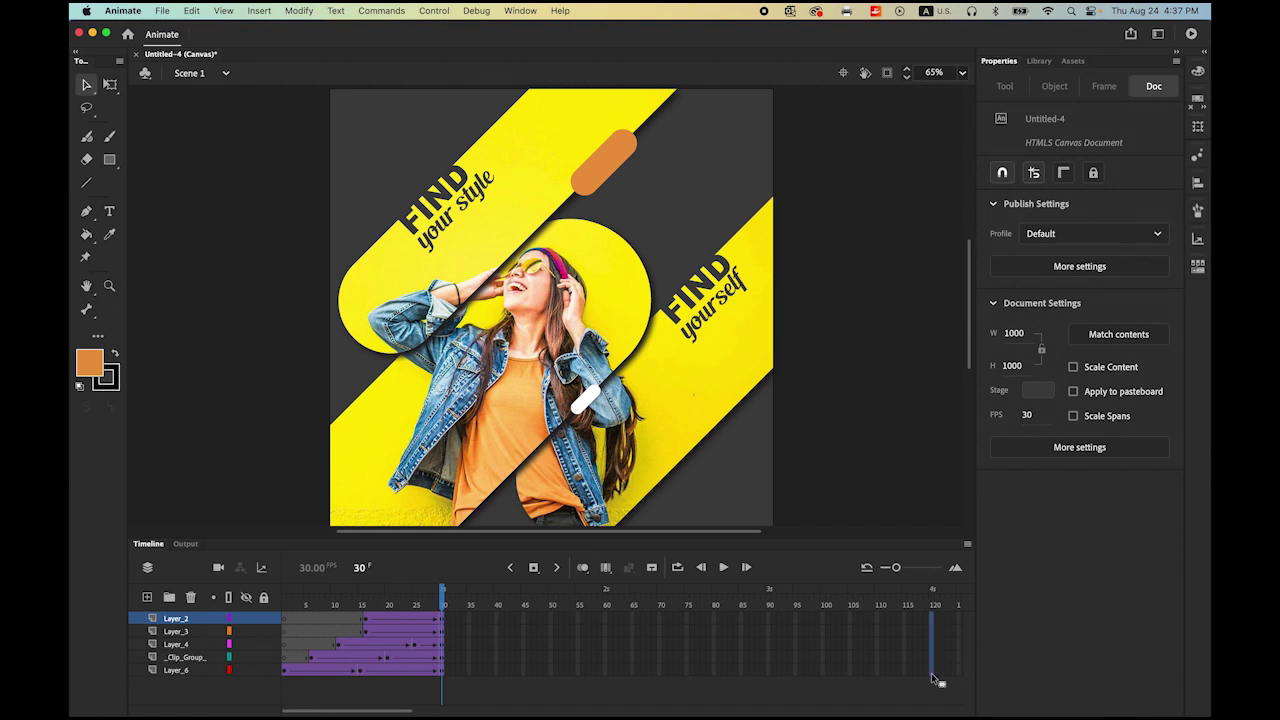
{"action": "left_click", "coordinate": [535, 568]}
{"action": "left_click", "coordinate": [723, 567]}
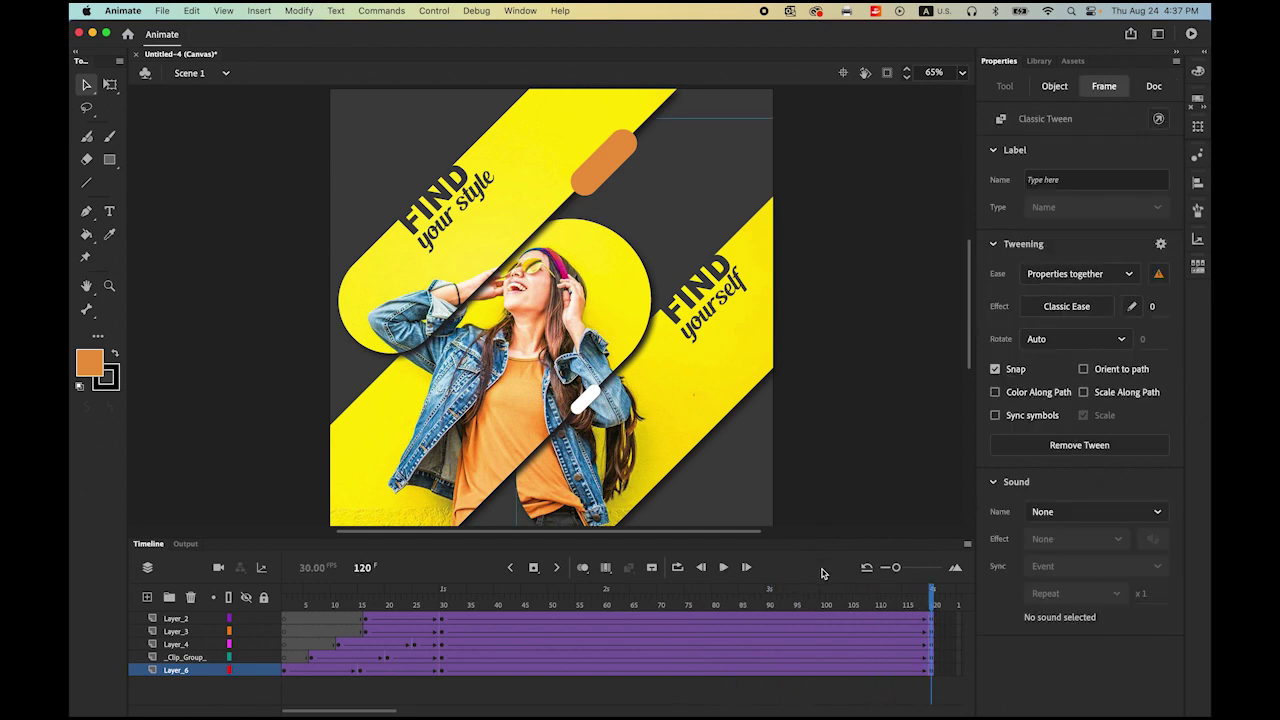
Save the document as yellow_style.fla in the Find_your_style folder
{"action": "left_click", "coordinate": [162, 10]}
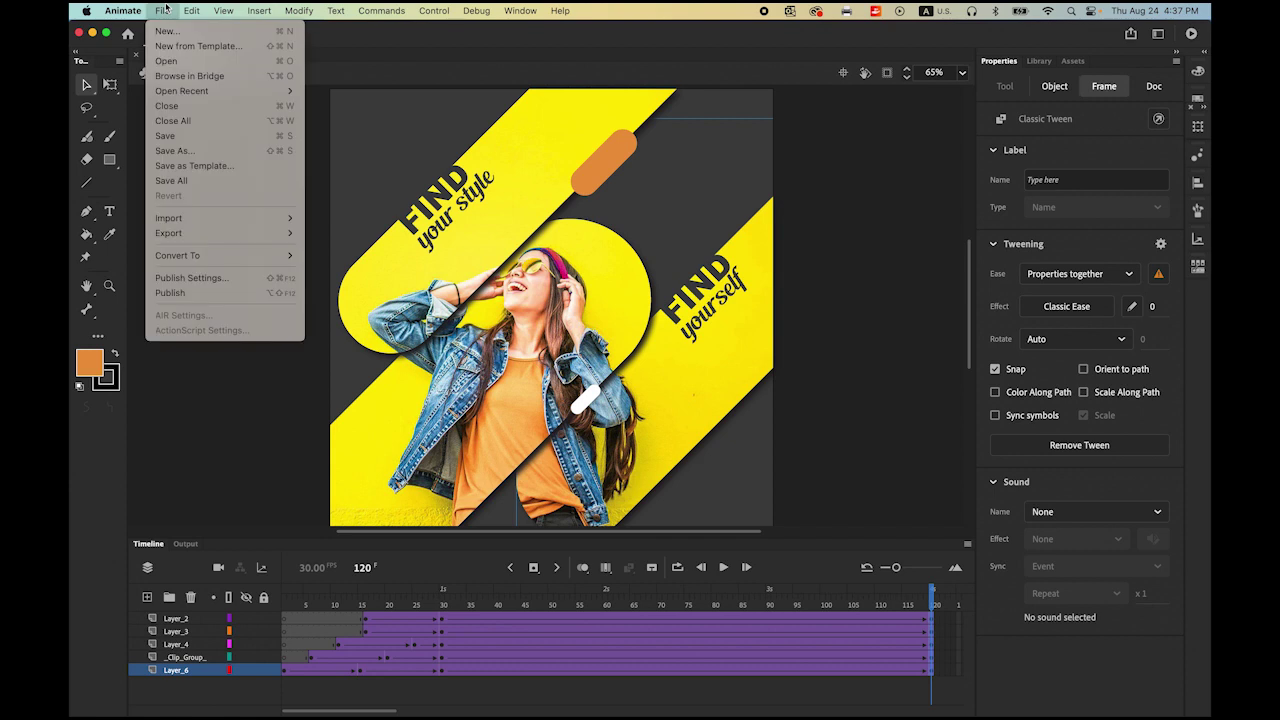
{"action": "left_click", "coordinate": [188, 150]}
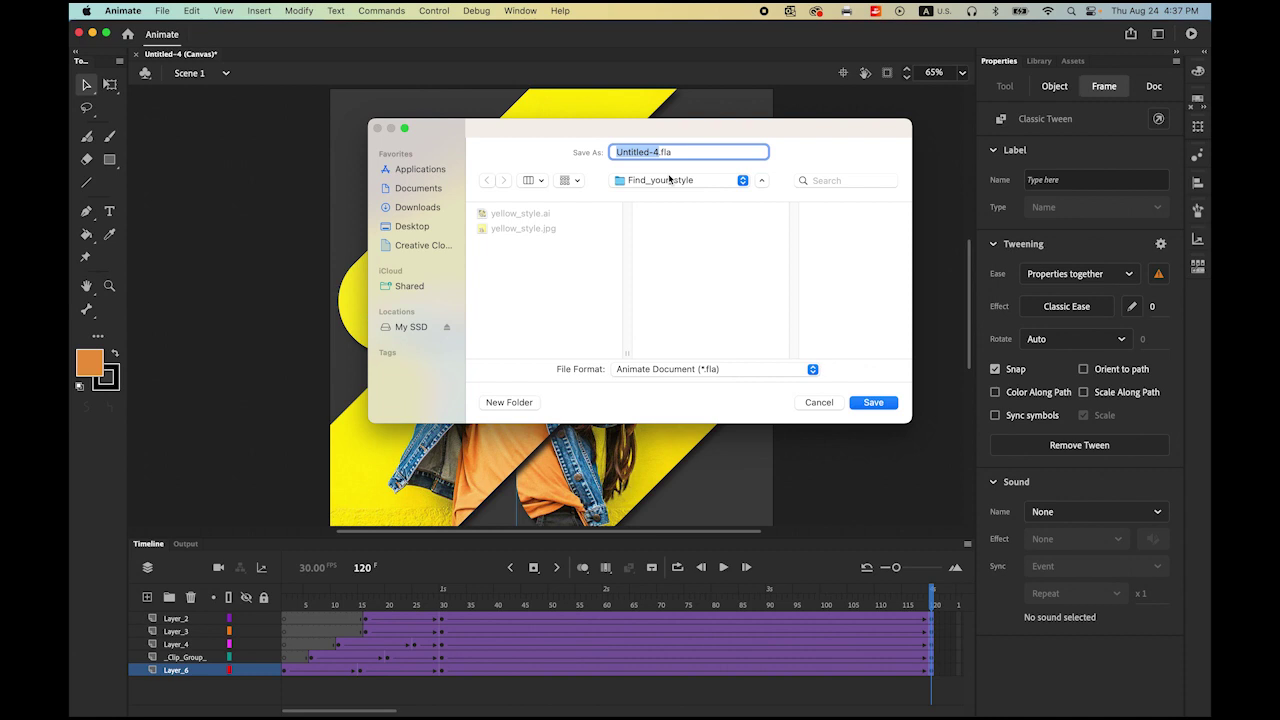
{"action": "type", "text": "ye"}
{"action": "type", "text": "low_style"}
{"action": "left_click", "coordinate": [868, 403]}
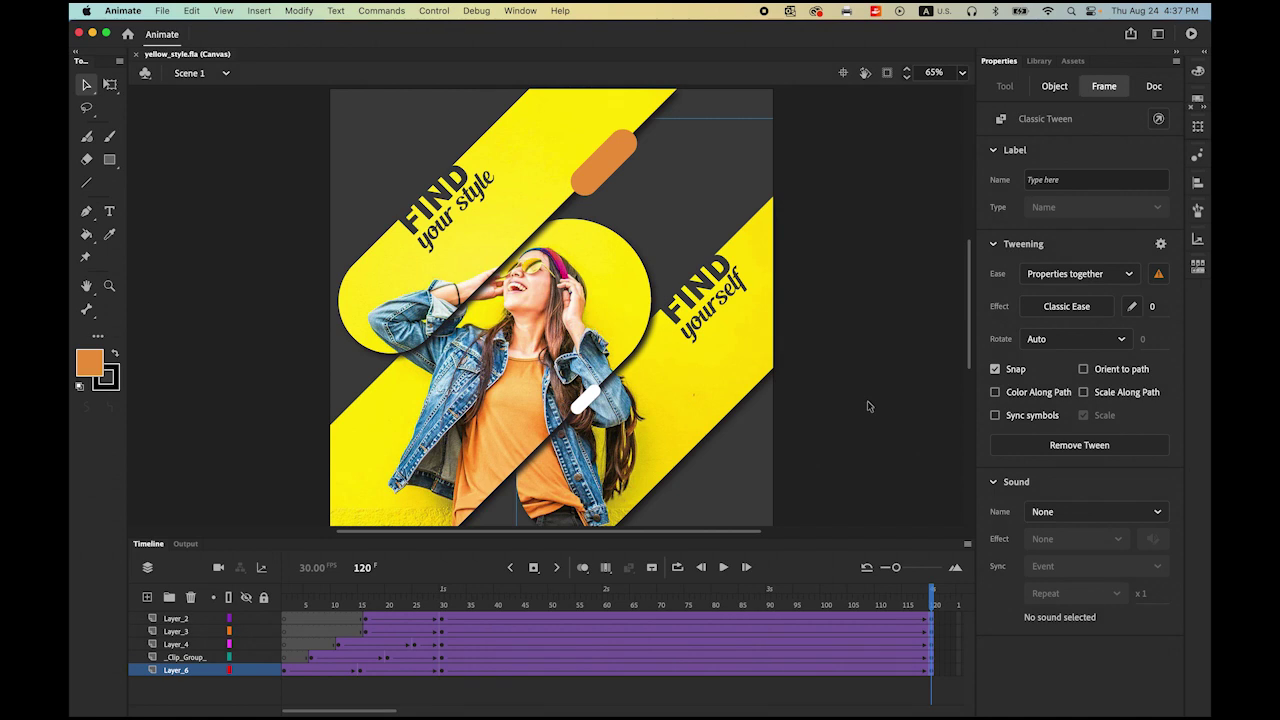
Export the entire movie as an H.264 video named yellow_style into the Find_your_style folder, rendering immediately in Adobe Media Encoder
{"action": "mouse_move", "coordinate": [1068, 712]}
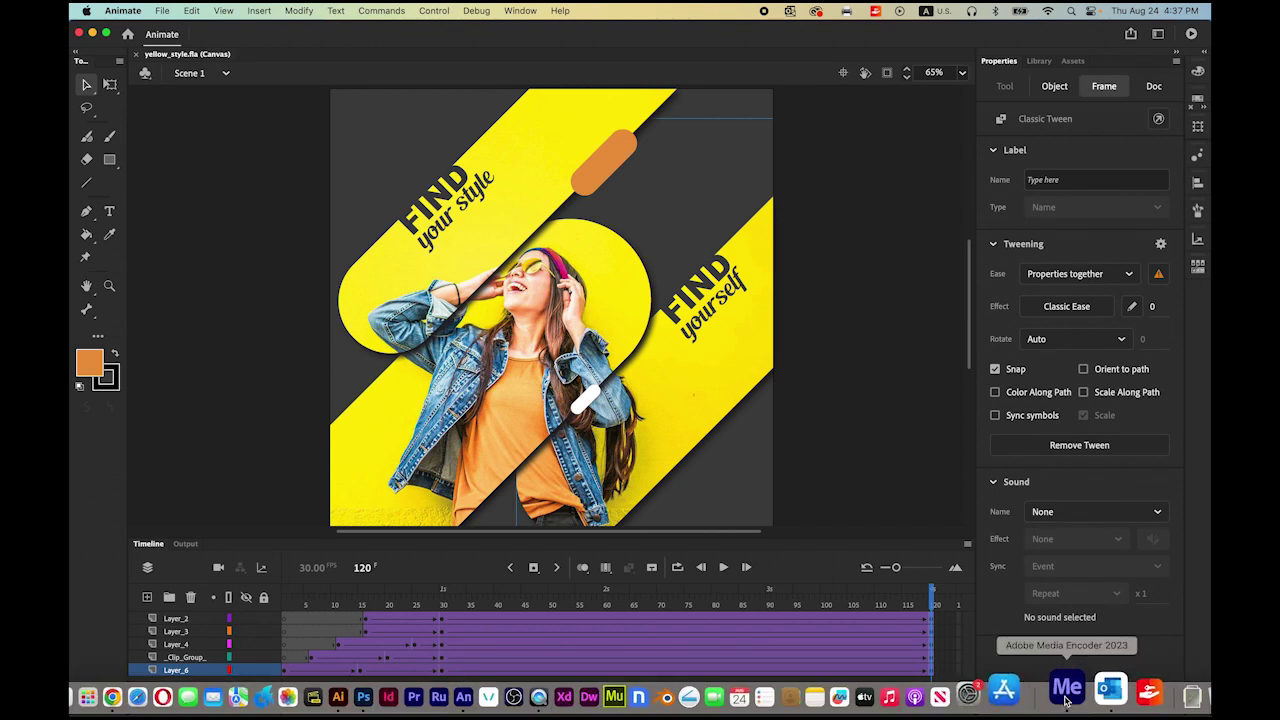
{"action": "left_click", "coordinate": [164, 11]}
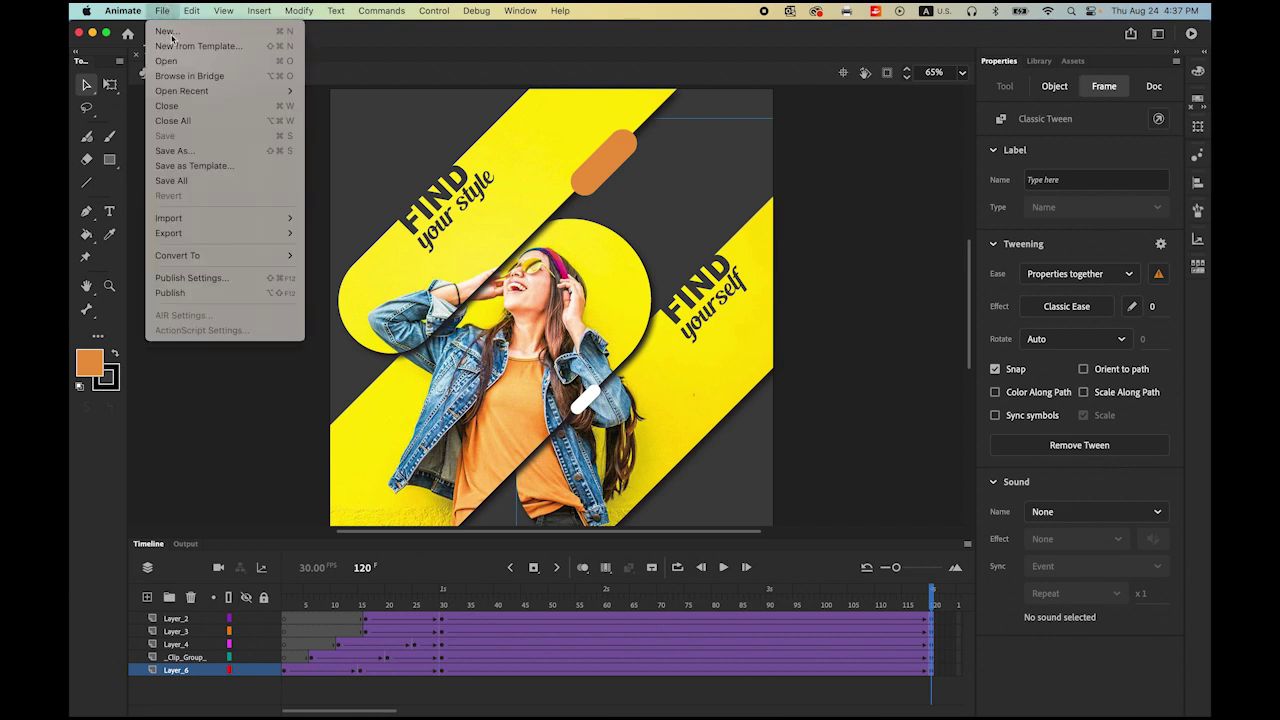
{"action": "mouse_move", "coordinate": [216, 236]}
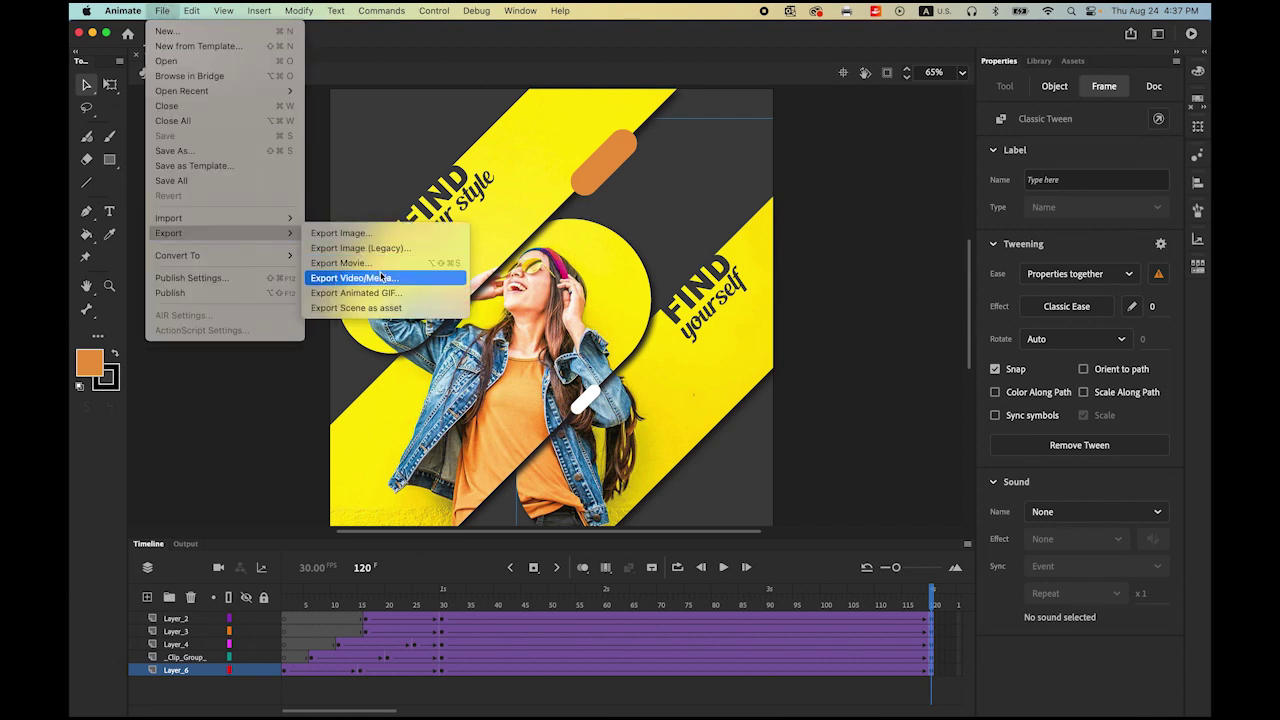
{"action": "left_click", "coordinate": [416, 282]}
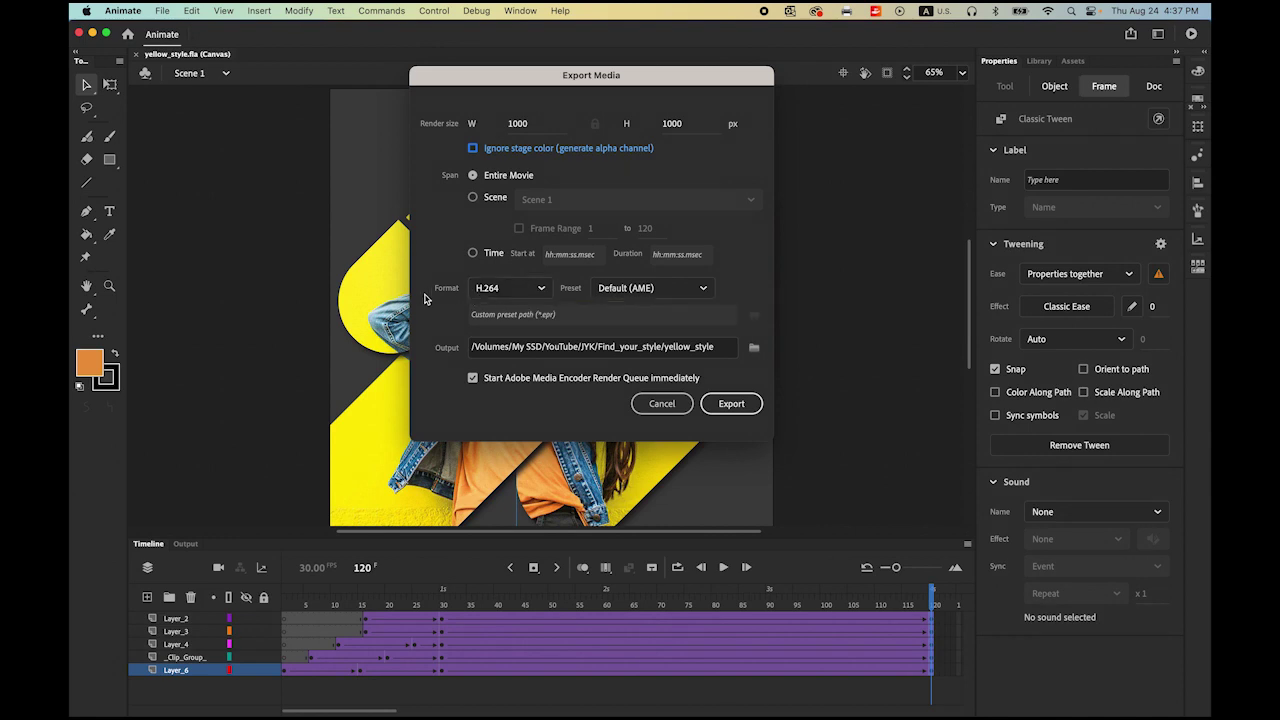
{"action": "left_click", "coordinate": [754, 354]}
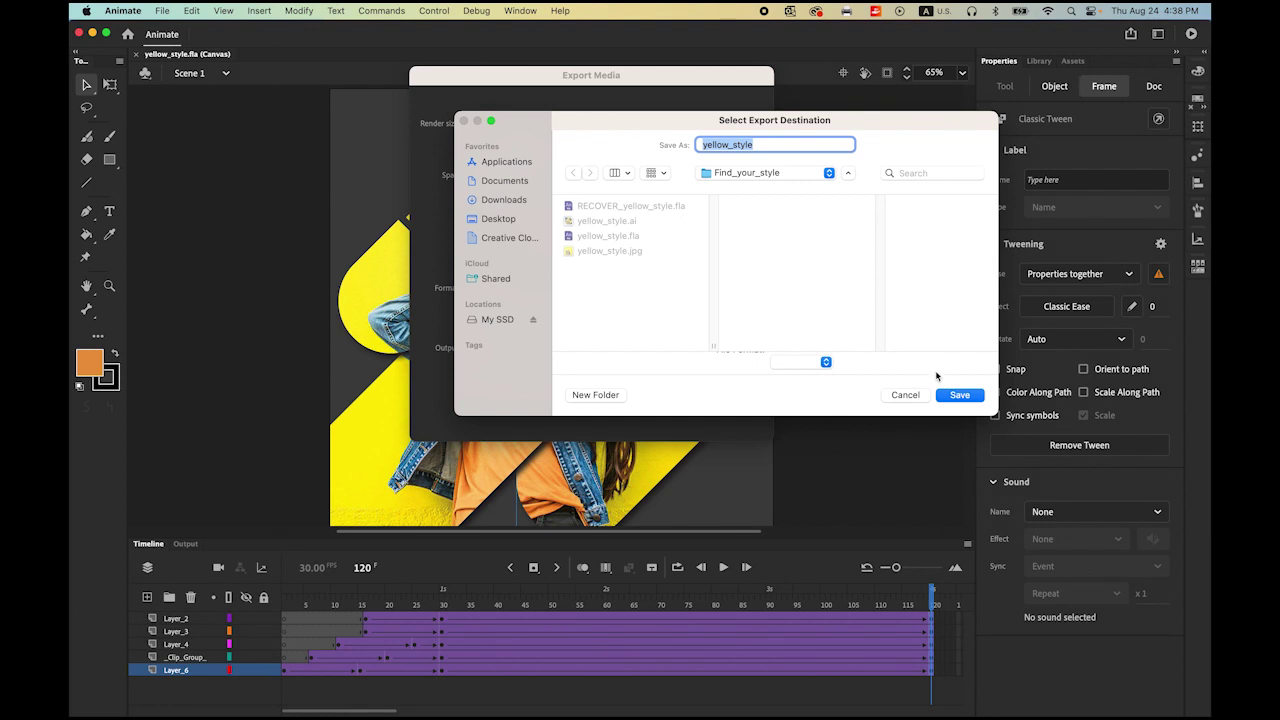
{"action": "left_click", "coordinate": [960, 395]}
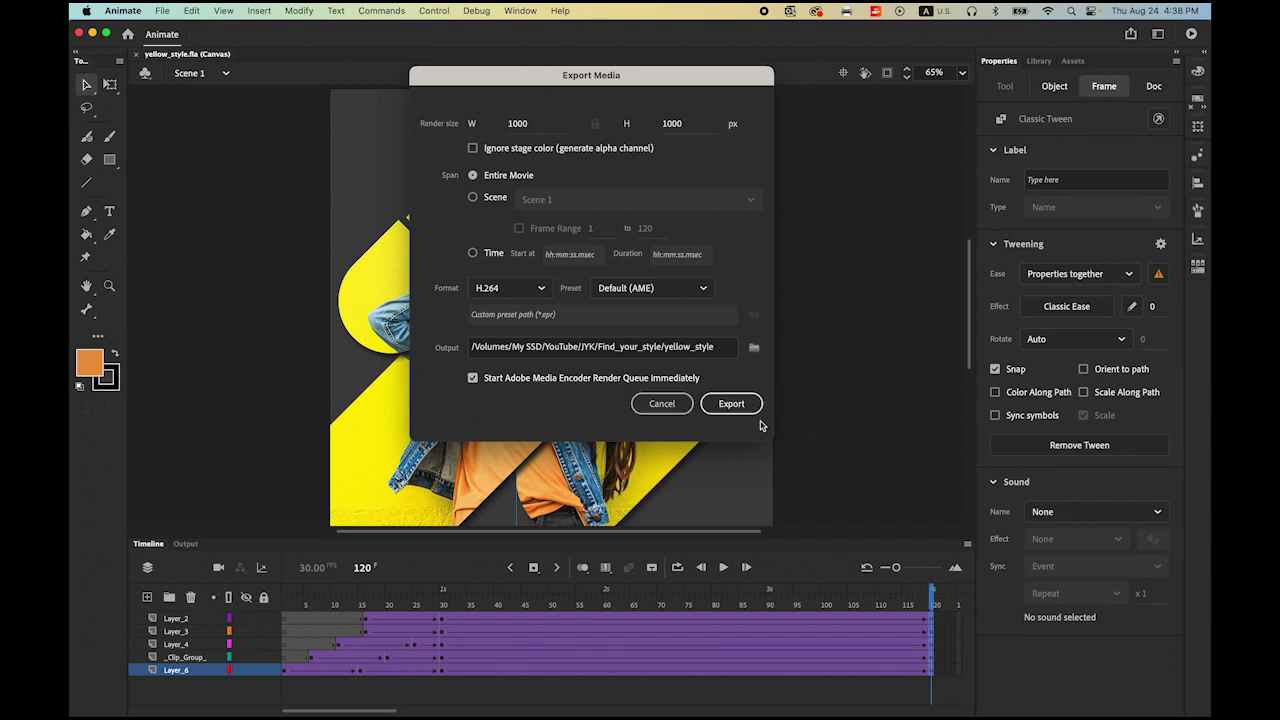
{"action": "left_click", "coordinate": [733, 404]}
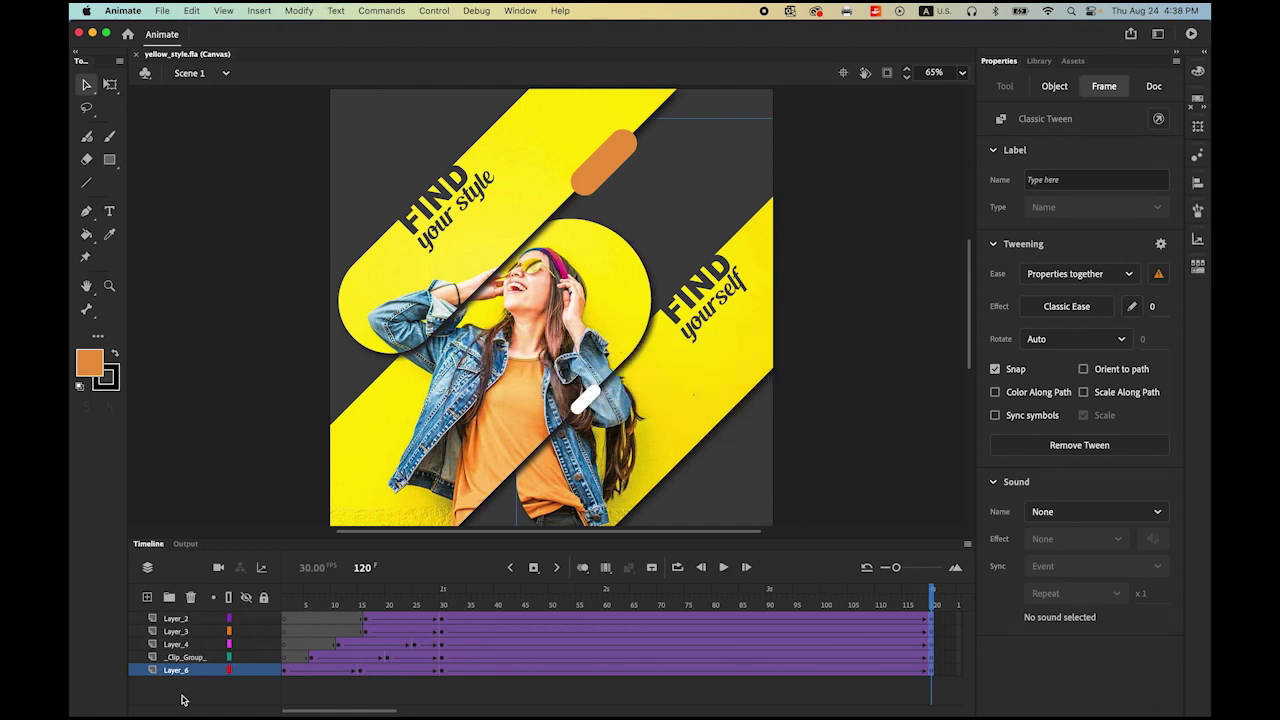
Switch to Finder, open yellow_style.mp4 from the Find_your_style folder in QuickTime Player and play it to check the exported animation
{"action": "mouse_move", "coordinate": [185, 702]}
{"action": "left_click", "coordinate": [98, 700]}
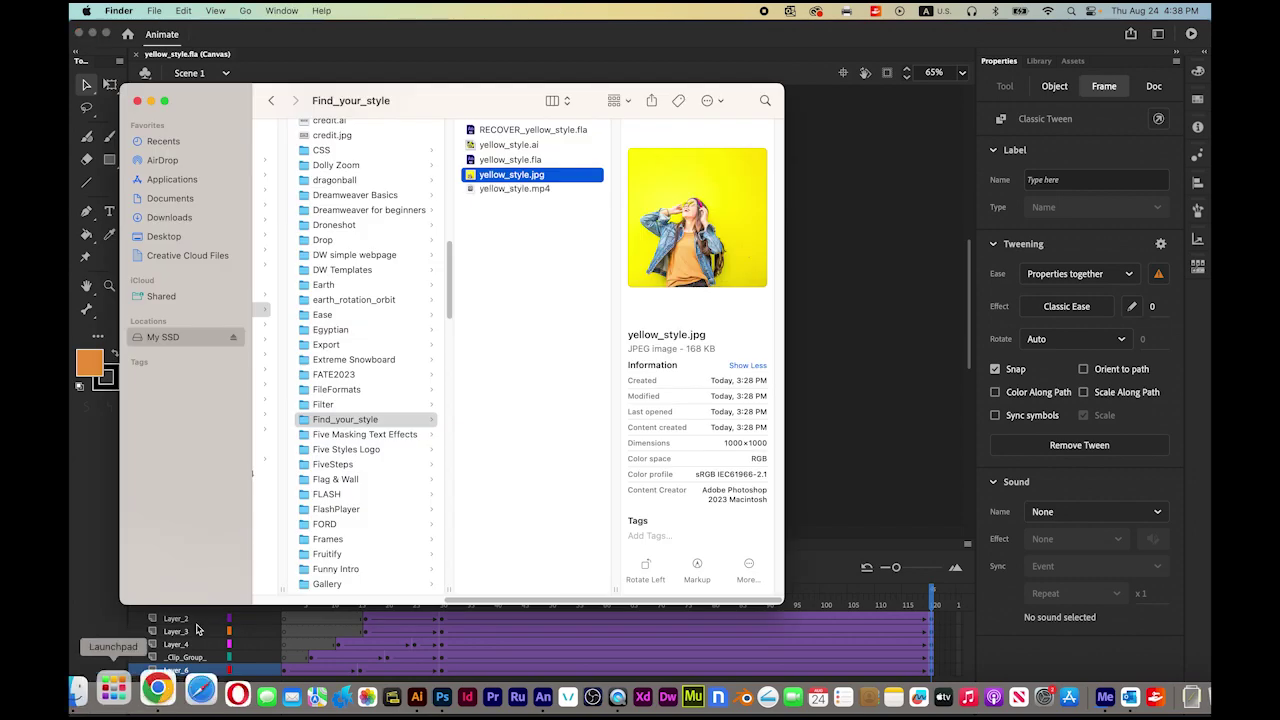
{"action": "key", "text": "Down"}
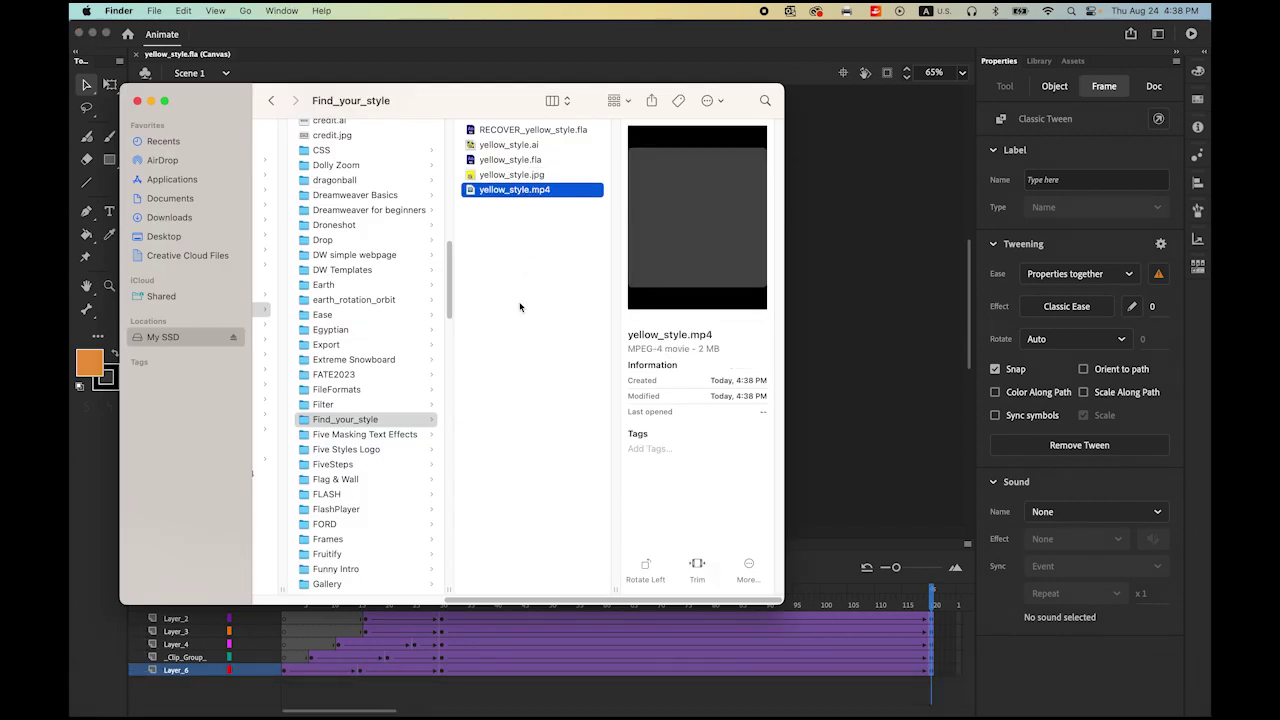
{"action": "double_click", "coordinate": [470, 190]}
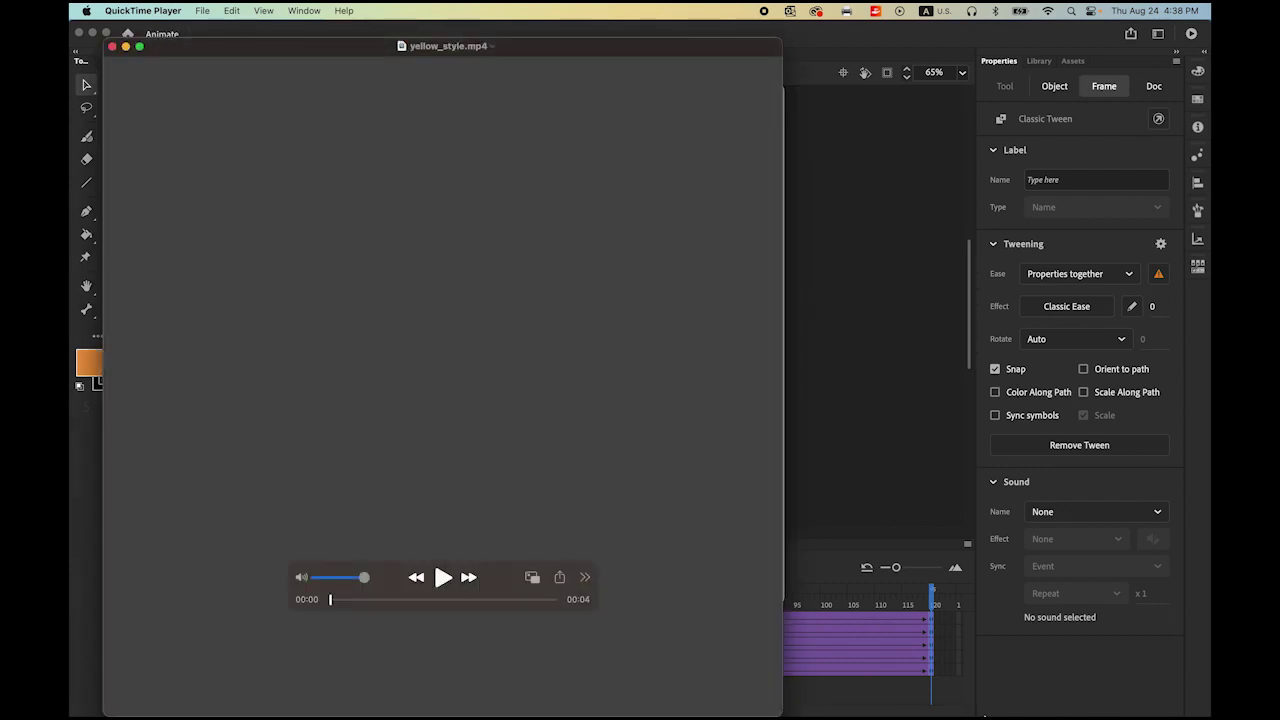
{"action": "left_click", "coordinate": [444, 578]}
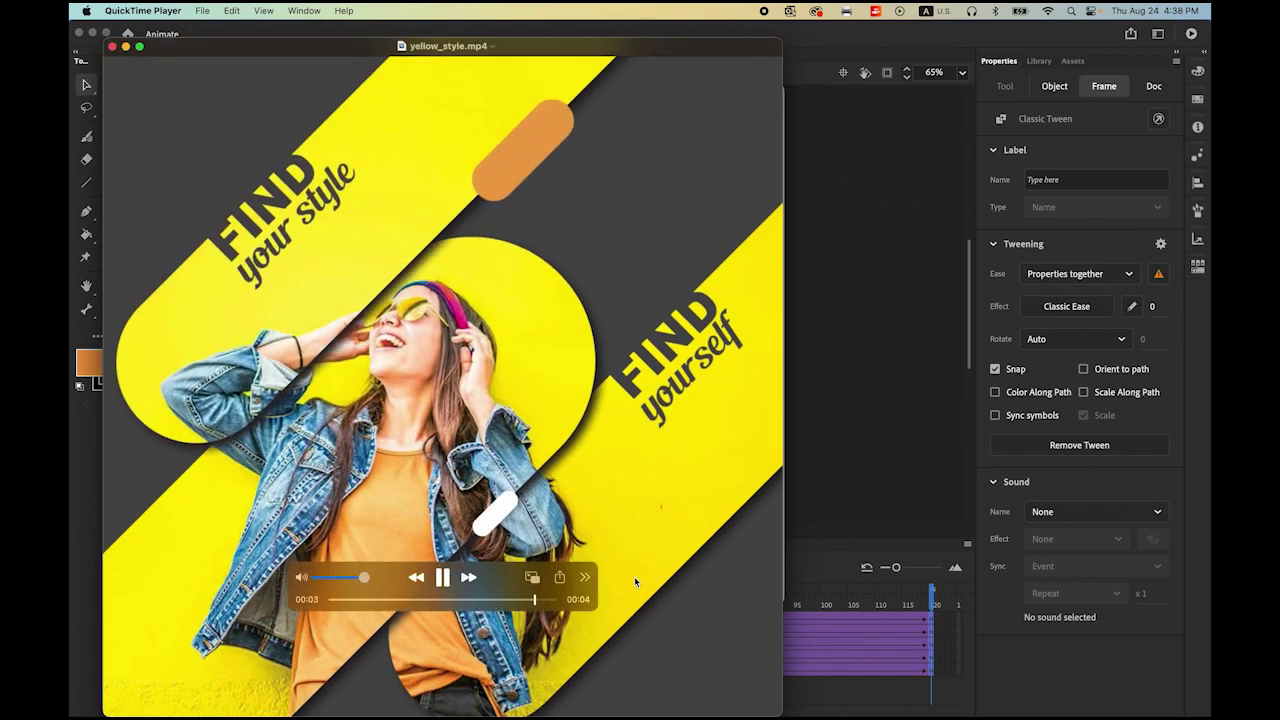
{"action": "left_click", "coordinate": [443, 577]}
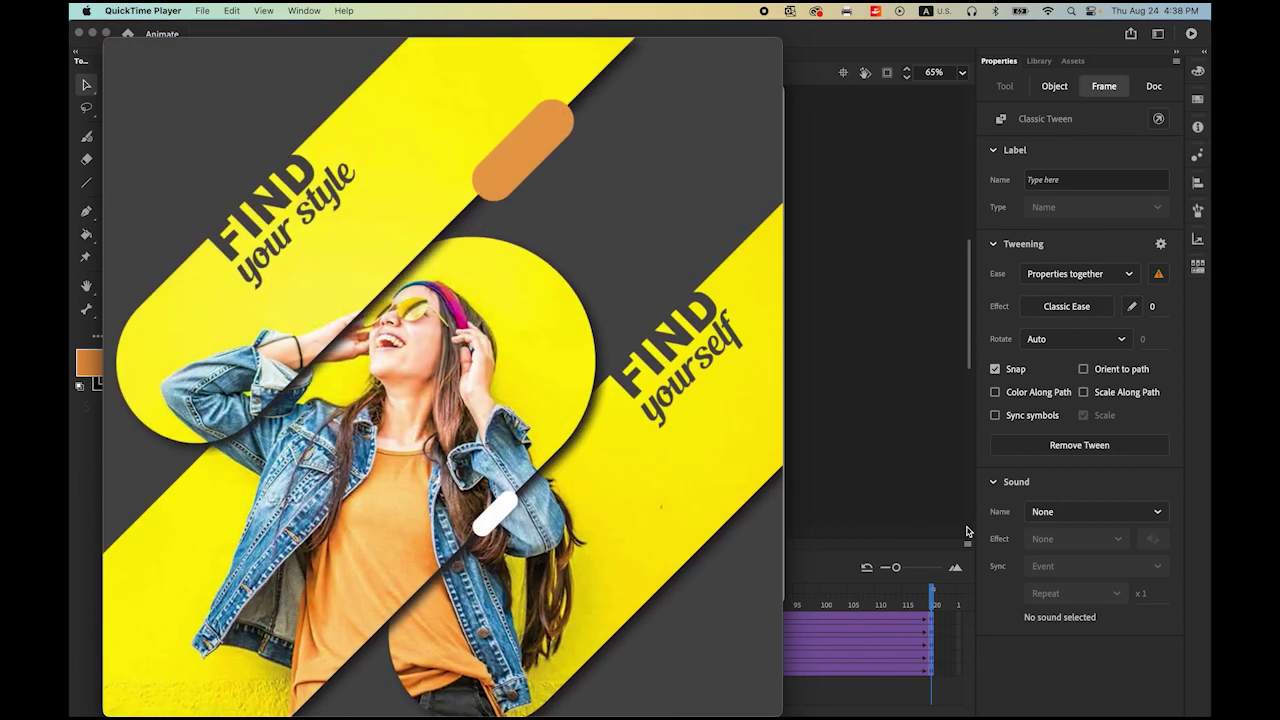